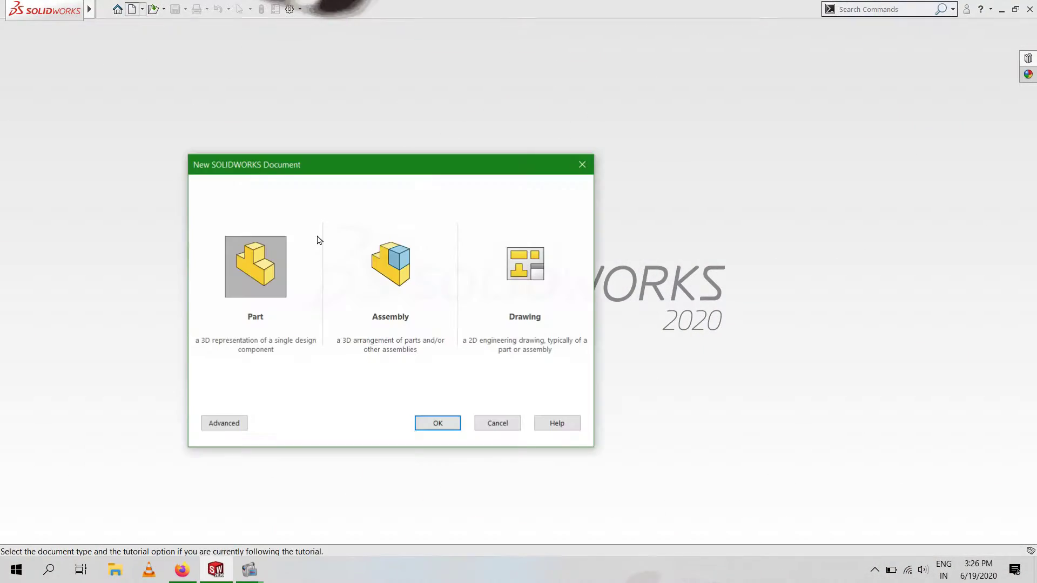
Start a new part and draw a centre rectangle at the origin on the Top Plane
click(427, 422)
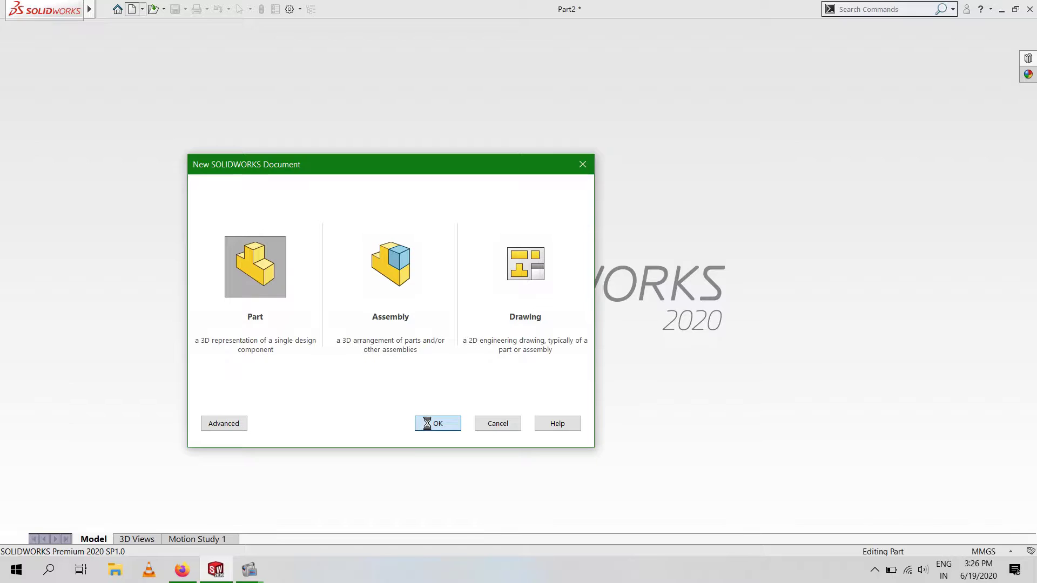
click(72, 244)
click(81, 225)
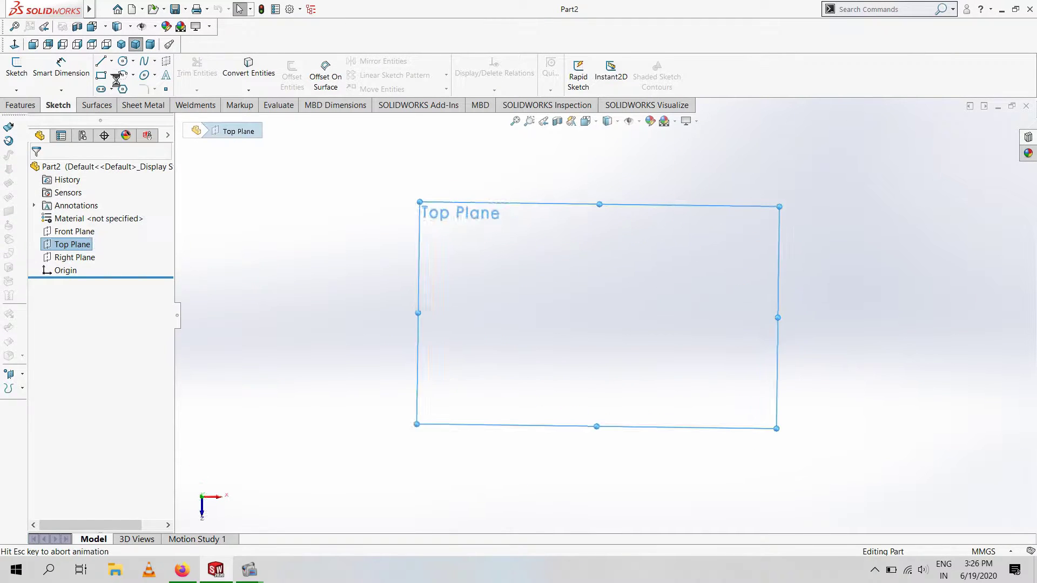
click(111, 75)
click(135, 103)
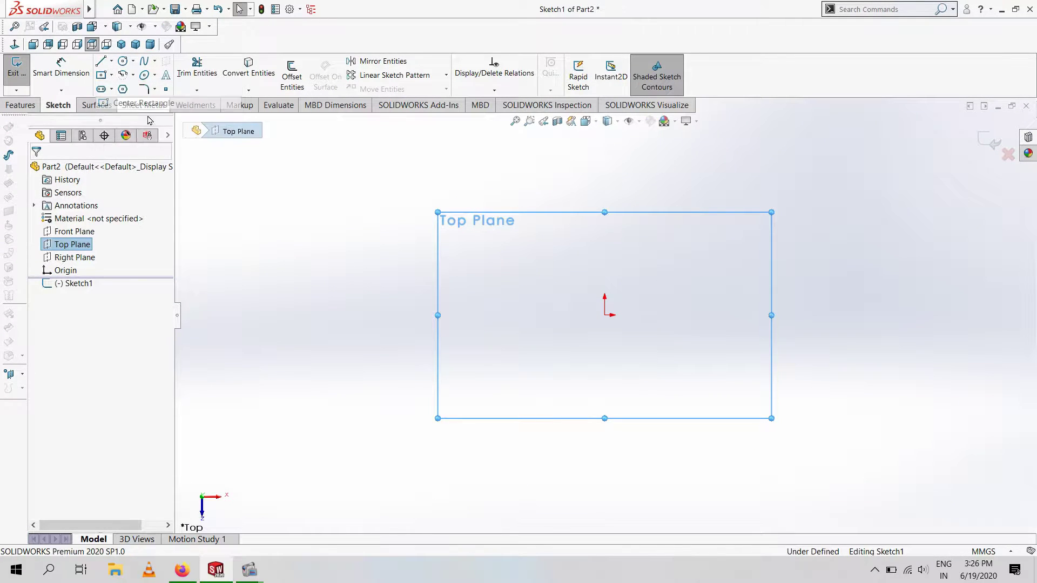
click(604, 315)
click(826, 433)
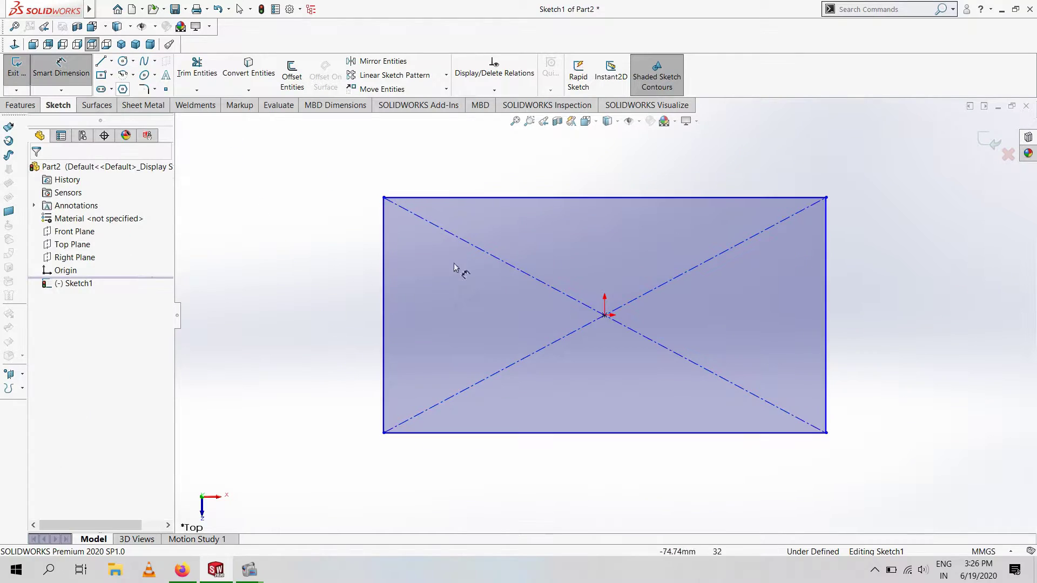
Dimension the rectangle 1200 mm high and 3000 mm wide
click(385, 303)
click(311, 302)
text(1200)
key(Return)
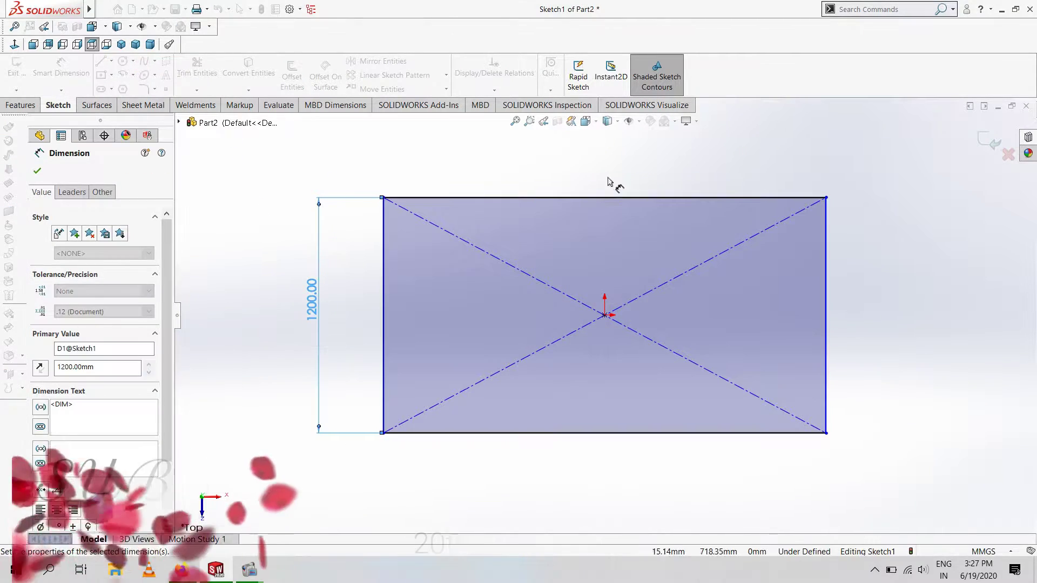
click(612, 184)
text(3000)
key(Return)
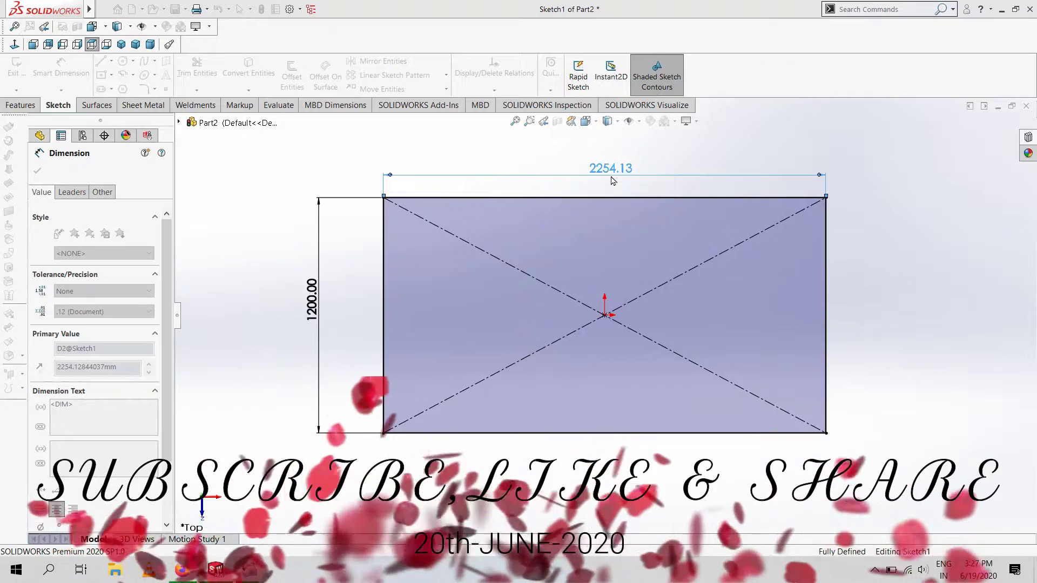
Draw vertical construction lines across the rectangle, then delete them
click(100, 61)
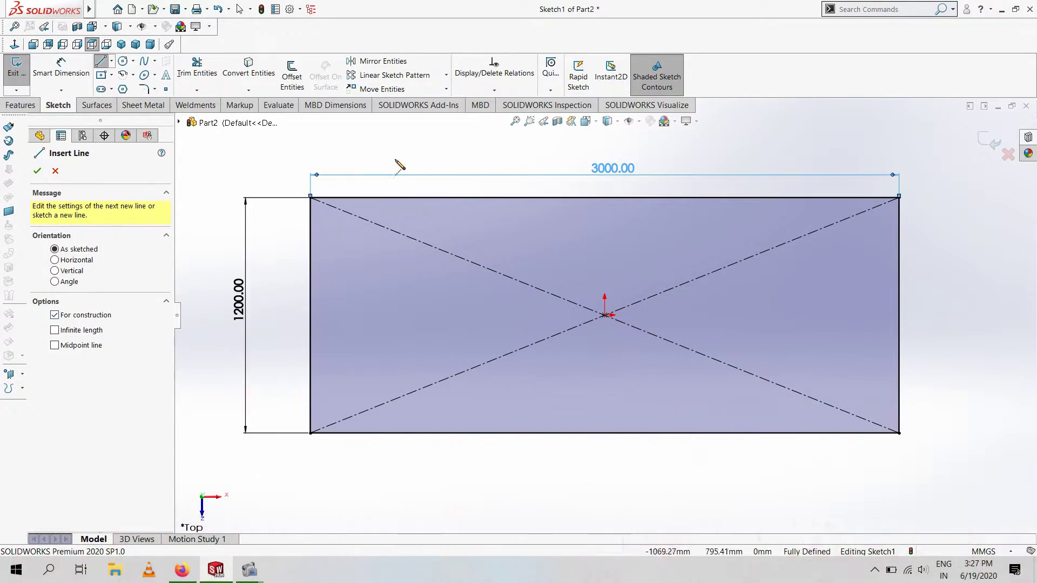
click(395, 160)
click(395, 477)
key(Escape)
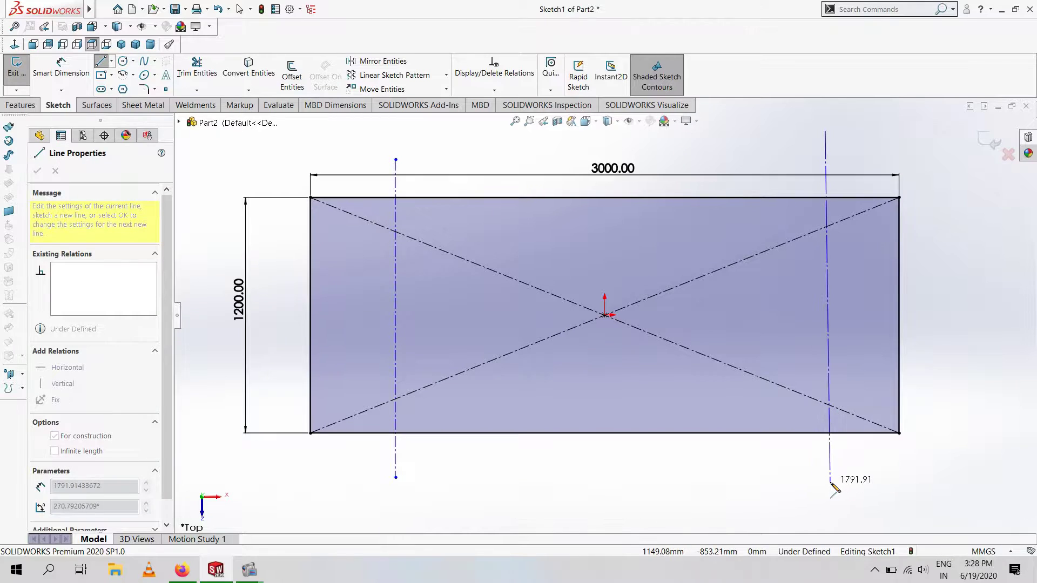
right_click(835, 270)
click(861, 322)
click(393, 296)
key(Delete)
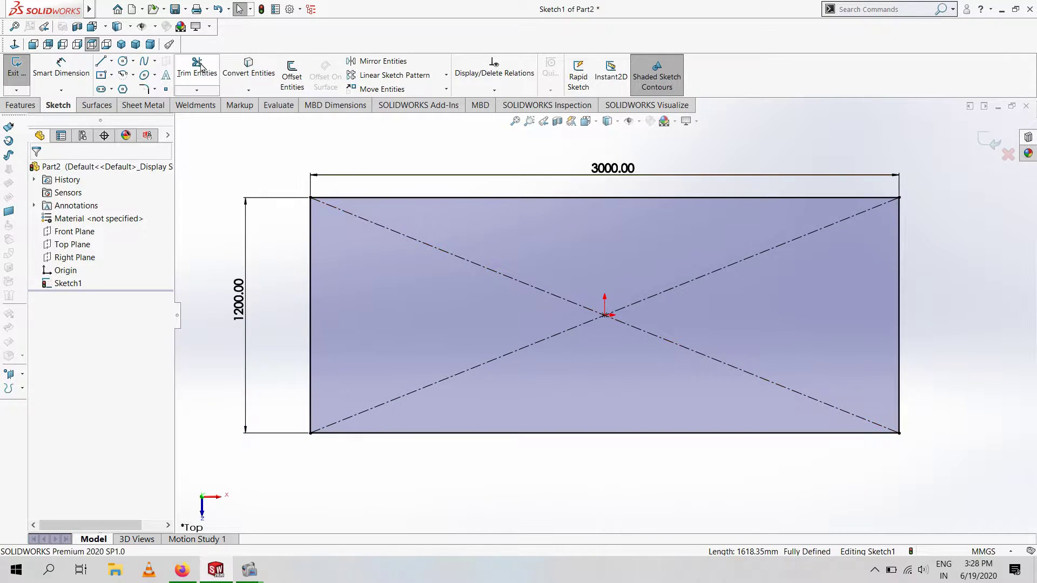
Offset the left edge inward 400 mm twice, with Select chain off
click(197, 67)
click(292, 76)
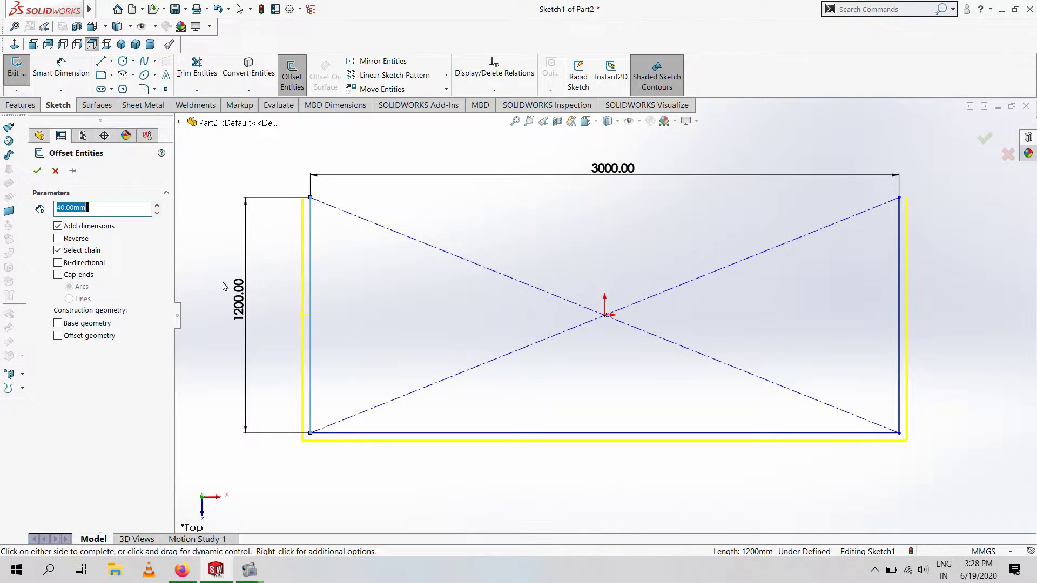
key(Escape)
click(291, 75)
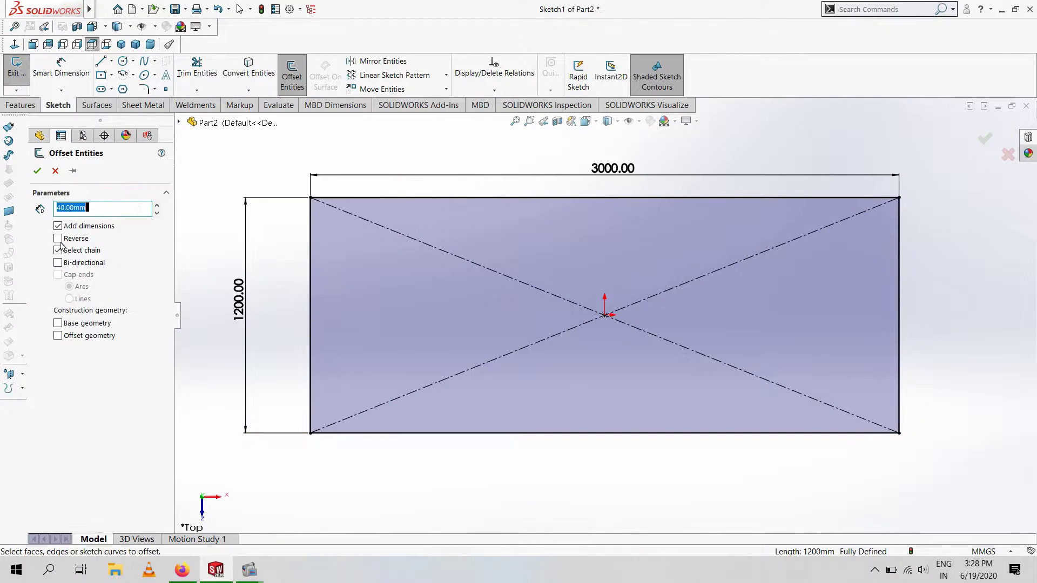
click(58, 252)
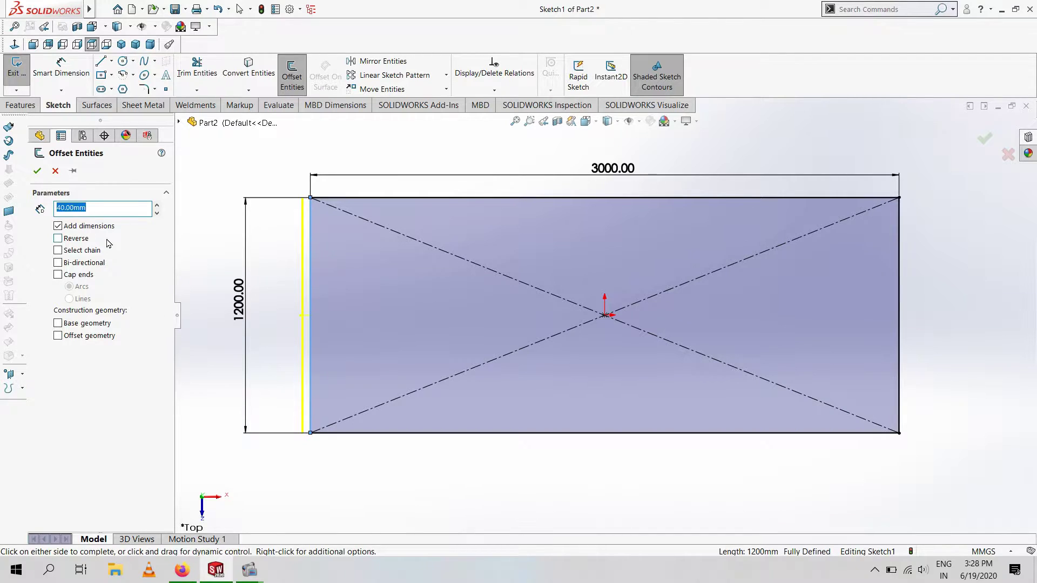
text(400)
key(Return)
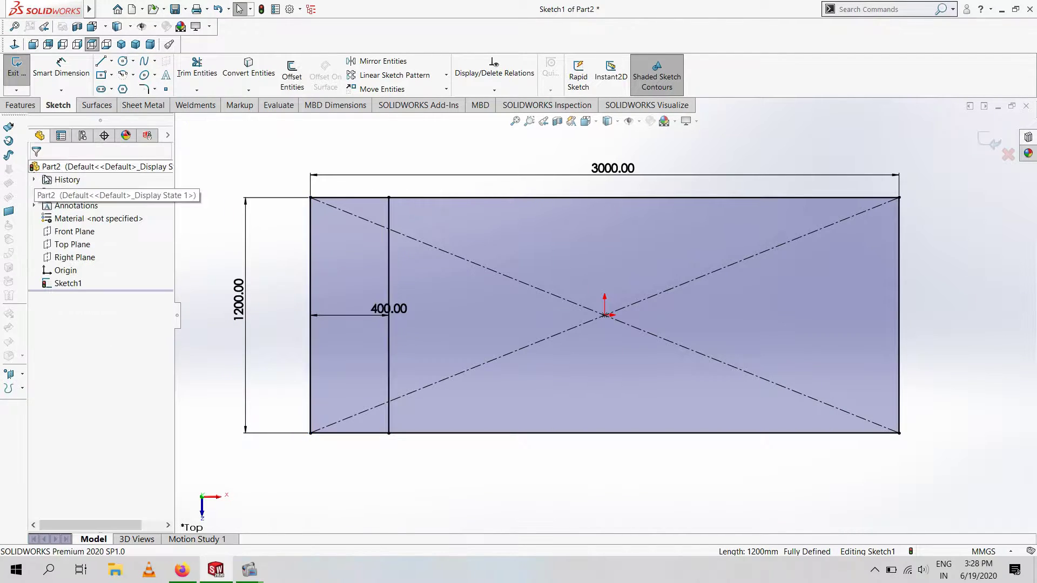
click(304, 70)
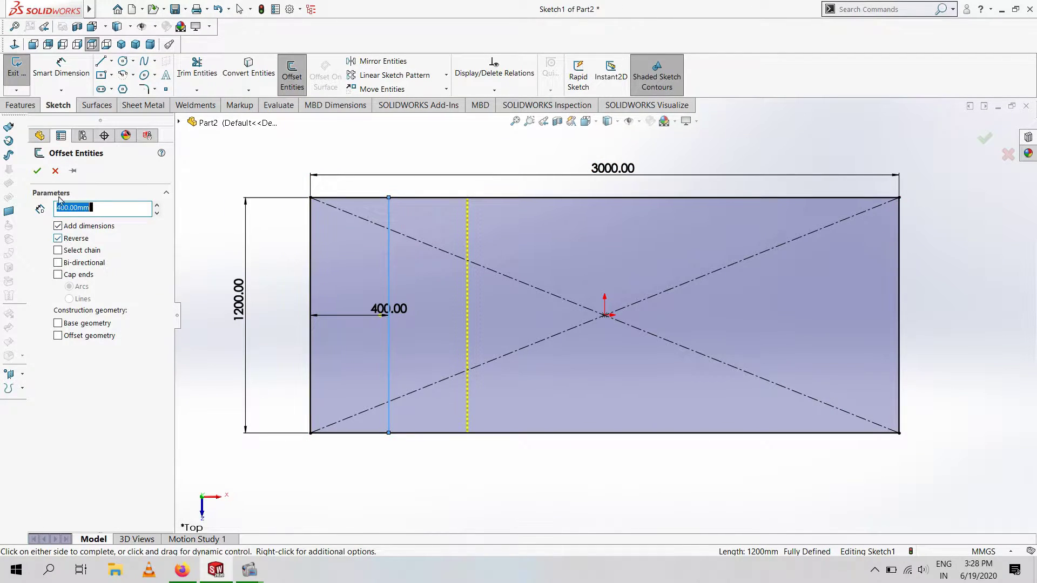
key(Return)
Offset the right edge inward 400 mm and 800 mm
click(294, 85)
click(900, 306)
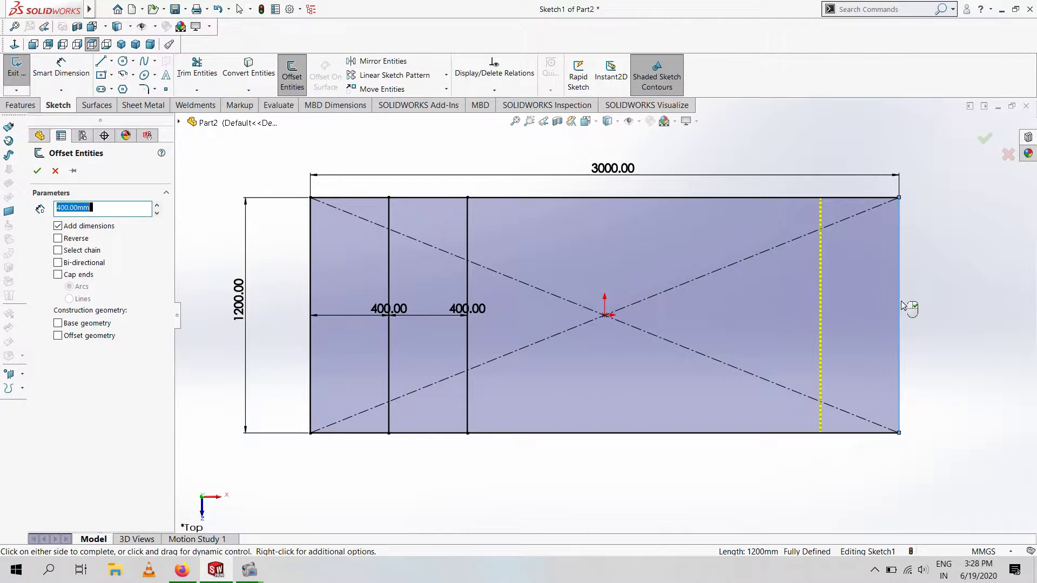
click(37, 172)
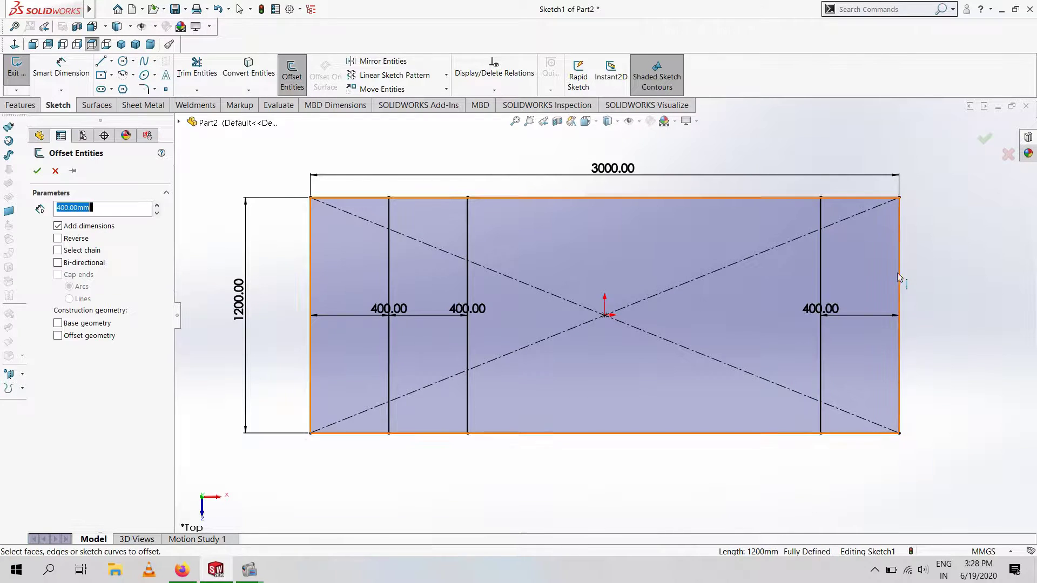
click(37, 171)
key(l)
key(Escape)
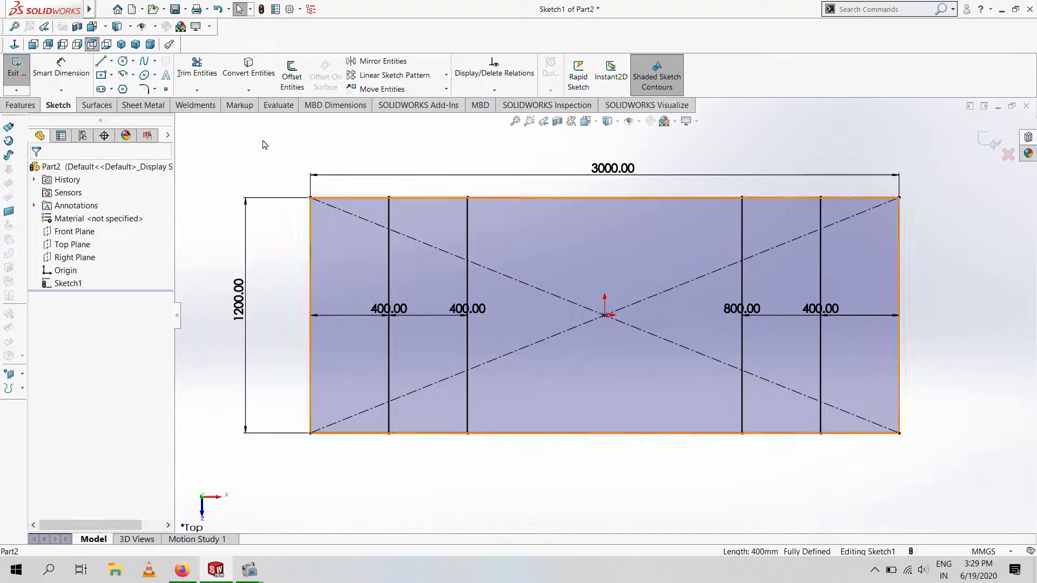
Draw a midpoint centreline from the sketch centre to the right edge
key(l)
click(111, 61)
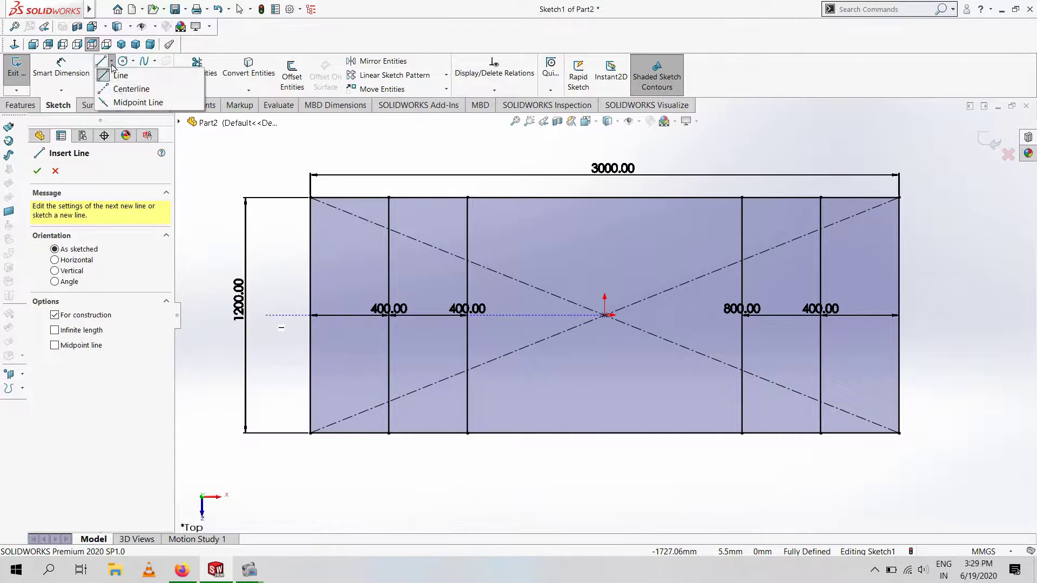
click(125, 101)
click(605, 315)
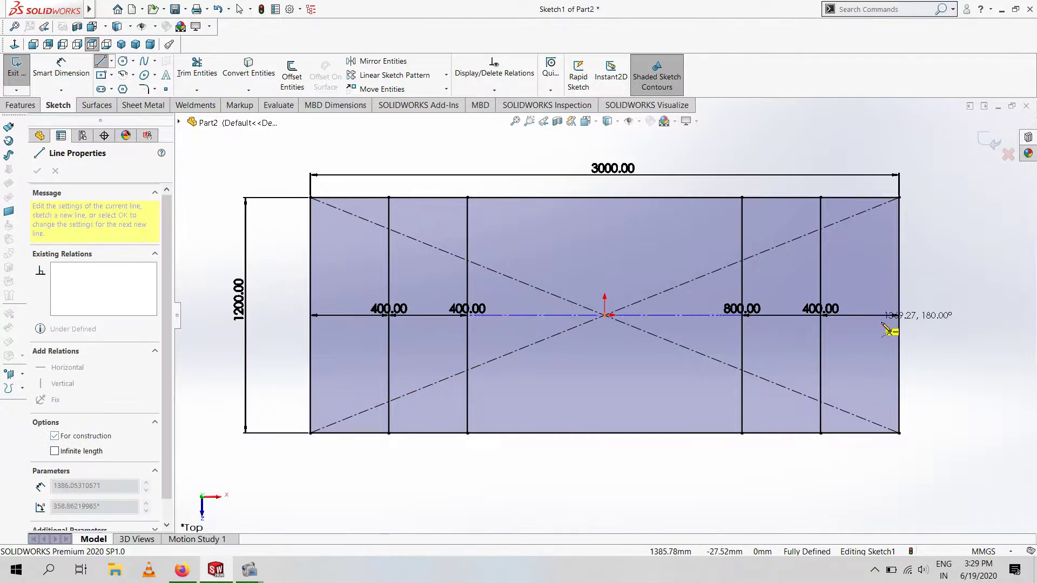
click(898, 315)
key(Escape)
Draw short horizontal lines across the left and right end bays
key(Return)
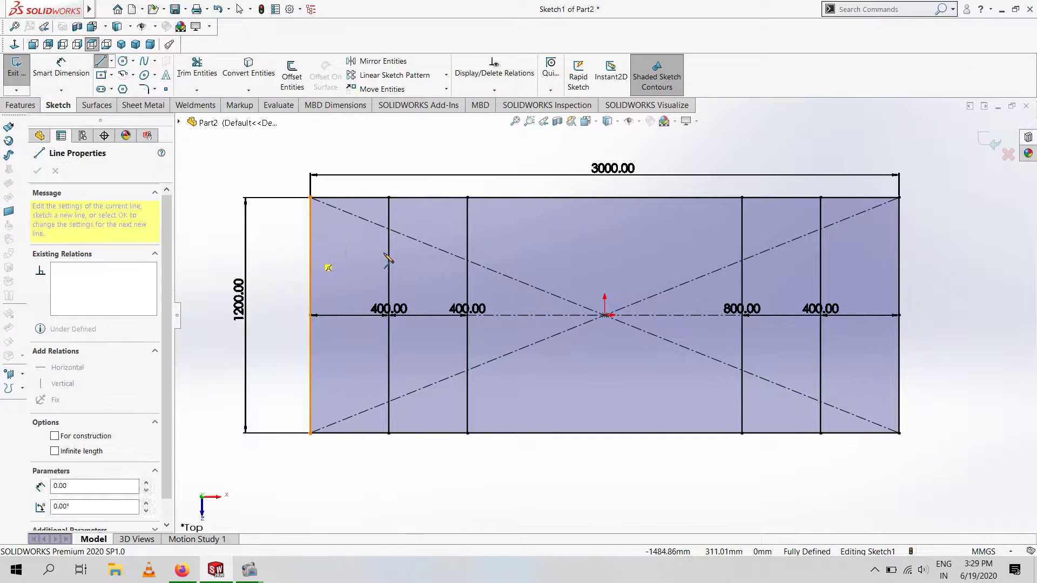
click(310, 253)
click(389, 254)
click(821, 261)
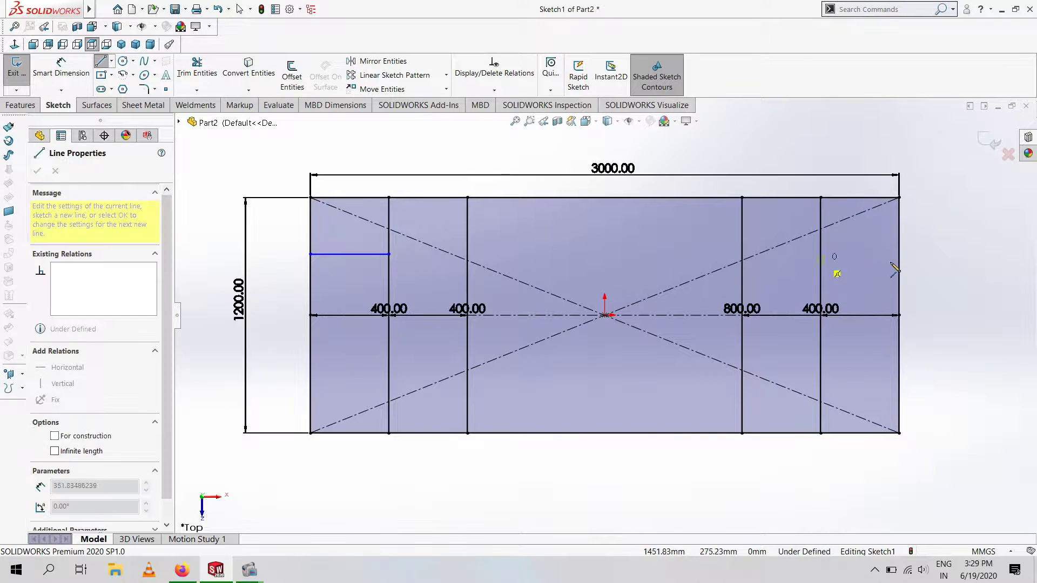
click(900, 260)
key(Escape)
Dimension both short end-bay lines 350 mm above the centreline
key(d)
click(351, 253)
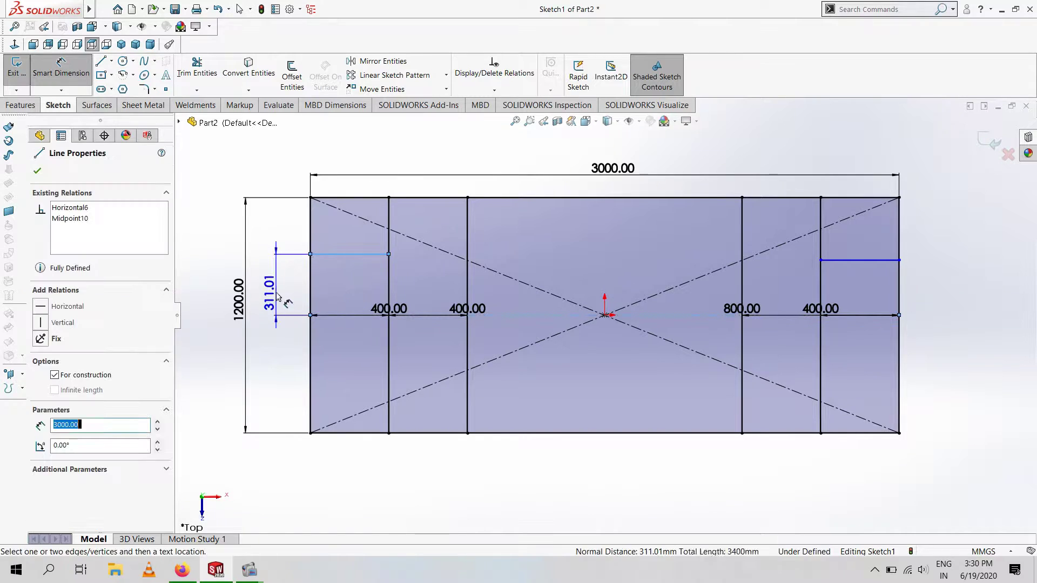
click(276, 281)
text(350)
key(Return)
click(859, 261)
click(876, 315)
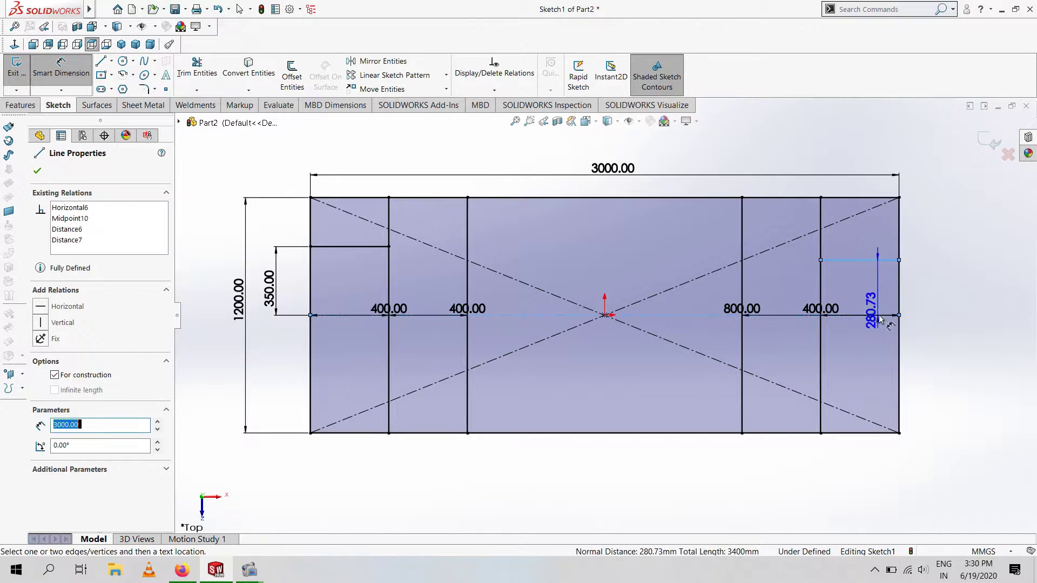
click(697, 315)
text(350)
key(Return)
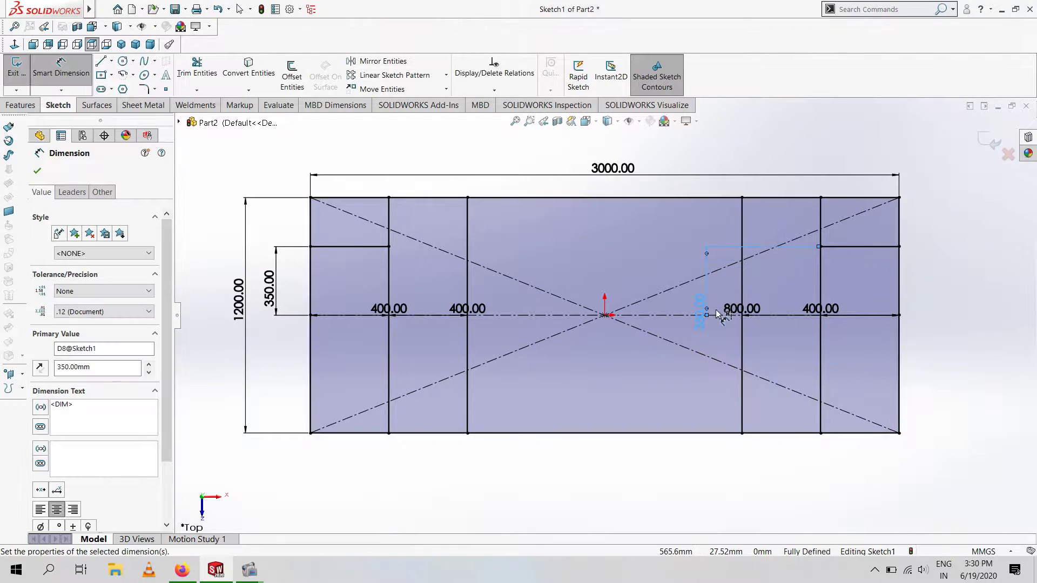
Trim the outline above both short lines and draw a sloped line from the left step
click(191, 72)
click(860, 198)
click(821, 215)
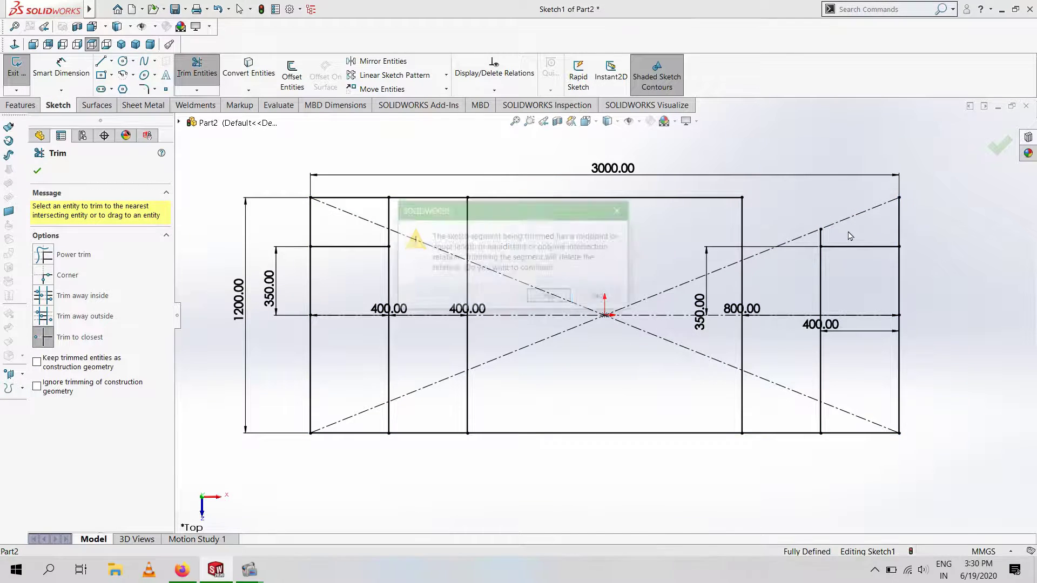
click(782, 198)
click(829, 228)
click(590, 294)
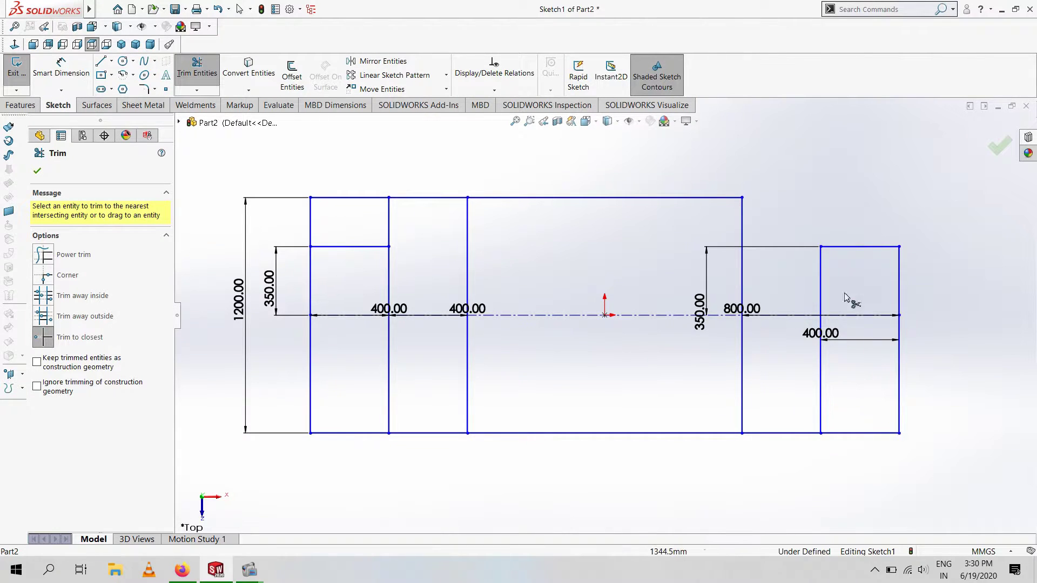
click(317, 205)
click(548, 292)
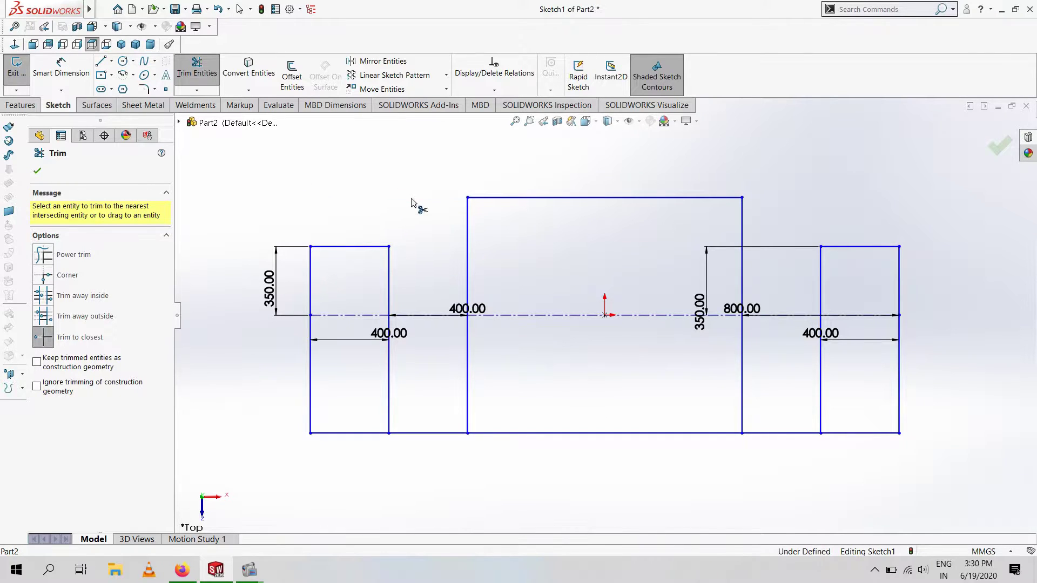
key(Escape)
key(l)
drag(467, 197, 388, 246)
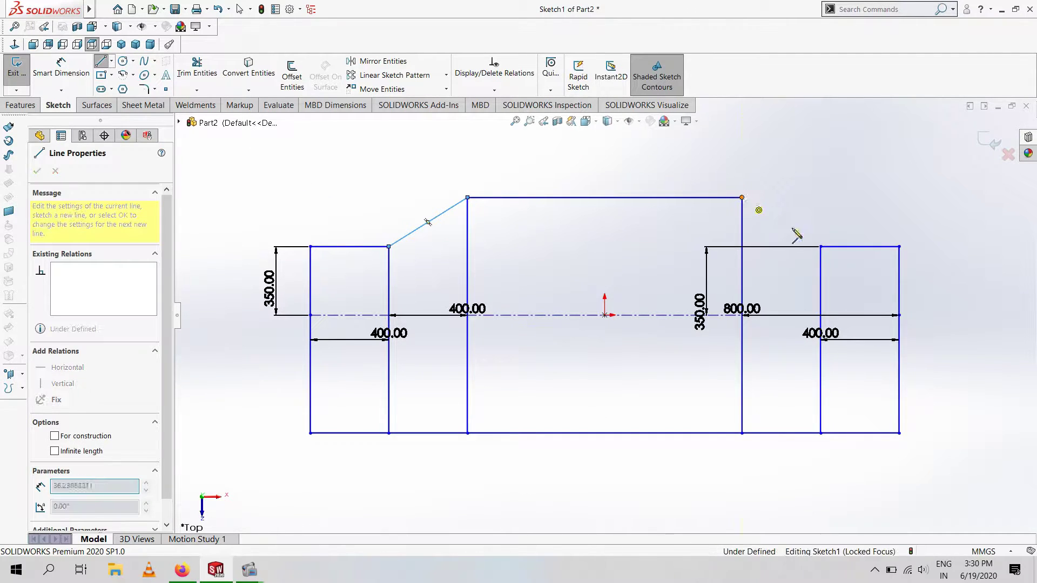
Add the right sloped line, mirror both sloped lines about the centreline, and trim below
click(821, 246)
click(376, 61)
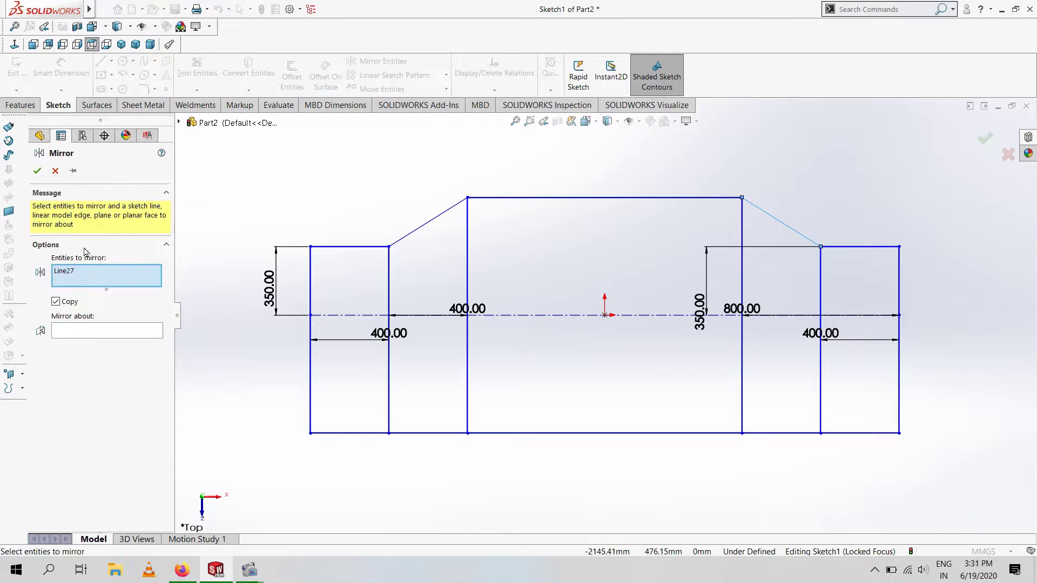
click(430, 225)
click(140, 341)
click(562, 314)
key(Return)
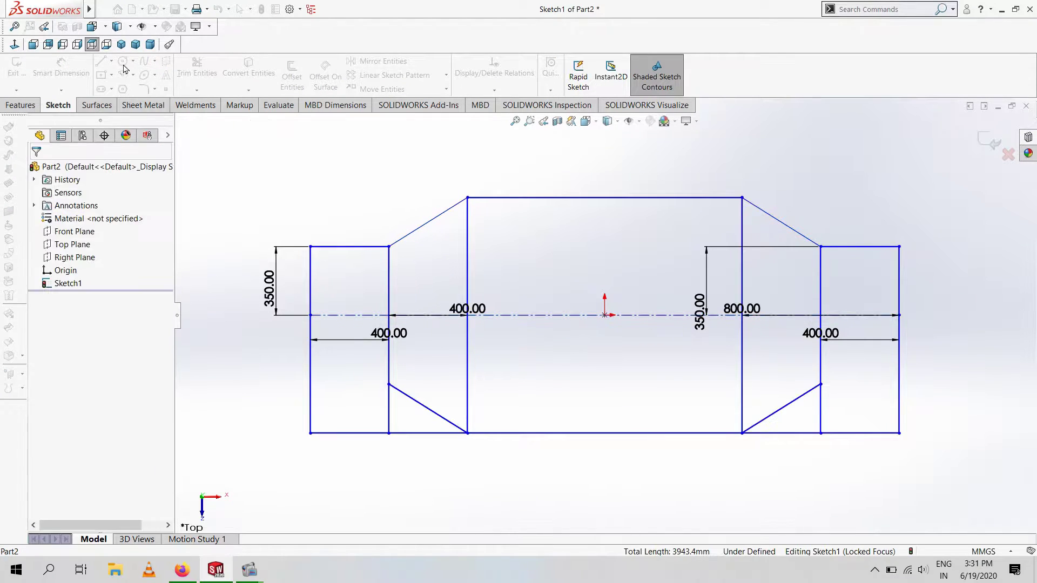
click(197, 68)
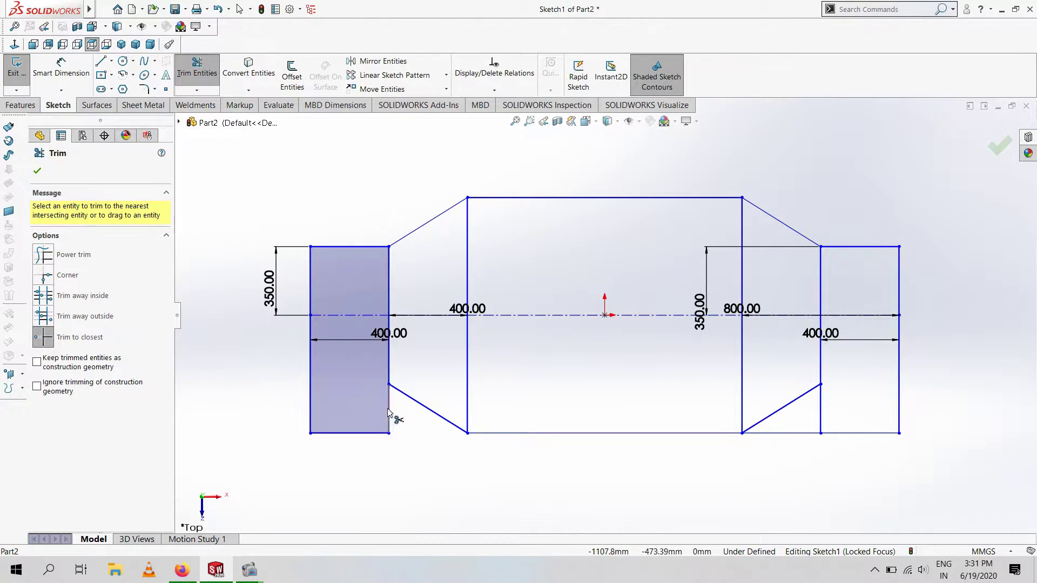
key(Escape)
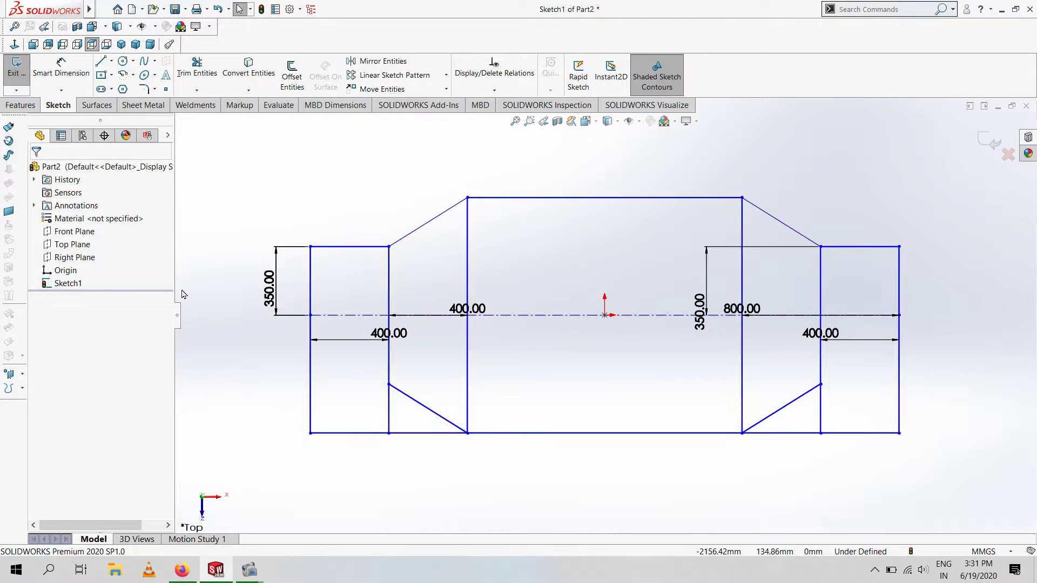
Mirror the two top end lines about the centreline and trim the excess right-end segment
click(378, 62)
click(323, 248)
click(859, 247)
click(358, 315)
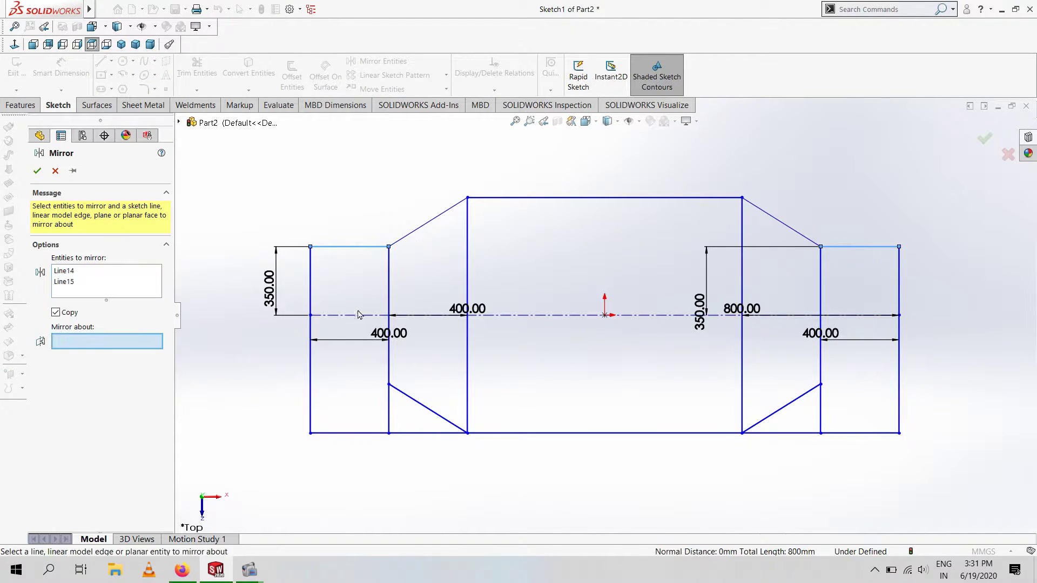
key(Return)
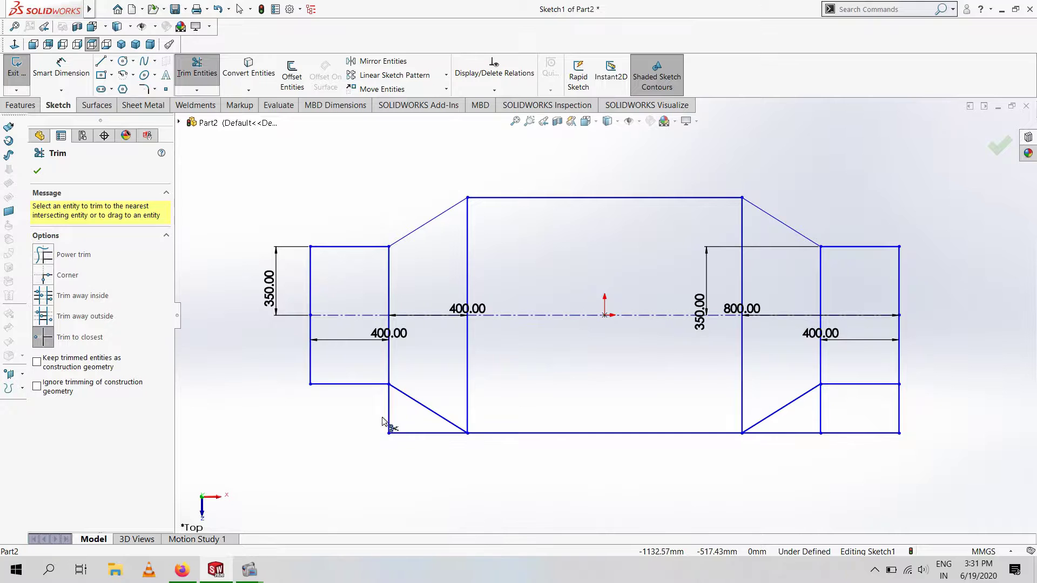
click(820, 416)
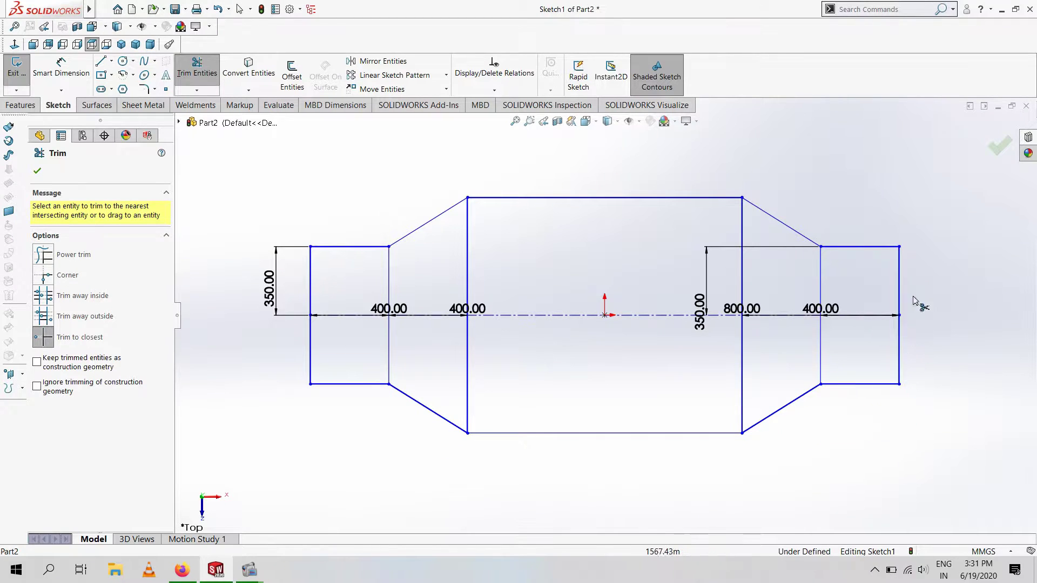
key(Escape)
right_click(355, 390)
click(243, 428)
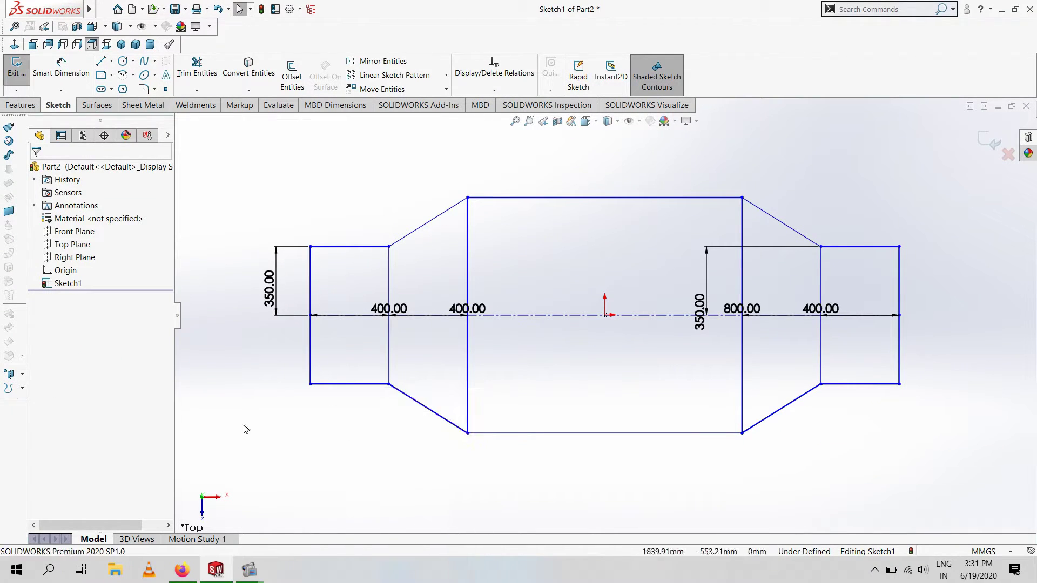
Dimension the 3000 overall length, trying and cancelling Fully Define Sketch
key(f)
click(850, 345)
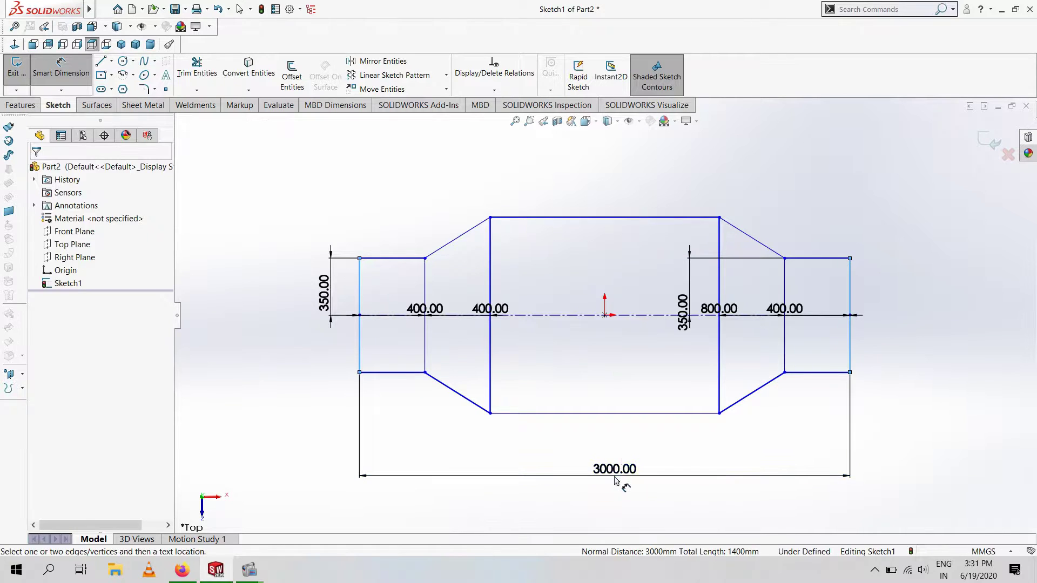
click(614, 476)
key(Return)
right_click(248, 244)
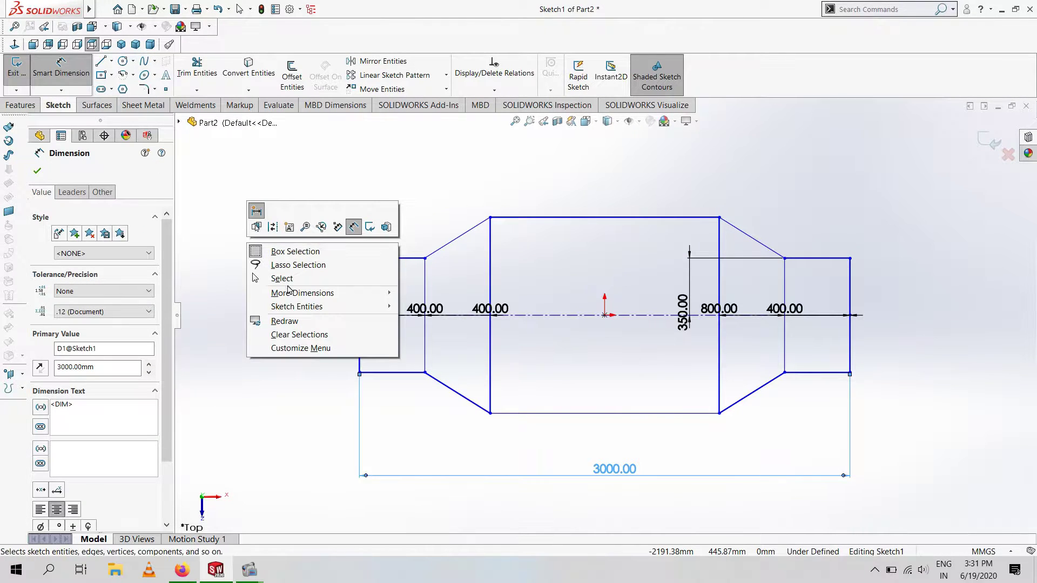
right_click(281, 168)
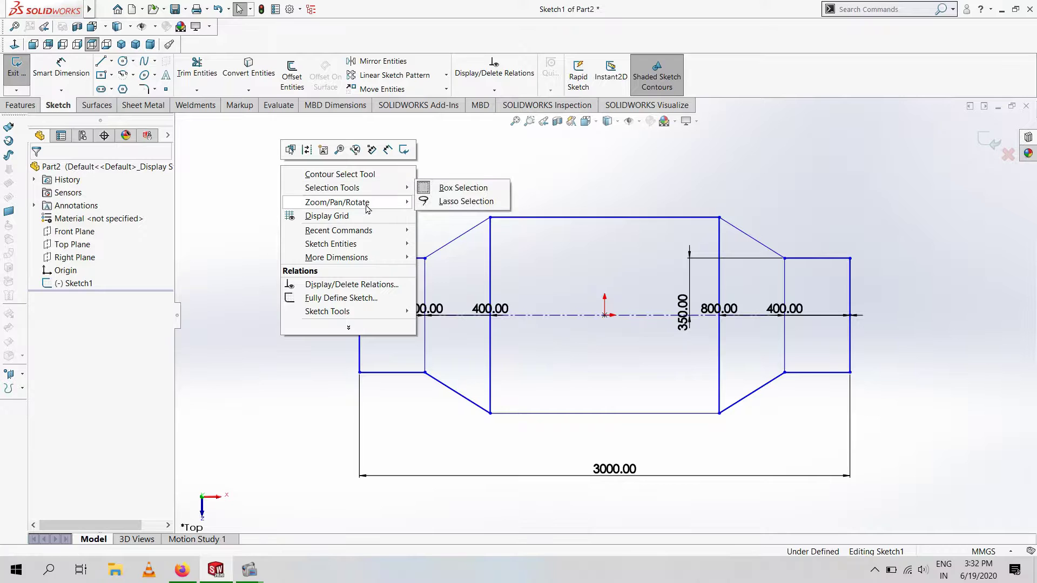
click(341, 298)
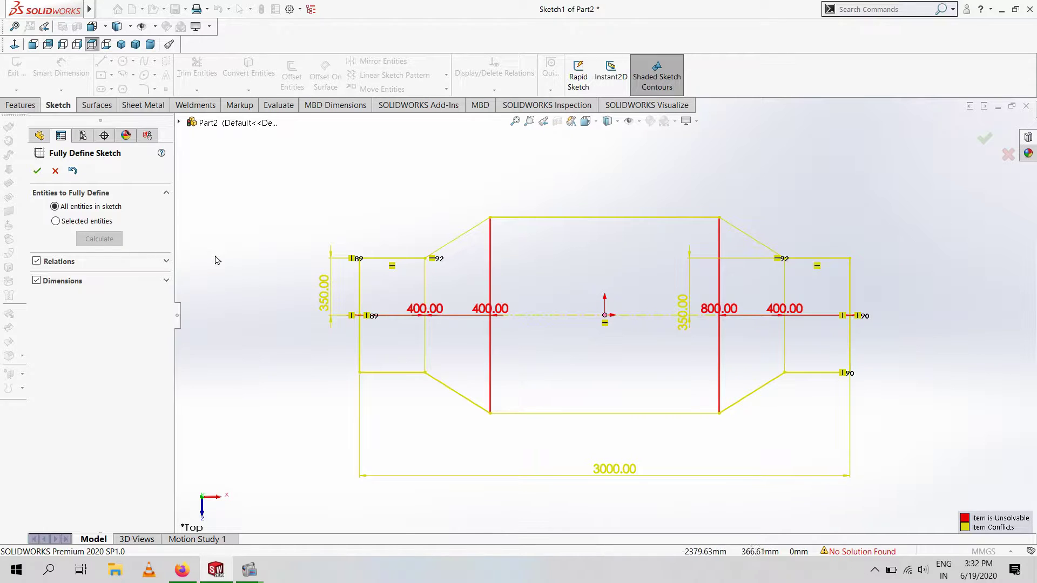
click(56, 172)
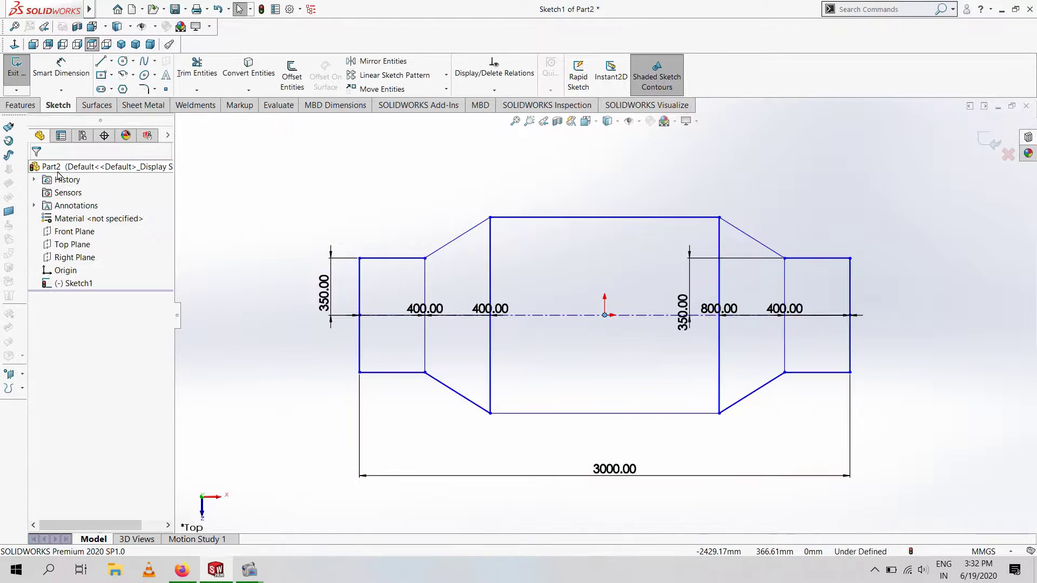
Dimension the left end section 700 high, exit Sketch1, and view from the front
click(397, 258)
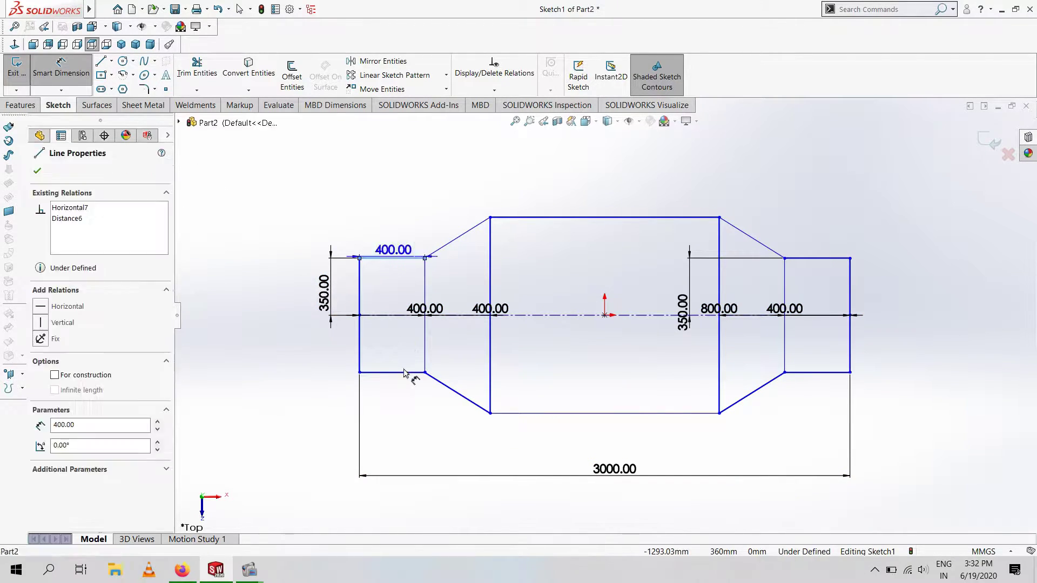
click(413, 372)
click(267, 345)
key(Escape)
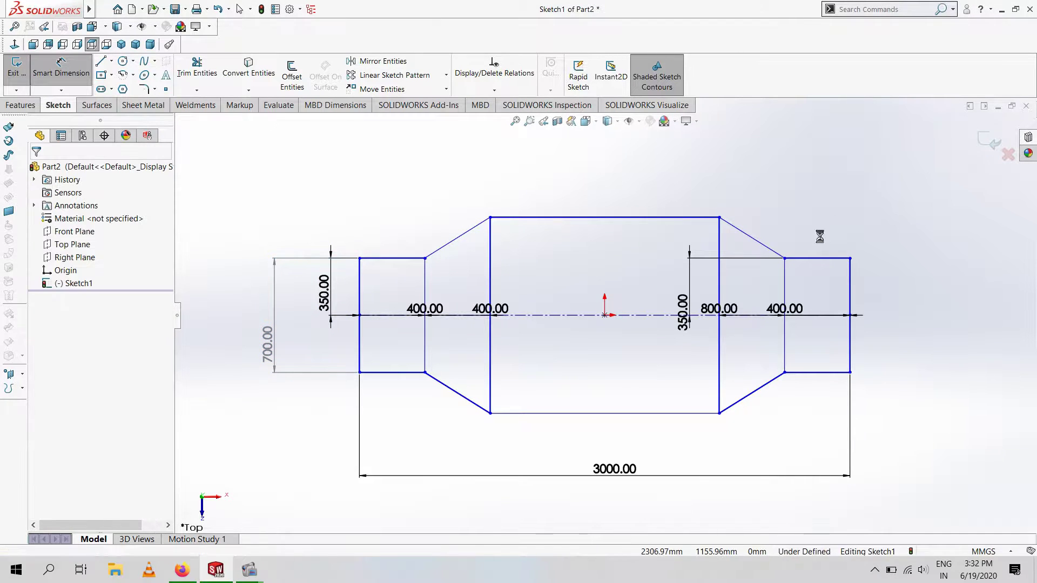
key(ctrl+b)
click(204, 513)
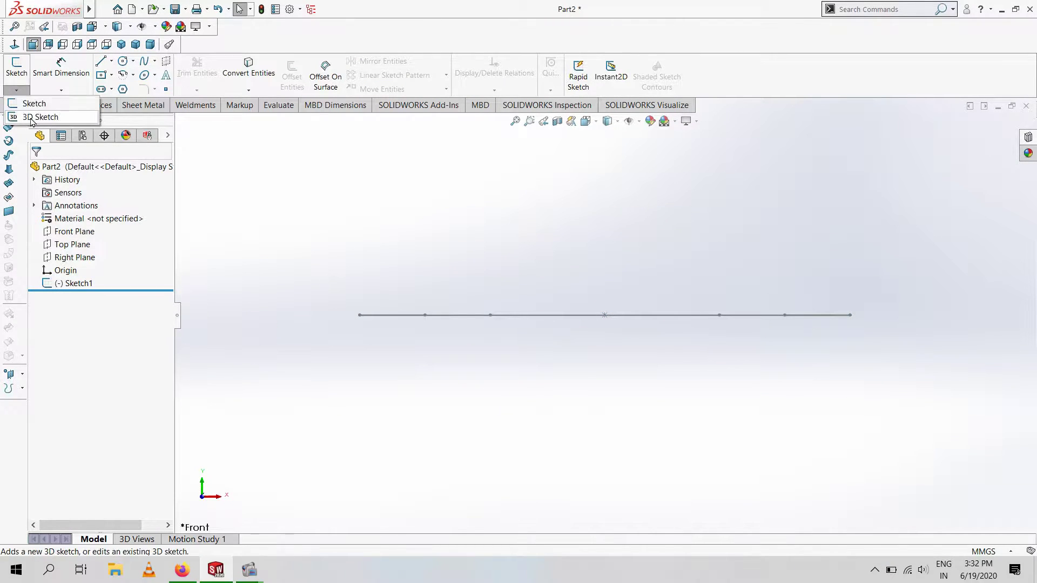
Insert a 3D sketch with a sloped line joining the 400 and 600 post tops
click(32, 119)
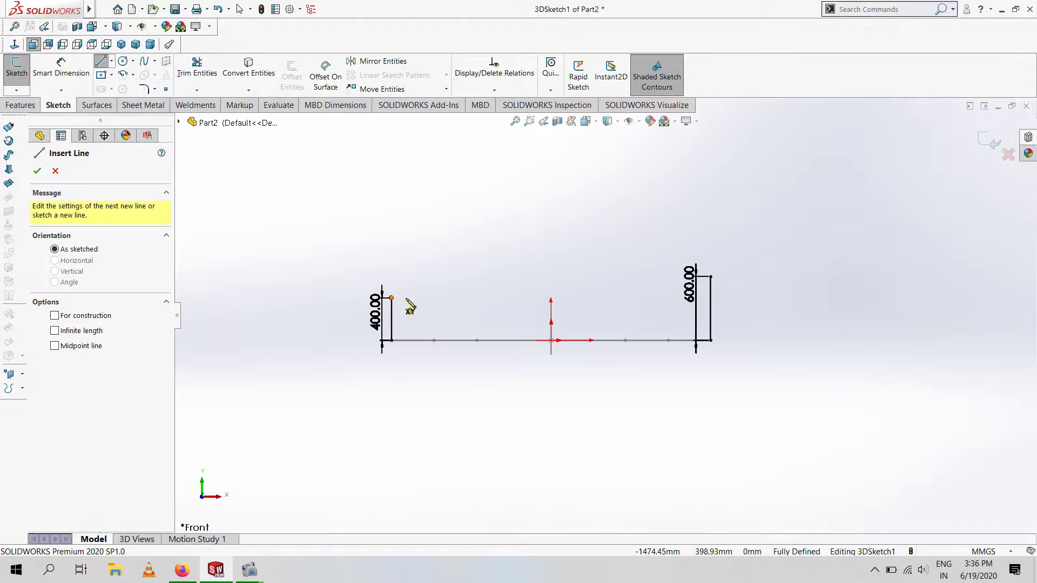
drag(391, 298, 711, 276)
key(Escape)
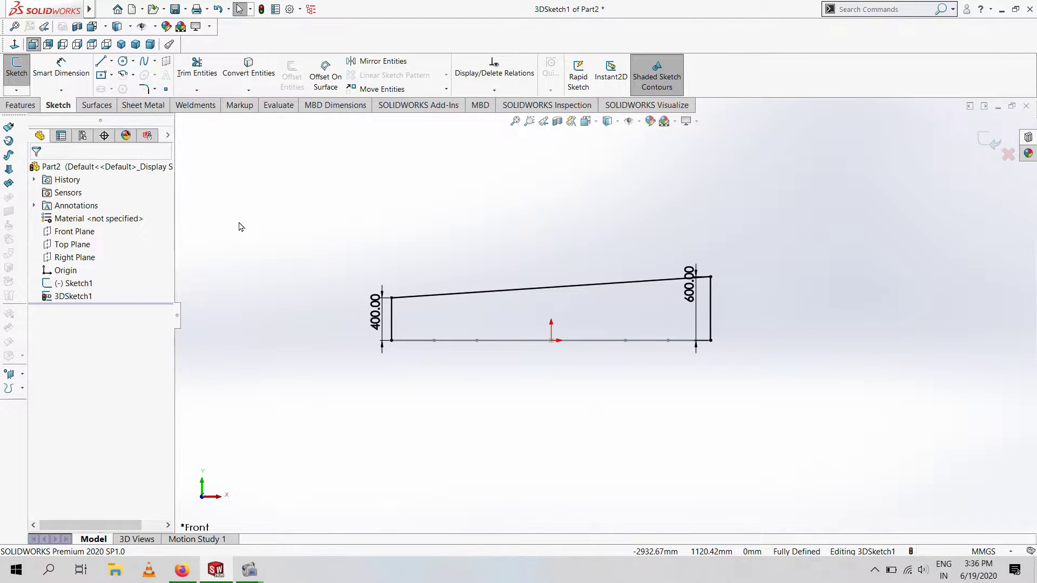
key(ctrl+7)
Draw vertical posts up from base outline vertices to the sloped top line
click(101, 61)
click(546, 393)
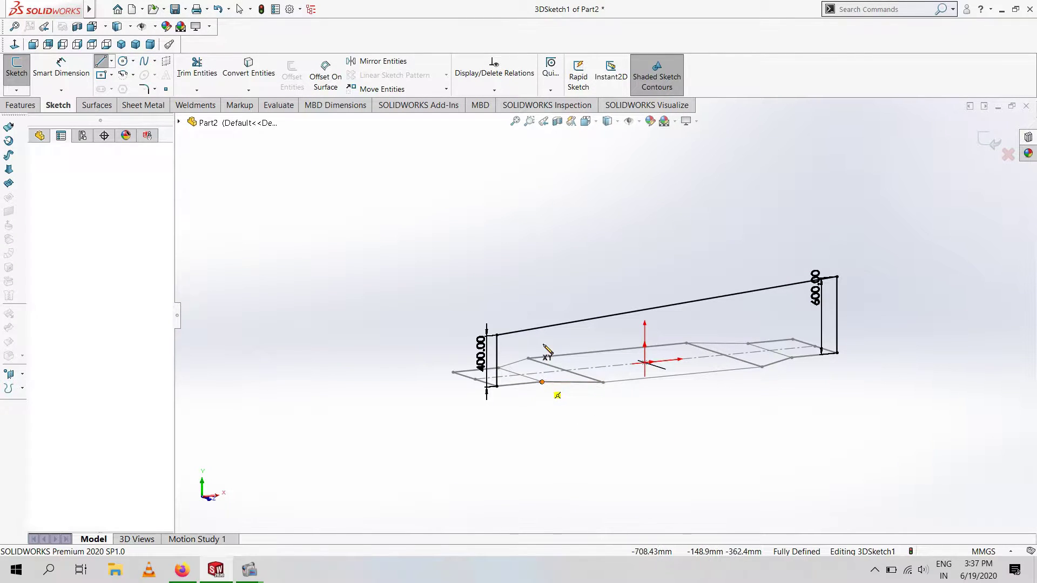
drag(541, 382, 542, 328)
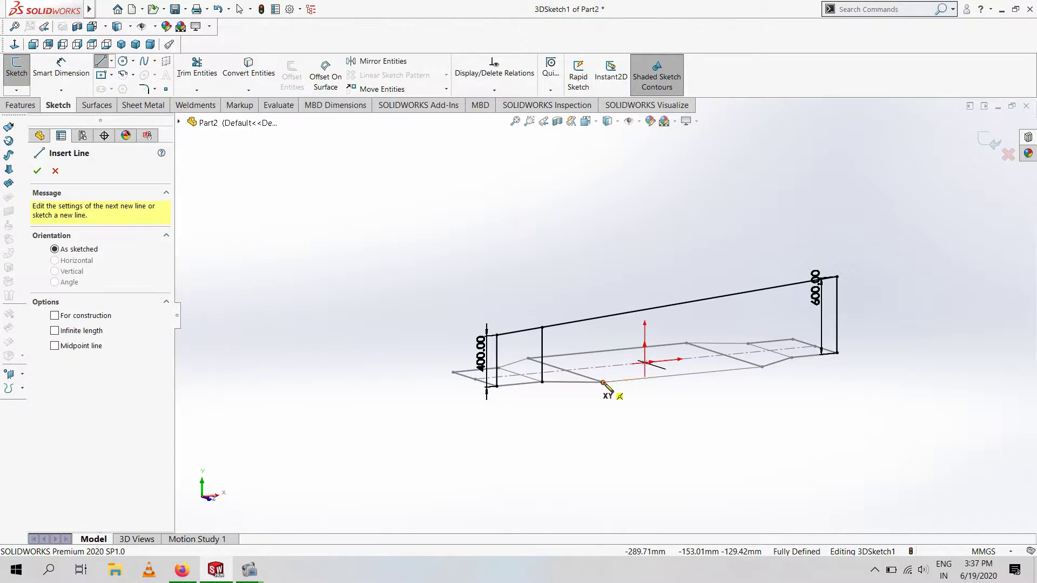
drag(603, 382, 603, 316)
key(Return)
drag(762, 367, 762, 290)
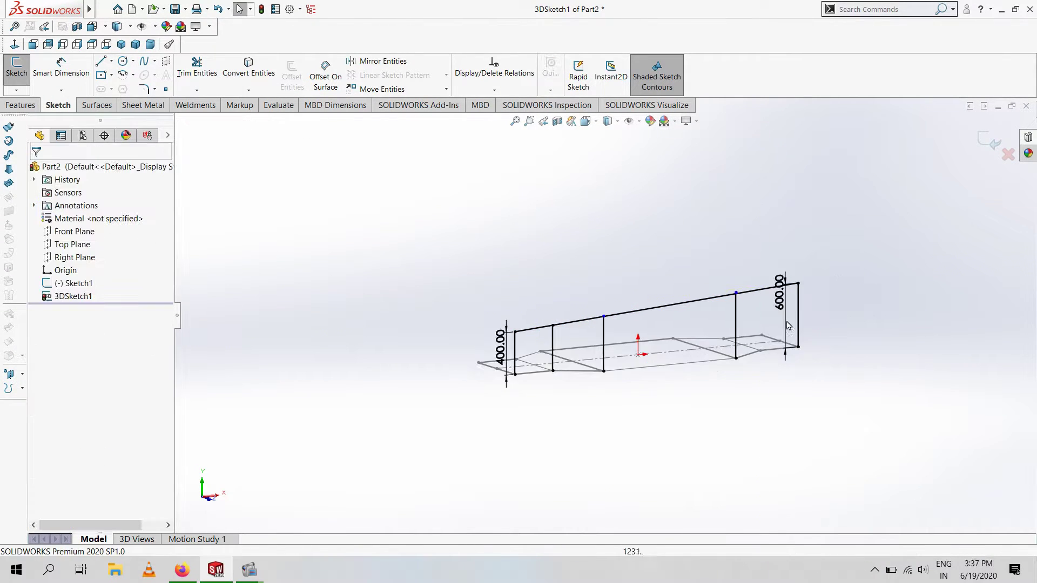
Orbit the sketch and draw another vertical post up toward the sloped line
scroll(677, 405, down, 5)
middle_drag(702, 378, 677, 405)
key(Return)
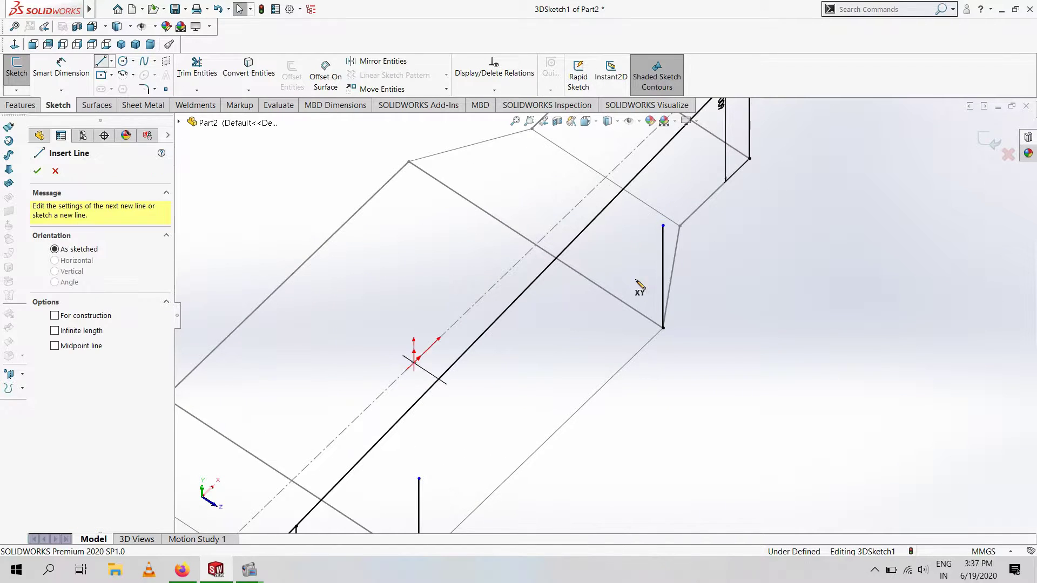
middle_drag(636, 289, 713, 367)
drag(708, 361, 709, 247)
key(Escape)
key(ctrl+1)
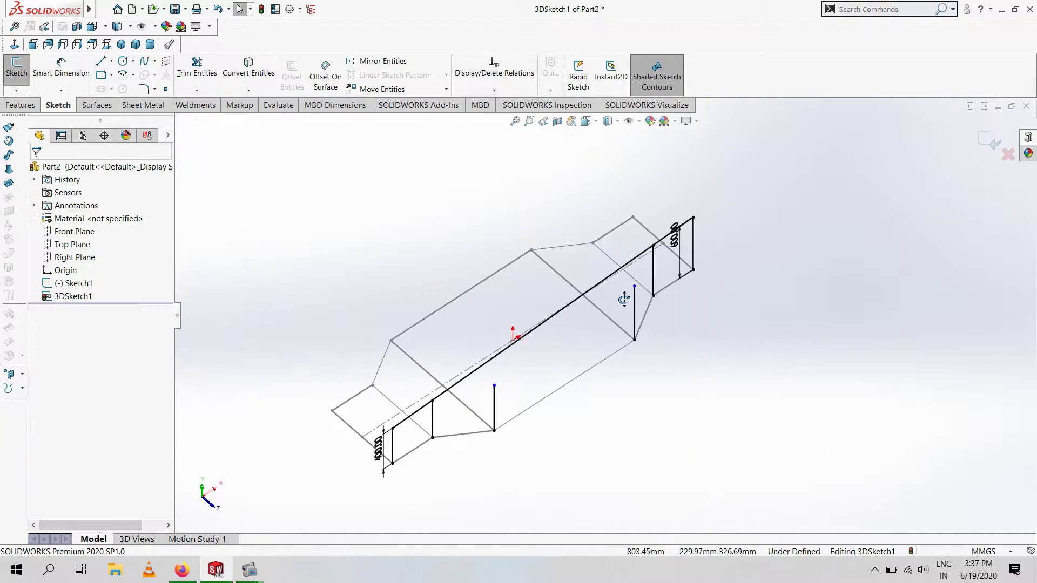
Select the sloped top line with a post's top point and inspect it in 3D
click(367, 309)
ctrl+click(391, 318)
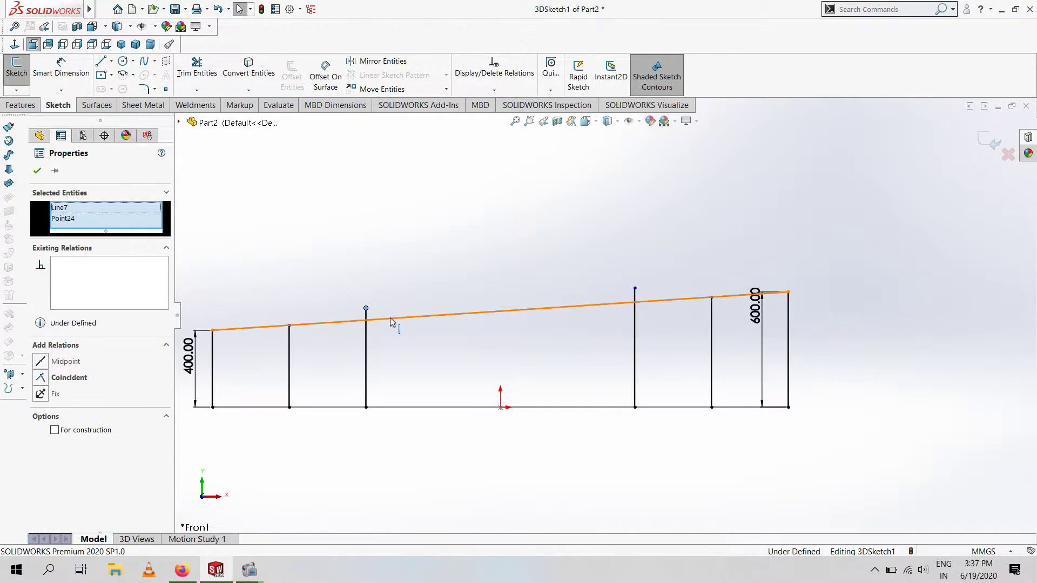
click(540, 302)
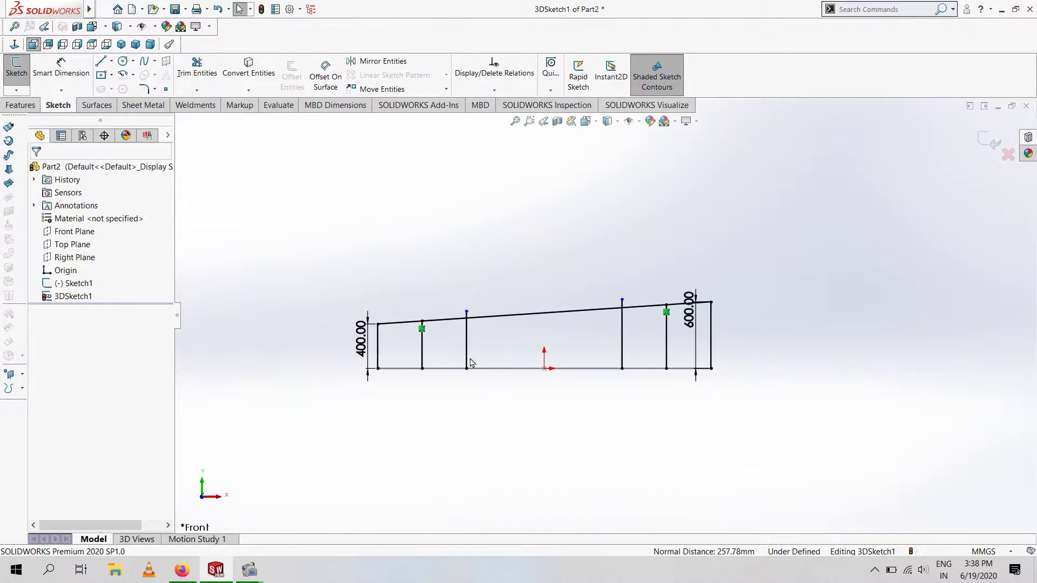
middle_drag(540, 302, 561, 344)
key(ctrl+1)
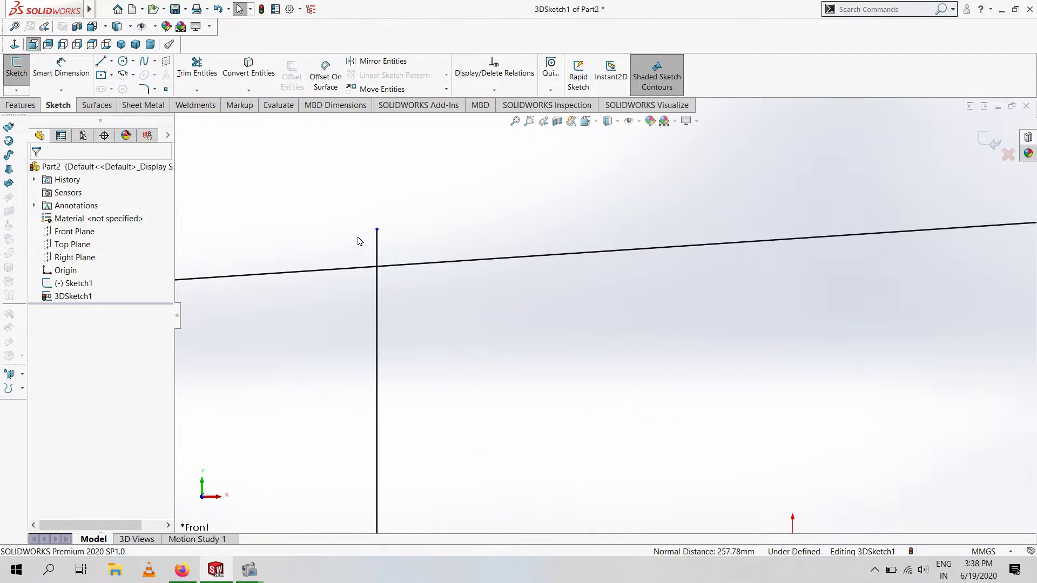
Try attaching a post's top point to the top line, checking front and top views
click(376, 230)
click(381, 270)
scroll(486, 302, up, 3)
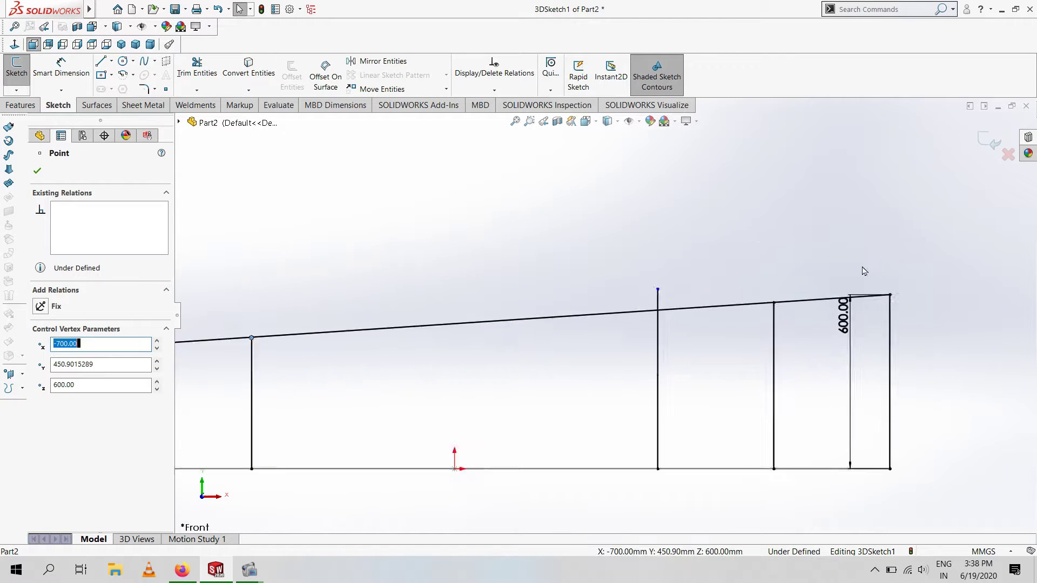
scroll(605, 326, up, 3)
click(599, 287)
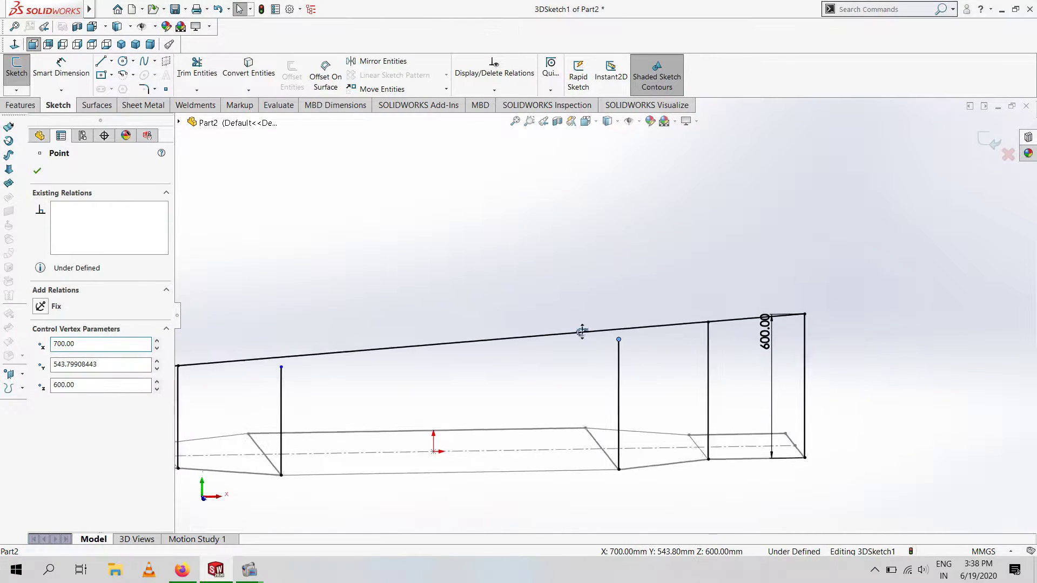
key(ctrl+1)
key(ctrl+5)
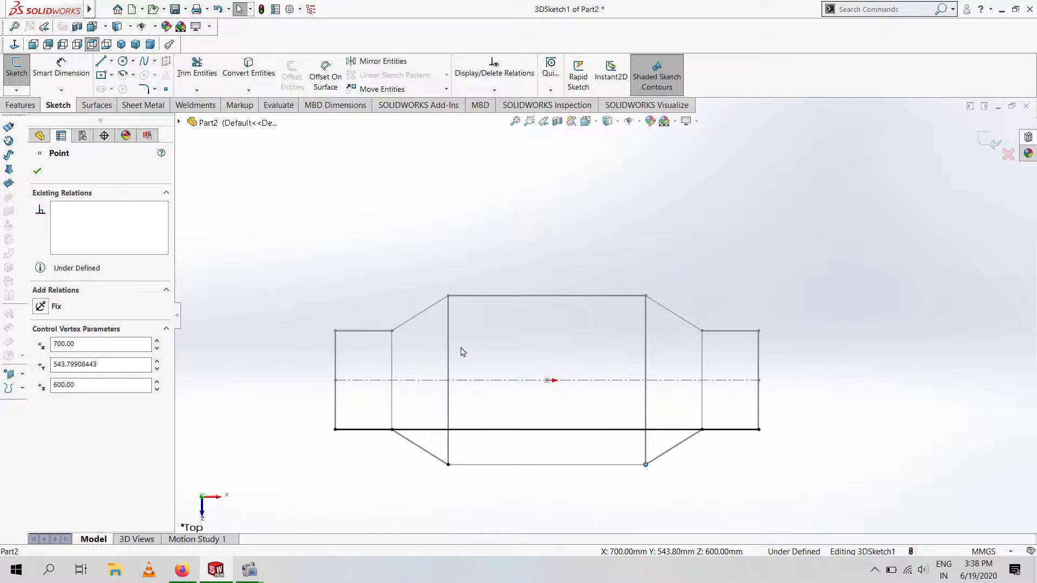
key(ctrl+1)
click(100, 61)
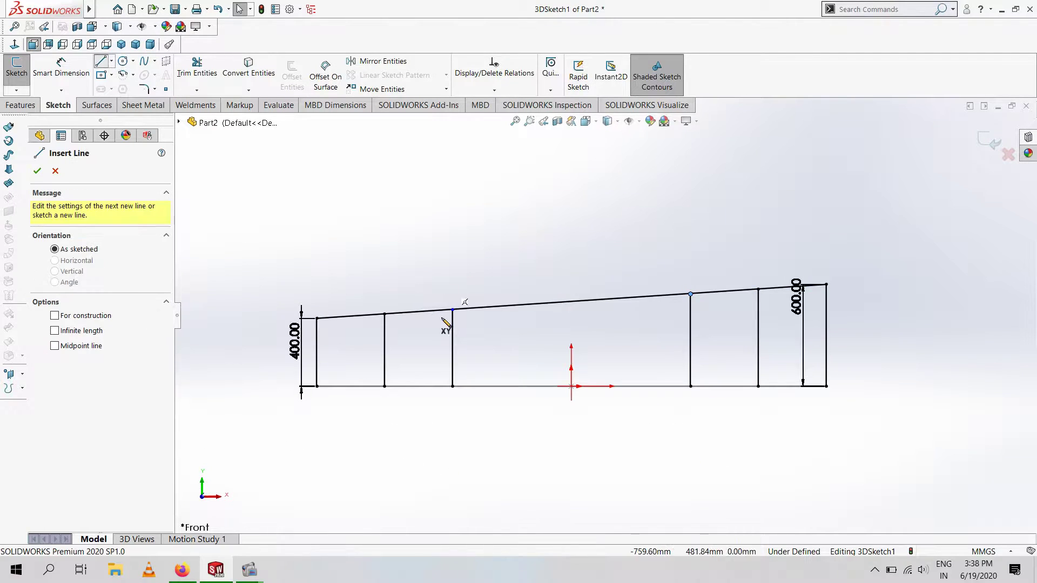
Sketch a trial construction line from a base vertex to the top line, inspect it, then delete it
click(452, 386)
click(481, 309)
key(Escape)
click(447, 306)
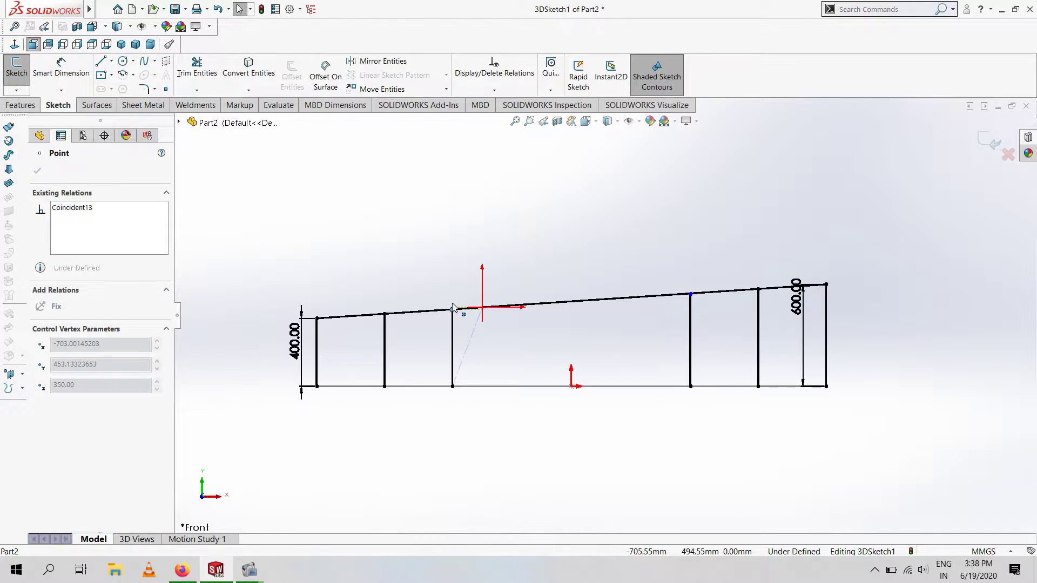
key(Escape)
key(ctrl+7)
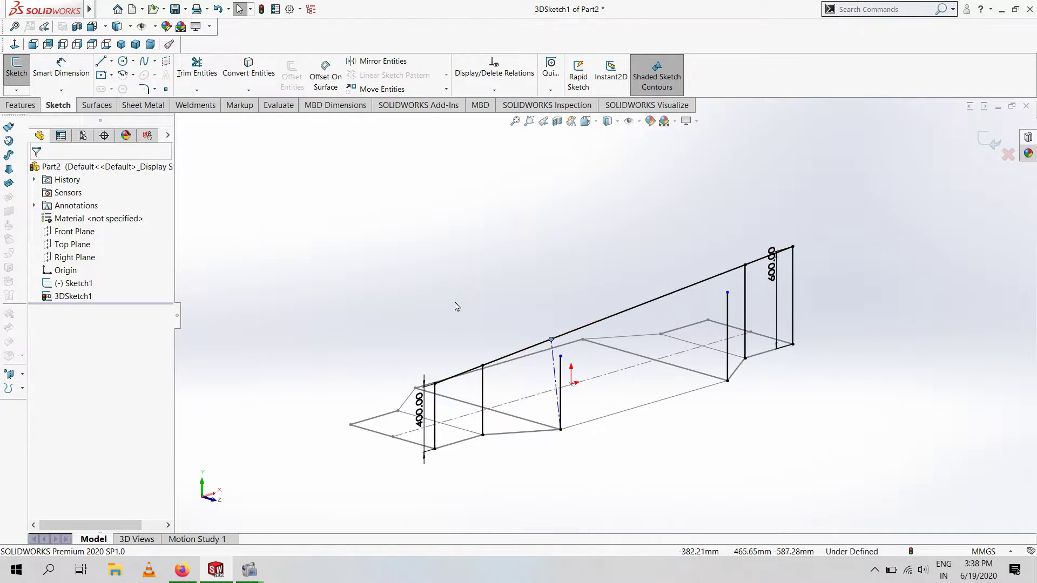
click(551, 339)
mouse_move(562, 359)
middle_down()
mouse_move(621, 370)
mouse_move(580, 383)
middle_up()
key(space)
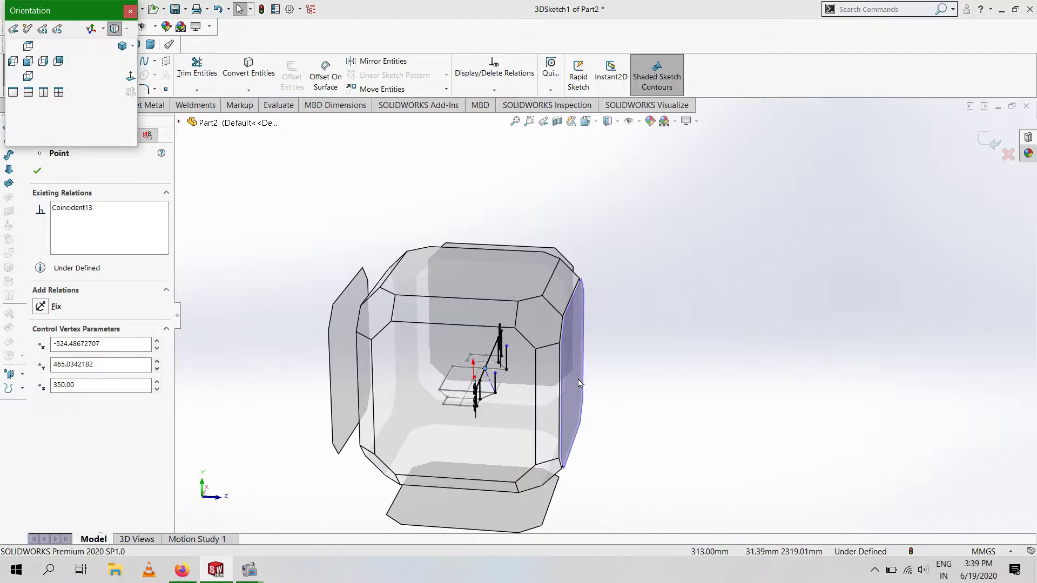
key(ctrl+1)
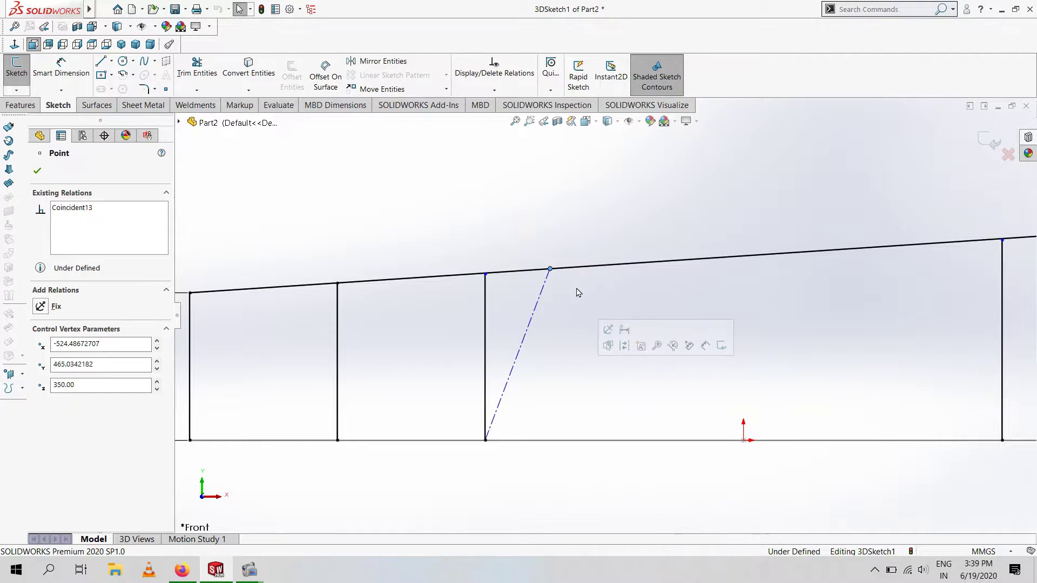
click(533, 325)
key(Delete)
scroll(594, 313, up, 3)
scroll(696, 308, down, 4)
scroll(561, 278, down, 3)
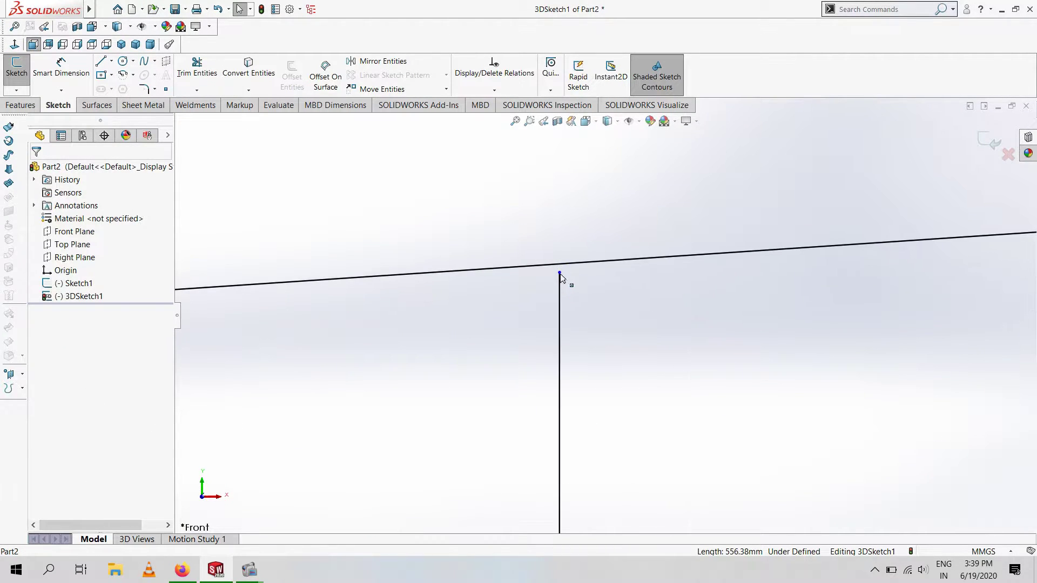
Set the top junction point's X coordinate to -700 mm, accepting the over-define warning
click(559, 273)
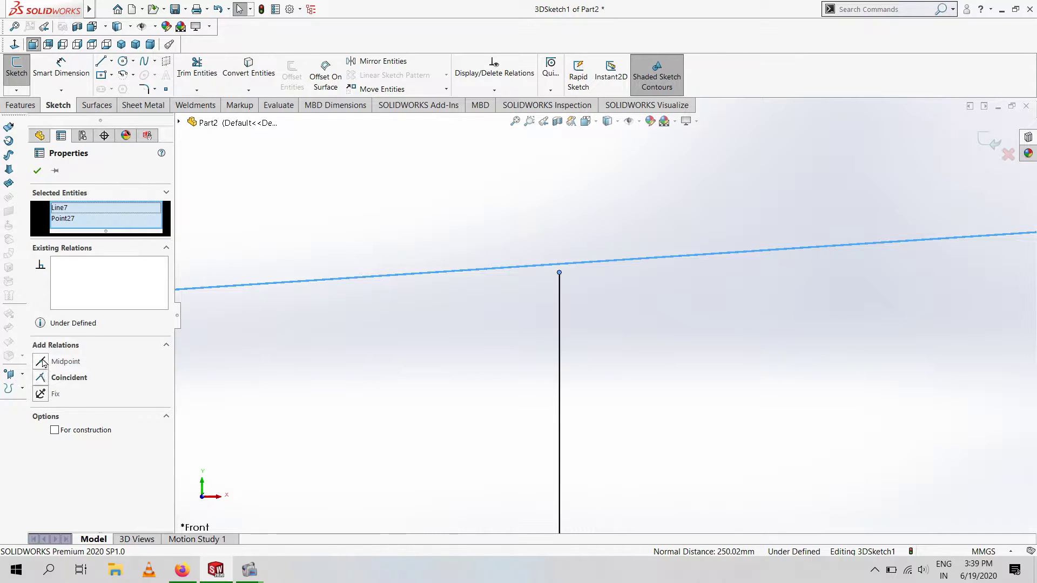
click(553, 279)
click(560, 273)
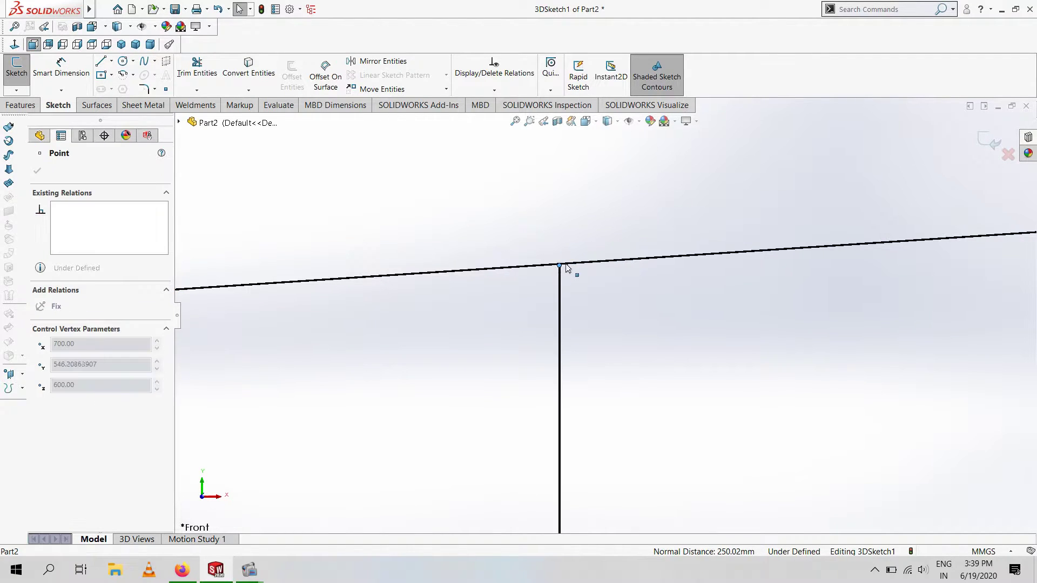
middle_drag(567, 269, 561, 311)
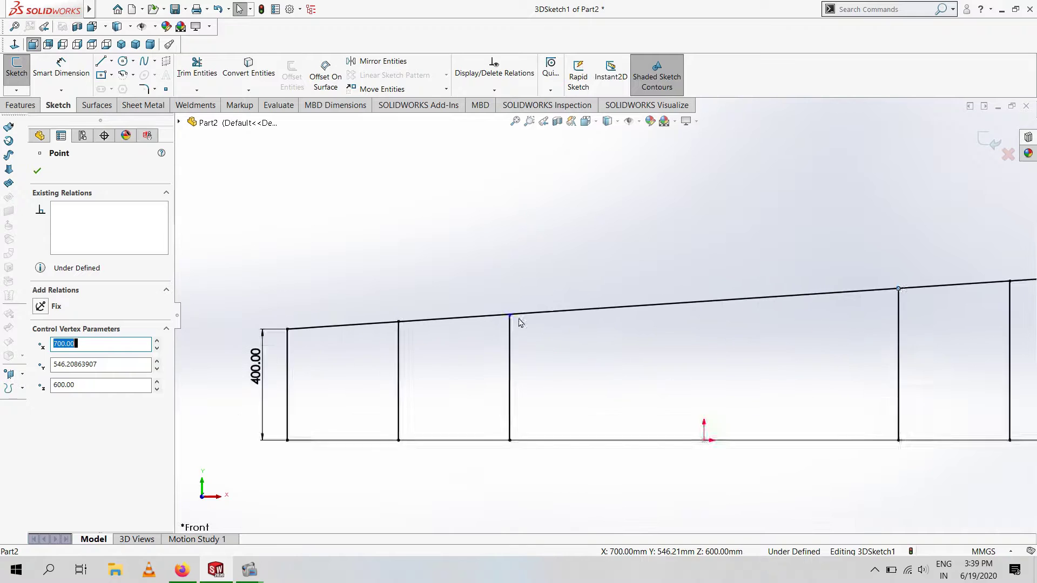
text(-700)
key(Return)
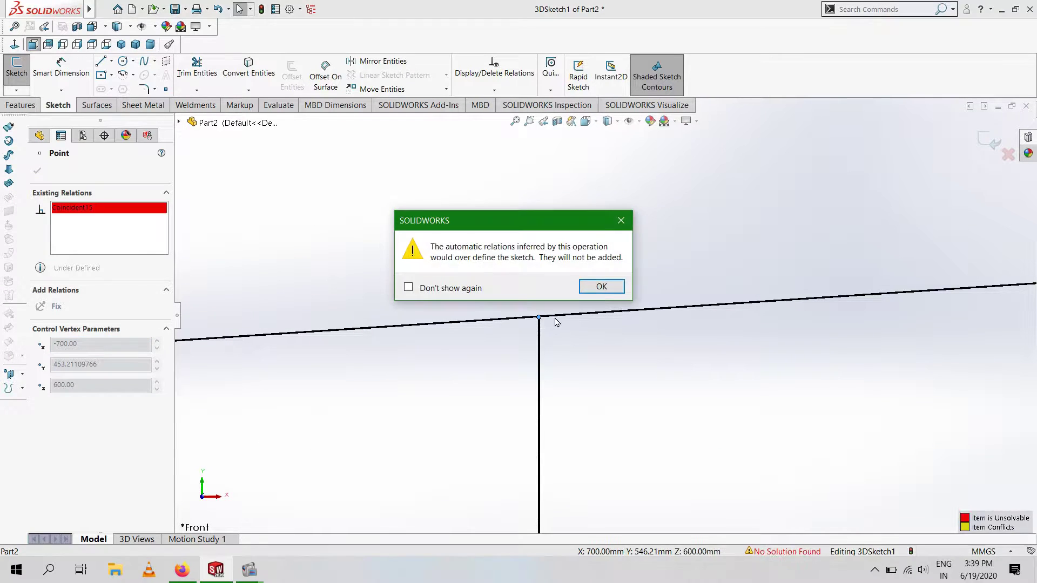
key(Return)
scroll(597, 326, up, 5)
middle_drag(688, 343, 486, 316)
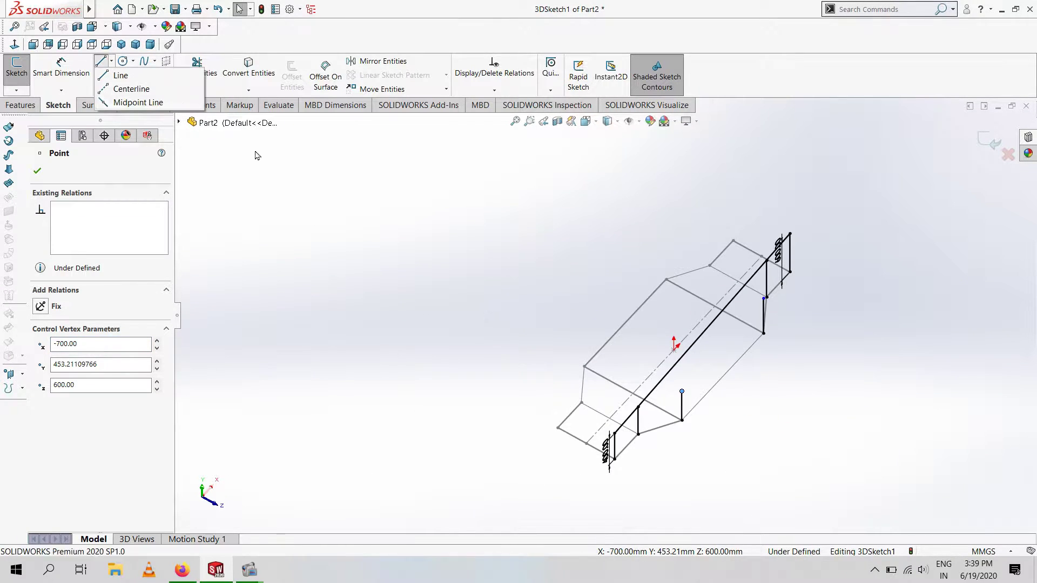
Draw a three-segment line through the successive post tops along one frame side
click(121, 75)
scroll(594, 351, down, 5)
click(573, 347)
click(667, 314)
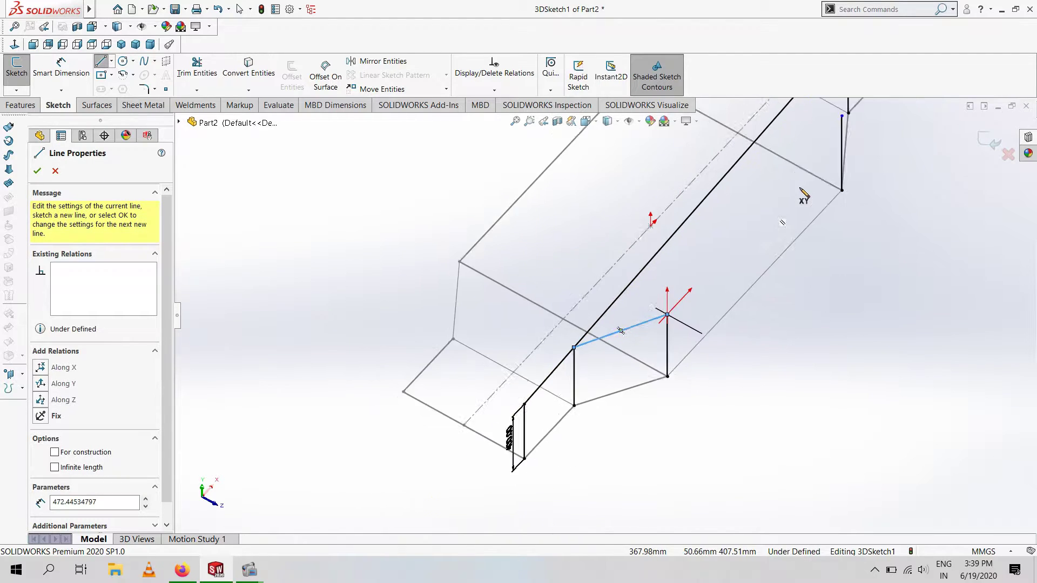
ctrl+middle_drag(804, 195, 679, 260)
click(505, 438)
click(682, 236)
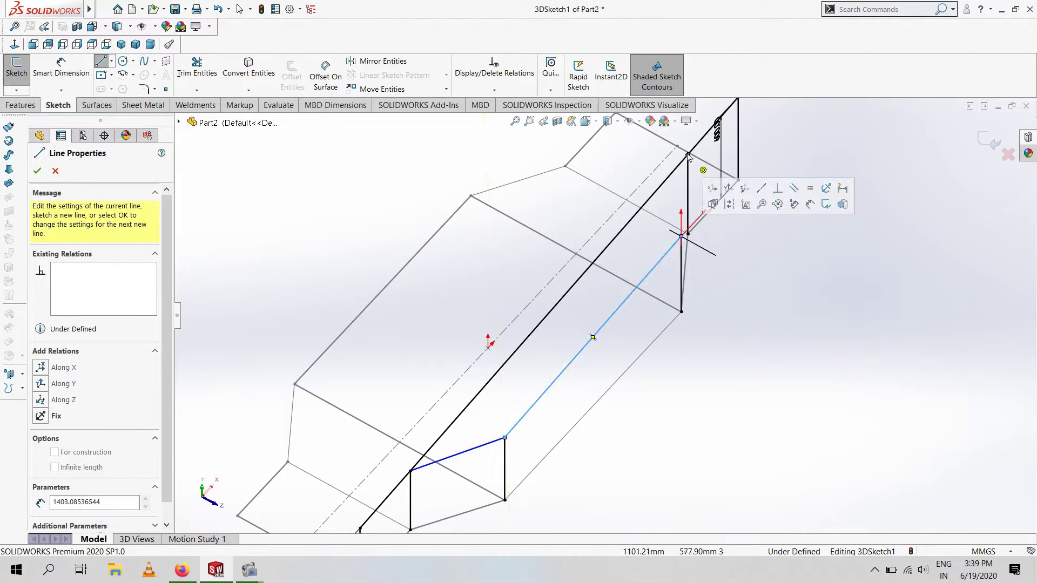
key(Escape)
Fit the sketch in a front view, try Trim Entities without cutting, then orbit obliquely
key(f)
key(ctrl+1)
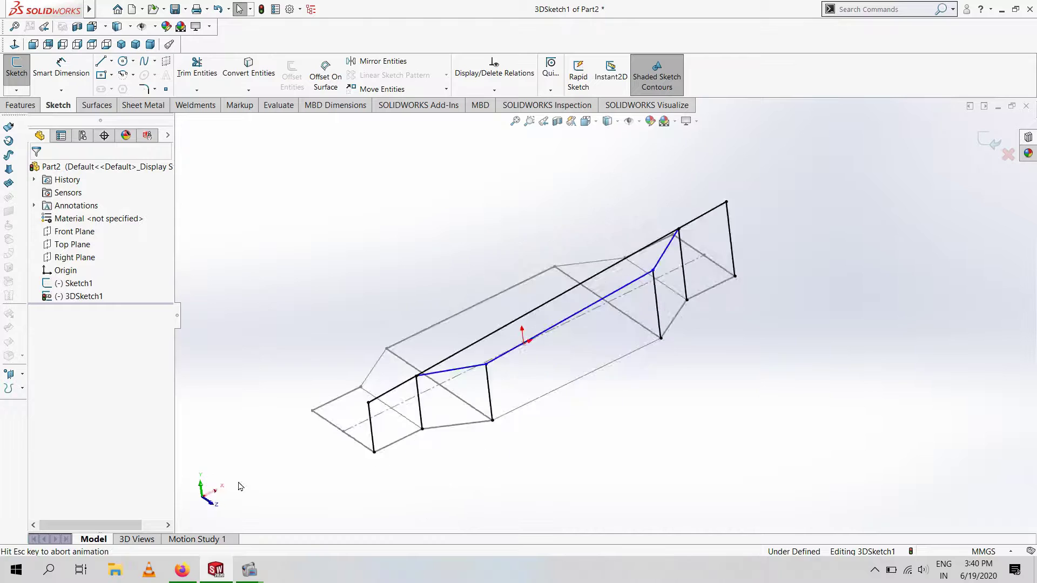
middle_drag(536, 389, 515, 370)
key(t)
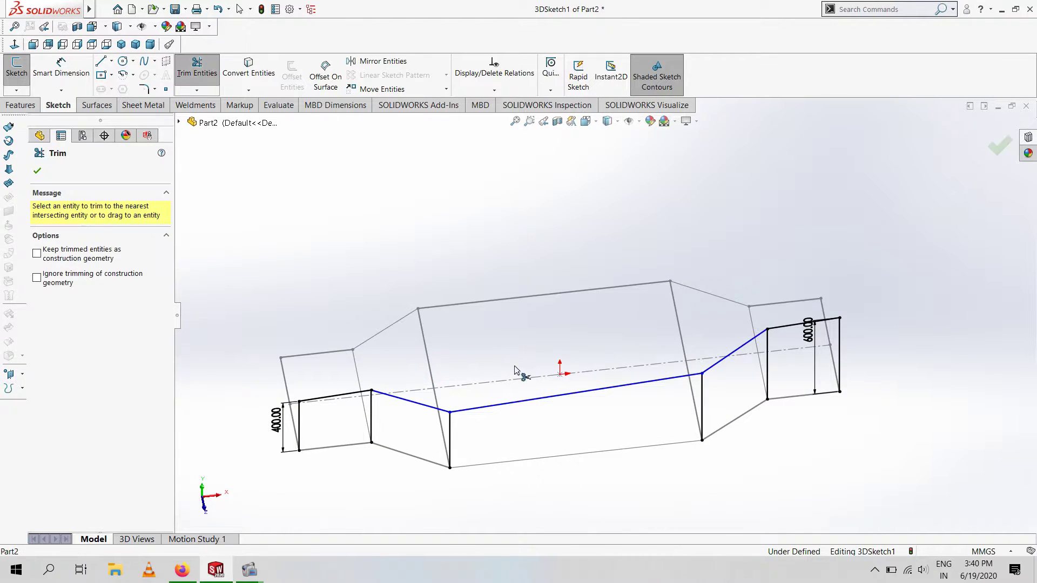
click(42, 173)
click(203, 510)
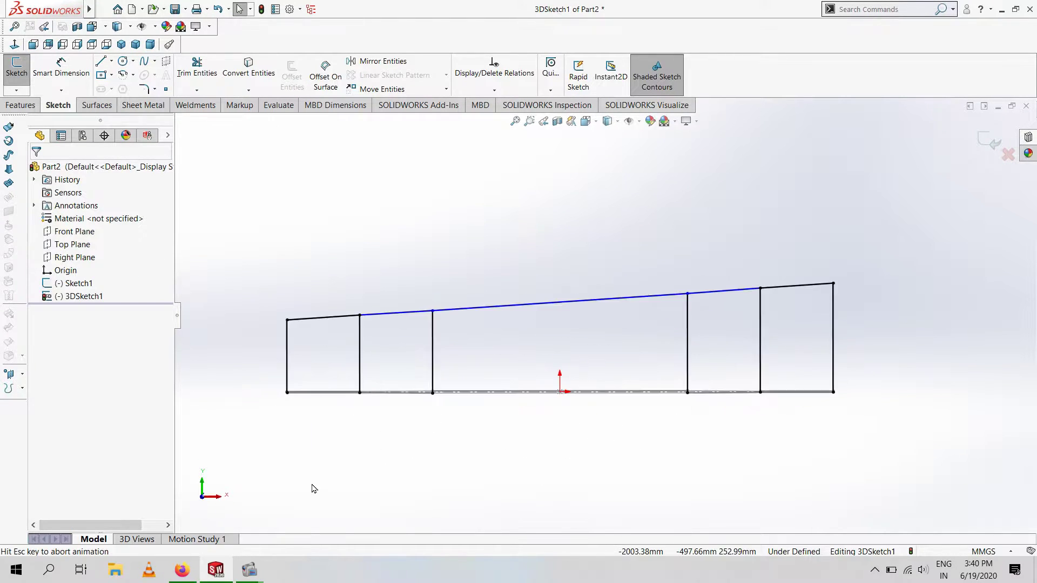
mouse_move(310, 488)
middle_down()
mouse_move(393, 412)
mouse_move(208, 220)
mouse_move(196, 109)
middle_up()
Mirror all posts and sloped top lines of the side frame about the Front Plane
click(378, 61)
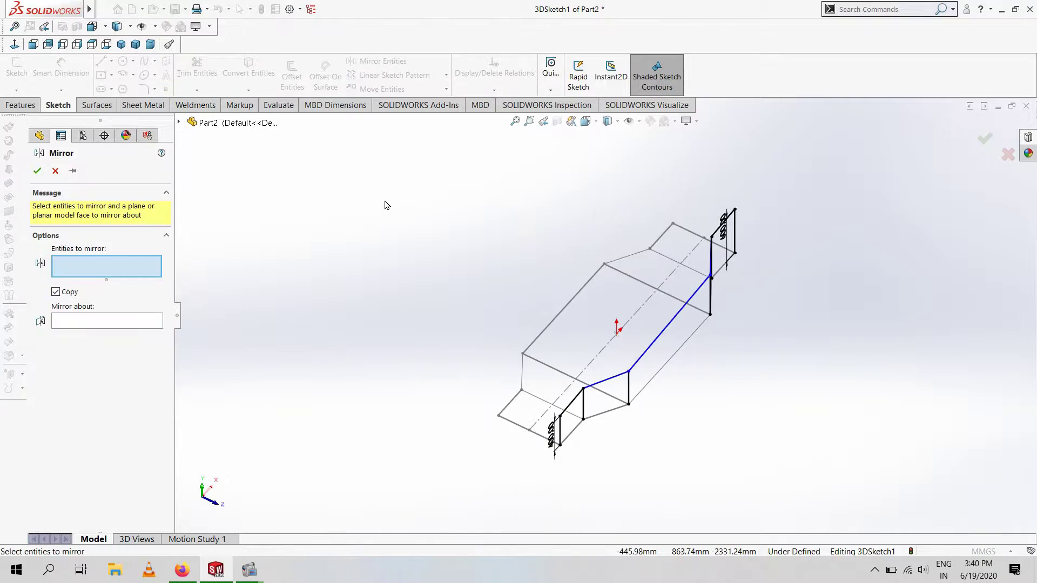
middle_drag(383, 204, 349, 193)
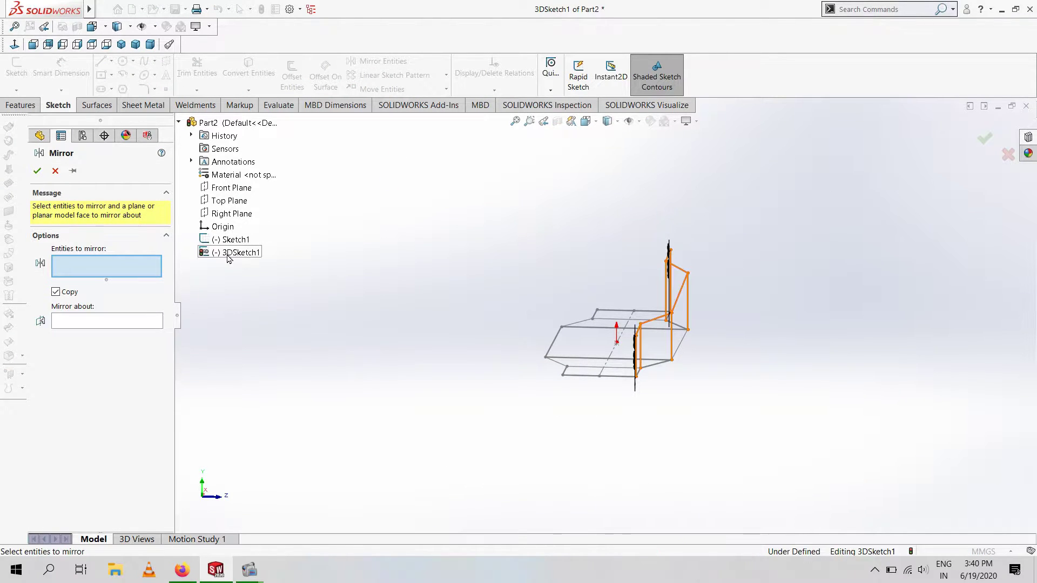
middle_drag(486, 324, 518, 302)
drag(860, 231, 386, 434)
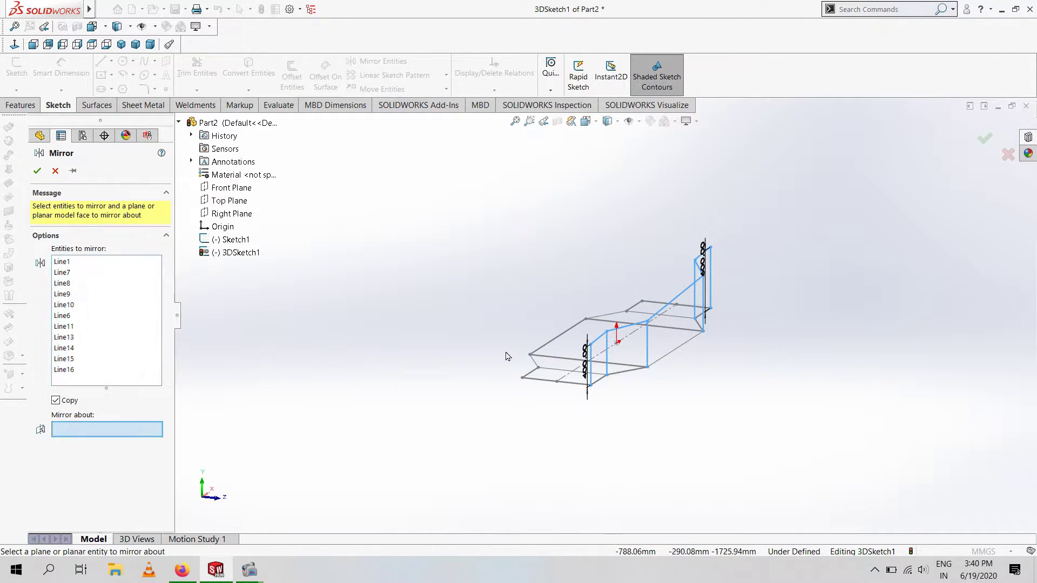
click(224, 188)
key(Return)
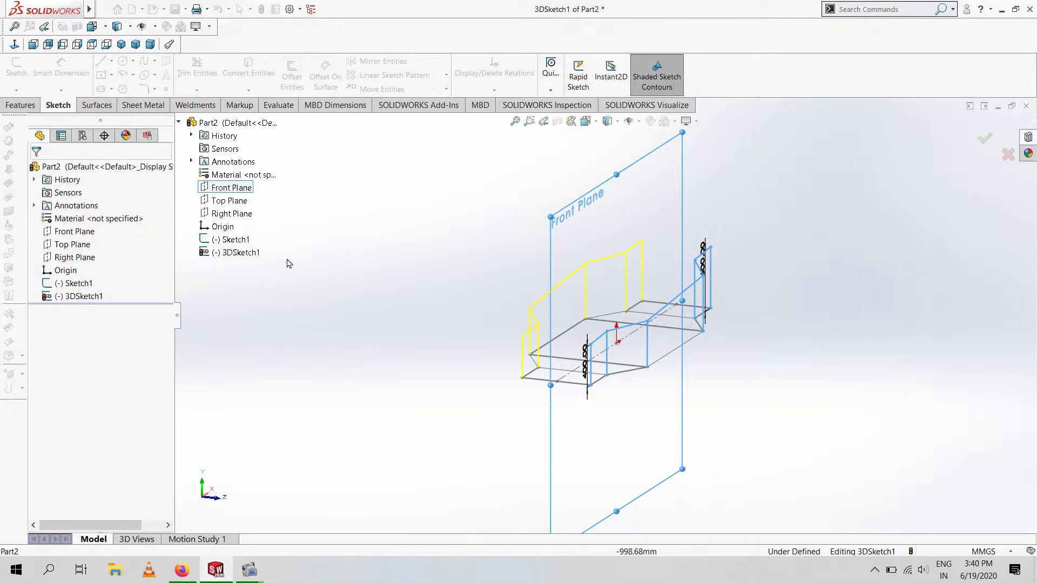
mouse_move(352, 262)
middle_down()
mouse_move(540, 341)
mouse_move(517, 388)
middle_up()
Draw 700 mm cross lines closing both end panels between the mirrored sides
key(l)
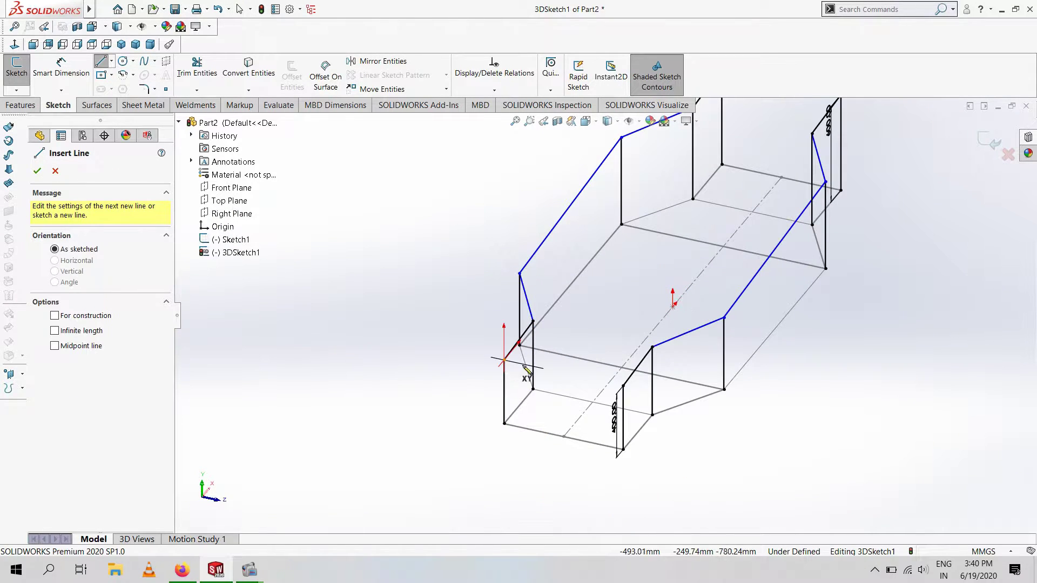
drag(504, 360, 623, 386)
drag(534, 323, 659, 343)
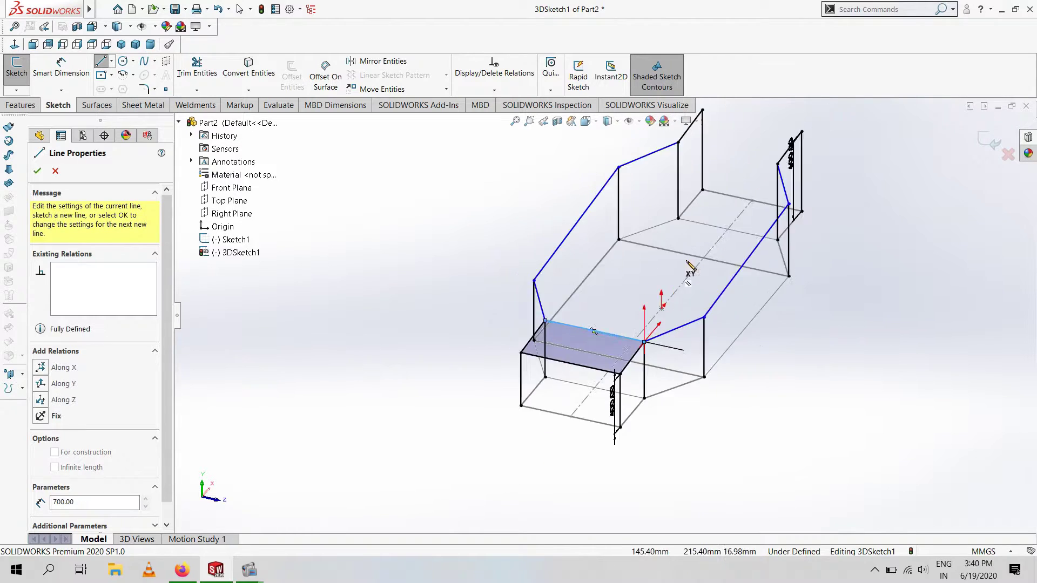
middle_drag(660, 342, 772, 283)
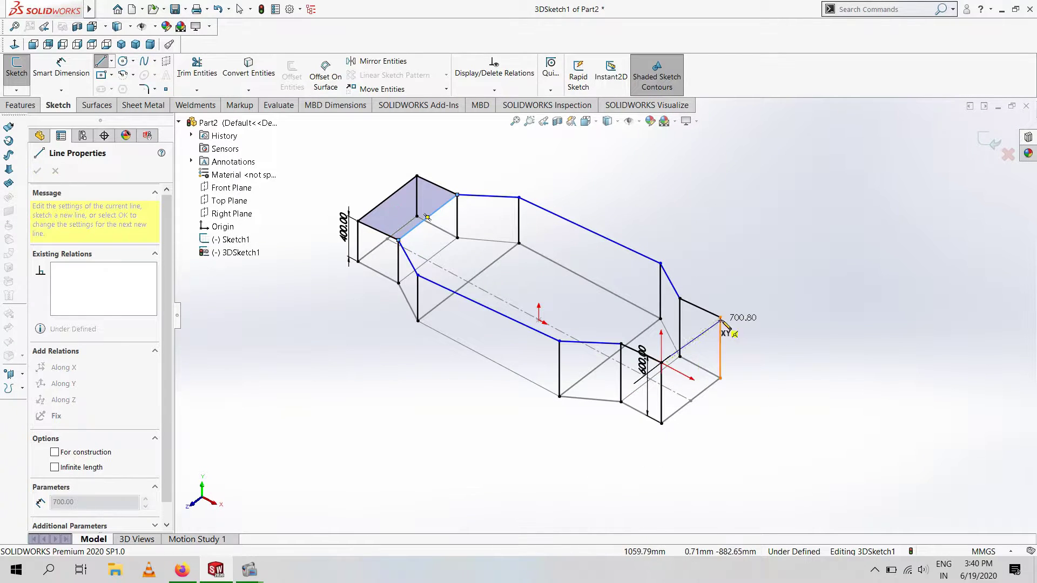
click(721, 318)
click(661, 362)
click(621, 343)
click(680, 298)
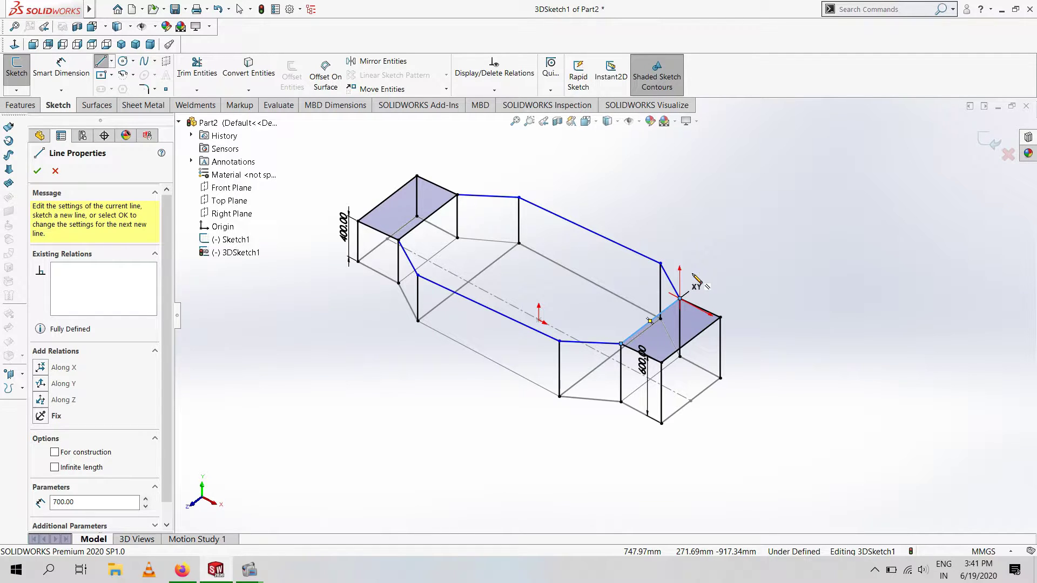
Add two 1200 mm cross lines joining the sides across the middle of the frame
click(418, 276)
double_click(519, 197)
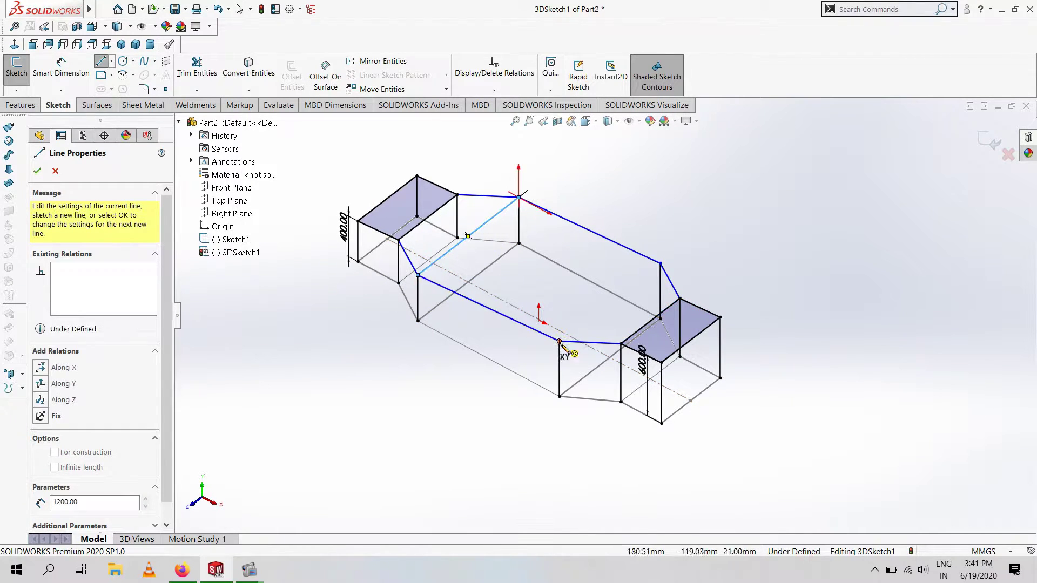
click(559, 341)
double_click(660, 264)
mouse_move(768, 316)
middle_down()
mouse_move(615, 410)
mouse_move(655, 363)
mouse_move(652, 421)
middle_up()
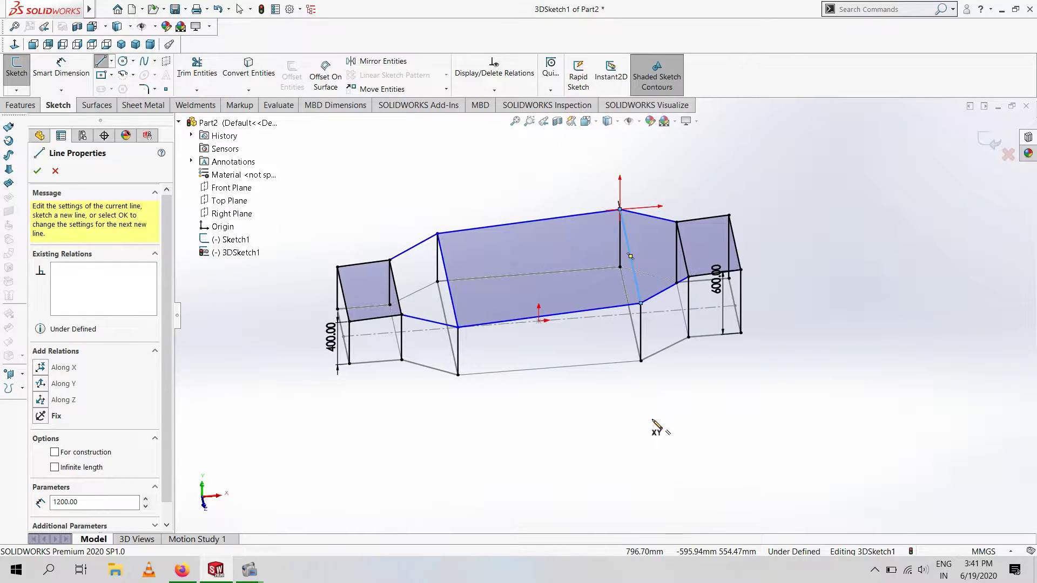
Sketch zigzag diagonal braces between the bottom and top rails along the frame side
click(348, 364)
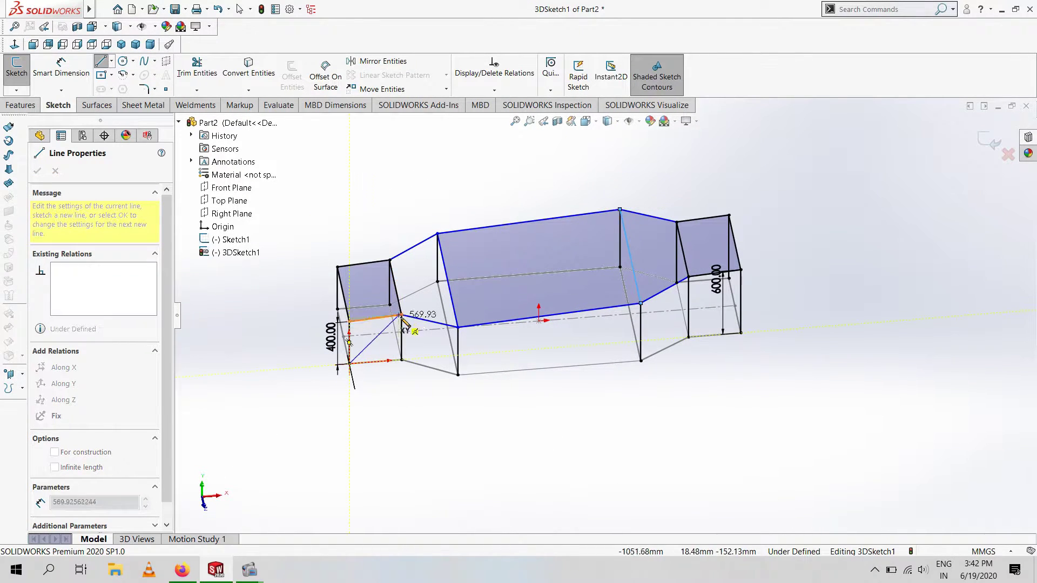
click(402, 318)
click(403, 360)
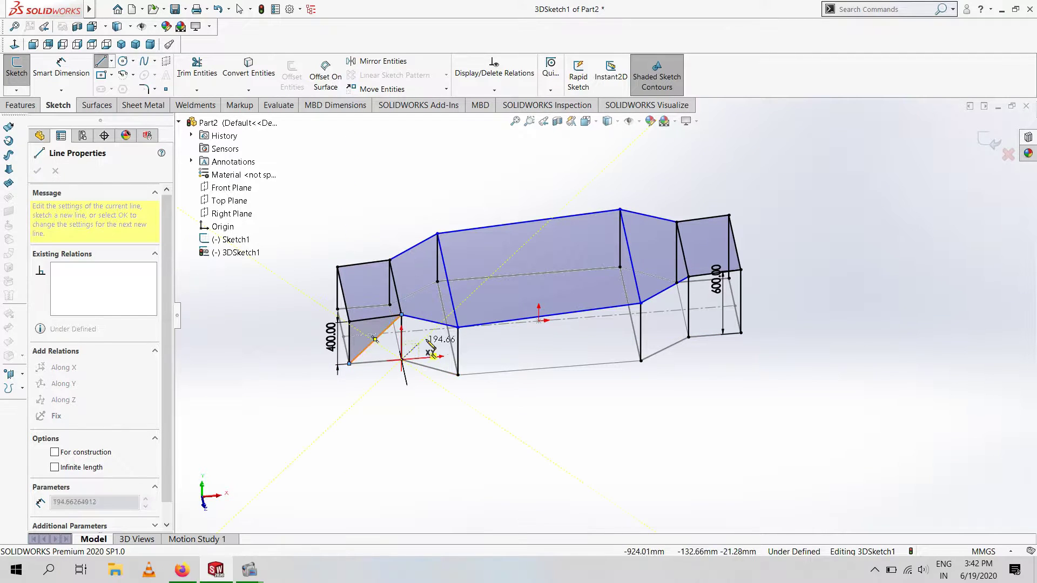
click(458, 328)
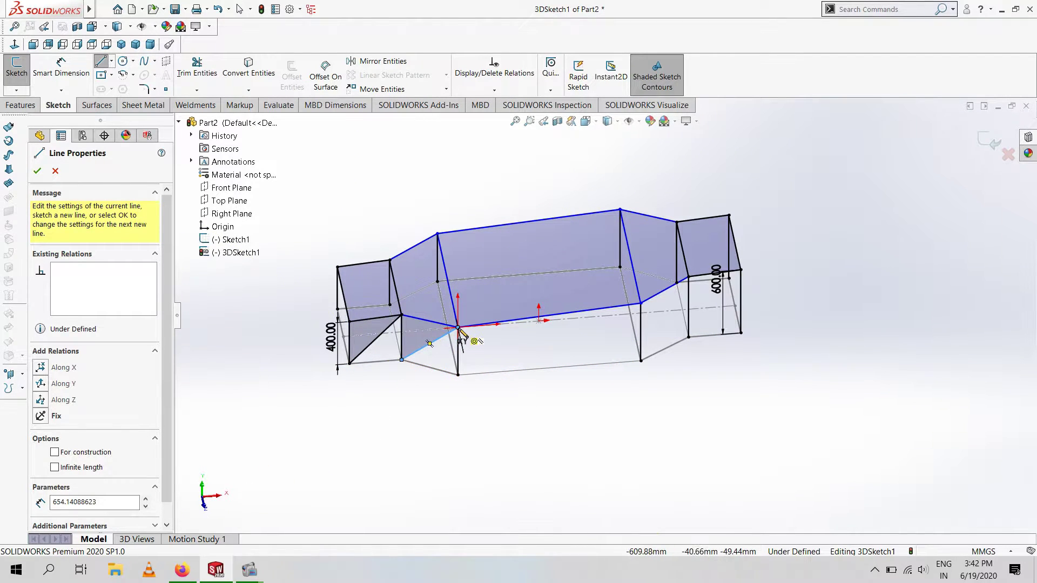
click(489, 373)
click(513, 320)
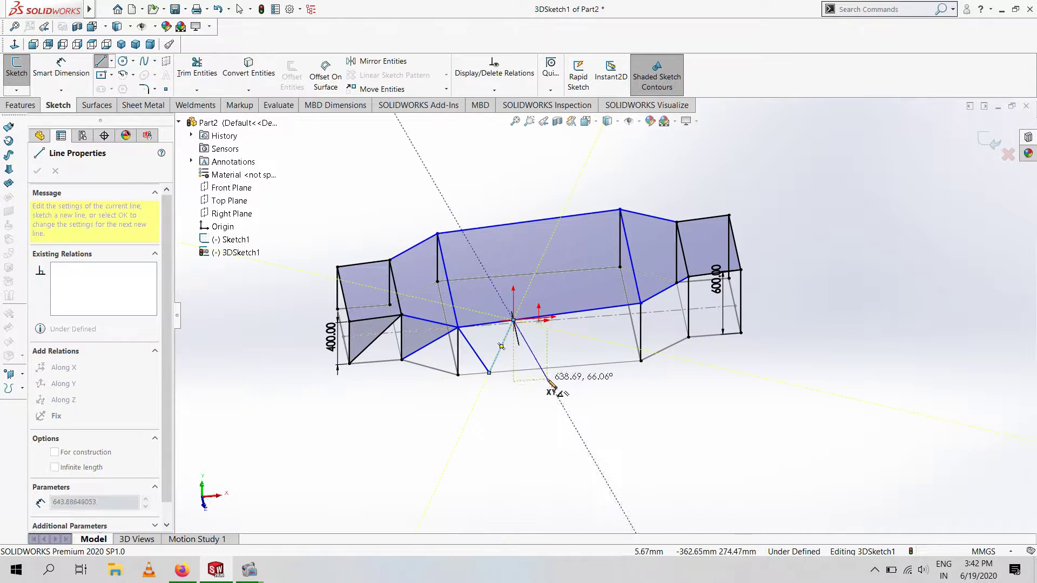
click(555, 367)
click(641, 304)
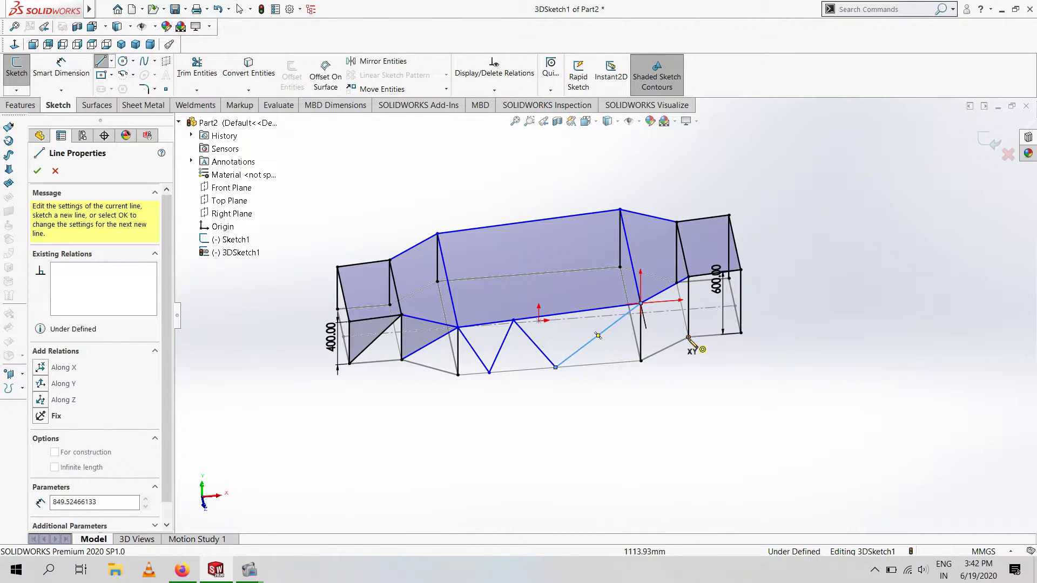
Add braces from the right-end joint forming a triangle across the end panel
click(688, 338)
scroll(646, 308, down, 3)
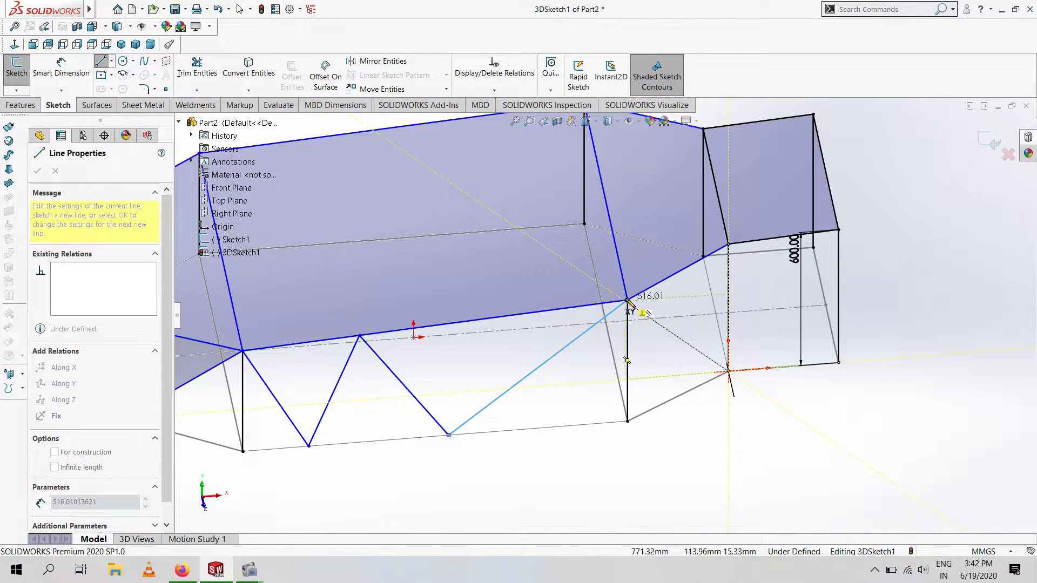
right_click(628, 301)
click(545, 311)
click(101, 61)
click(627, 299)
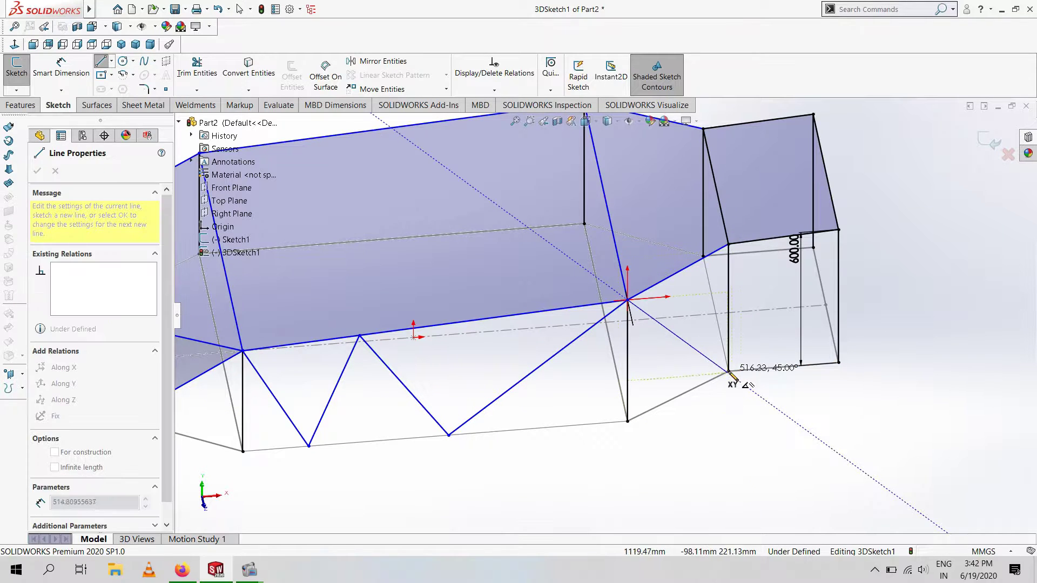
click(728, 372)
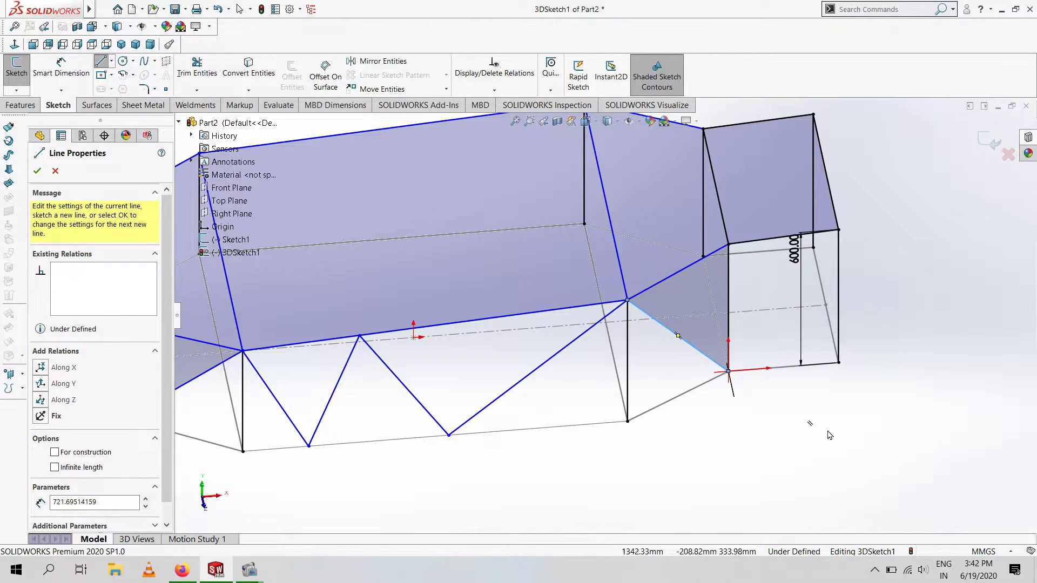
scroll(702, 351, up, 5)
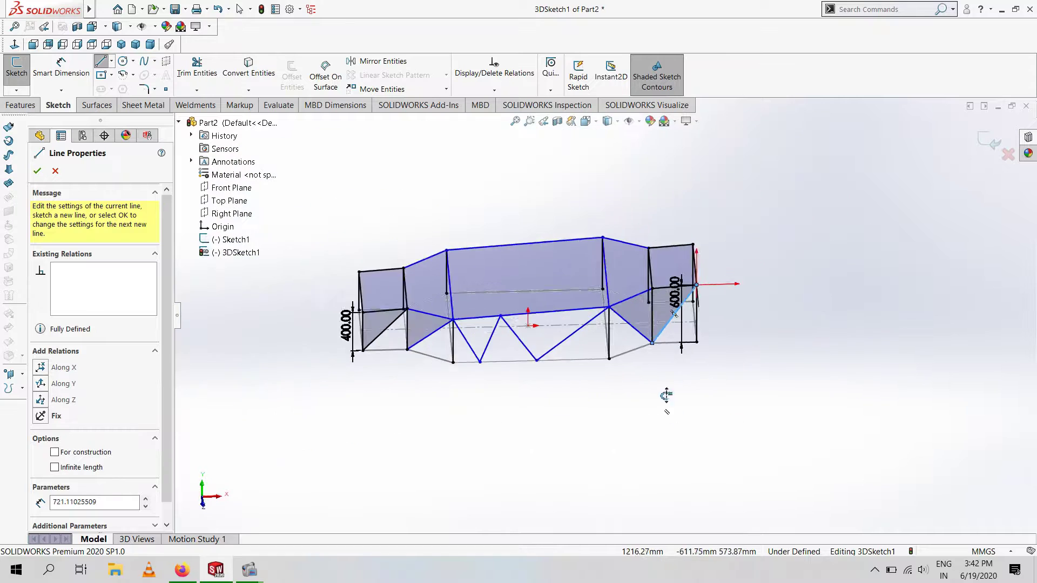
click(61, 68)
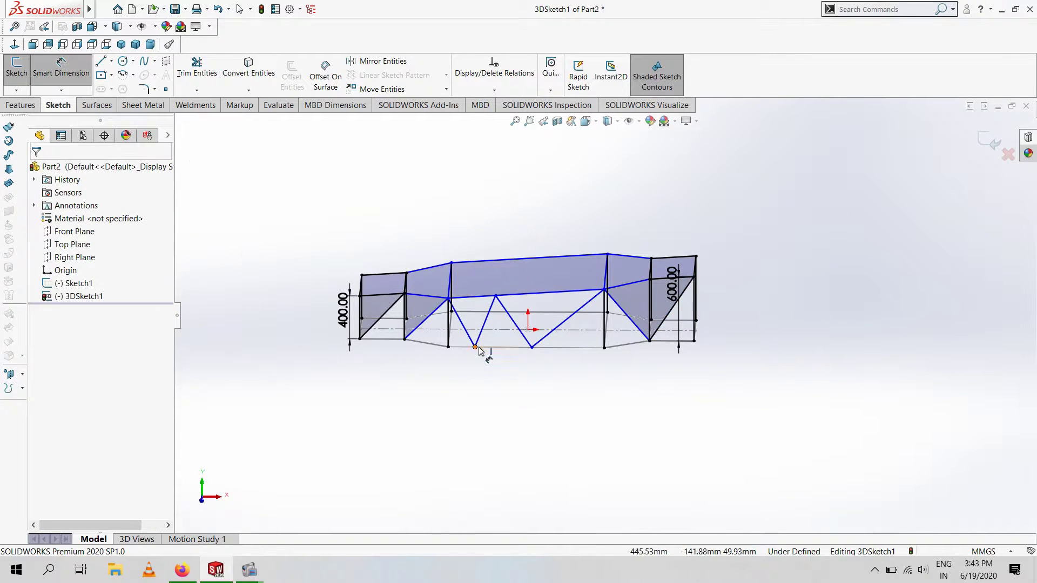
Dimension the bottom-rail brace points 400 mm and 600 mm apart, plus a driven 400 mm reference
click(448, 346)
click(462, 384)
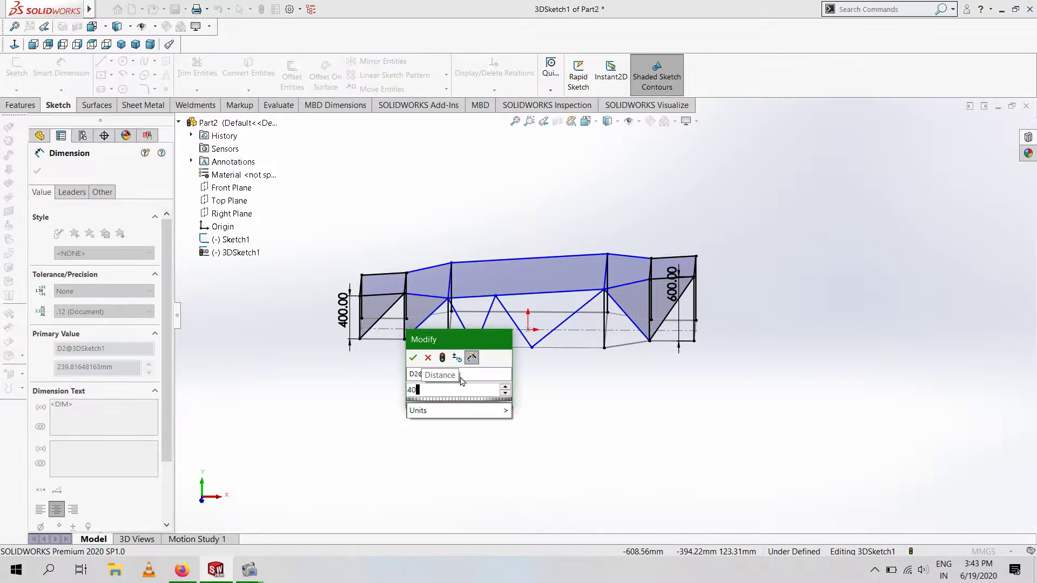
text(40cm)
key(Return)
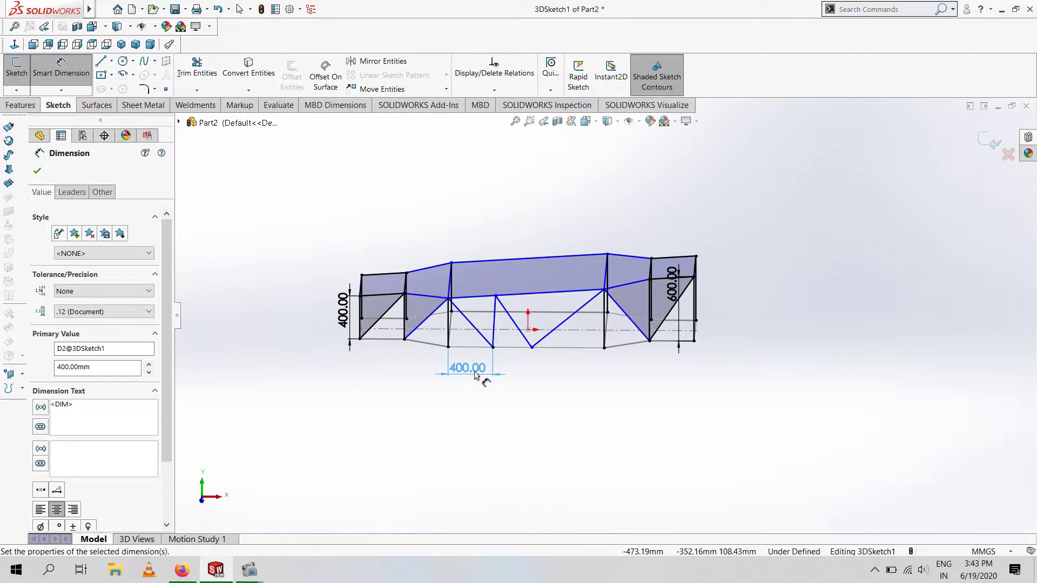
click(532, 347)
click(493, 347)
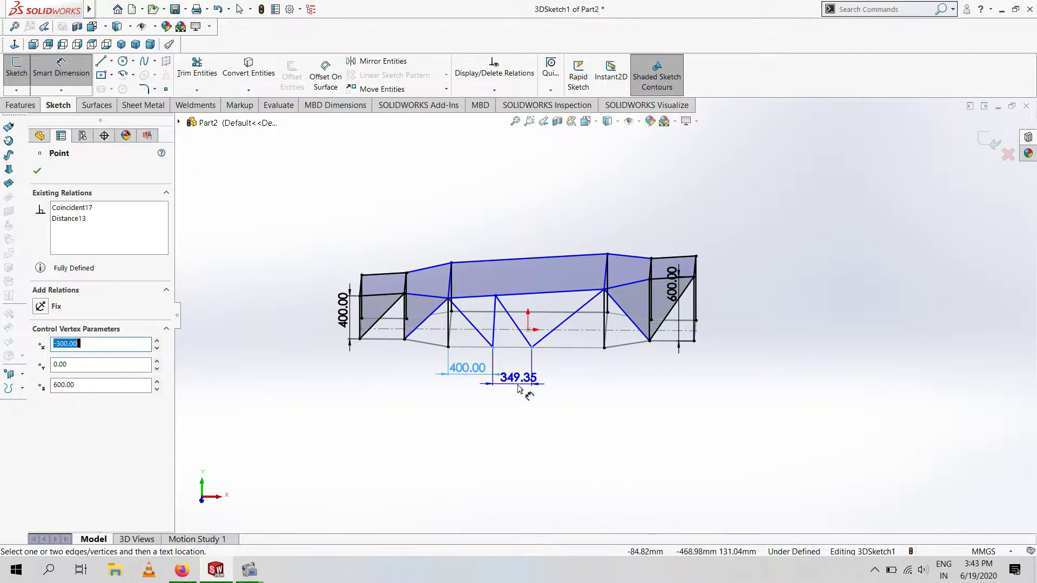
click(528, 391)
text(60cm)
key(Return)
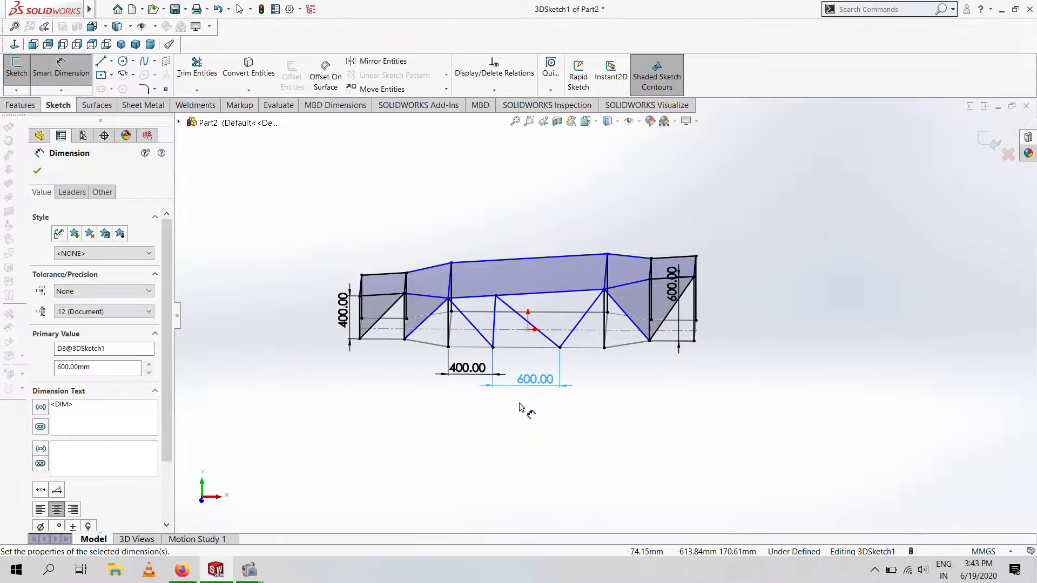
click(604, 348)
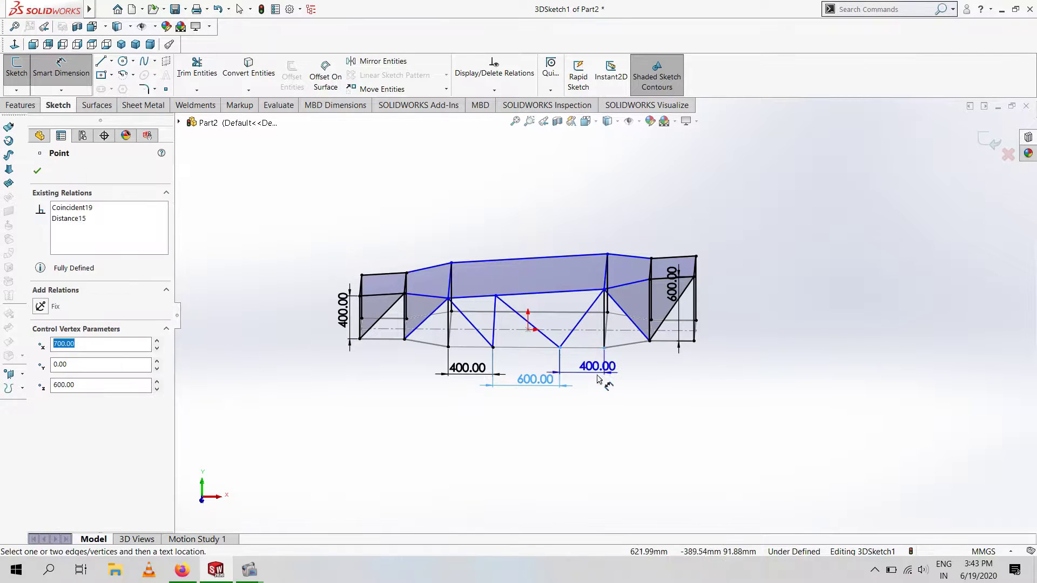
click(594, 372)
key(Return)
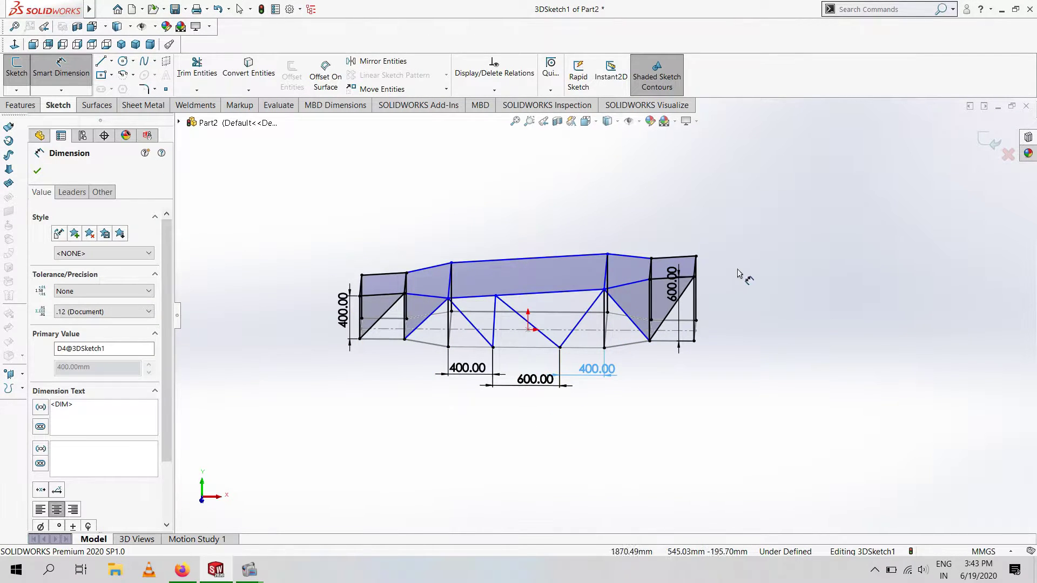
click(37, 170)
click(378, 61)
Mirror the eight bracing diagonals to the opposite side about the Front Plane
middle_drag(386, 351, 464, 346)
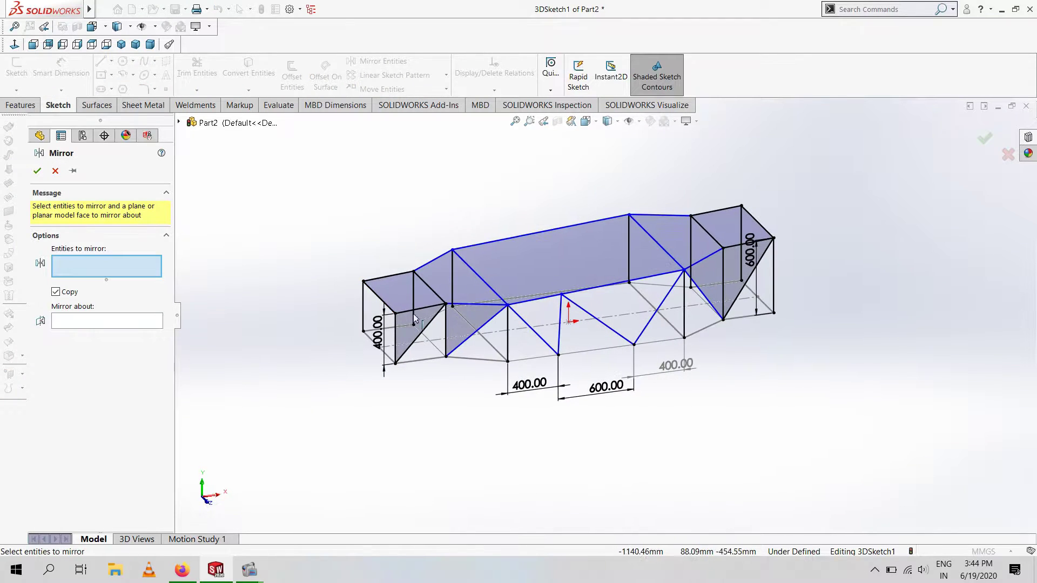
click(420, 334)
click(467, 341)
click(545, 333)
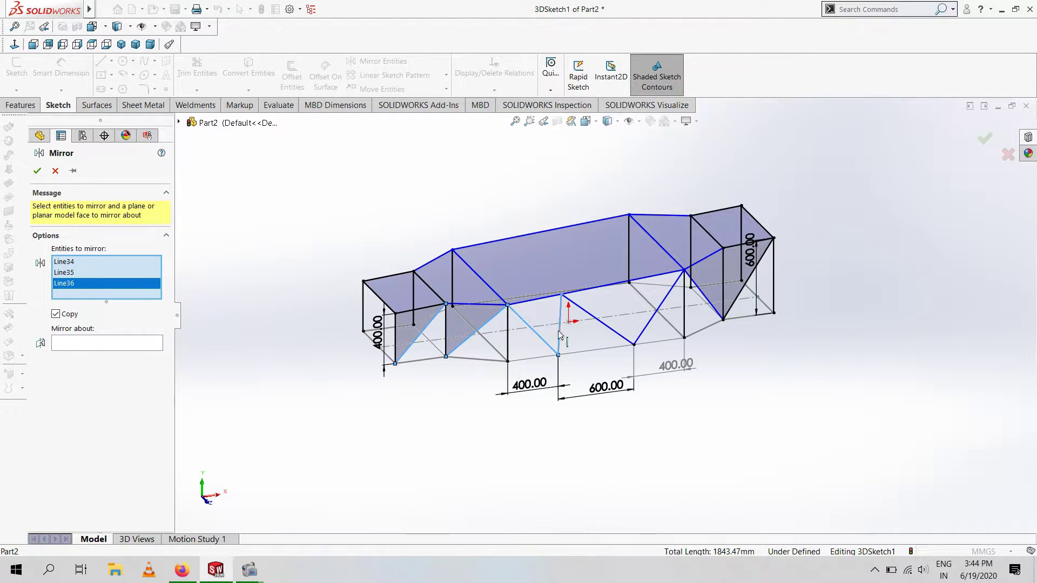
click(560, 332)
click(598, 319)
click(659, 307)
click(703, 294)
click(737, 298)
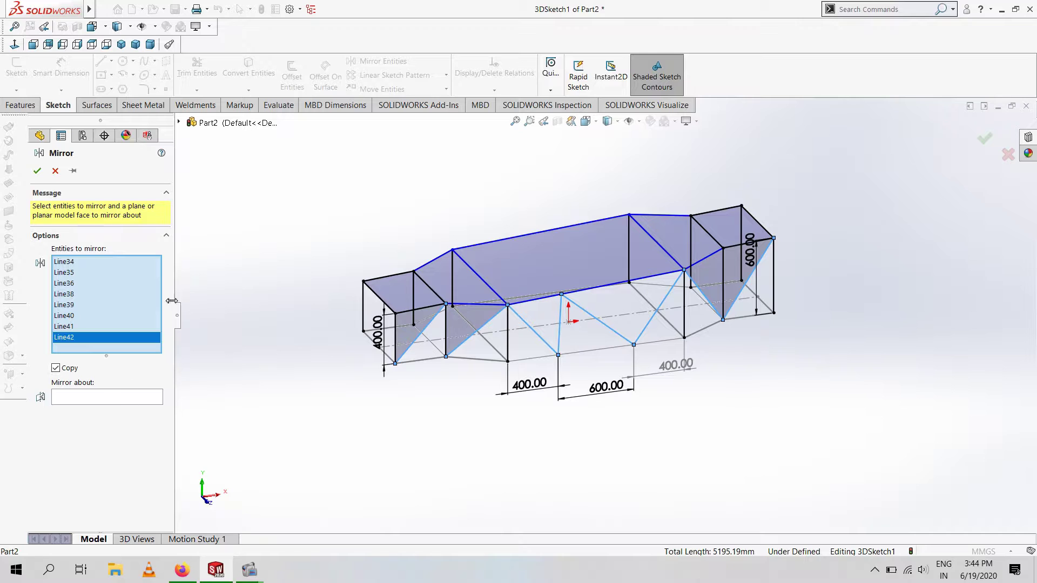
click(107, 397)
click(179, 123)
click(222, 187)
key(Return)
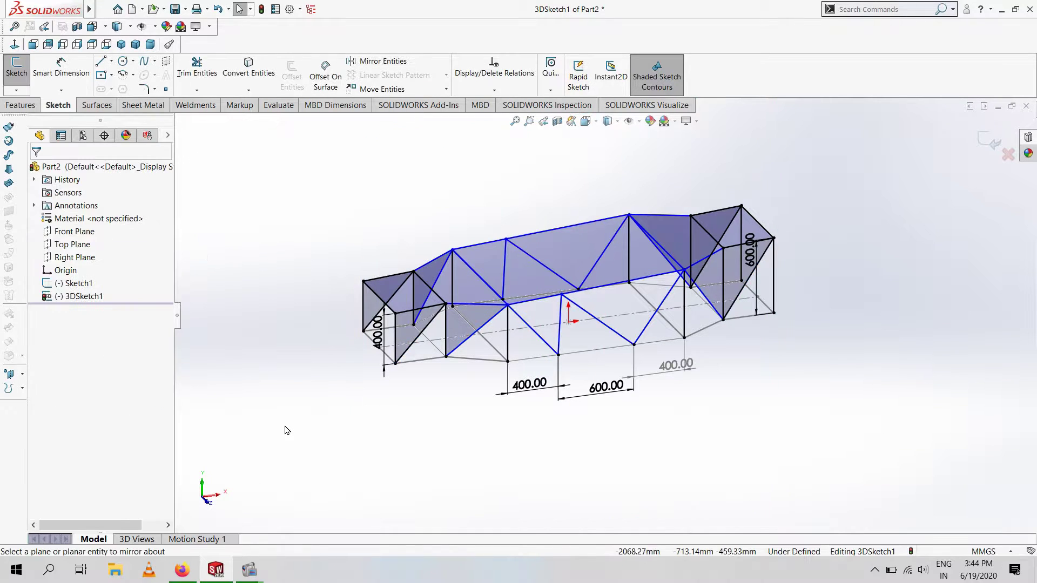
Draw crossing diagonals across the front and rear end boxes
click(363, 324)
click(396, 313)
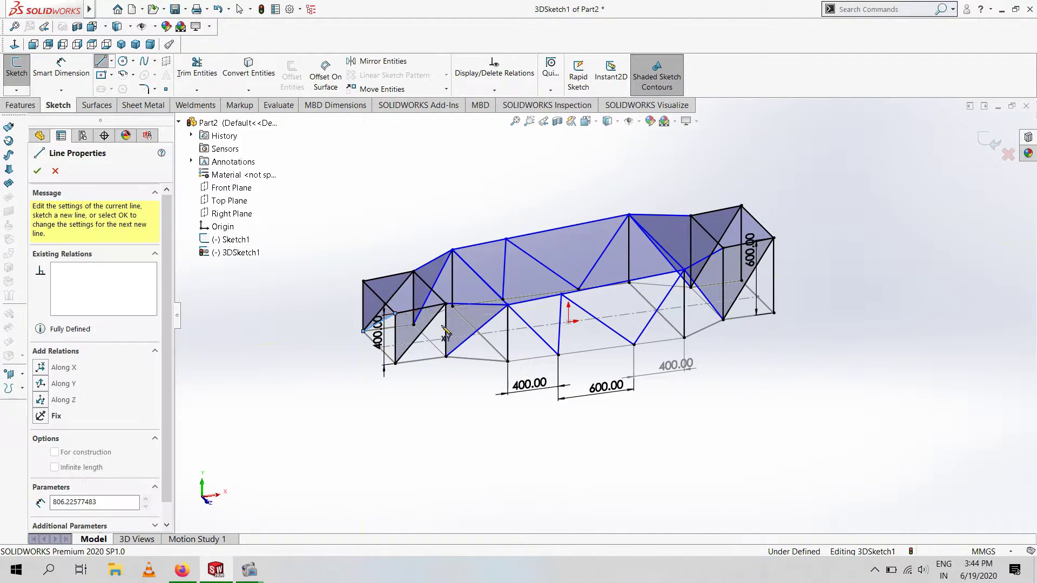
middle_drag(410, 324, 522, 395)
click(594, 394)
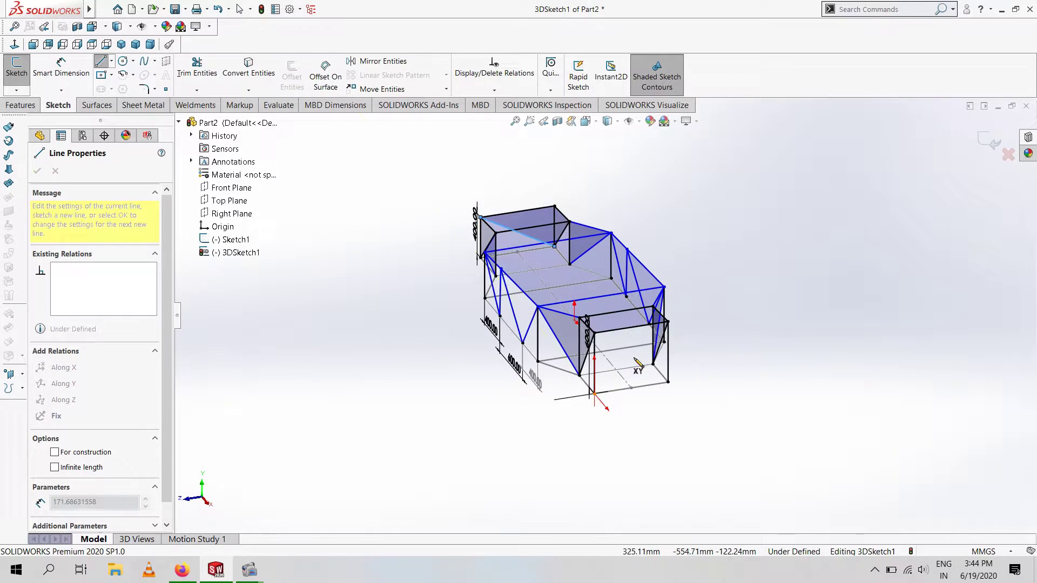
click(667, 322)
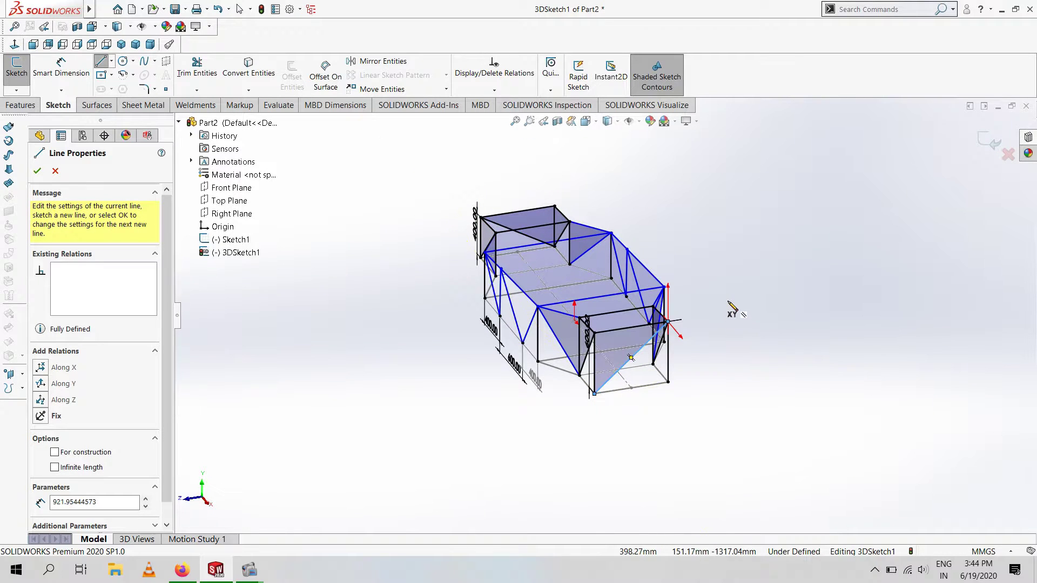
click(570, 221)
middle_drag(637, 278, 652, 258)
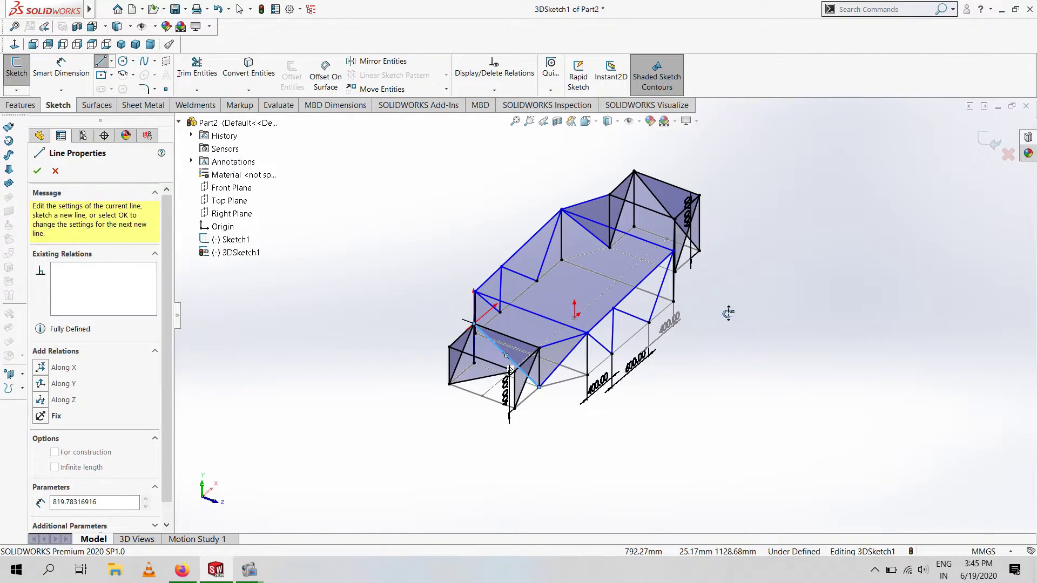
click(675, 273)
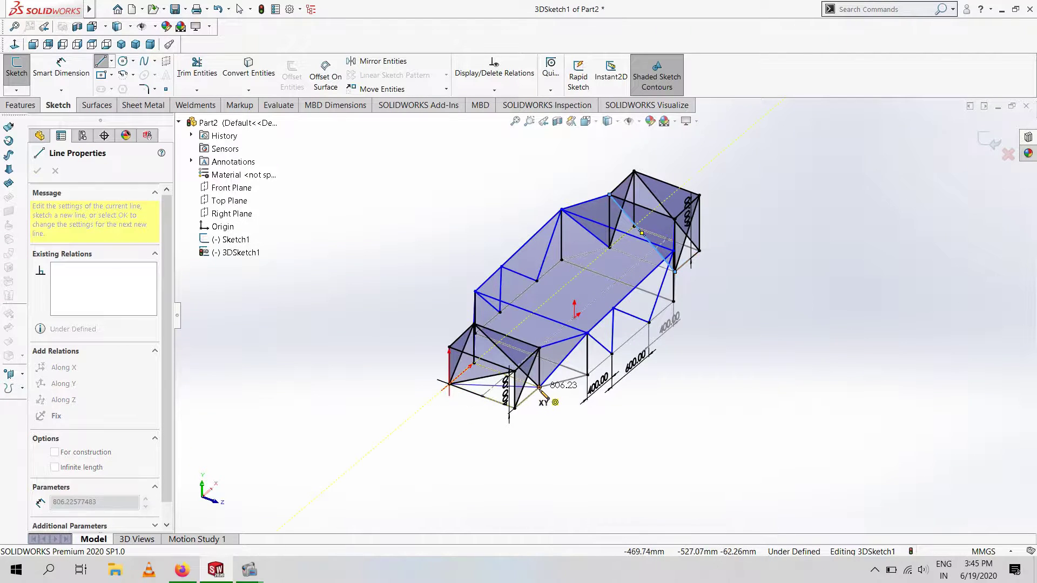
click(700, 250)
click(609, 247)
mouse_move(699, 301)
middle_down()
mouse_move(294, 482)
mouse_move(683, 361)
middle_up()
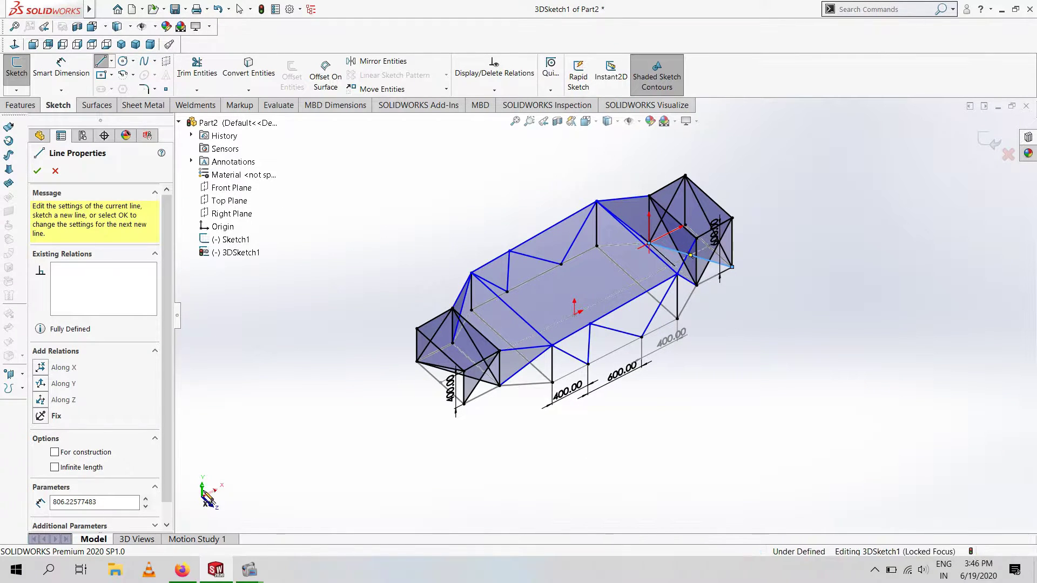
middle_drag(691, 255, 522, 400)
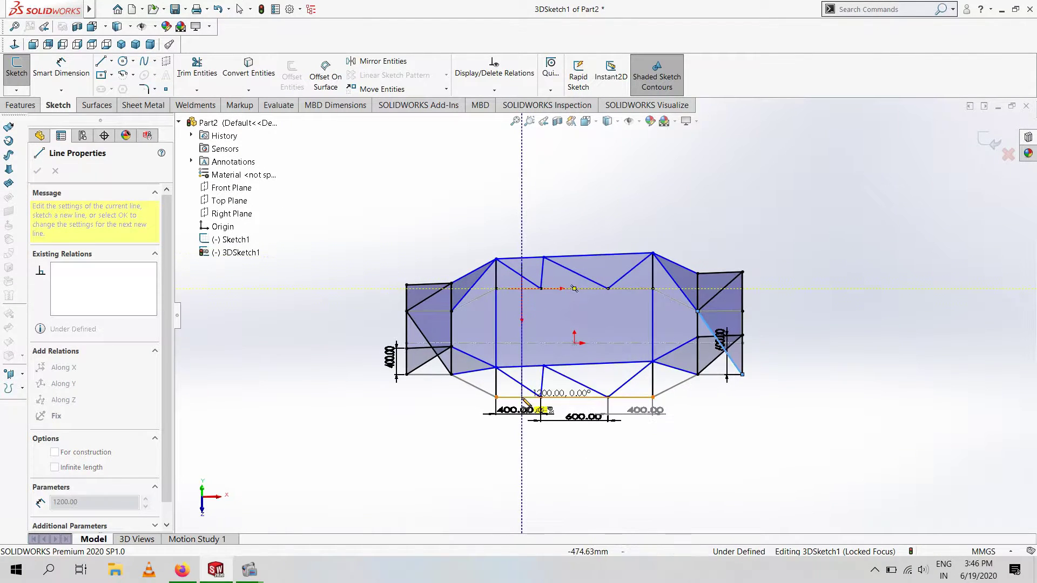
Draw a 1200 mm cross member and dimension it 400 mm from its neighbour
click(522, 403)
click(61, 68)
middle_drag(432, 351, 486, 324)
click(521, 324)
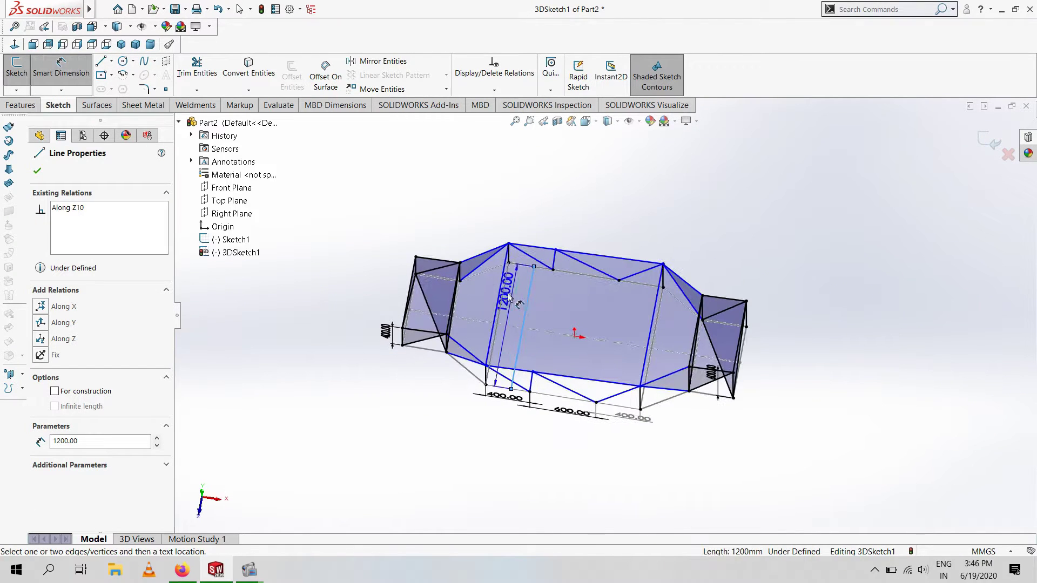
click(515, 367)
click(500, 421)
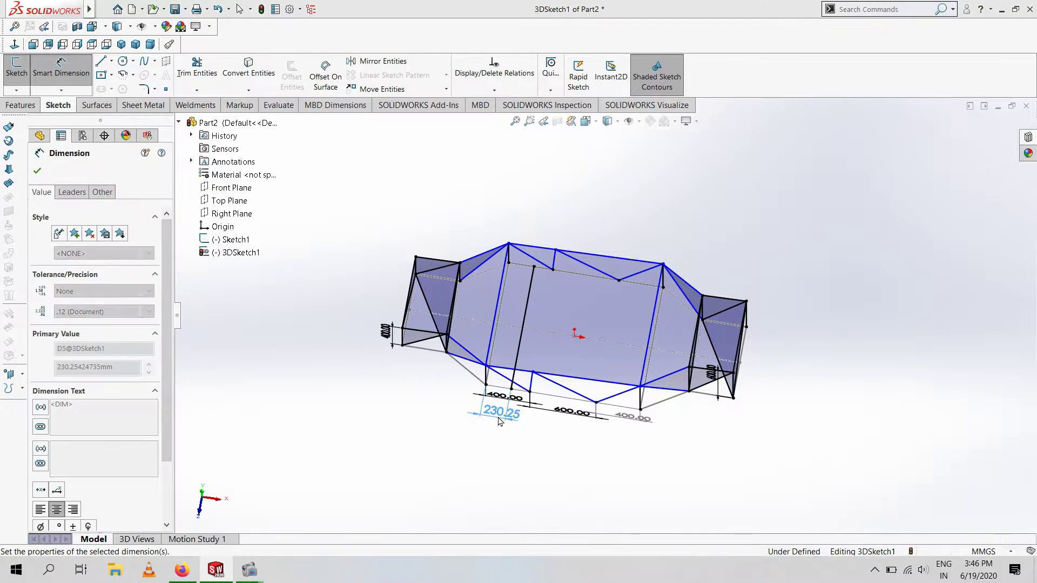
text(400)
key(Return)
Add a second 1200 mm cross member spaced 400 mm from the adjacent member
click(100, 61)
click(638, 283)
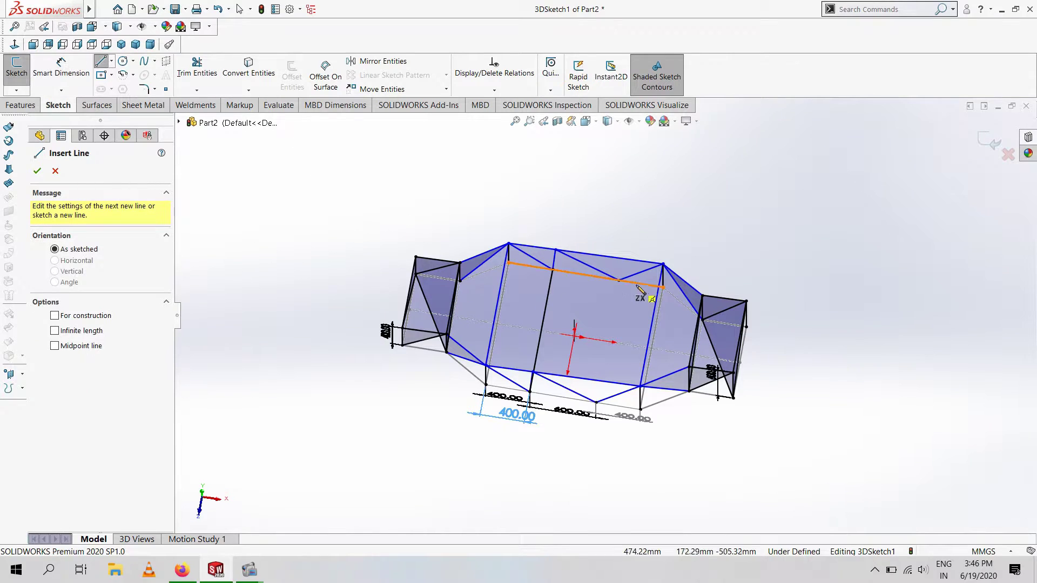
click(614, 405)
key(d)
click(629, 331)
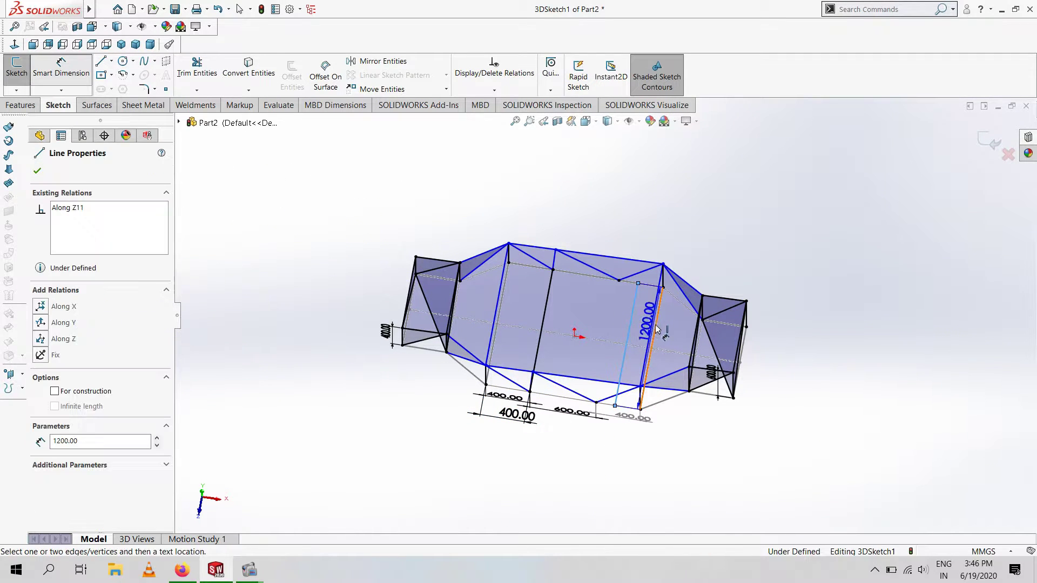
click(619, 456)
text(400)
key(Return)
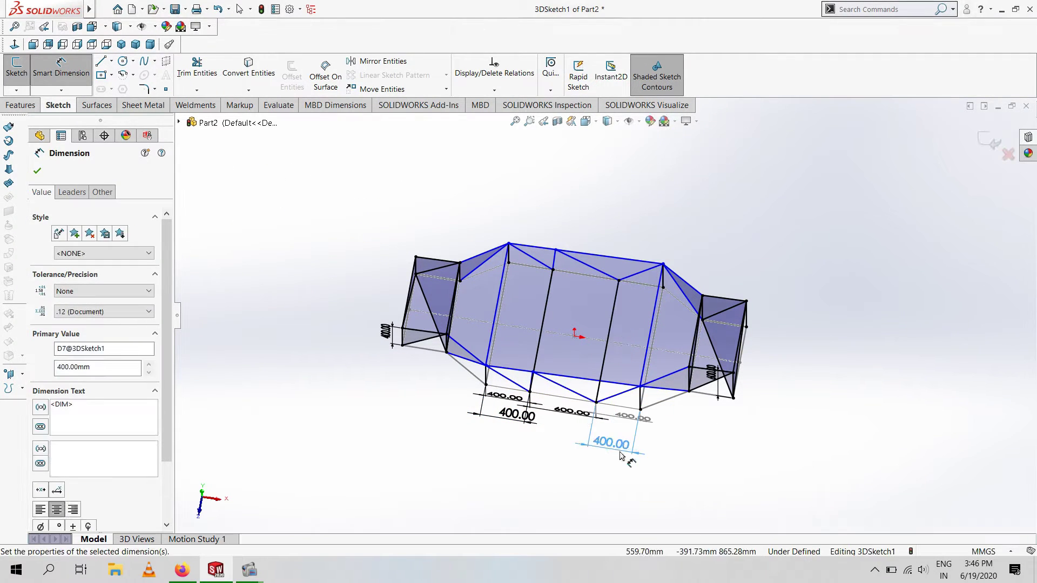
Draw zigzag diagonals between vertices across the central base panel
click(486, 386)
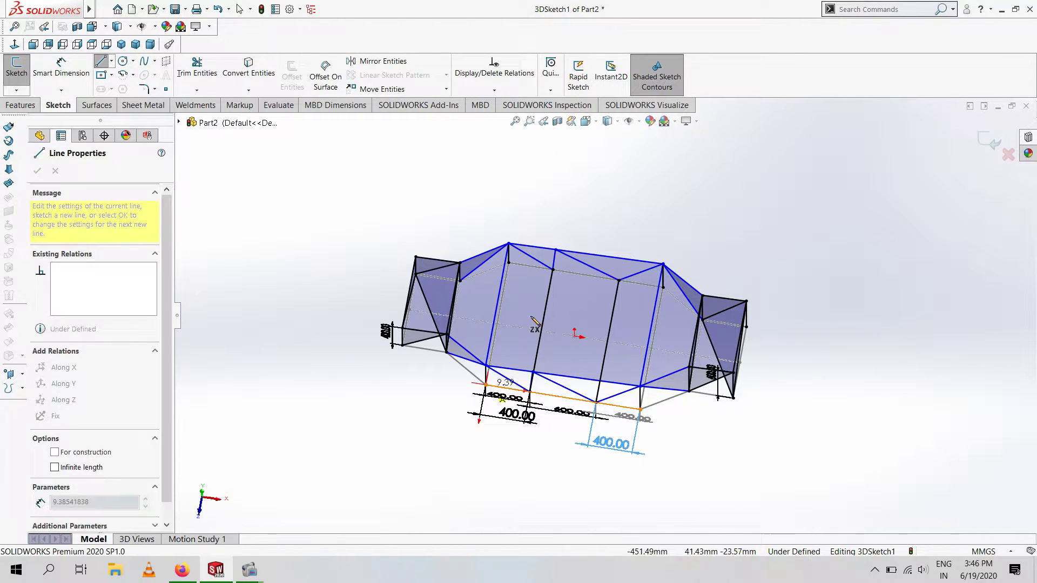
click(552, 269)
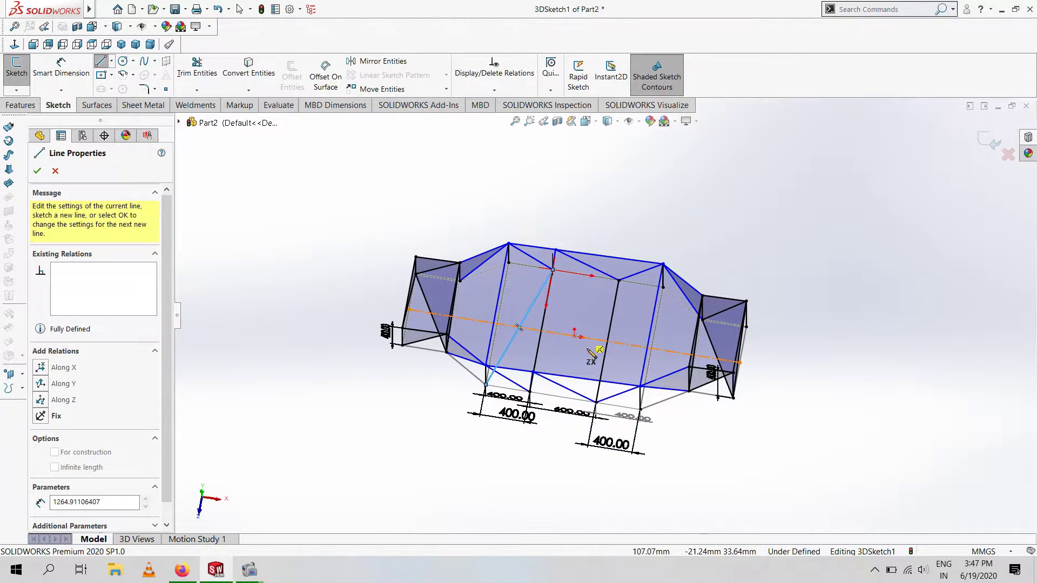
click(597, 403)
click(663, 287)
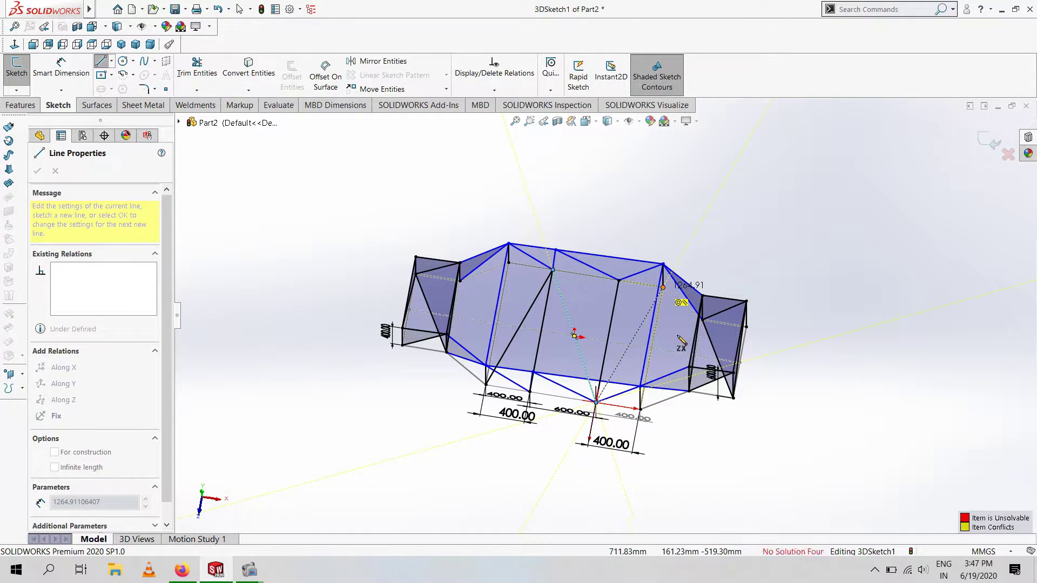
click(688, 390)
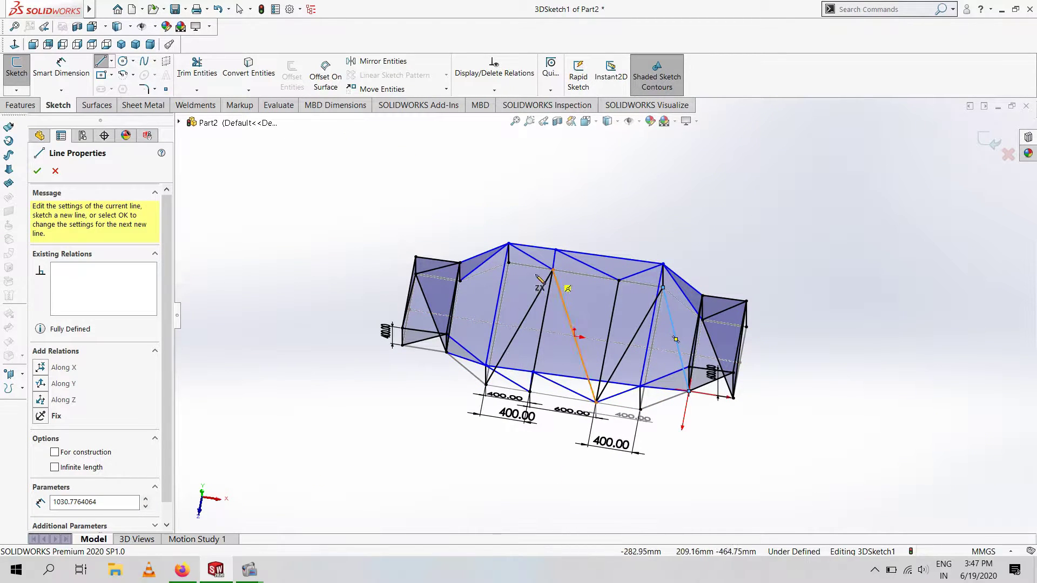
key(Escape)
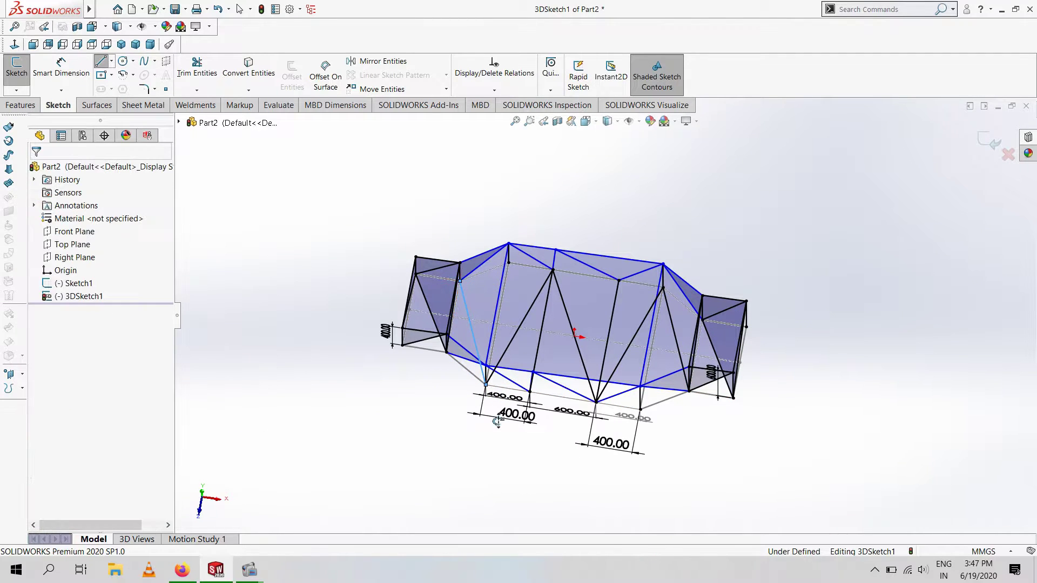
mouse_move(476, 287)
middle_down()
mouse_move(695, 277)
mouse_move(702, 296)
middle_up()
Exit the 3D sketch and orbit to inspect the finished frame
scroll(594, 324, up, 3)
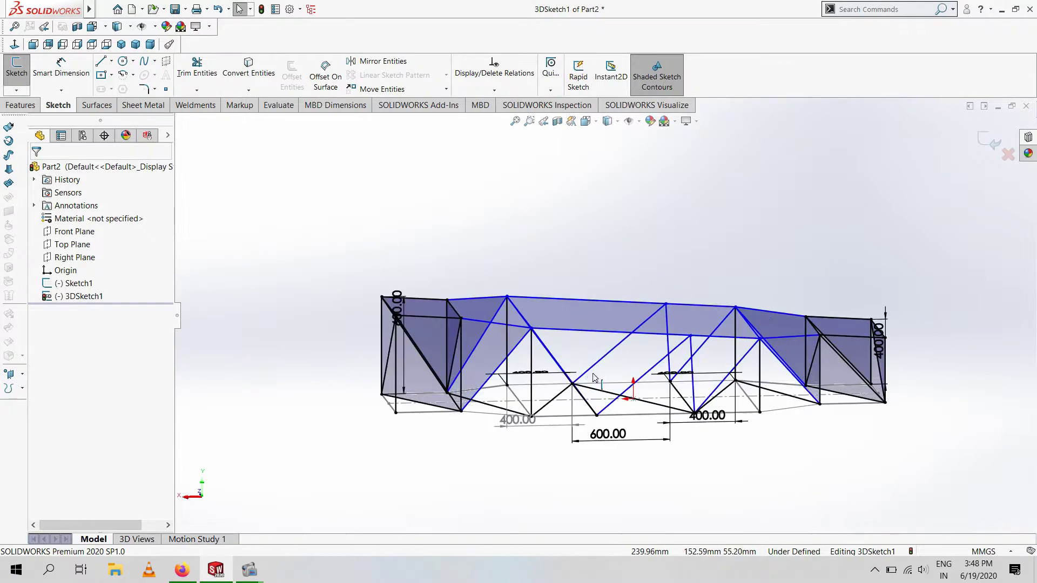
middle_drag(594, 324, 529, 358)
click(997, 140)
mouse_move(806, 232)
middle_down()
mouse_move(771, 273)
mouse_move(837, 335)
mouse_move(949, 250)
mouse_move(1023, 132)
middle_up()
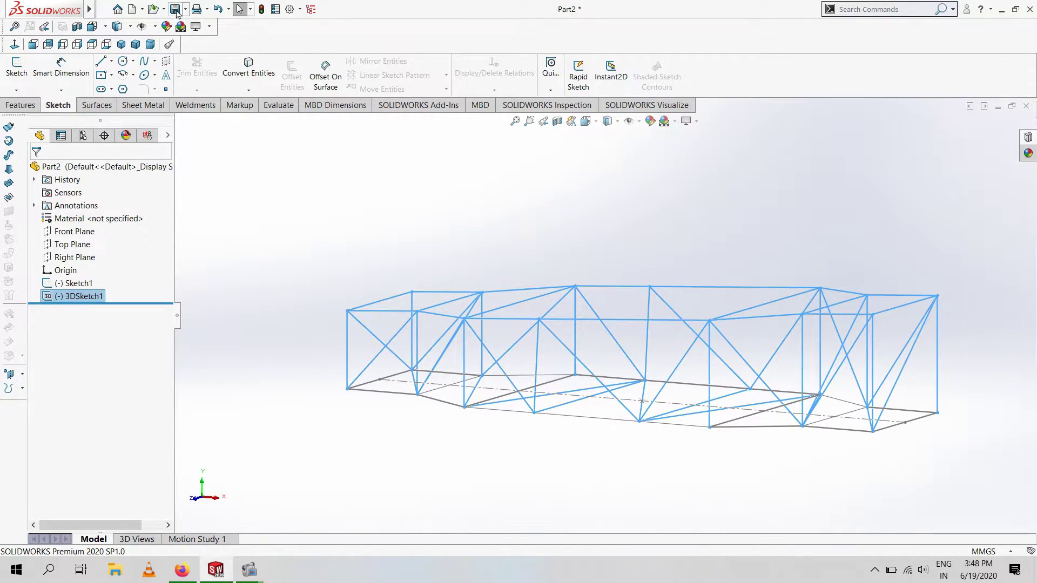
Save the frame as part '2frame' and start a new part document
click(175, 9)
text(frame)
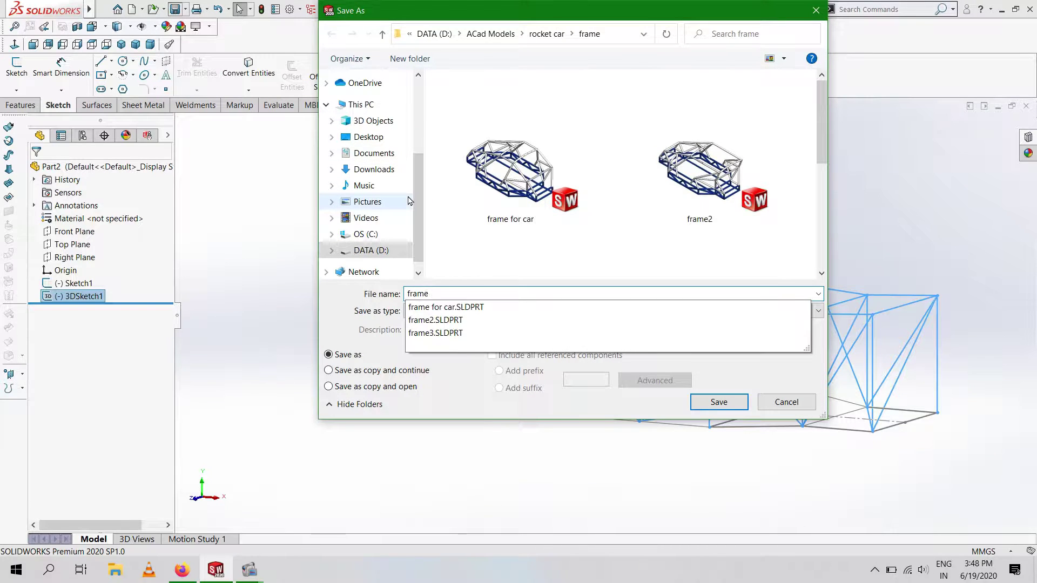
key(Home)
text(2)
key(Return)
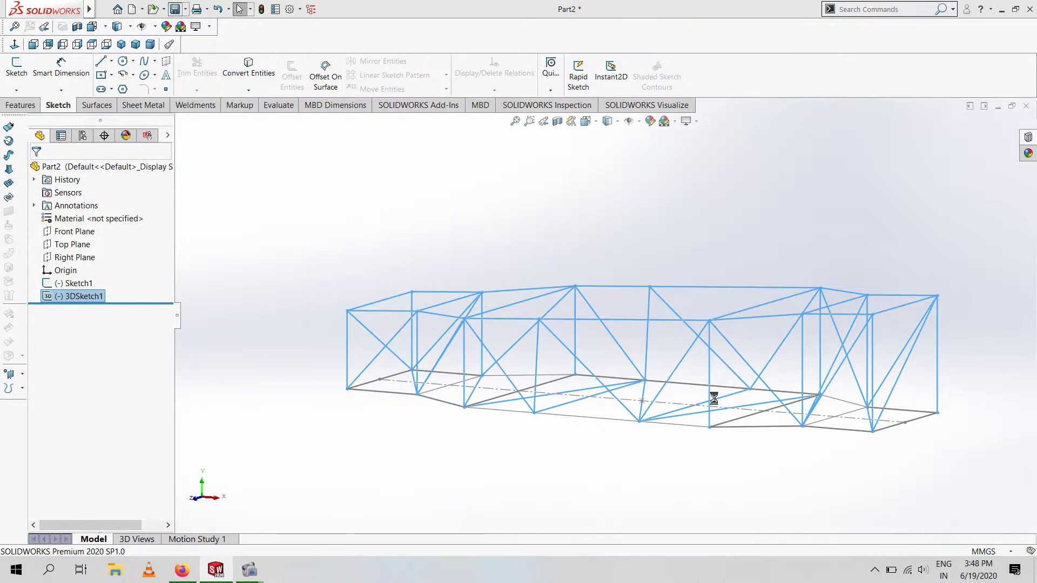
click(131, 10)
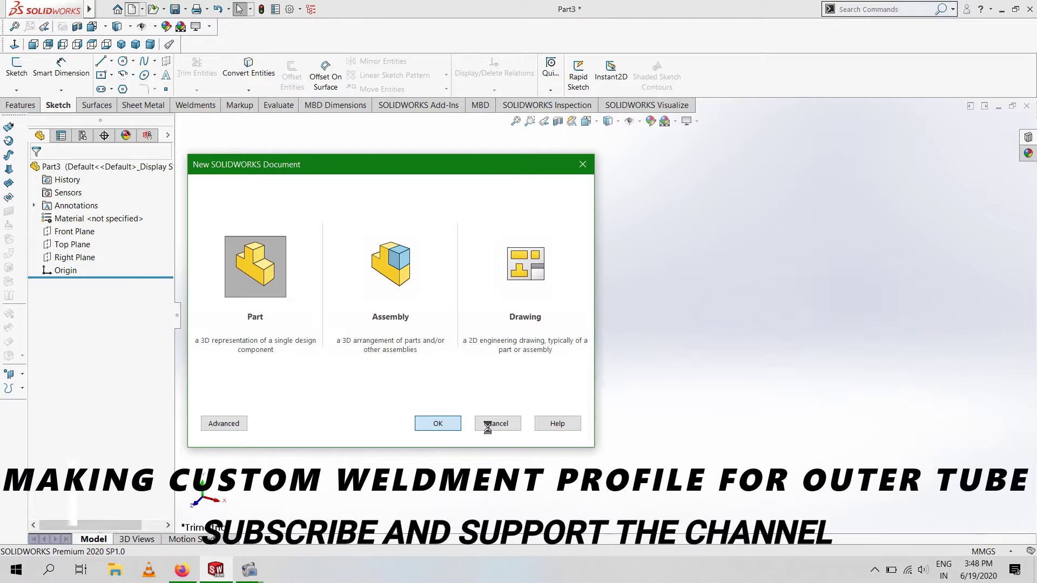
Sketch a circle on the Front Plane at the origin and dimension it Ø45 mm
click(16, 65)
click(74, 231)
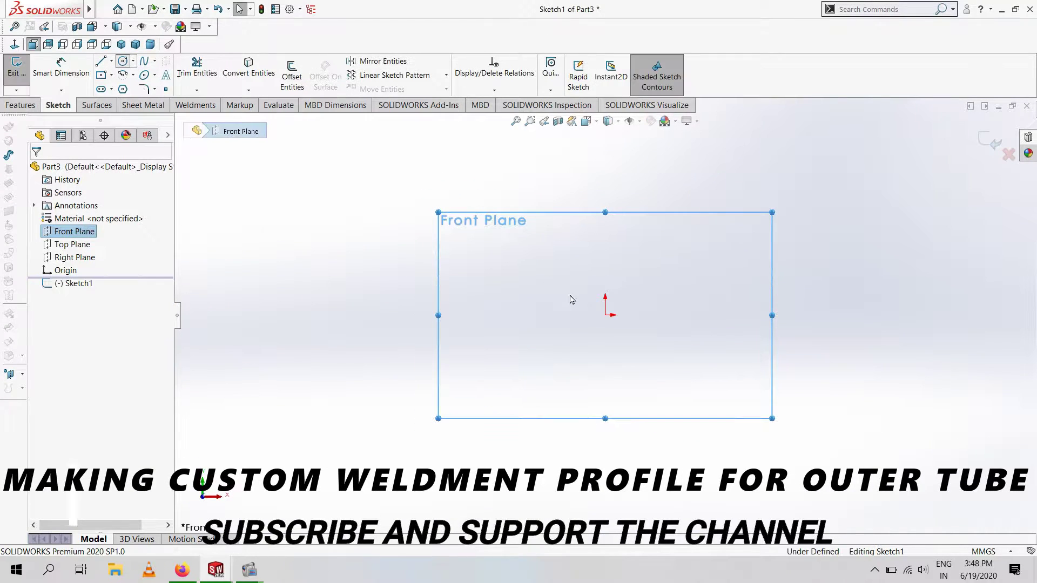
click(605, 315)
click(656, 355)
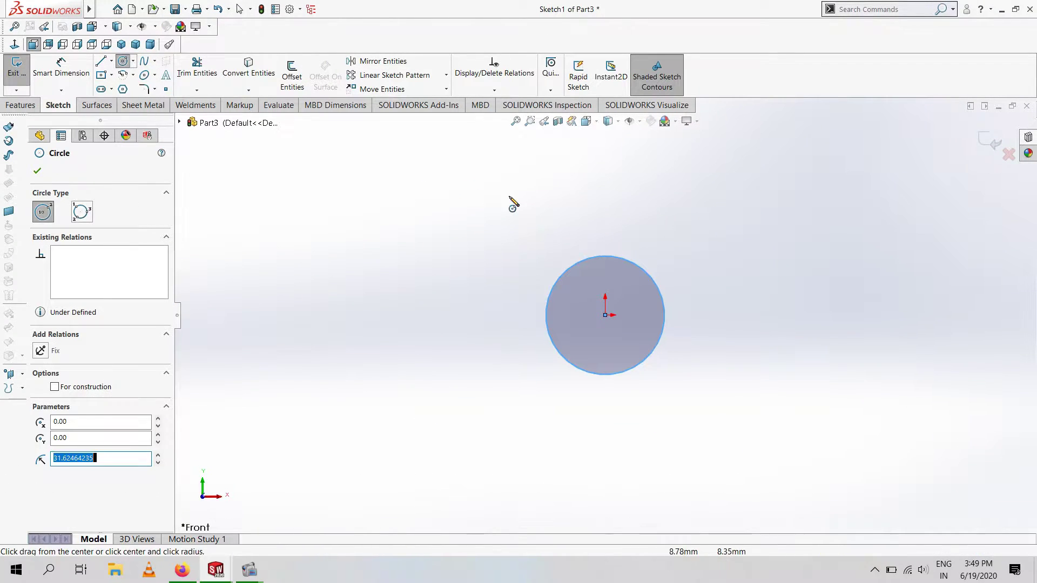
key(d)
click(664, 324)
click(716, 319)
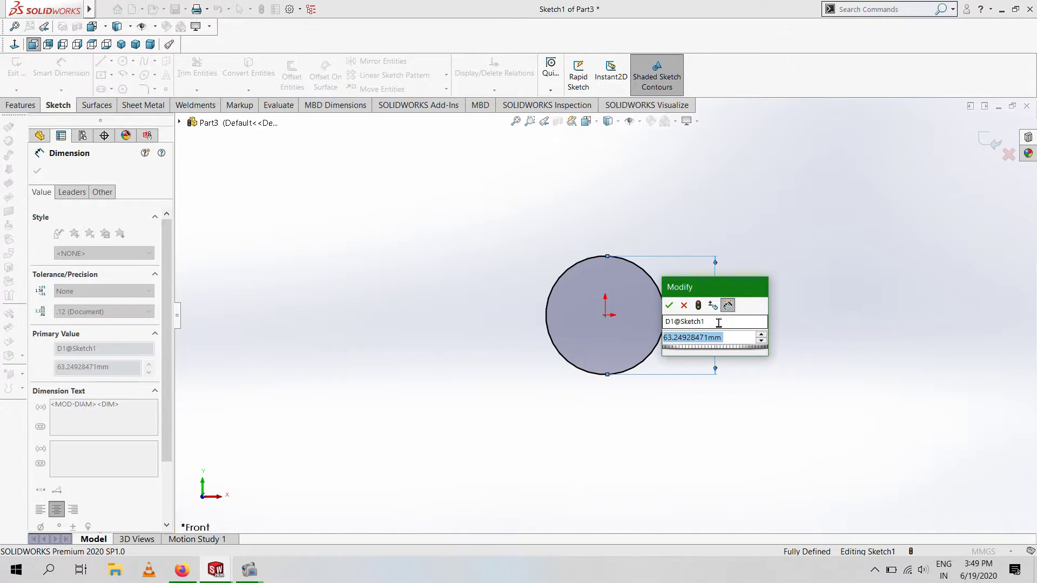
text(45)
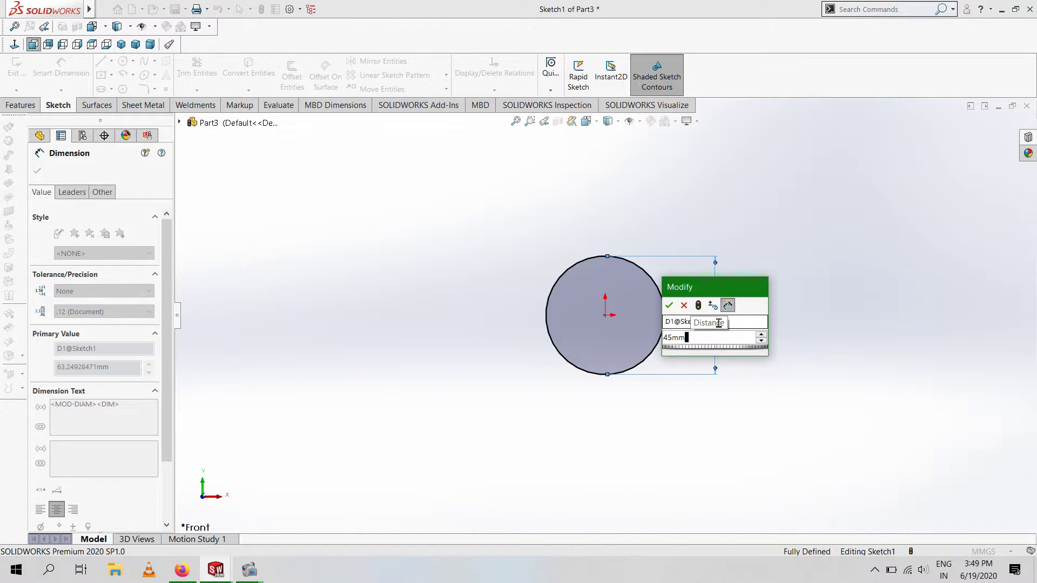
key(Return)
key(Escape)
Offset the circle 3.5 mm outward to form the tube ring
click(292, 76)
click(549, 313)
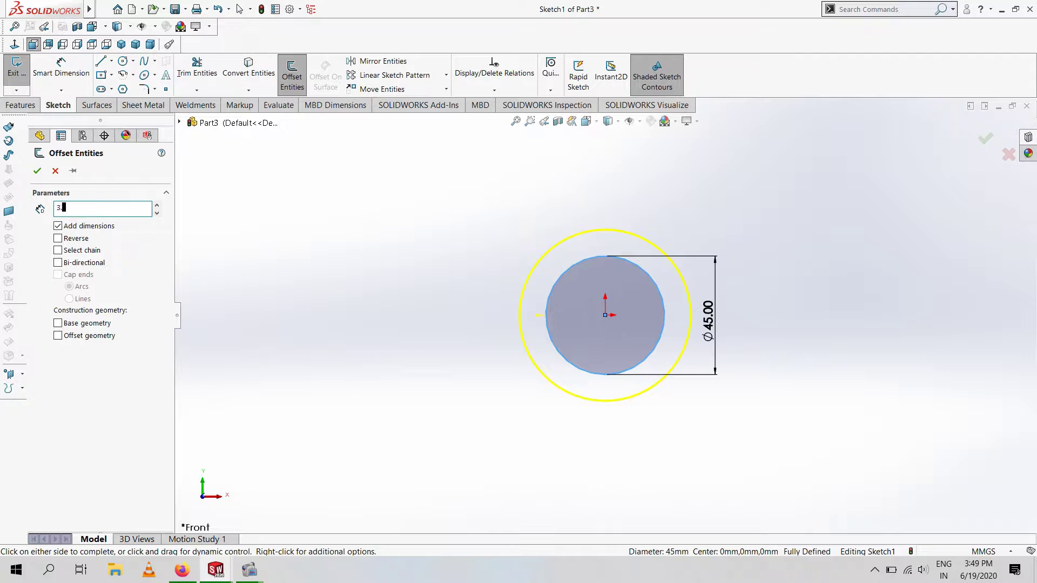
click(37, 170)
click(185, 9)
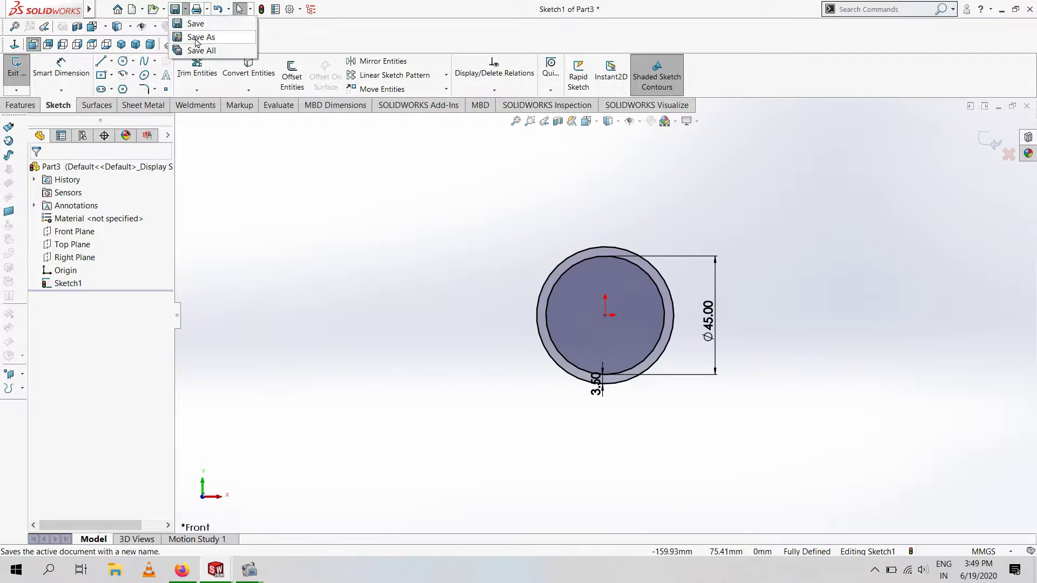
click(189, 32)
click(540, 311)
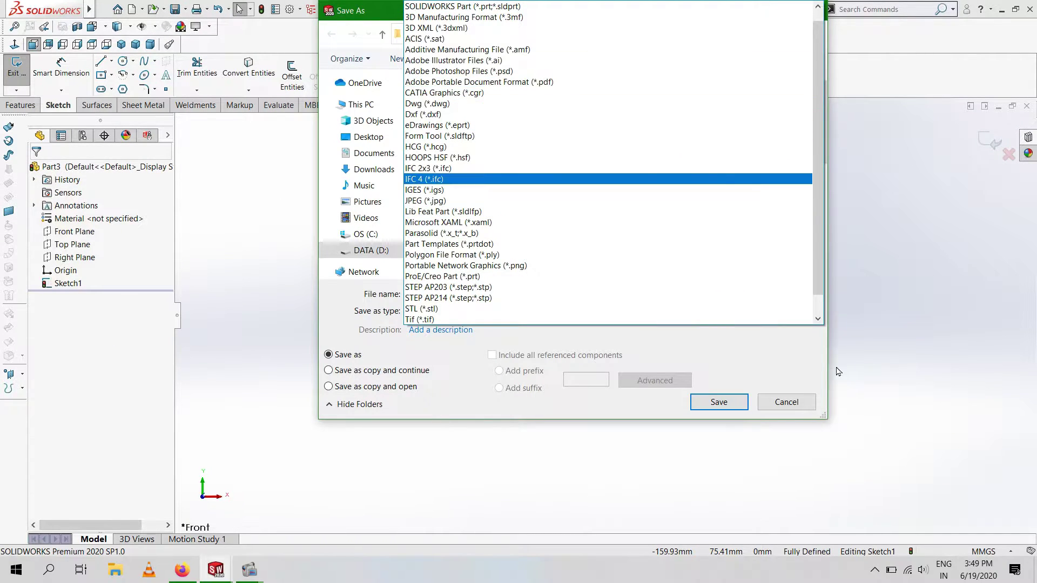
key(Escape)
key(Escape)
click(290, 10)
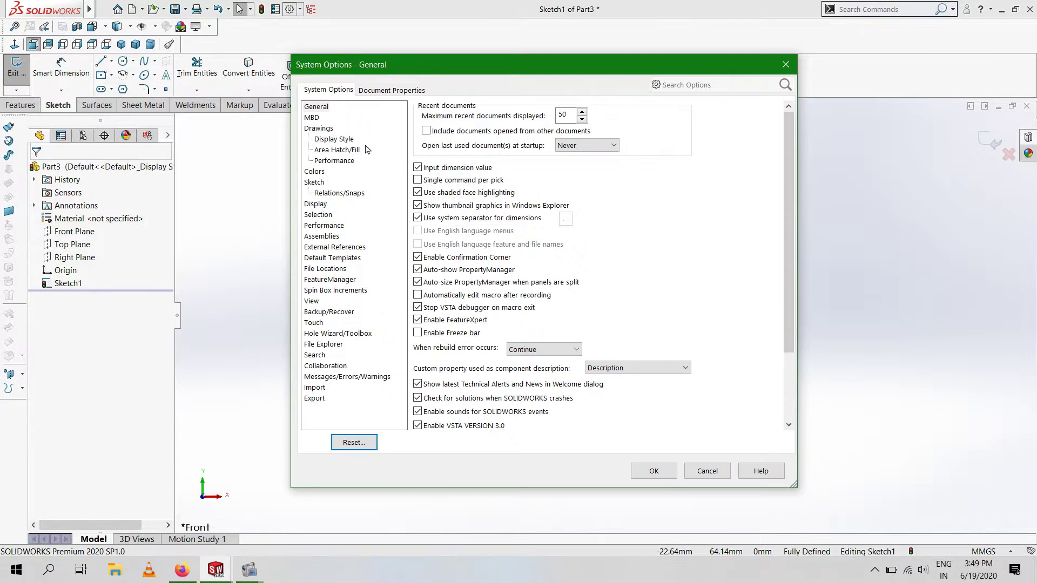
click(333, 269)
click(493, 119)
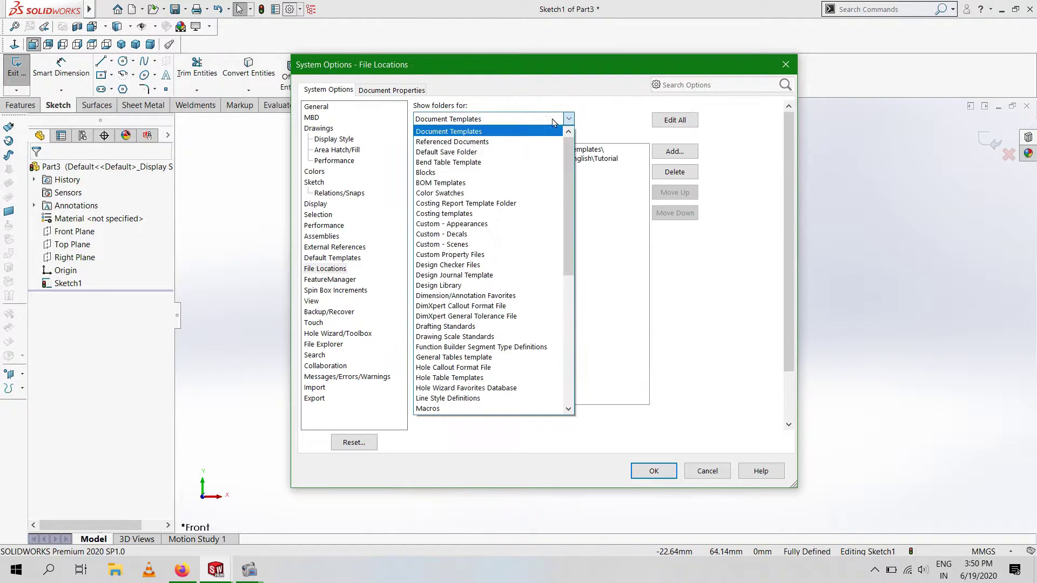
scroll(486, 270, down, 5)
click(486, 423)
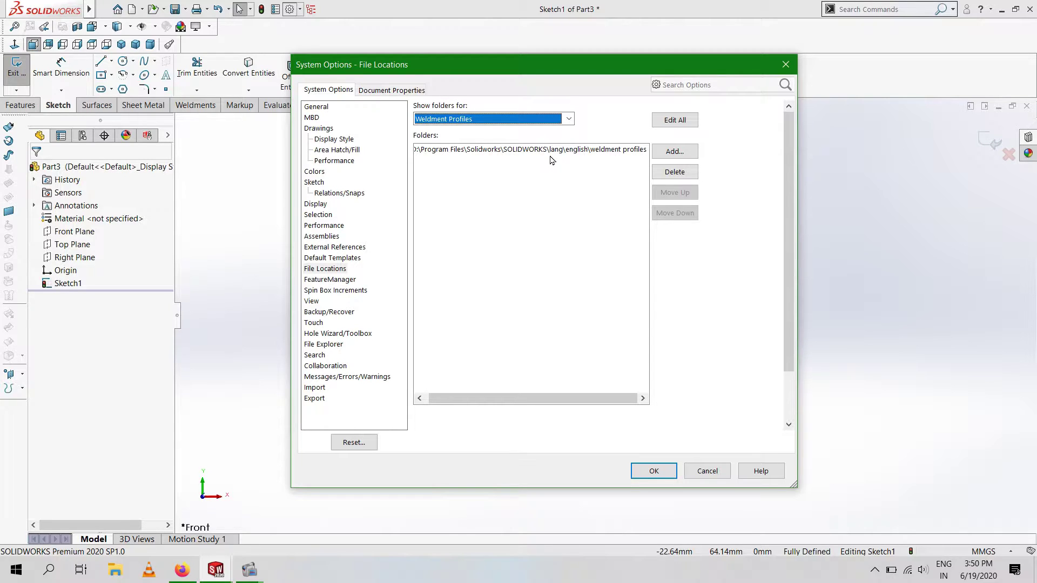
click(672, 477)
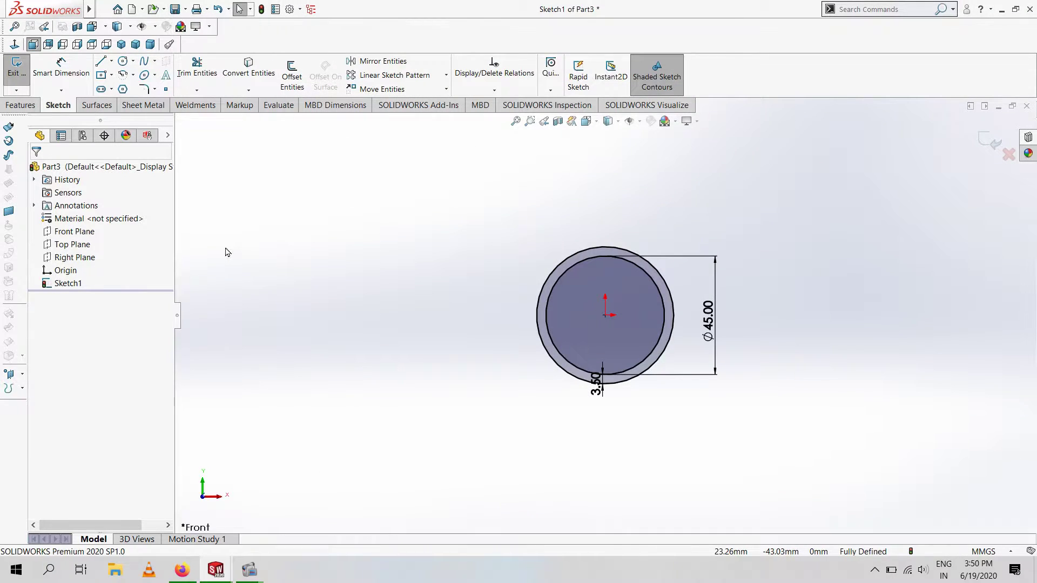
Start Save As with file type Lib Feat Part (*.sldlfp)
right_click(58, 170)
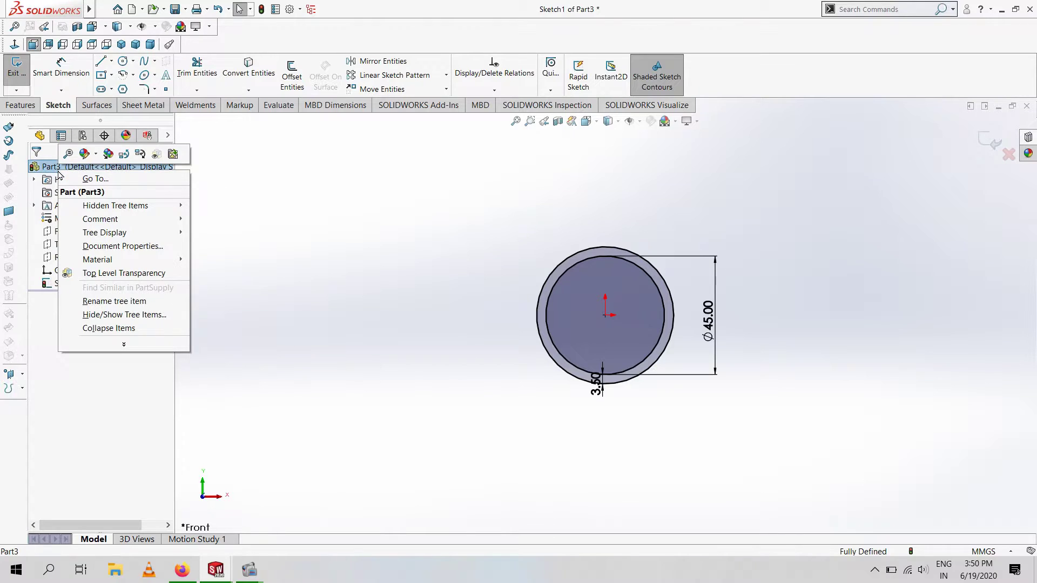
click(388, 214)
click(185, 9)
click(200, 45)
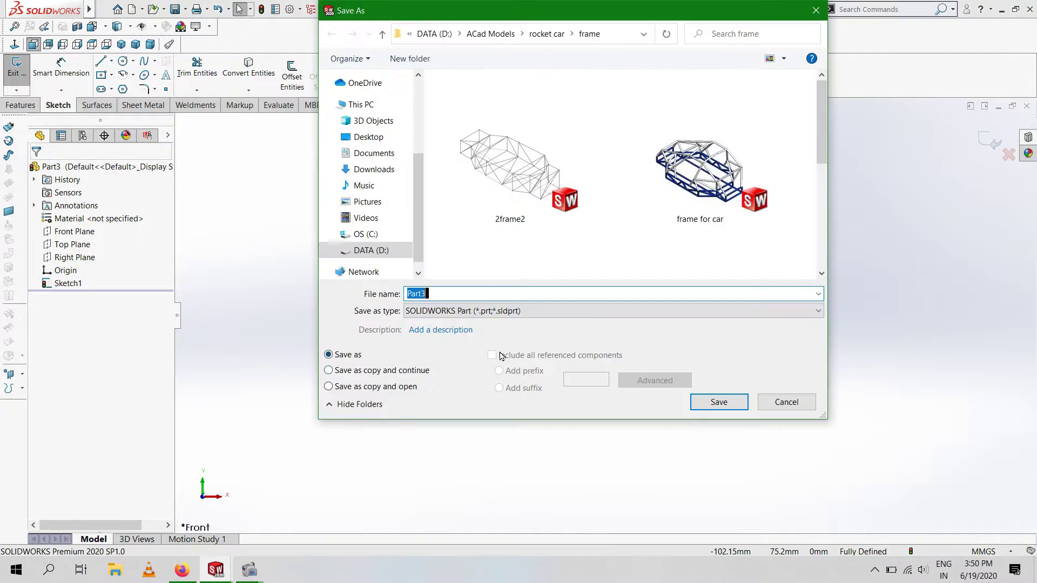
click(535, 311)
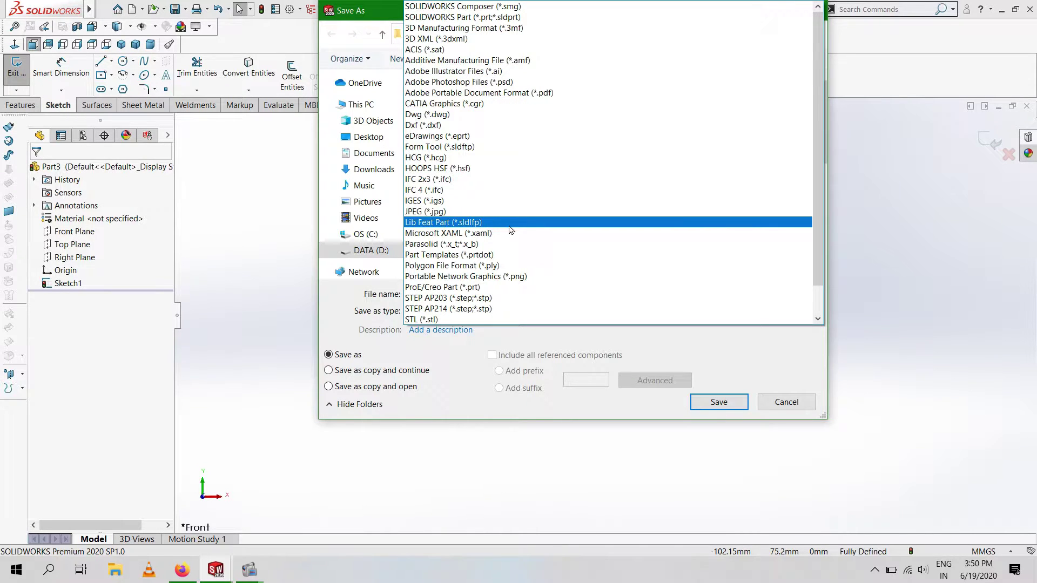
scroll(510, 204, down, 1)
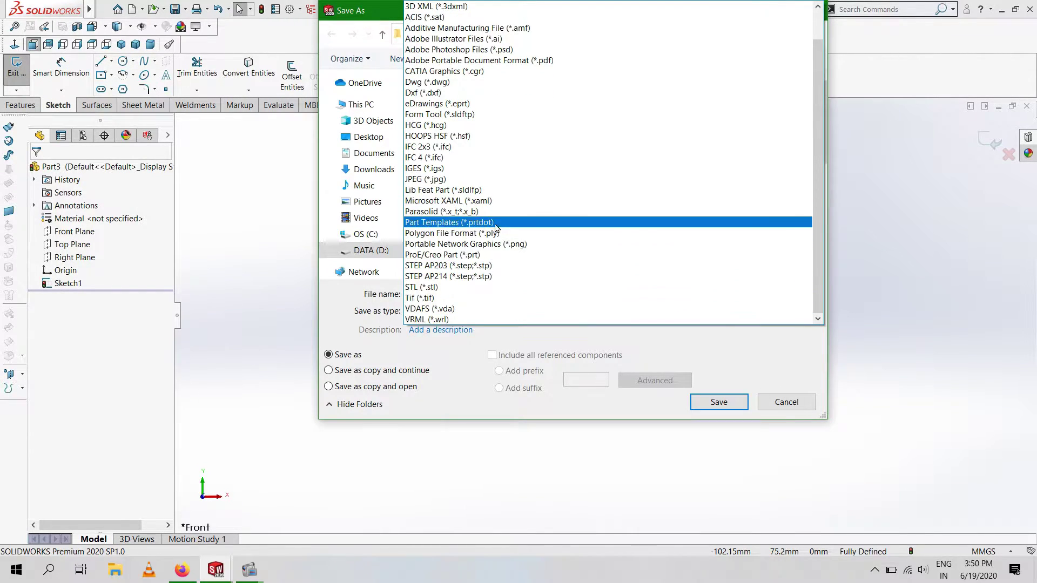
click(435, 191)
text(45mm-3.5)
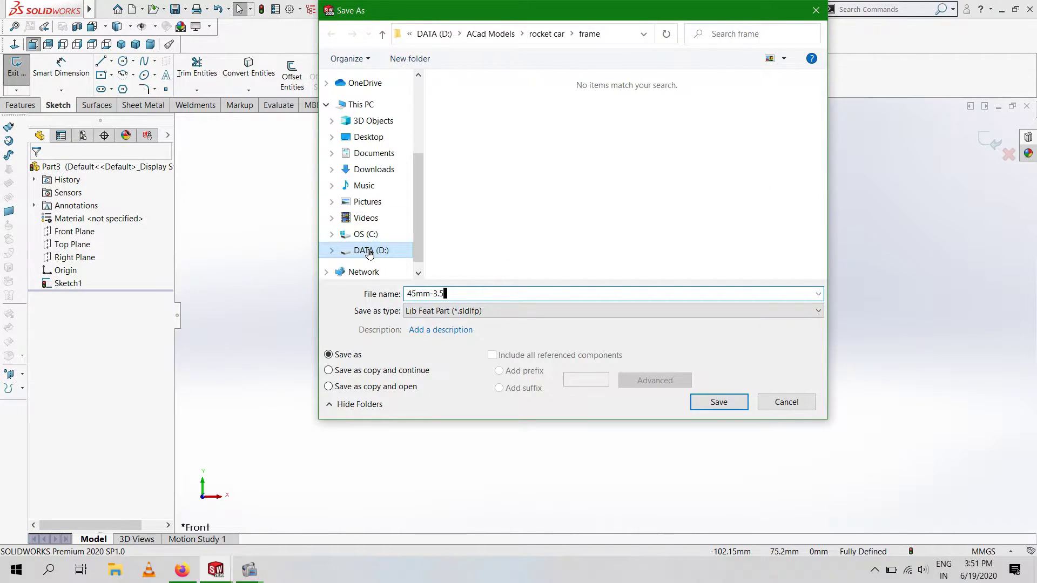
Browse on D: through Program Files\SOLIDWORKS\lang\english to the weldment profiles folder
click(372, 250)
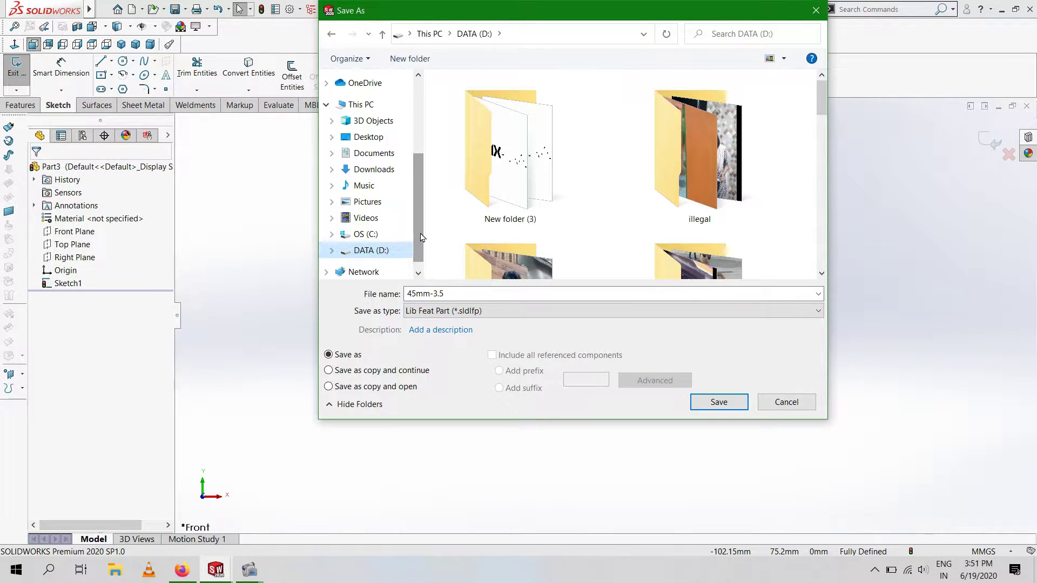
scroll(421, 236, up, 1)
key(p)
key(p)
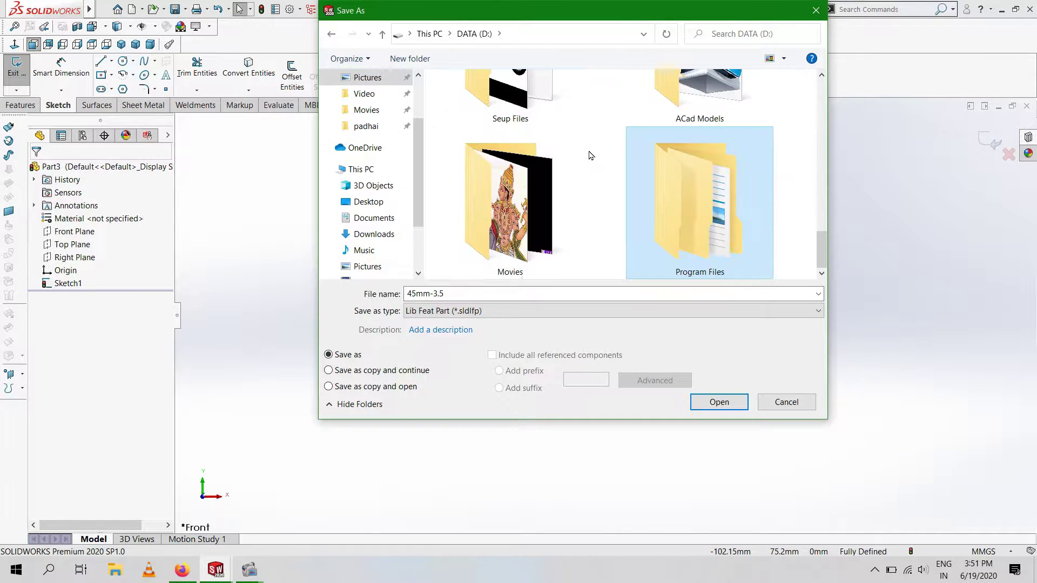
key(Return)
key(s)
key(Return)
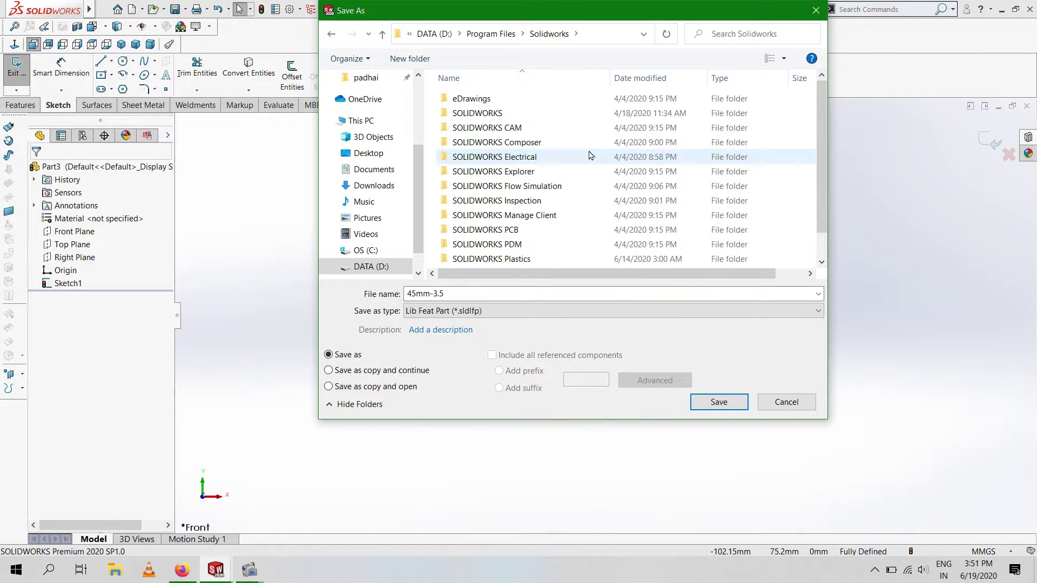
key(s)
key(Return)
key(l)
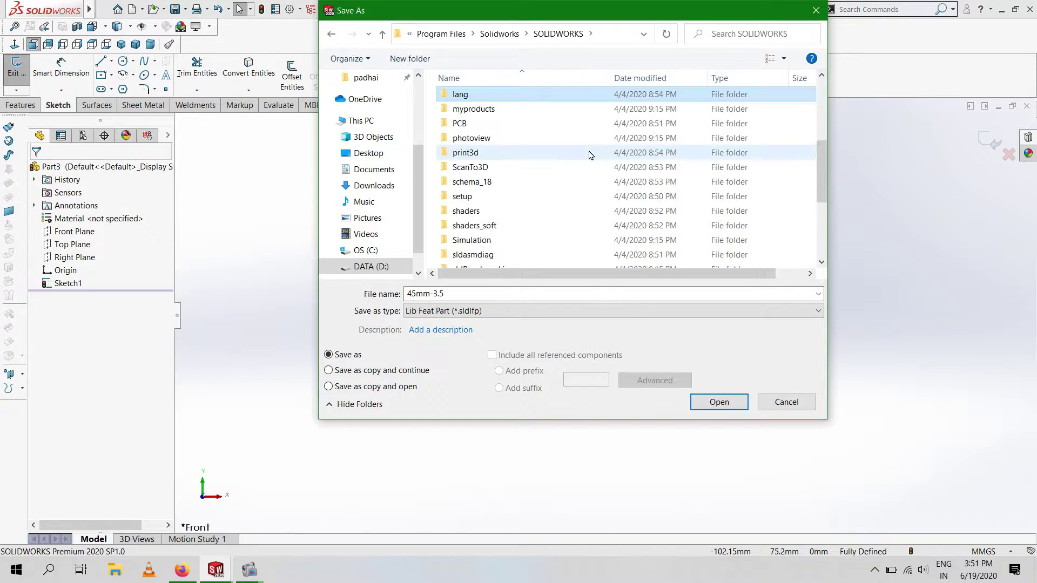
key(Return)
key(e)
key(Return)
key(w)
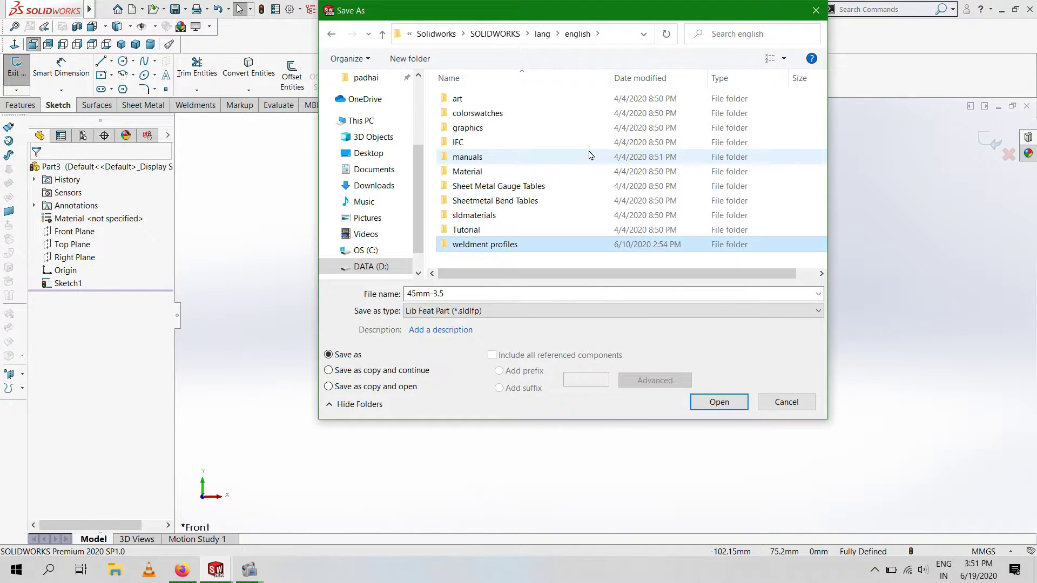
key(Return)
Create folder 45mm-3.5mm inside custom and save the profile there as 45mm-3.5
double_click(467, 112)
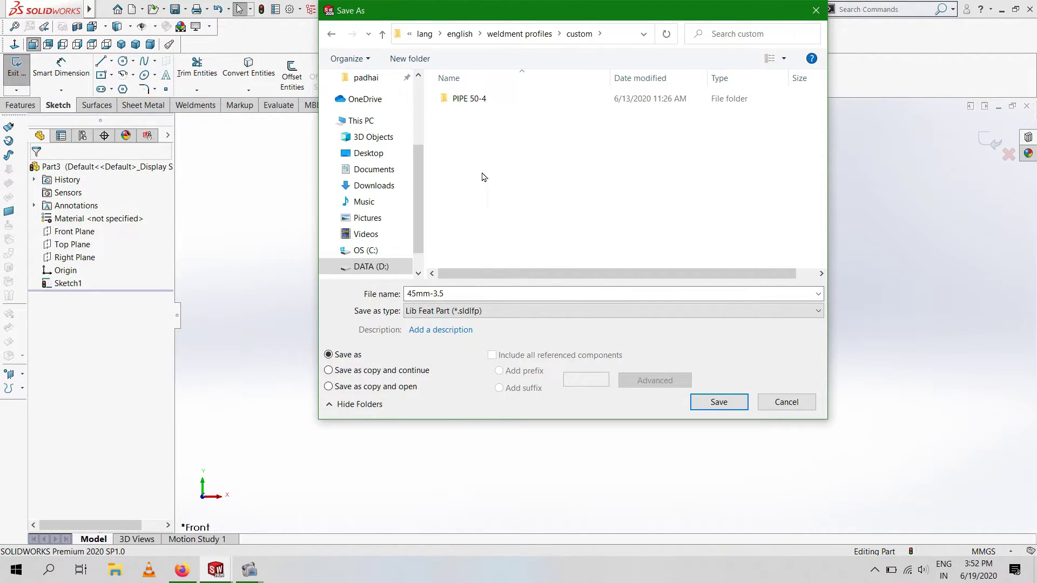
right_click(481, 172)
click(641, 296)
text(45mm-3.5mm)
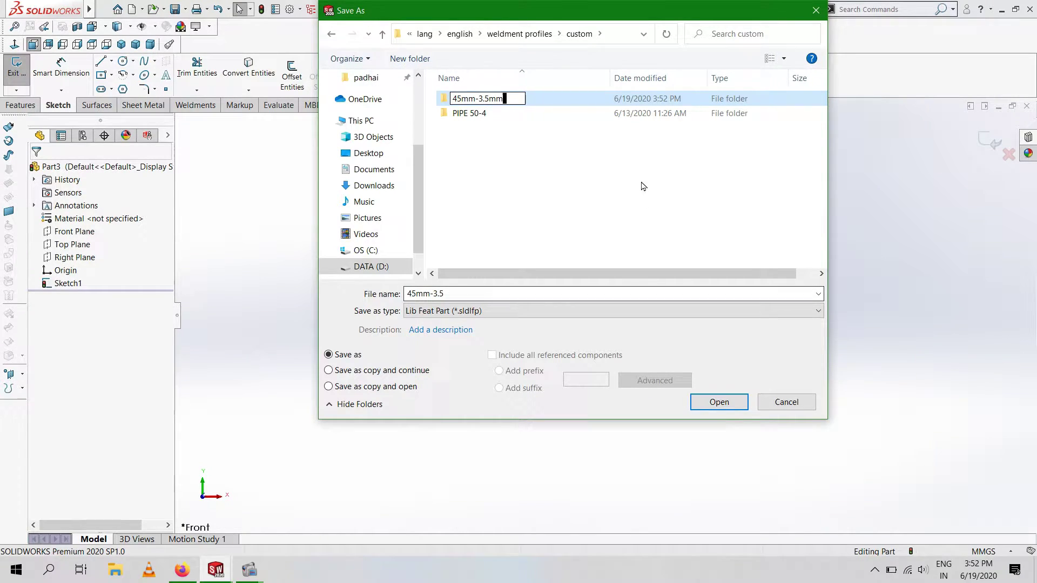
key(Return)
key(Return)
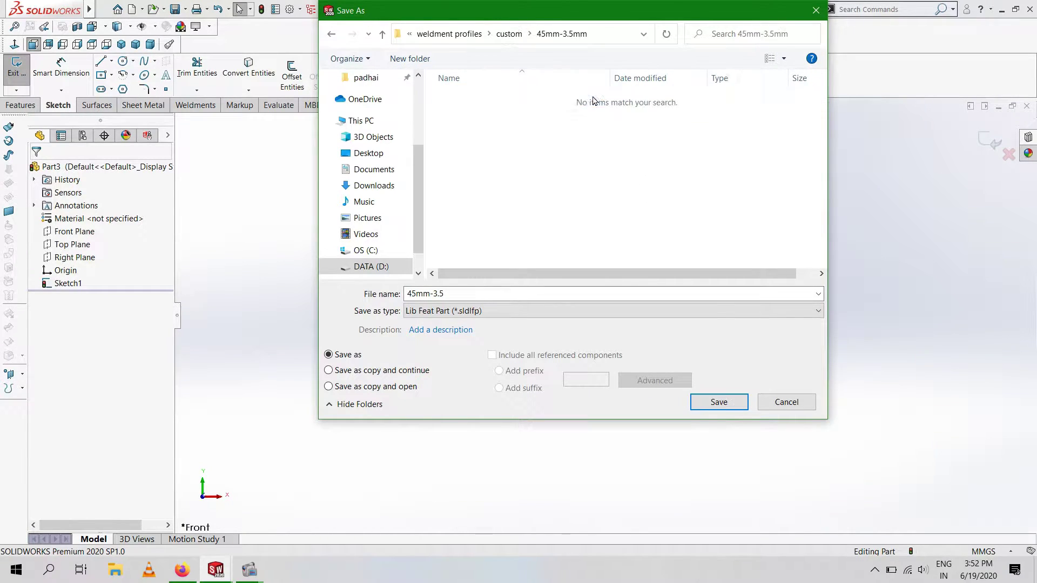
key(Return)
click(551, 309)
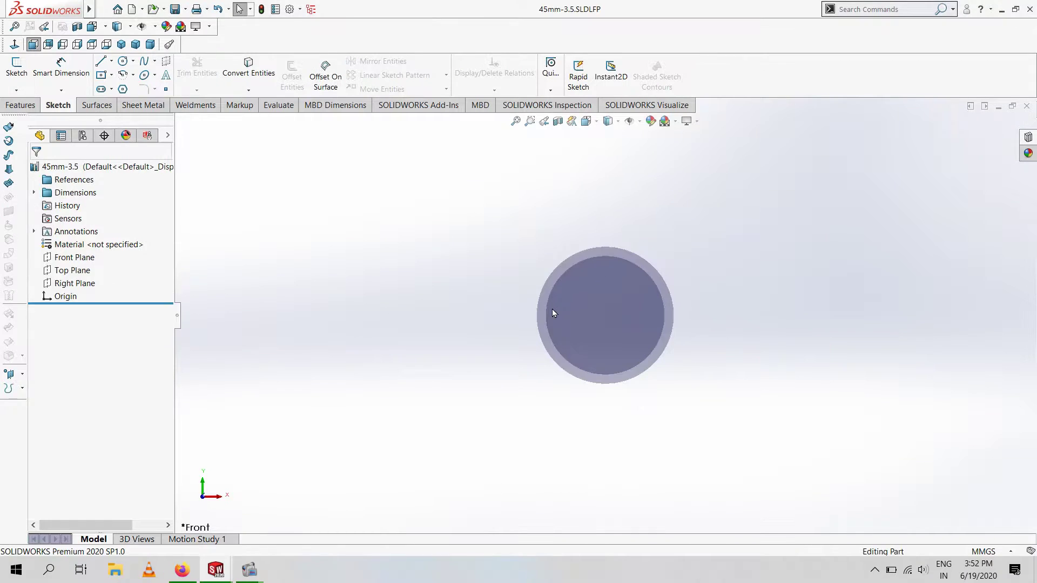
Close the profile part, start a Structural Member with the 45mm-3.5mm profile, pick the first bottom line
click(1026, 106)
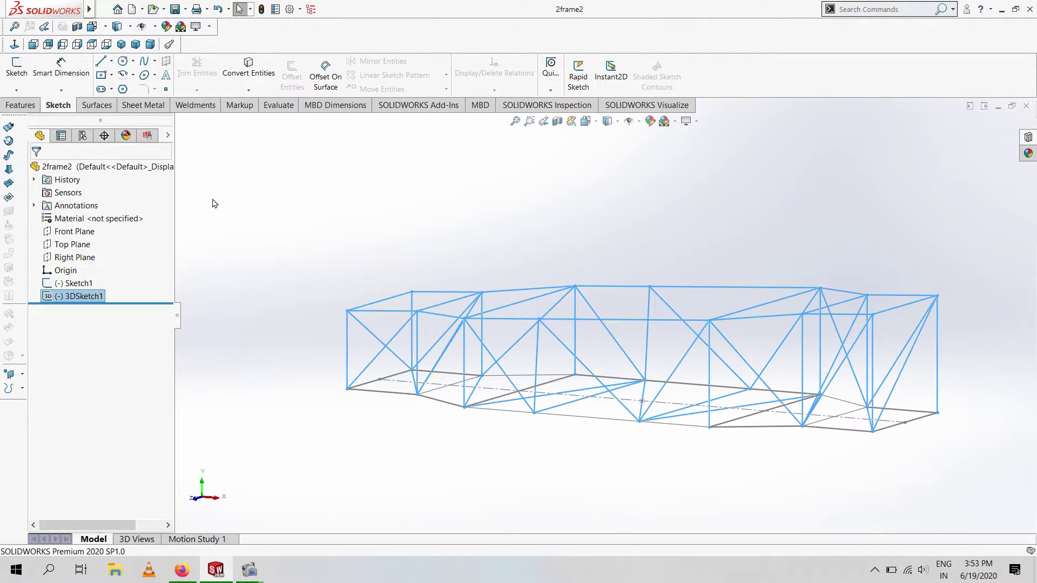
click(195, 104)
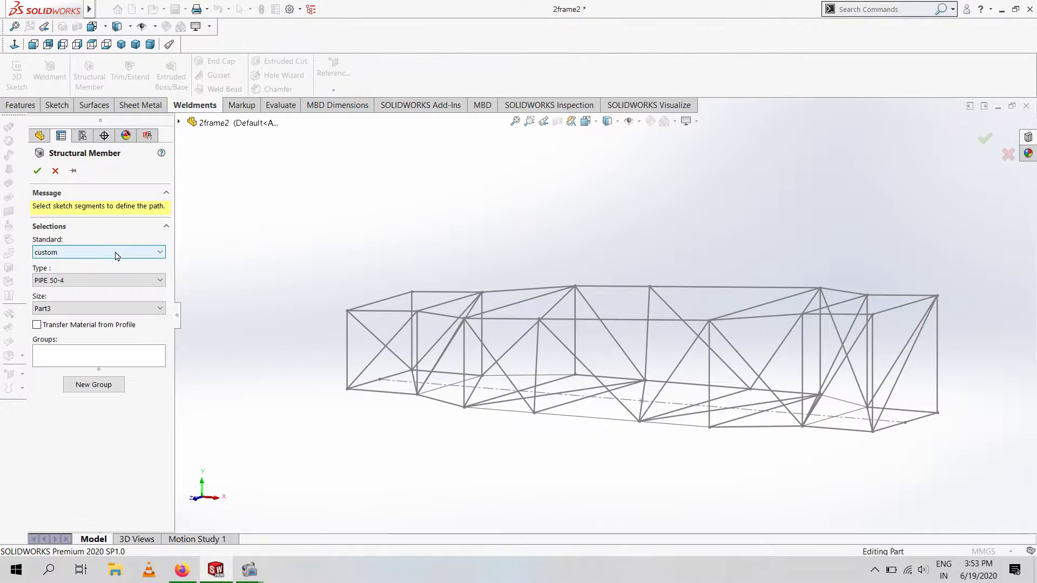
click(92, 281)
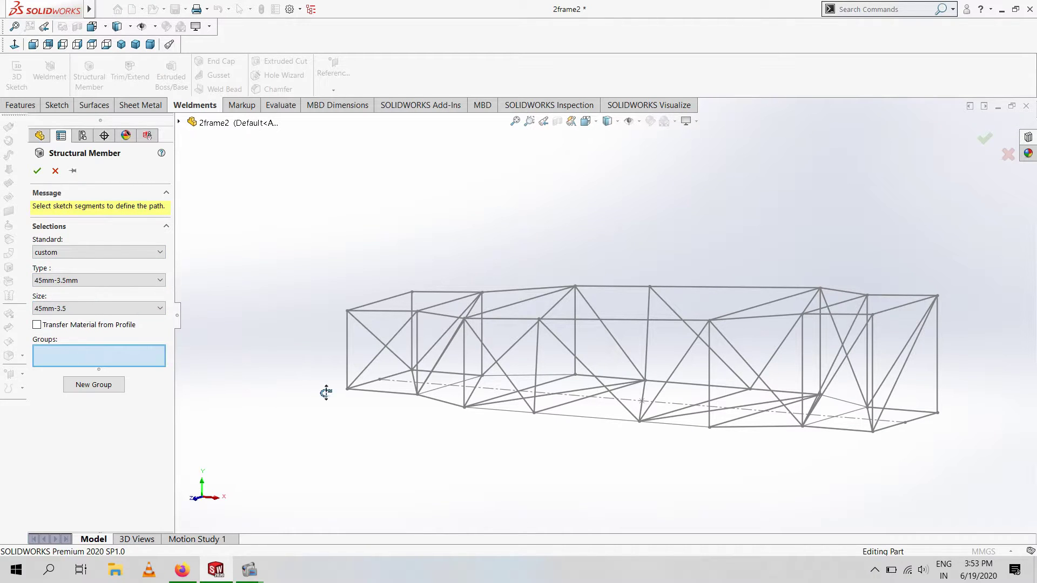
middle_drag(324, 390, 342, 463)
click(363, 411)
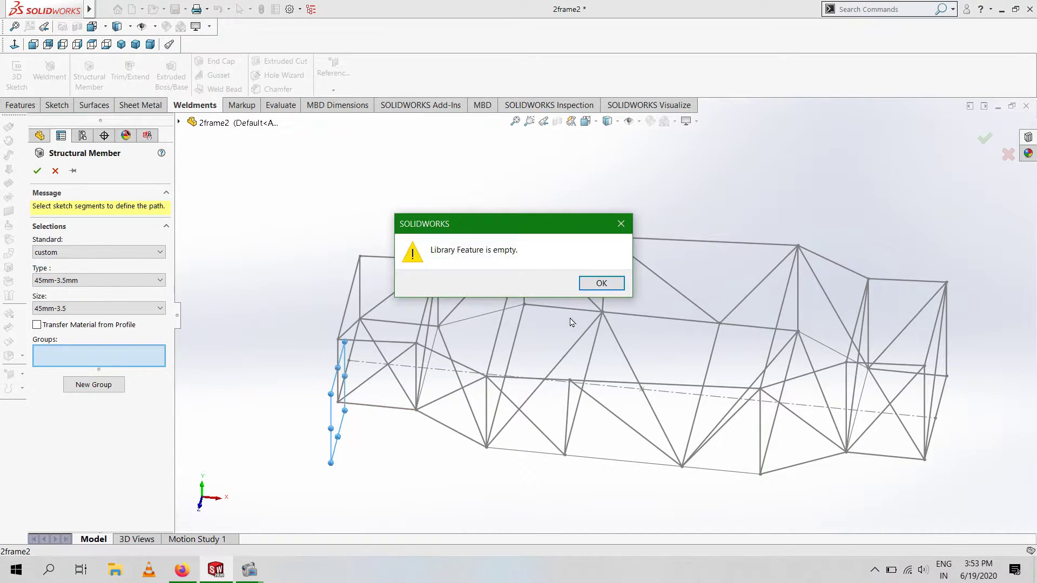
click(596, 283)
Add the remaining bottom frame lines to the tube path and accept the member
click(442, 426)
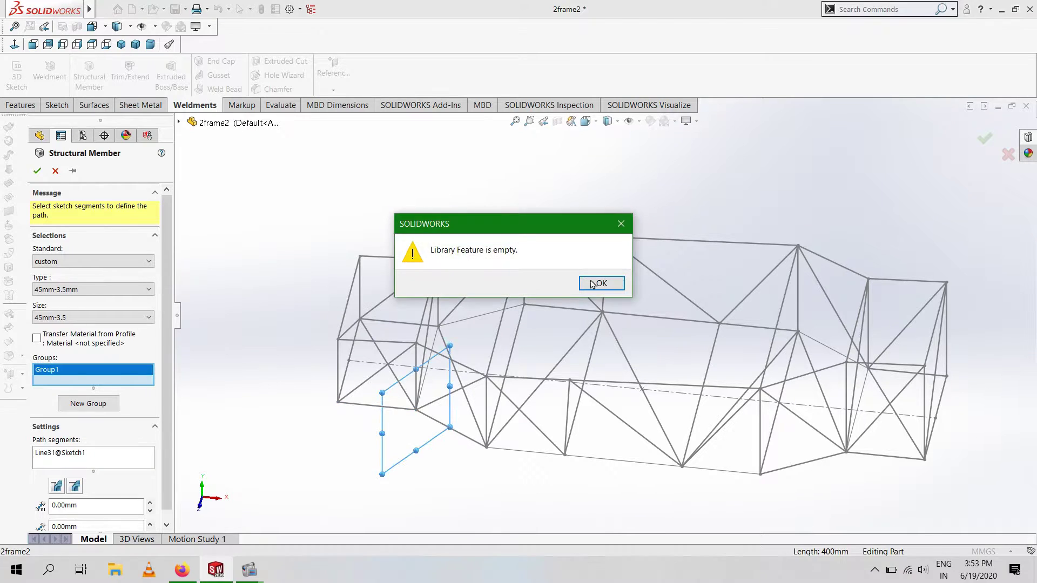
key(Return)
click(373, 406)
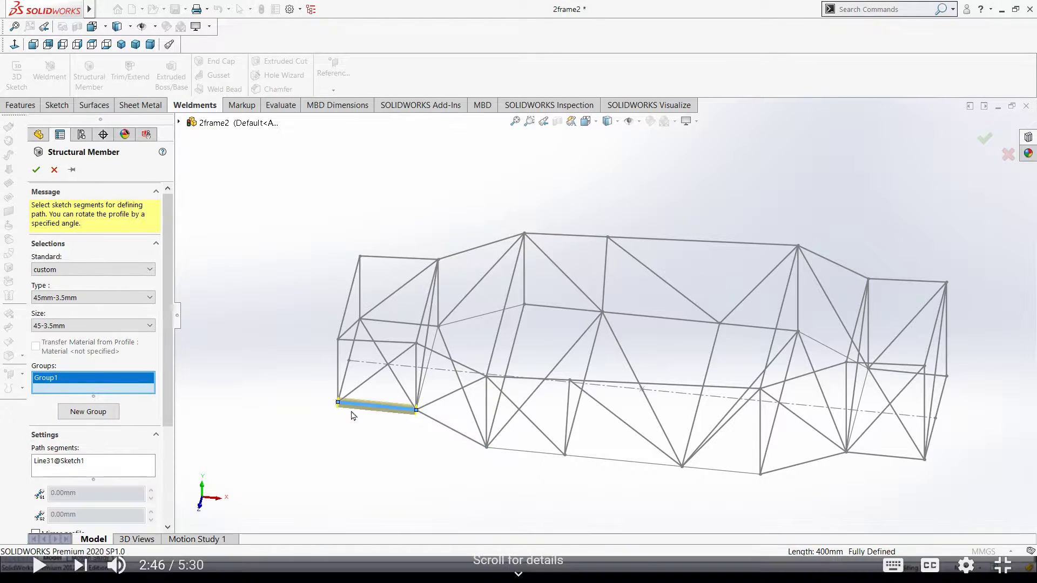
click(527, 452)
click(804, 463)
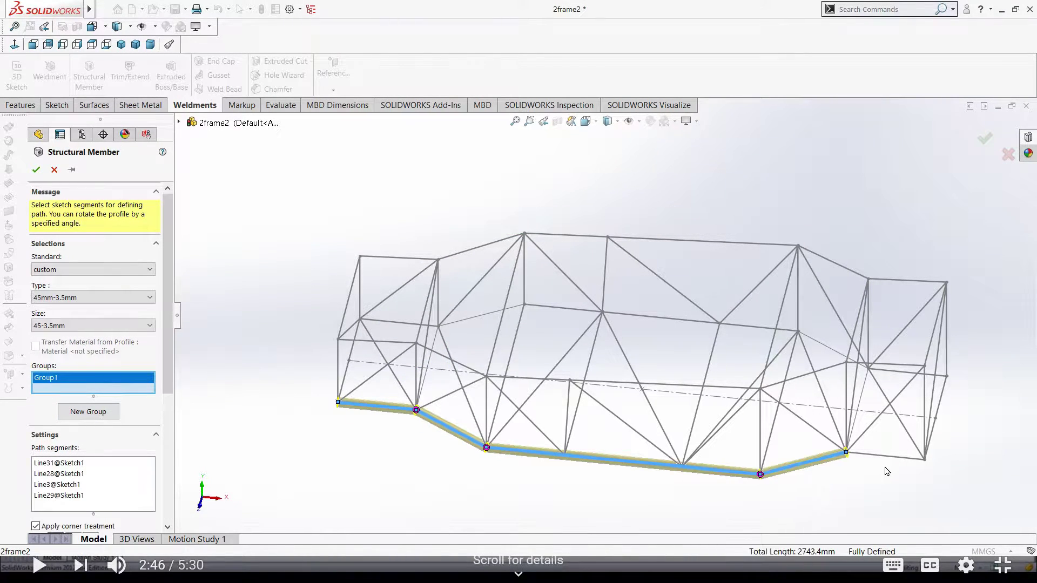
click(893, 461)
mouse_move(892, 462)
middle_down()
mouse_move(799, 494)
mouse_move(549, 463)
middle_up()
click(805, 497)
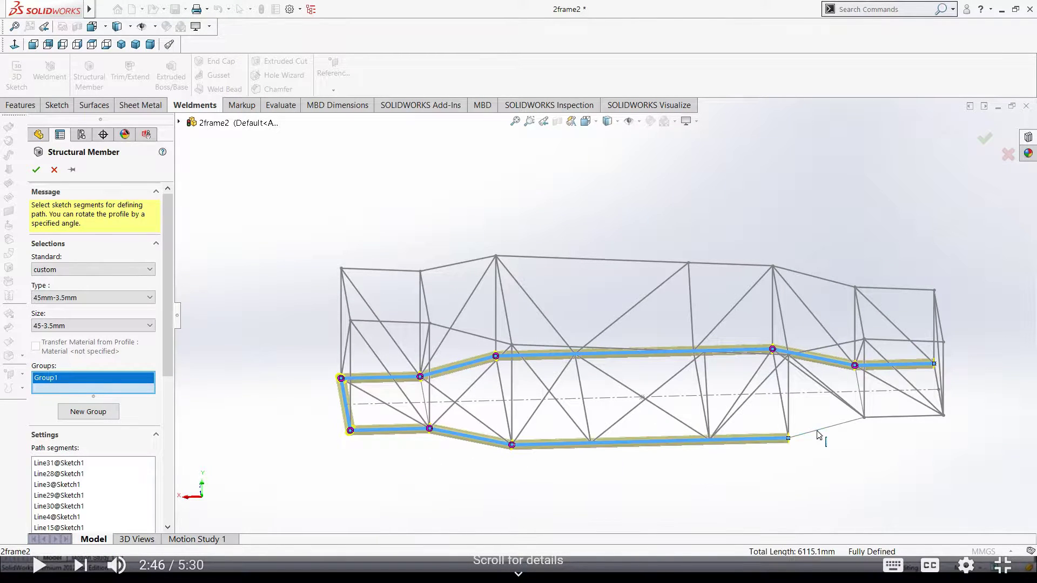
click(912, 419)
middle_drag(913, 420, 629, 508)
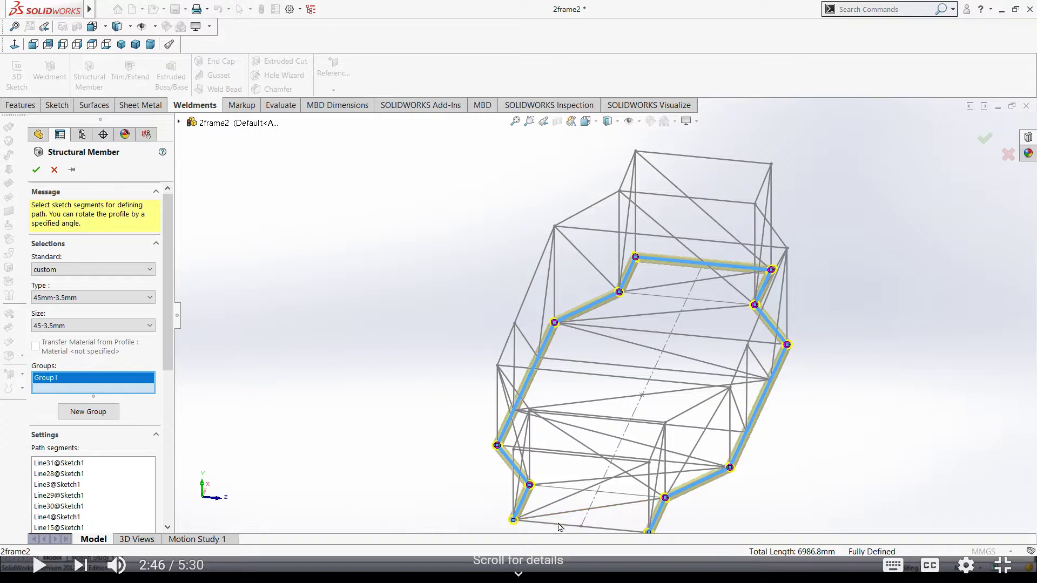
click(33, 170)
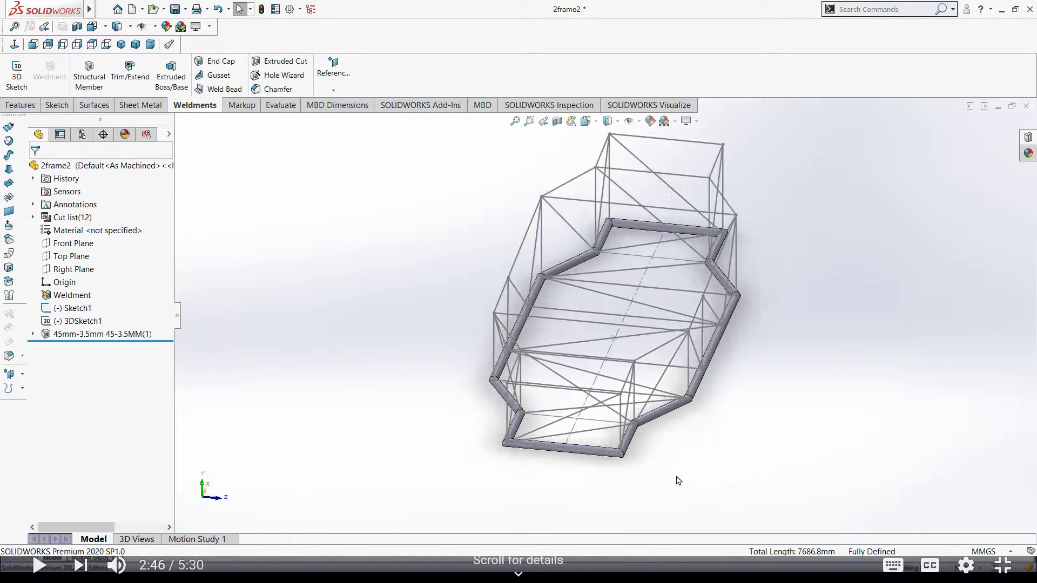
Zoom in and out to inspect the bottom tube ring joints
scroll(527, 393, down, 5)
scroll(591, 367, down, 3)
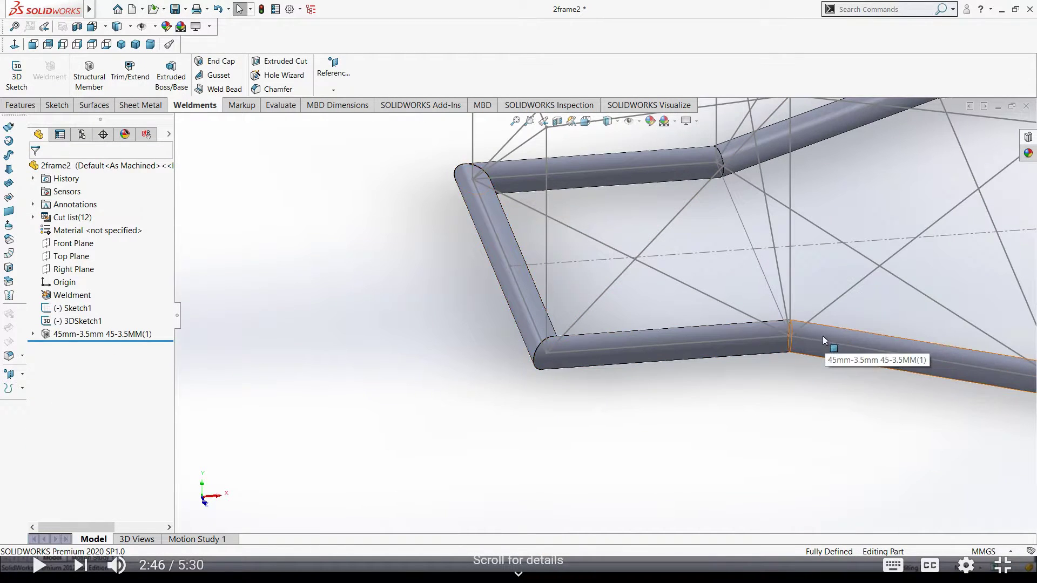
scroll(815, 340, down, 4)
scroll(886, 388, up, 4)
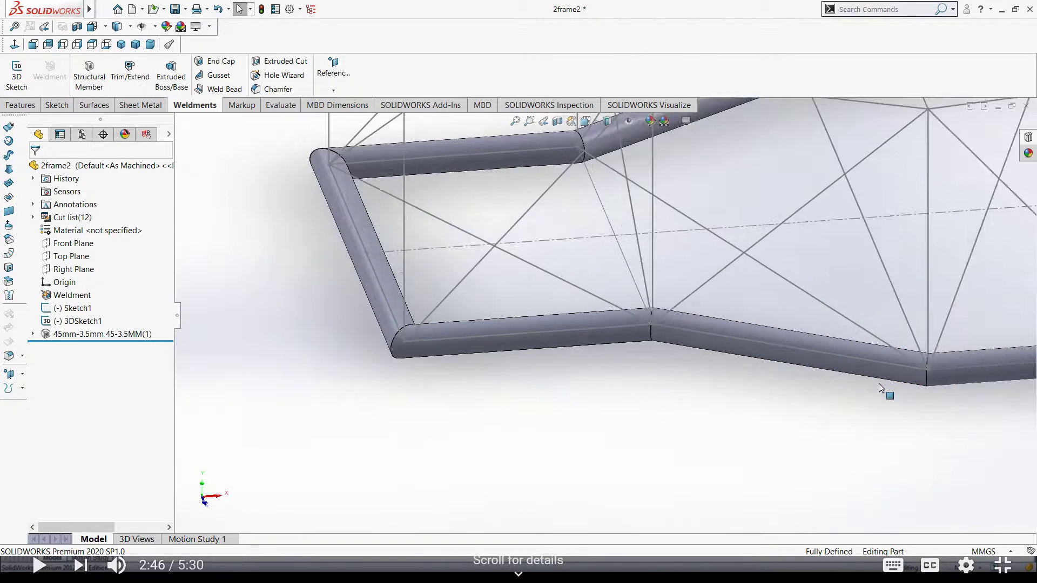
scroll(827, 363, up, 1)
scroll(731, 372, down, 5)
scroll(786, 378, up, 5)
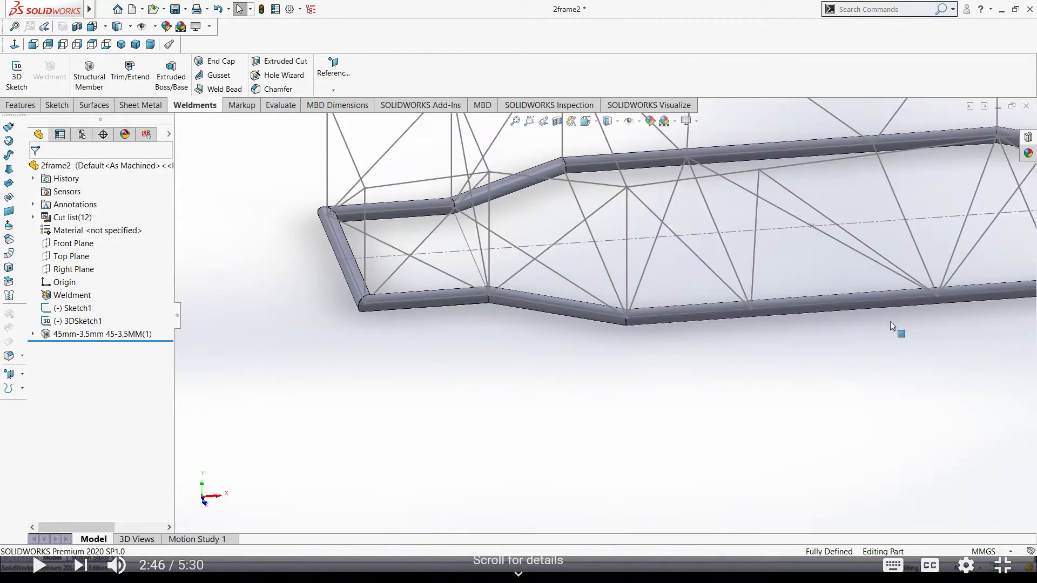
scroll(371, 354, down, 4)
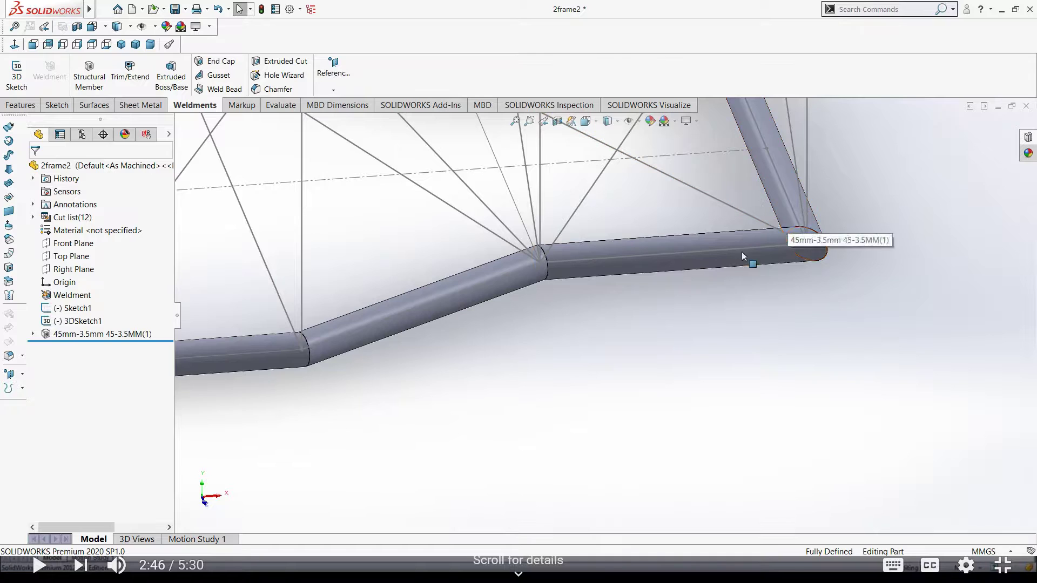
scroll(742, 256, up, 5)
click(89, 76)
Select the twelve upper 3D sketch lines as the second 45mm-3.5mm tube path
scroll(497, 283, down, 3)
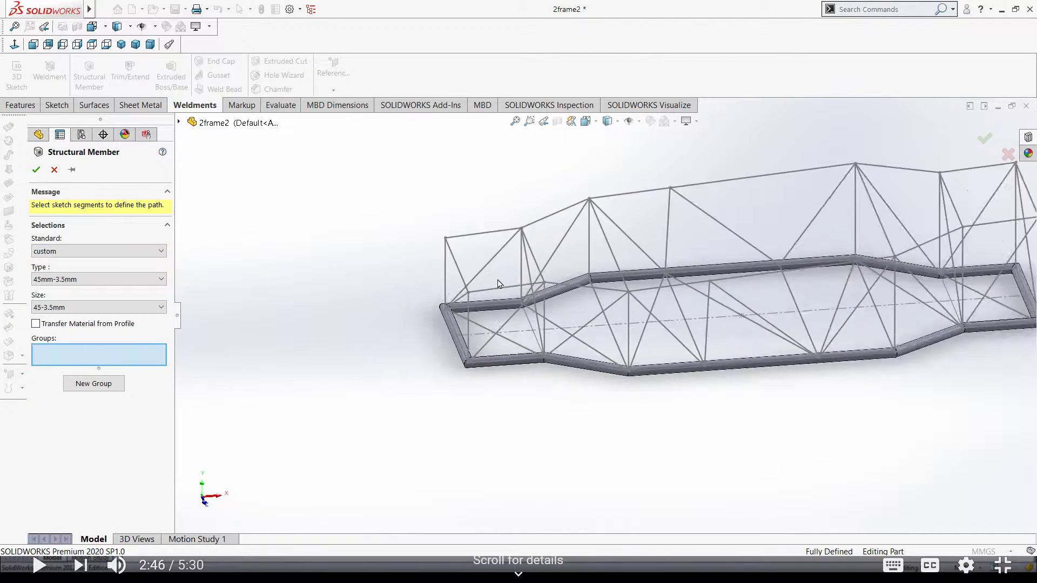
scroll(498, 283, down, 1)
click(508, 296)
click(597, 295)
click(689, 301)
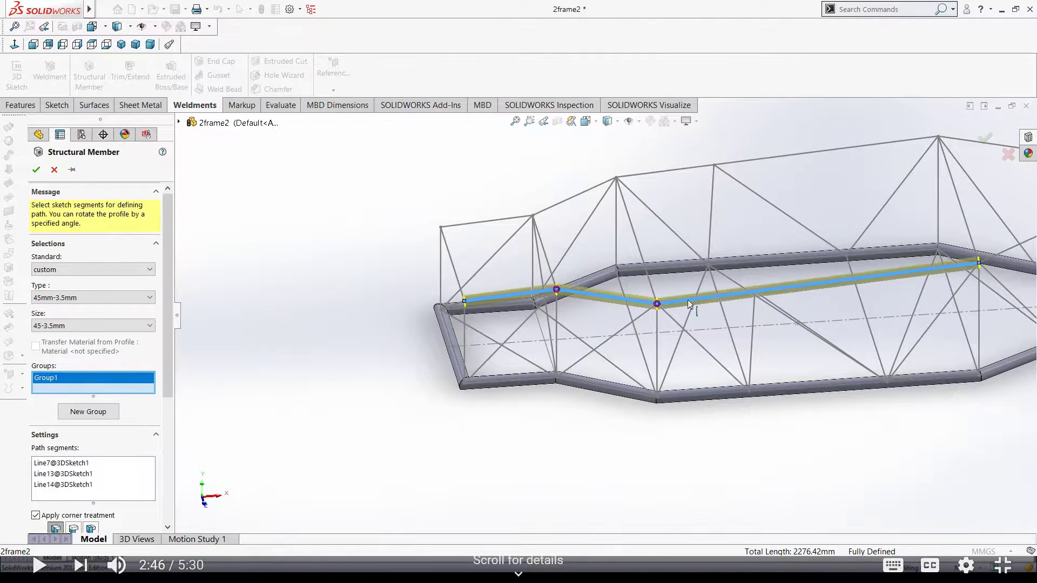
scroll(688, 304, up, 3)
click(805, 281)
click(848, 269)
click(864, 248)
click(840, 233)
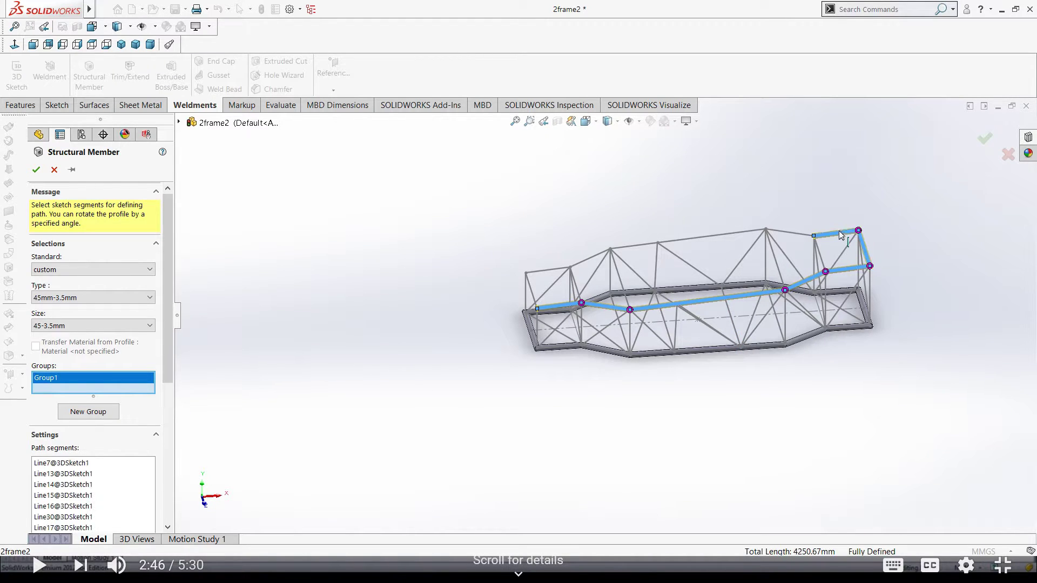
click(790, 232)
click(723, 234)
click(590, 258)
click(548, 270)
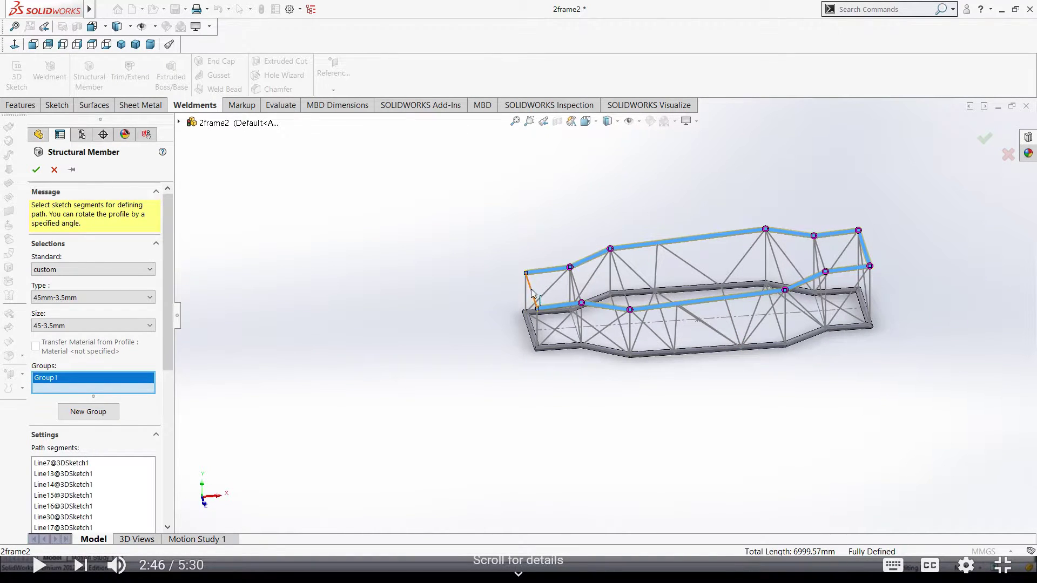
Zoom, pan and orbit to view the whole frame with both tube loops
scroll(566, 312, down, 3)
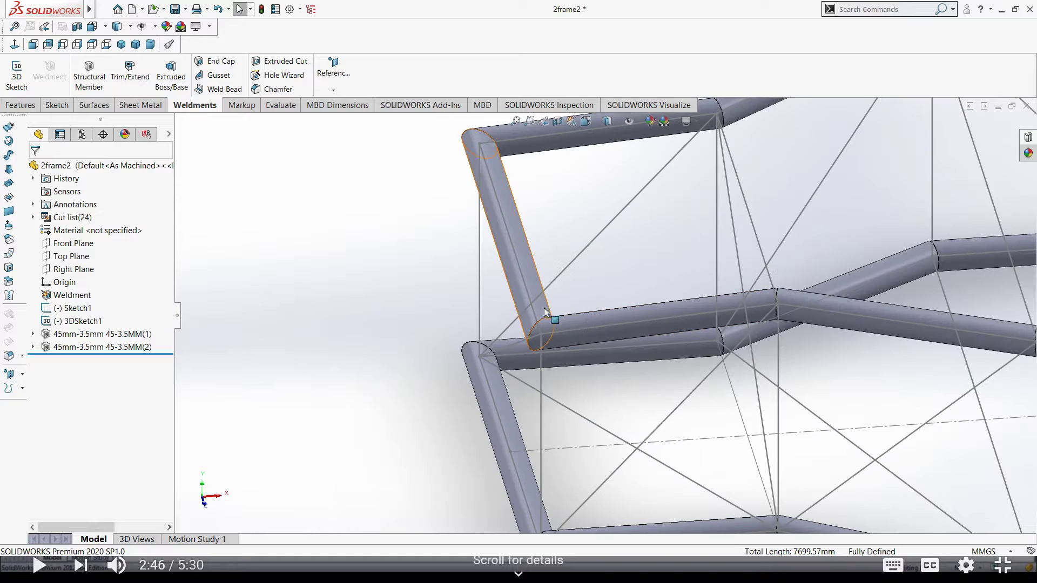
scroll(788, 319, up, 1)
scroll(723, 213, up, 3)
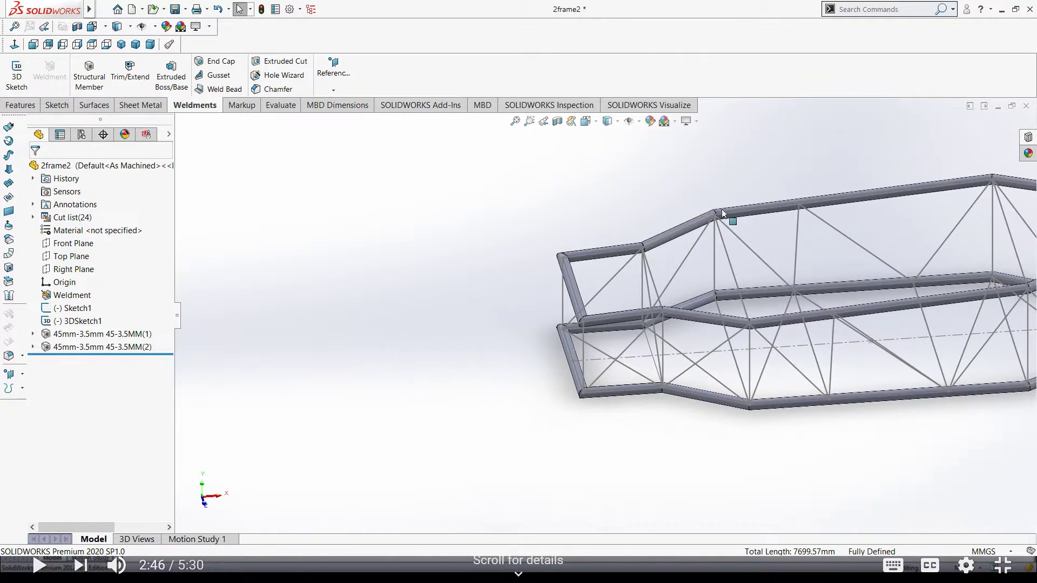
ctrl+middle_drag(876, 179, 719, 275)
scroll(718, 276, down, 1)
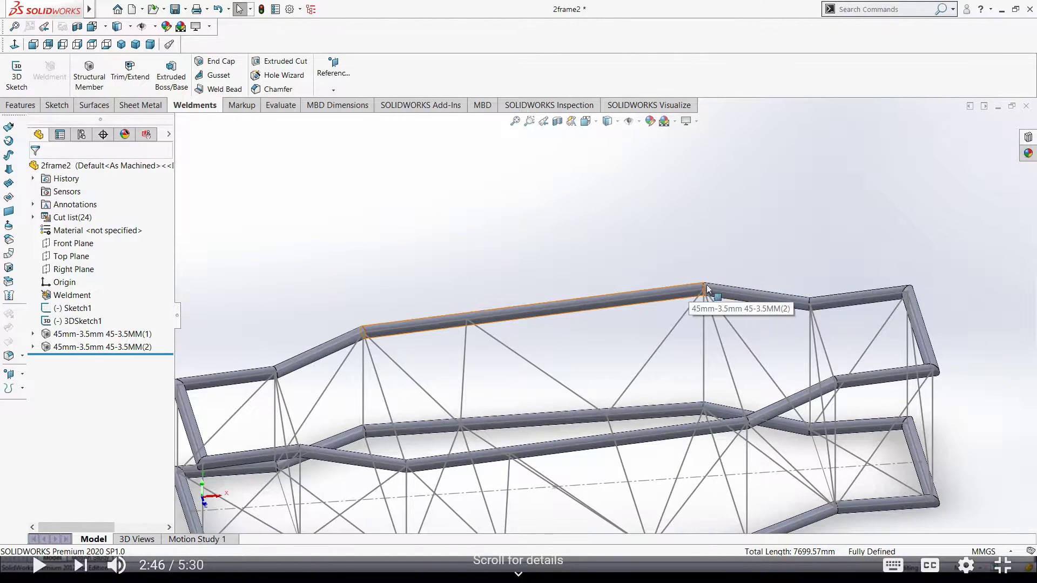
middle_drag(664, 338, 540, 346)
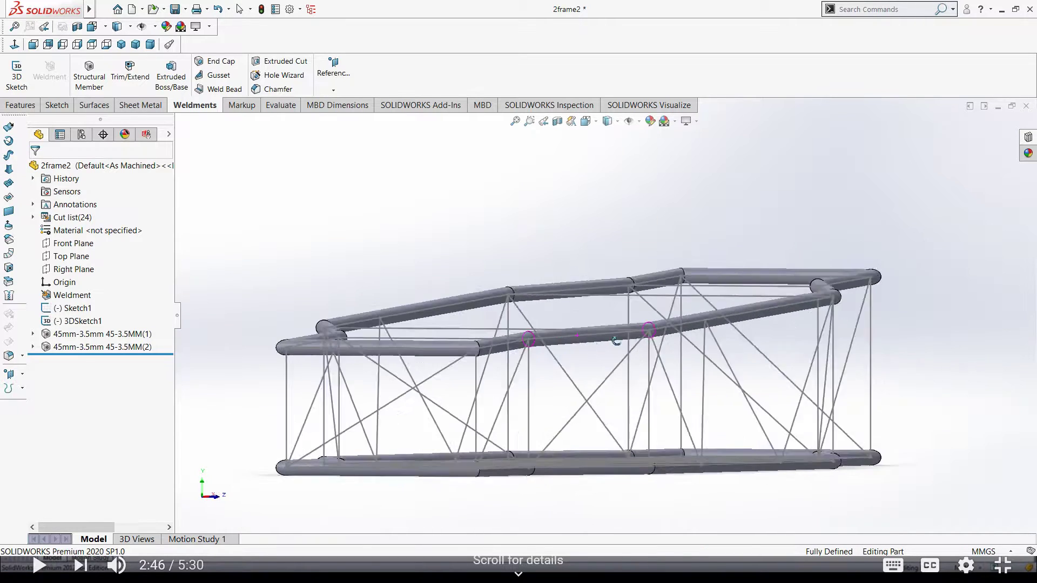
Start a post member and pick vertical lines, each landing in a separate group
click(89, 81)
mouse_move(378, 351)
middle_down()
mouse_move(411, 377)
mouse_move(440, 331)
middle_up()
scroll(453, 353, down, 3)
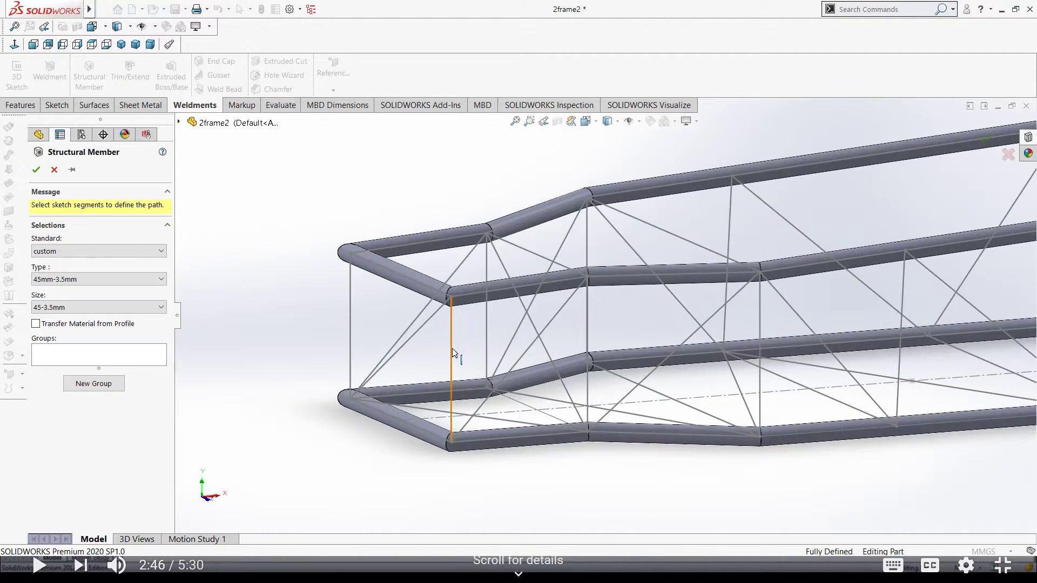
click(452, 352)
click(93, 407)
click(587, 351)
click(93, 424)
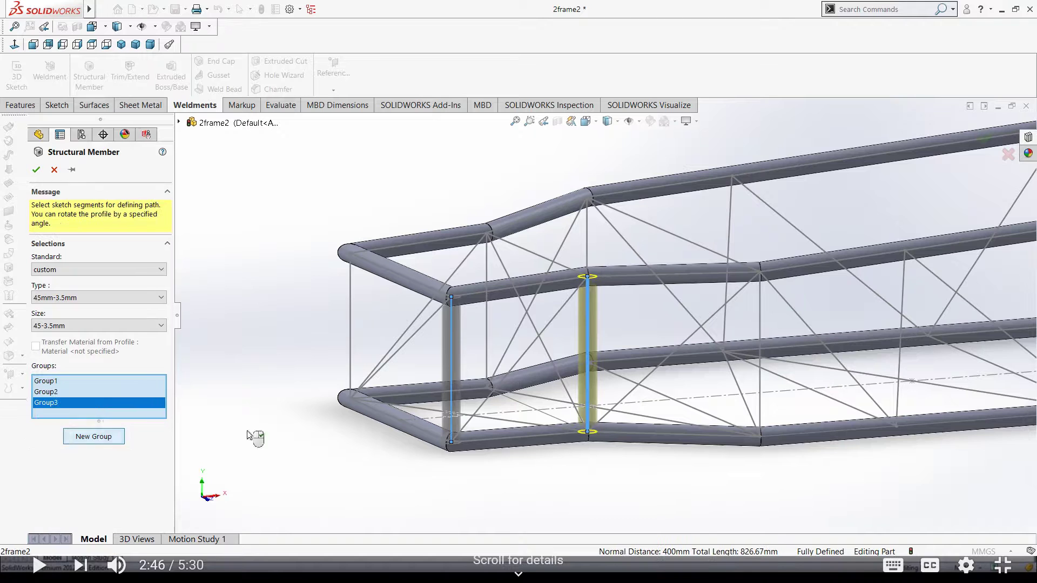
click(760, 332)
scroll(760, 332, up, 3)
scroll(810, 342, down, 3)
click(88, 447)
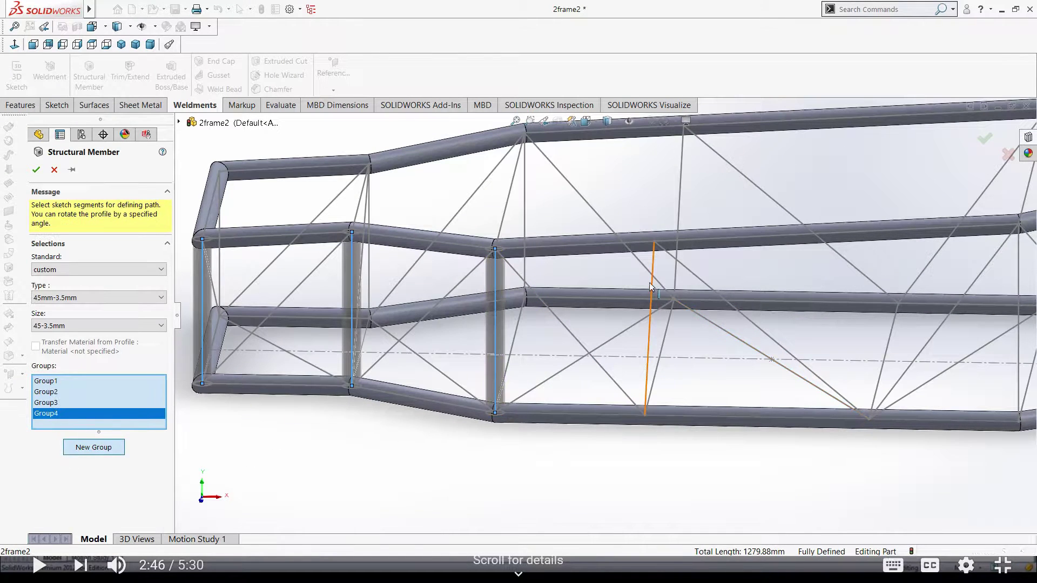
click(651, 324)
click(105, 447)
Pick the remaining vertical lines, then cancel the member split into many groups
scroll(791, 351, up, 3)
click(776, 335)
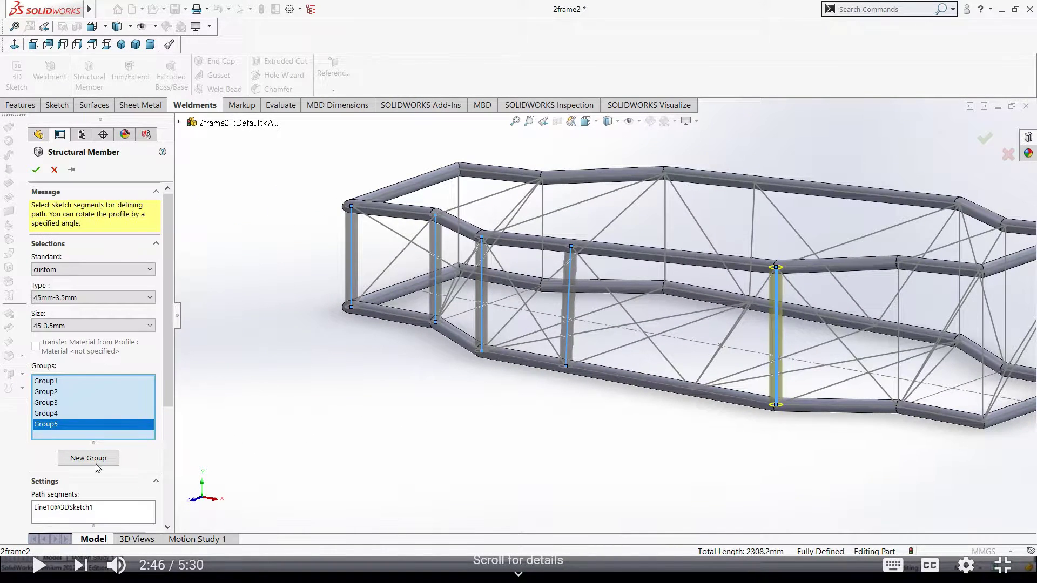
click(92, 458)
scroll(808, 304, up, 1)
click(808, 304)
click(102, 476)
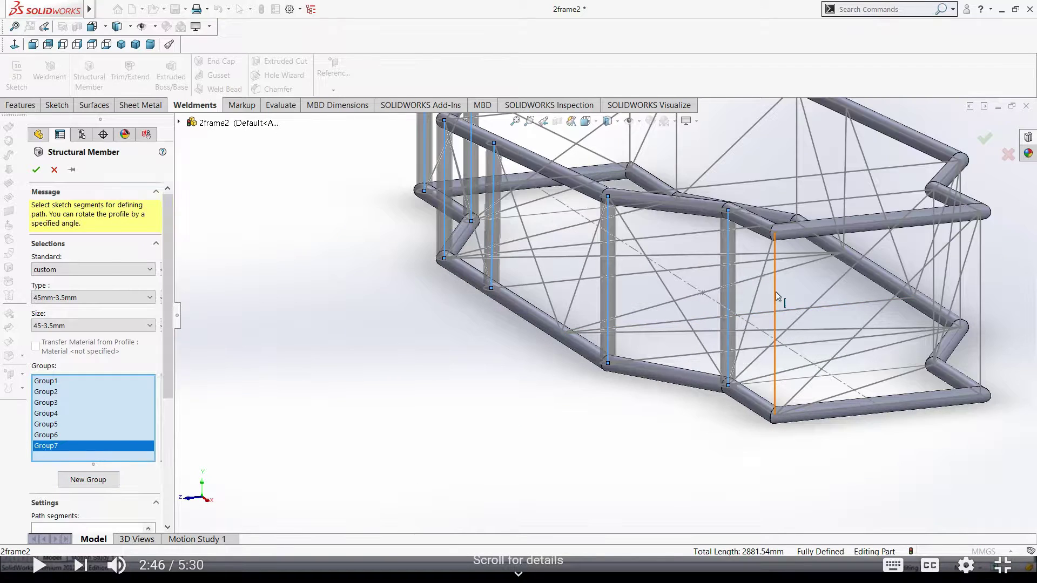
click(102, 480)
click(447, 324)
click(103, 490)
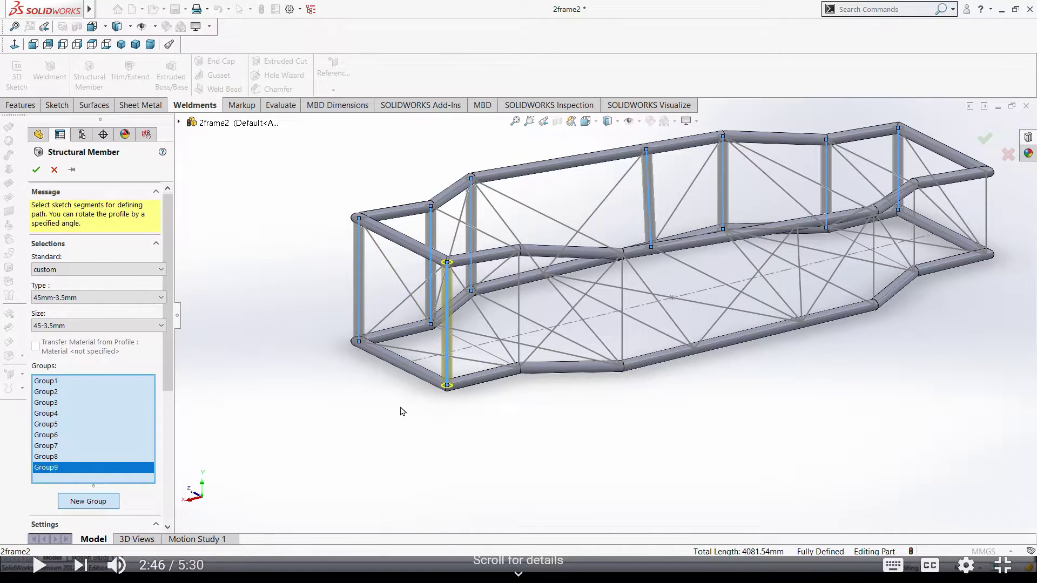
click(520, 294)
click(105, 505)
click(622, 312)
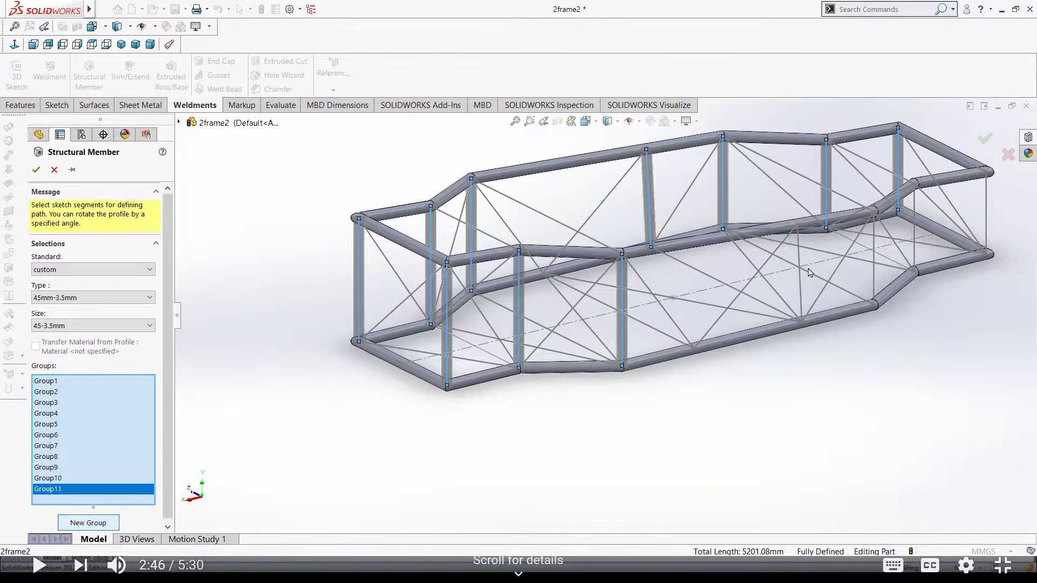
click(54, 169)
Restart the member and select all vertical lines as 45mm-3.5mm posts in one group
click(99, 79)
click(359, 291)
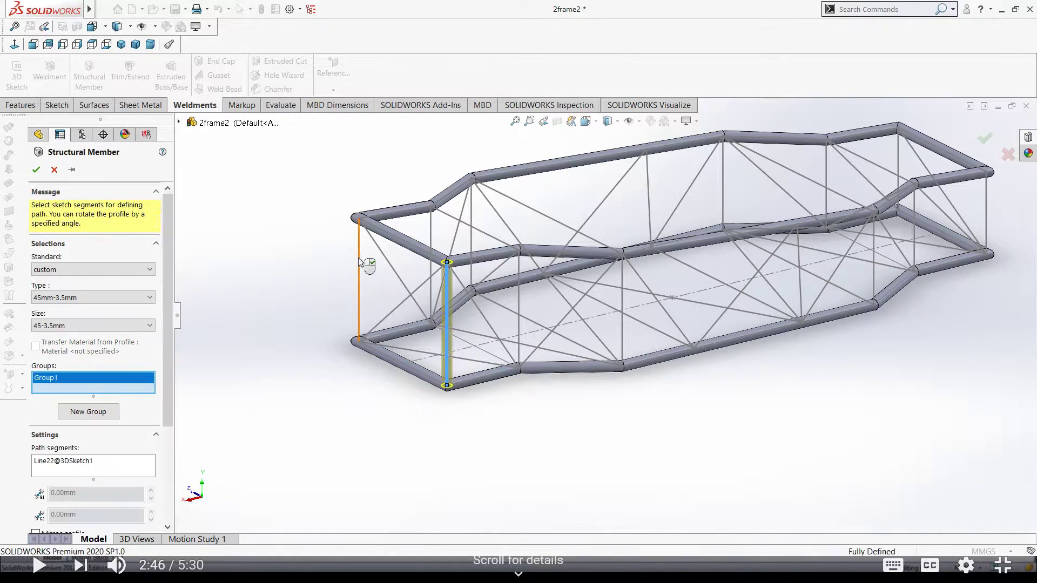
click(447, 302)
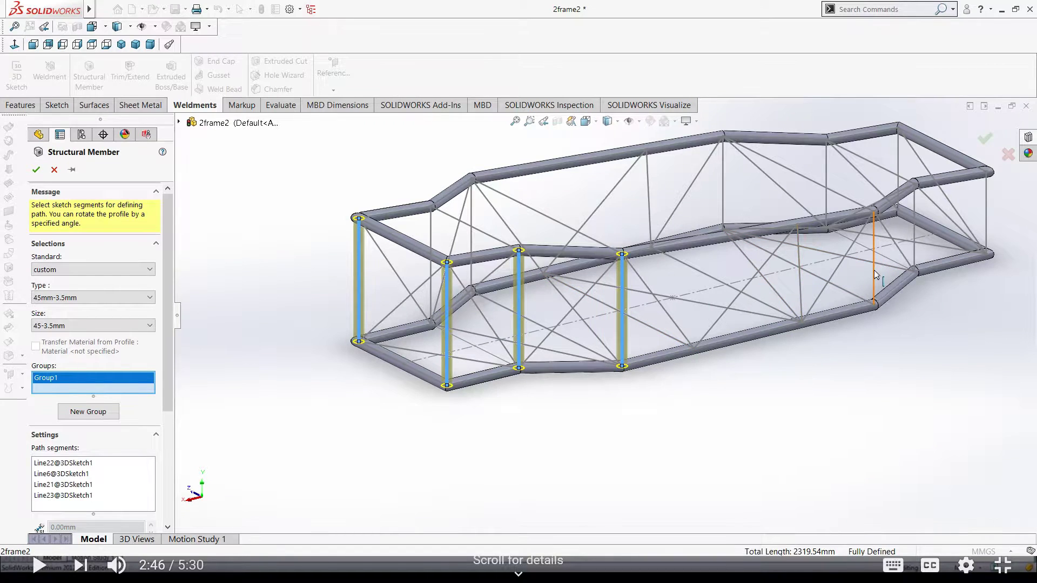
middle_drag(813, 289, 805, 330)
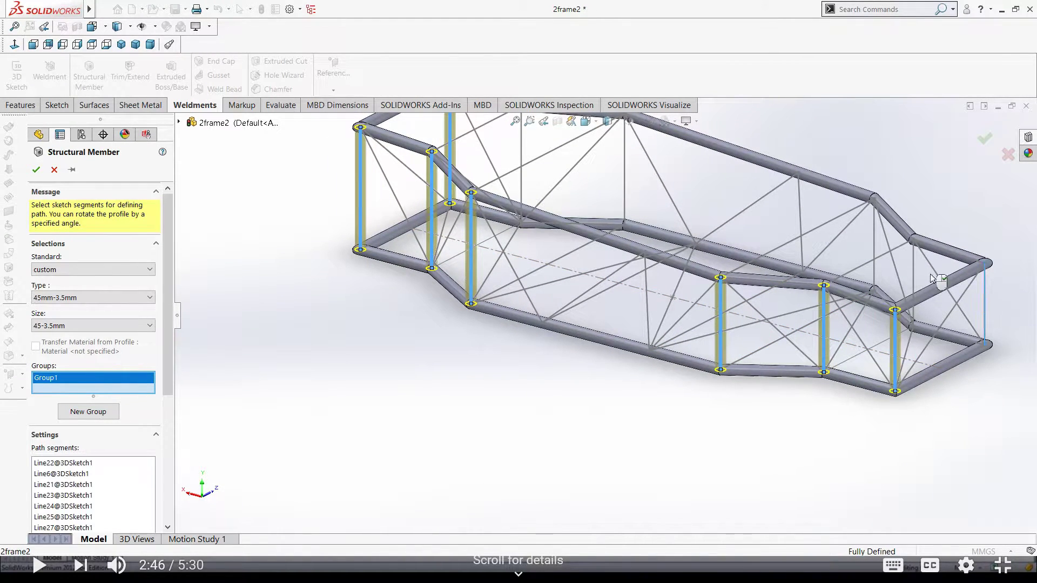
click(625, 165)
key(ctrl+3)
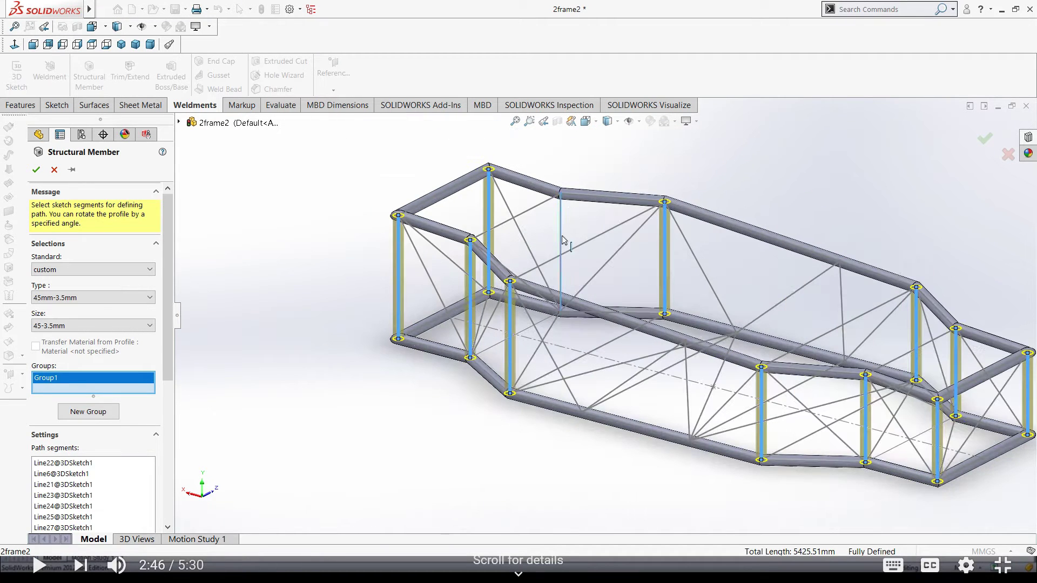
middle_drag(716, 444, 542, 424)
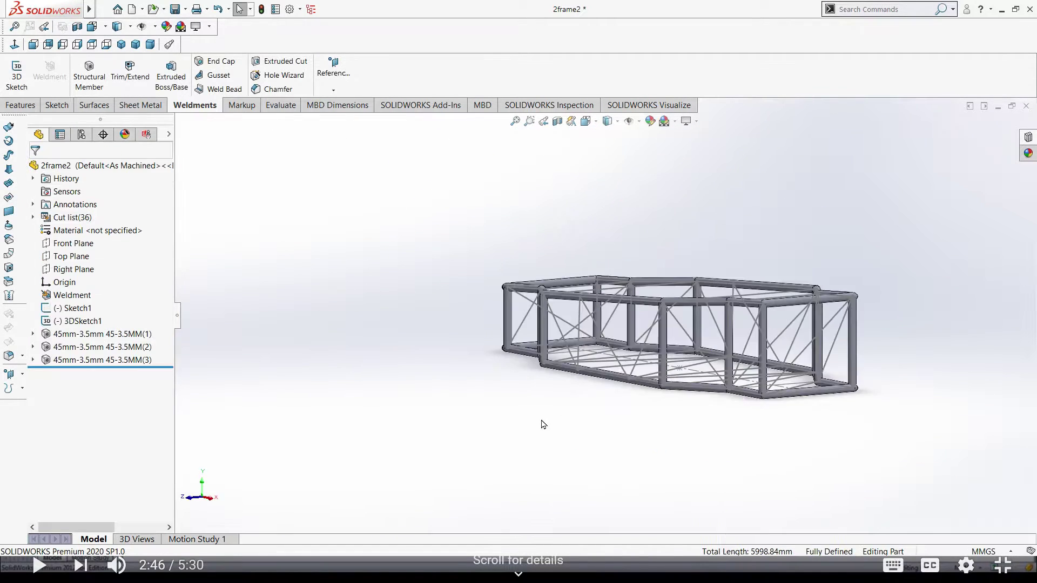
scroll(458, 335, down, 5)
click(144, 75)
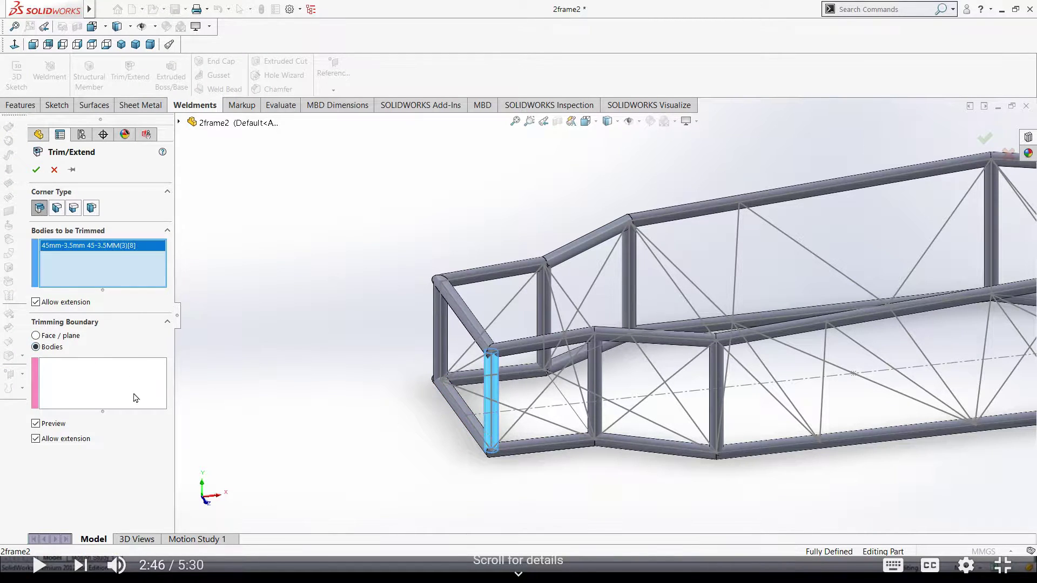
Trim the first vertical post against the rails meeting it
click(462, 314)
click(540, 340)
scroll(521, 417, down, 3)
click(562, 426)
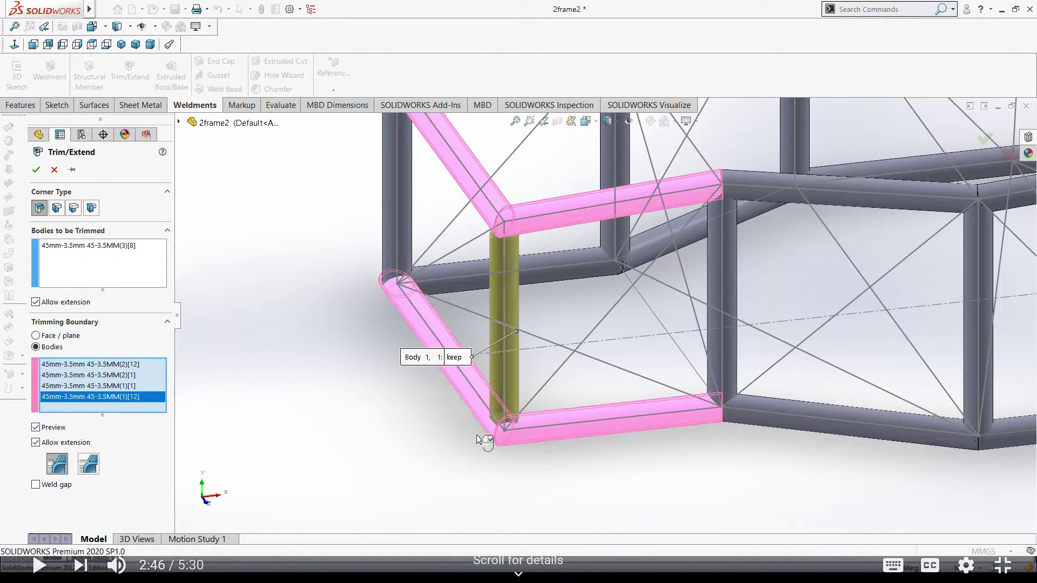
mouse_move(491, 279)
middle_down()
mouse_move(411, 303)
mouse_move(324, 302)
middle_up()
click(91, 207)
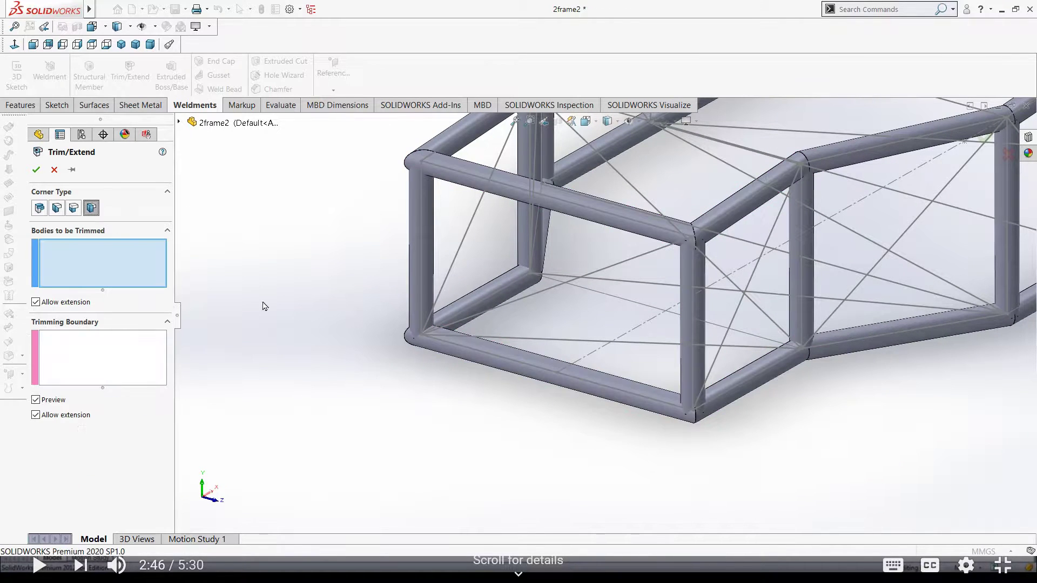
Trim the corner post against the top, bottom and upper cross rails using the plain trim corner type
click(89, 380)
click(693, 237)
click(718, 394)
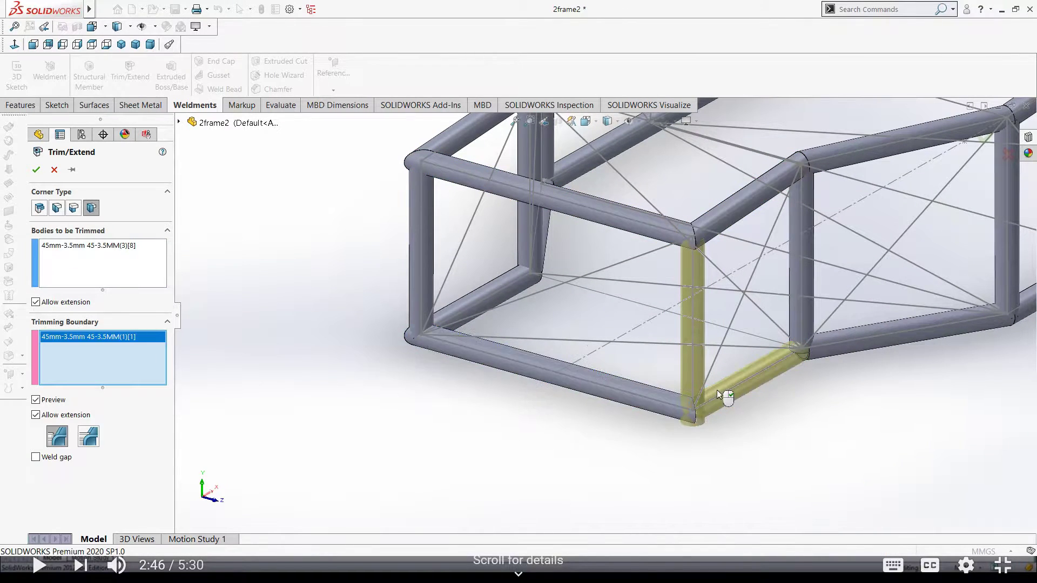
click(39, 209)
click(621, 397)
click(621, 213)
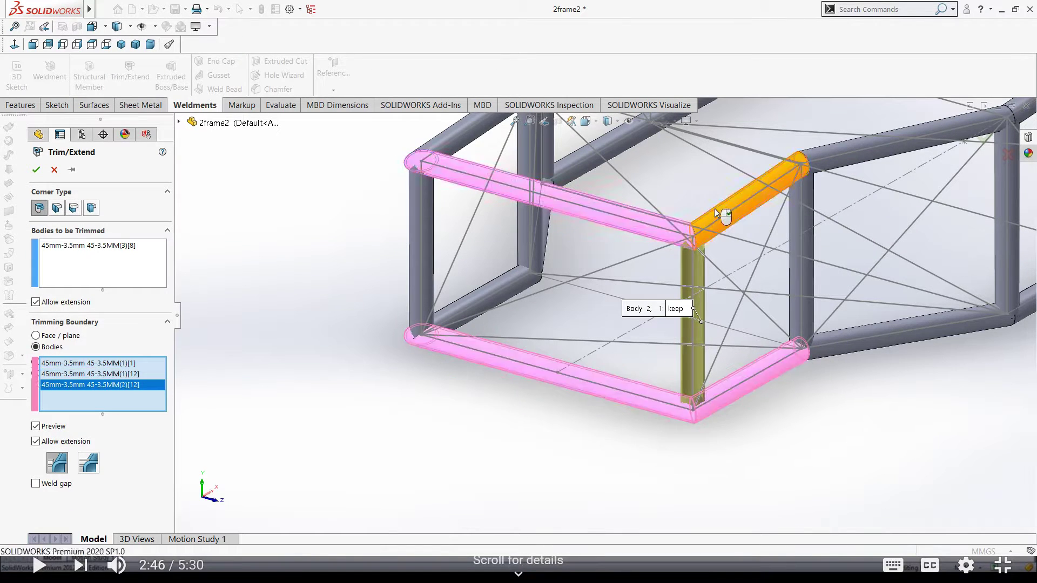
click(717, 212)
click(35, 169)
Trim the front corner post against the four rail tubes surrounding it
click(142, 84)
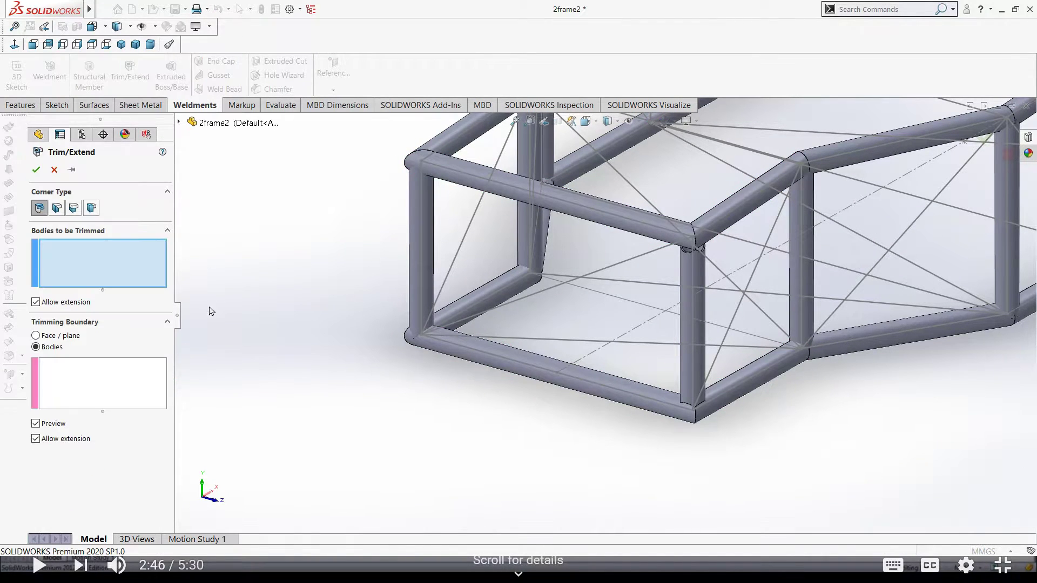
click(421, 243)
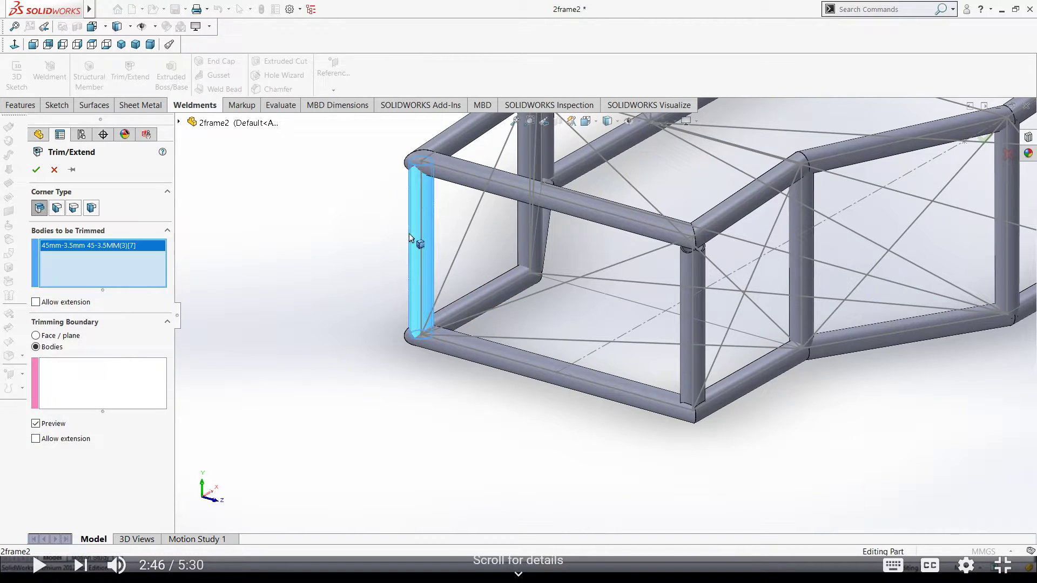
click(475, 172)
click(448, 143)
click(486, 300)
click(453, 346)
middle_drag(453, 345, 533, 285)
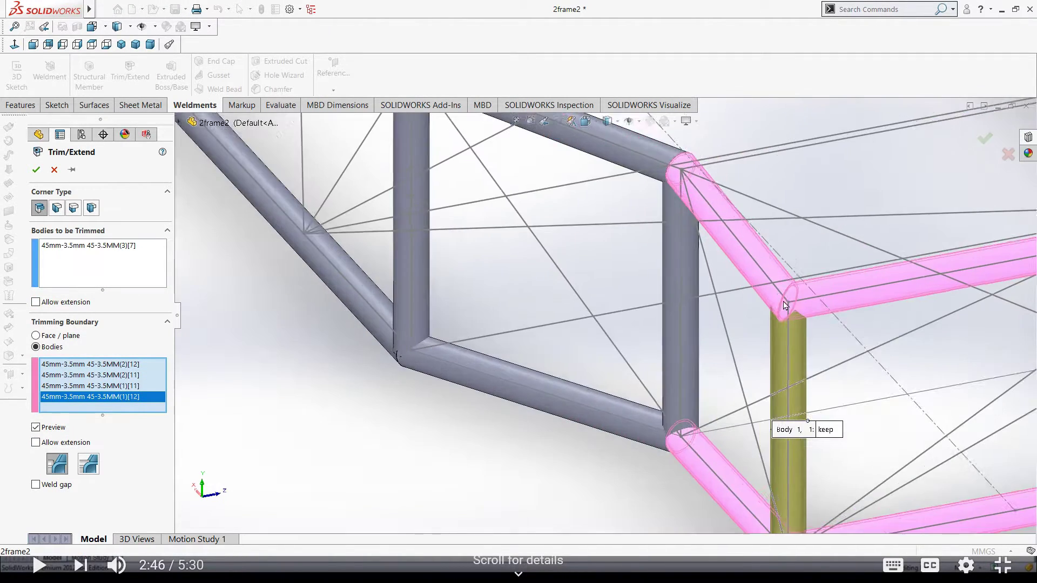
scroll(532, 285, down, 5)
click(35, 169)
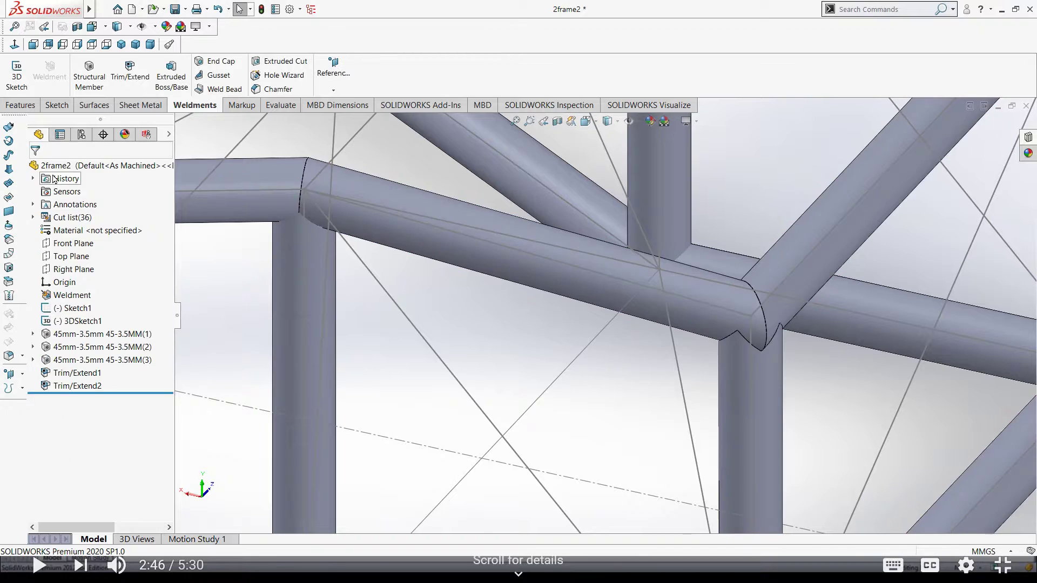
Select the first trim feature in the tree and rotate the frame to another corner
click(76, 373)
scroll(767, 315, up, 3)
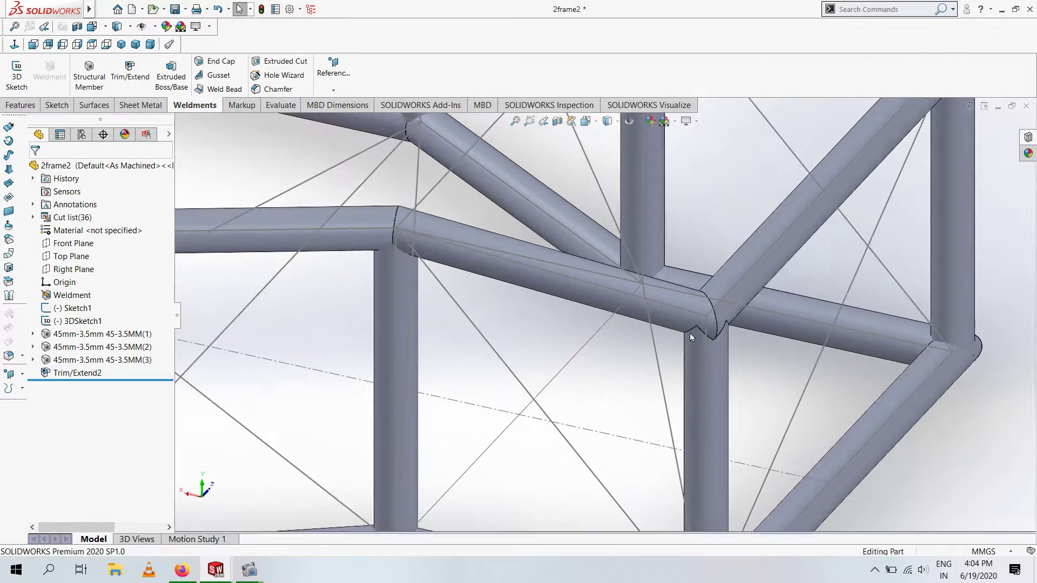
scroll(767, 316, up, 3)
scroll(767, 316, up, 3)
scroll(766, 316, up, 3)
middle_drag(767, 316, 594, 243)
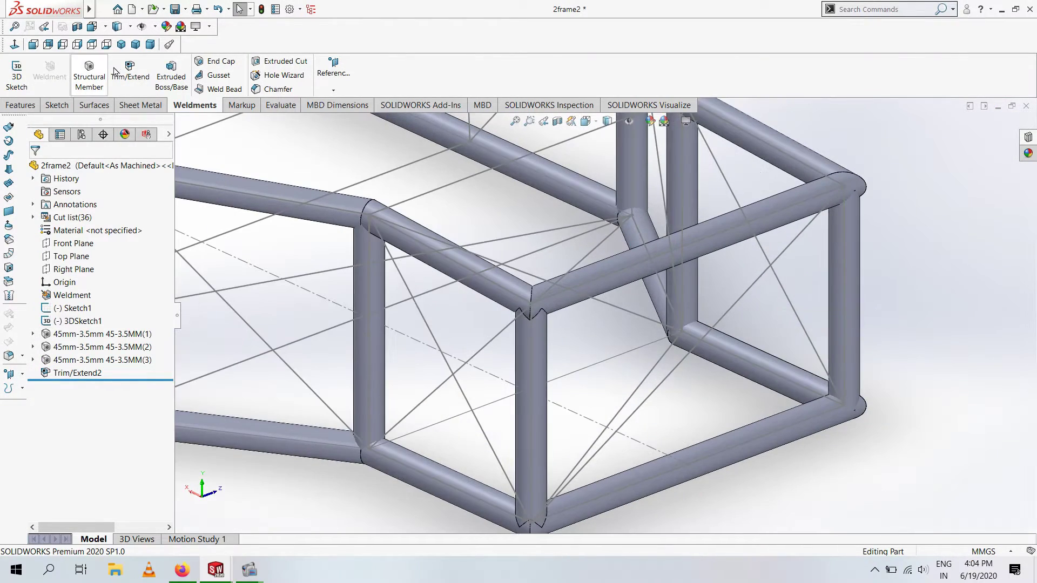
Trim the right corner vertical tube against its top and bottom rails
click(130, 71)
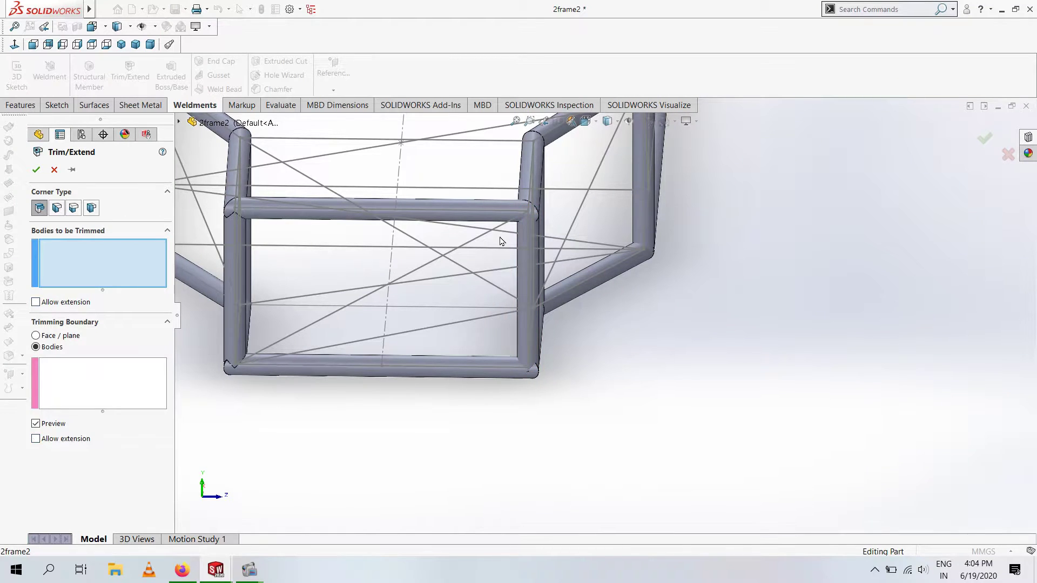
scroll(501, 241, down, 3)
click(567, 302)
click(540, 202)
click(528, 479)
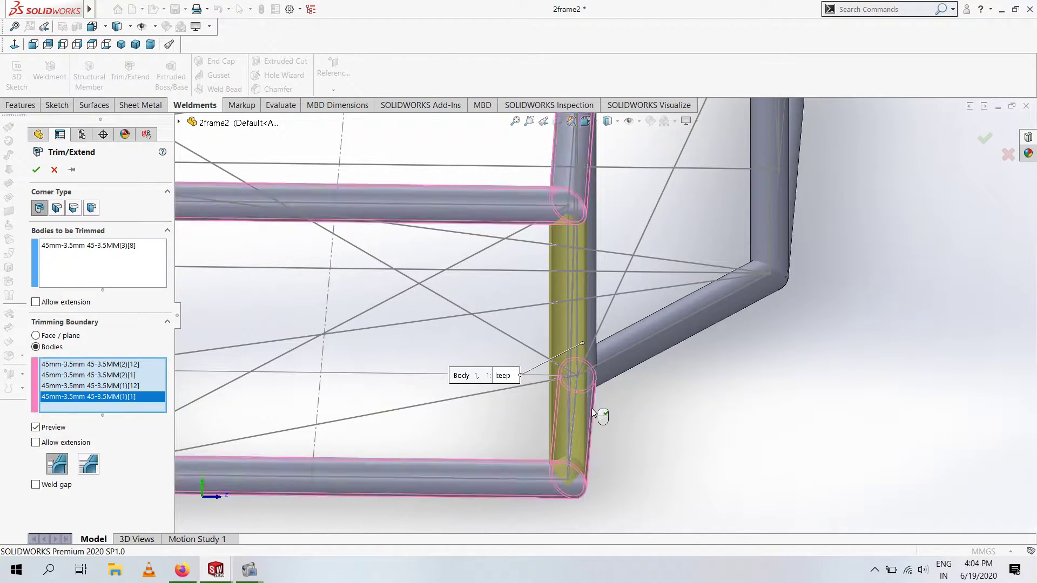
right_click(593, 413)
mouse_move(593, 413)
middle_down()
mouse_move(406, 435)
mouse_move(738, 280)
middle_up()
Trim the next vertical tube against four rail tubes, without extending the trimmed tube
key(Return)
click(645, 351)
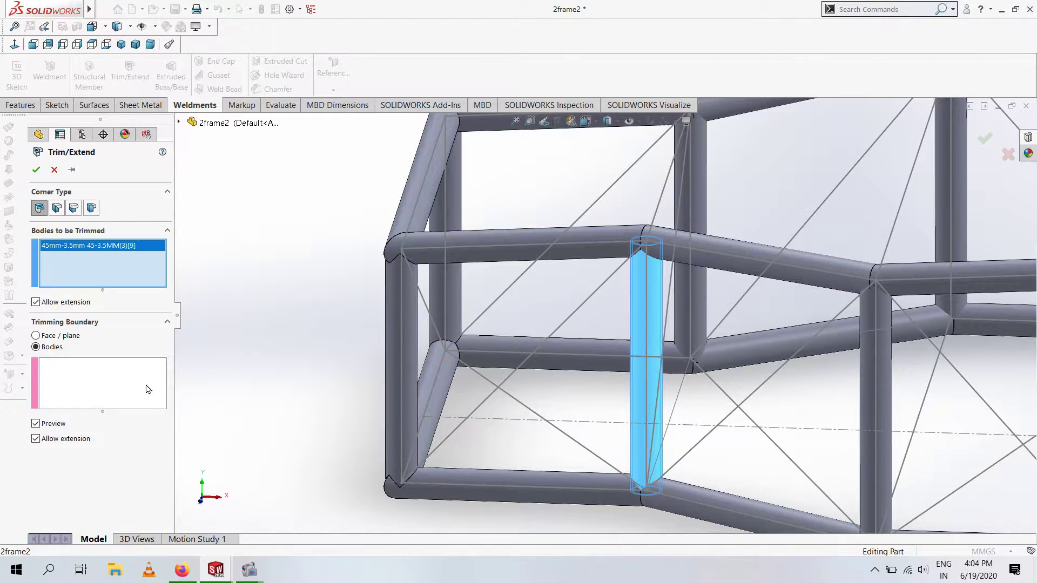
click(513, 244)
click(690, 240)
click(540, 485)
click(702, 500)
click(36, 303)
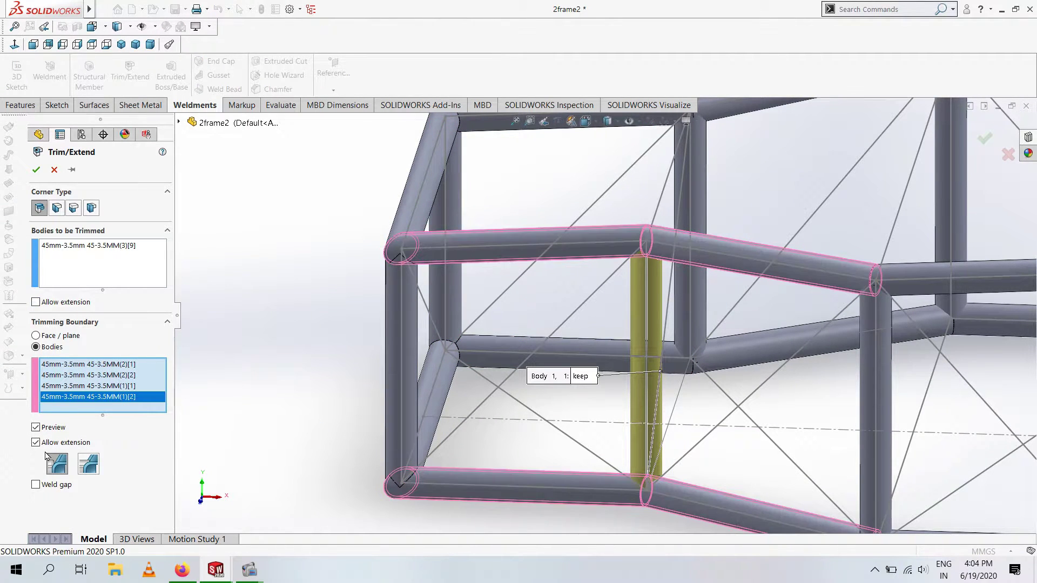
key(Return)
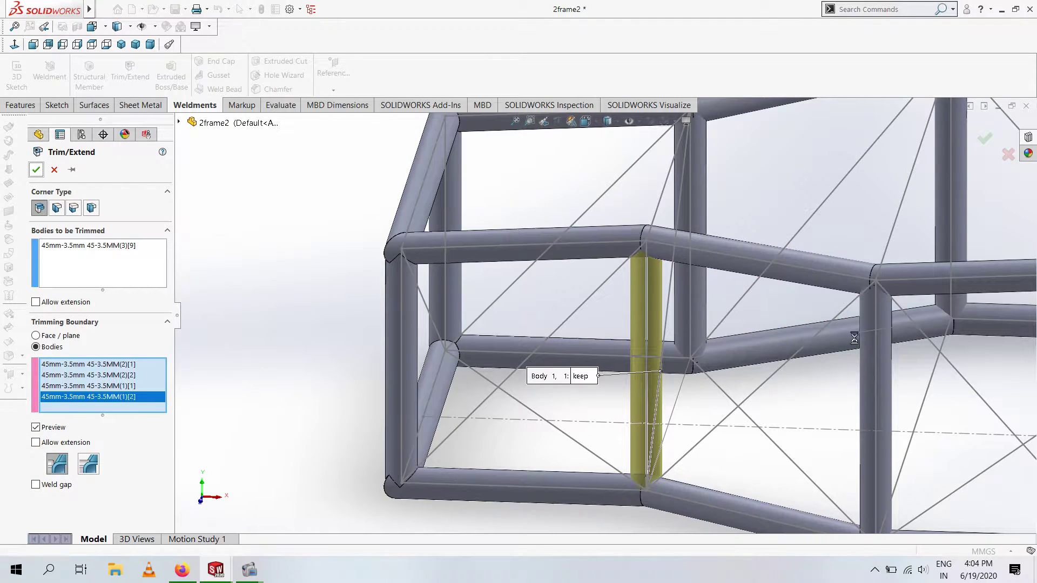
middle_drag(376, 447, 929, 330)
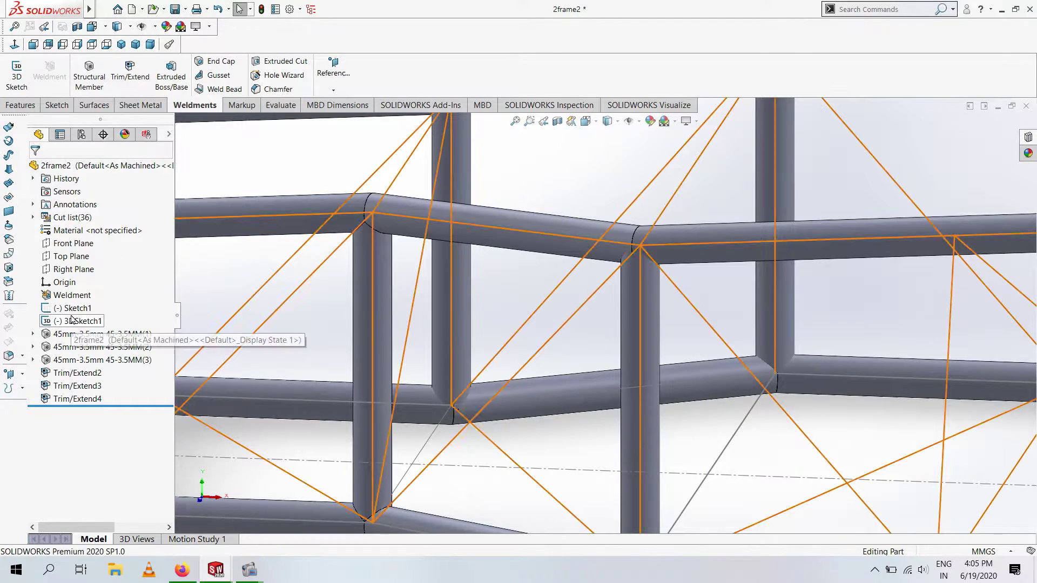
Trim the next vertical tube against four rail tubes as boundaries
scroll(605, 294, up, 3)
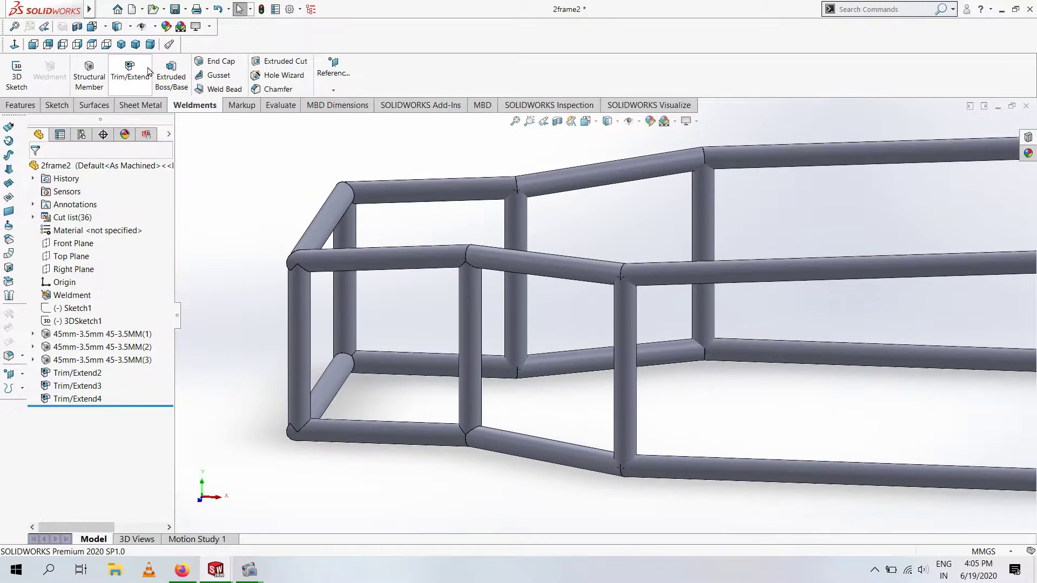
click(129, 73)
click(632, 400)
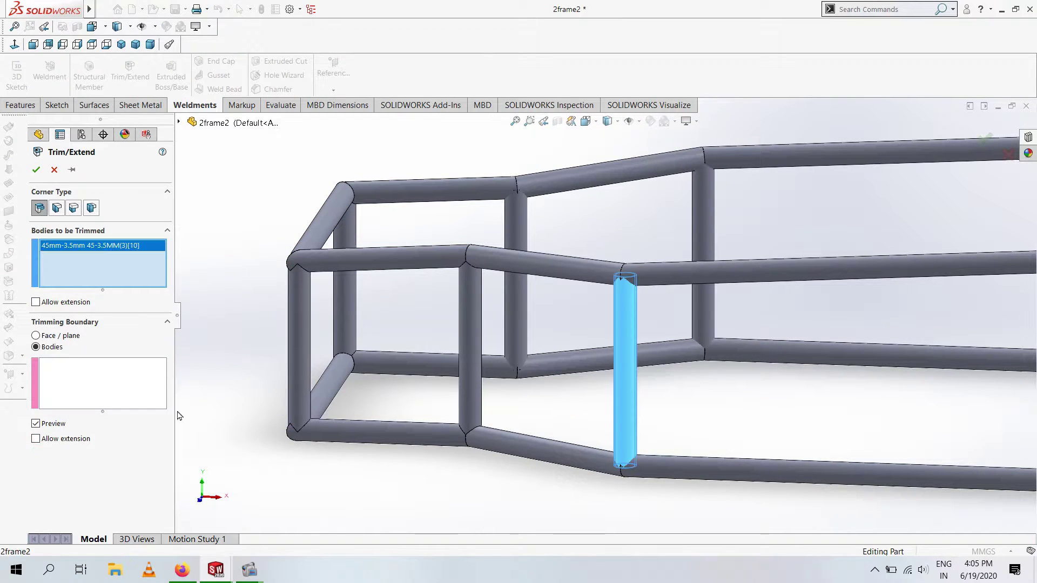
click(560, 287)
click(756, 273)
click(556, 452)
click(756, 467)
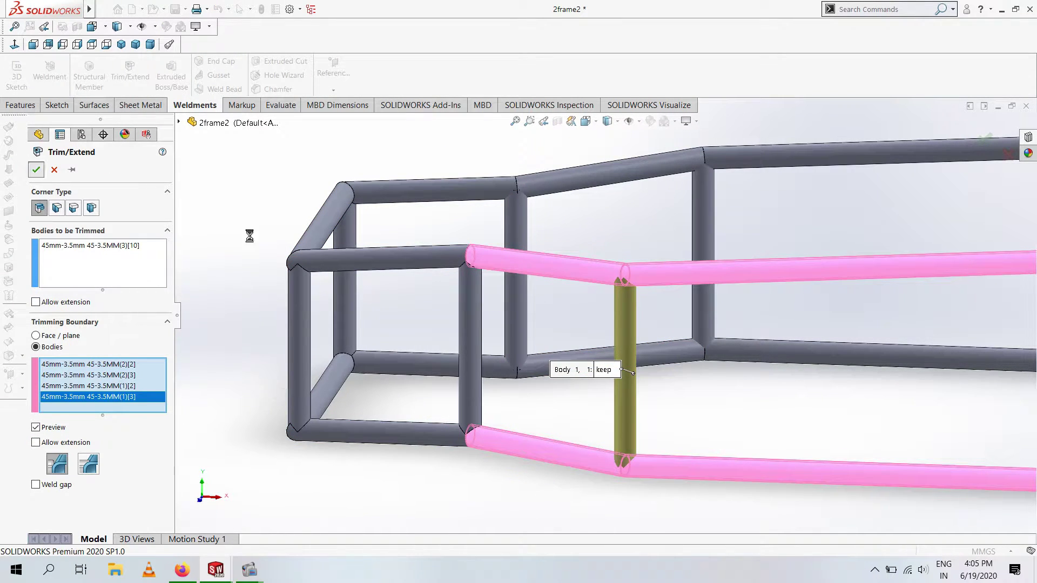
scroll(592, 297, down, 5)
click(595, 359)
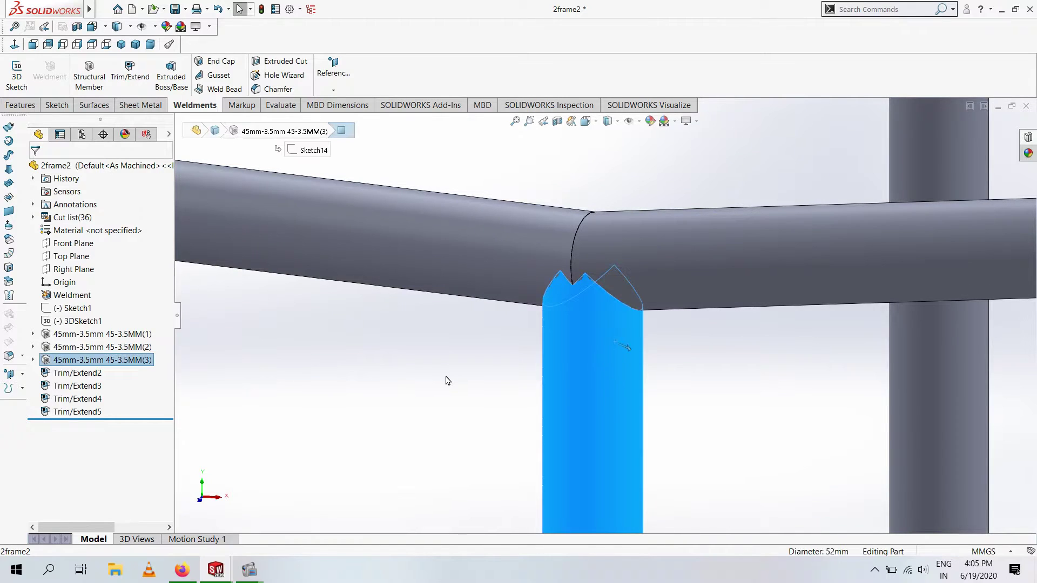
Revise Trim/Extend5 to allow boundary extension, inspect the top joint, and confirm
scroll(432, 381, up, 3)
key(Escape)
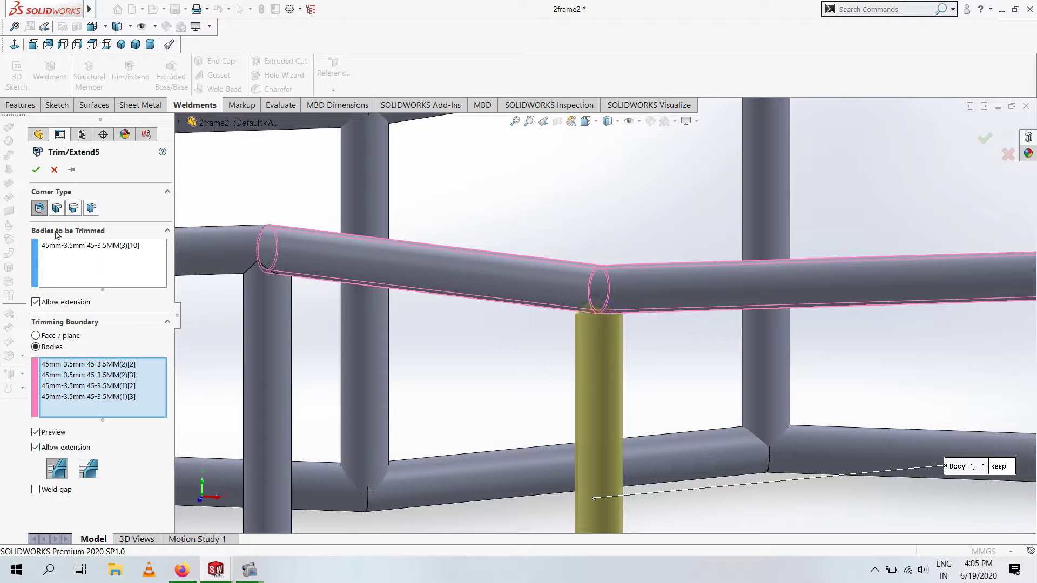
key(Return)
scroll(594, 303, down, 3)
scroll(667, 324, down, 3)
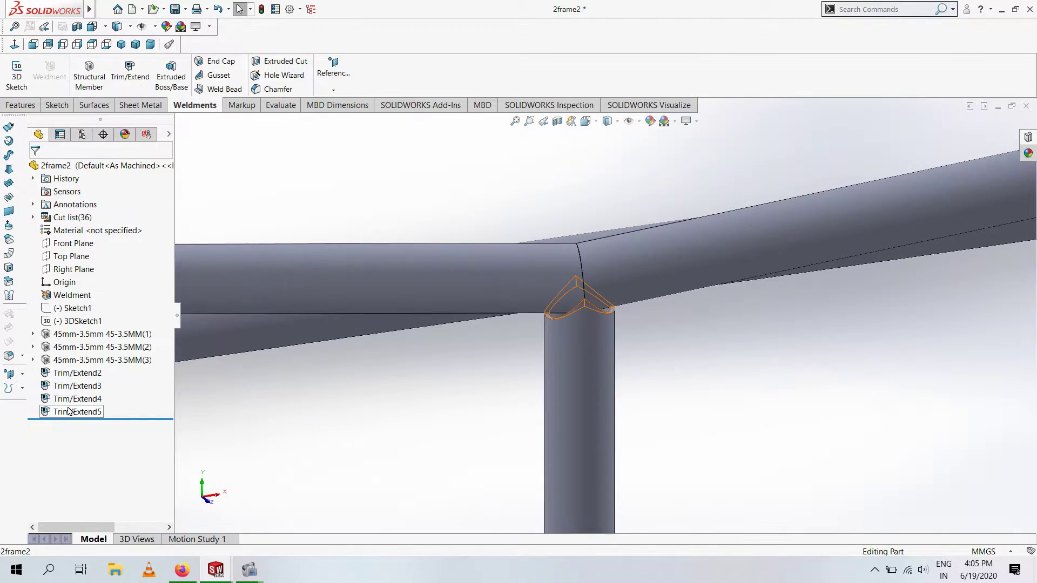
scroll(540, 354, up, 2)
middle_drag(540, 354, 614, 394)
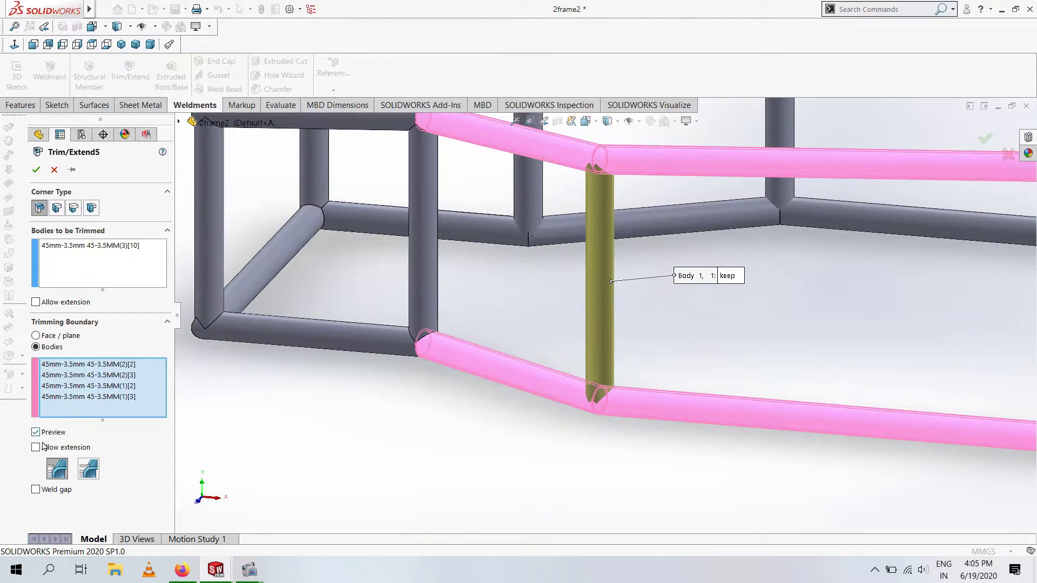
scroll(618, 202, down, 5)
middle_drag(617, 202, 594, 243)
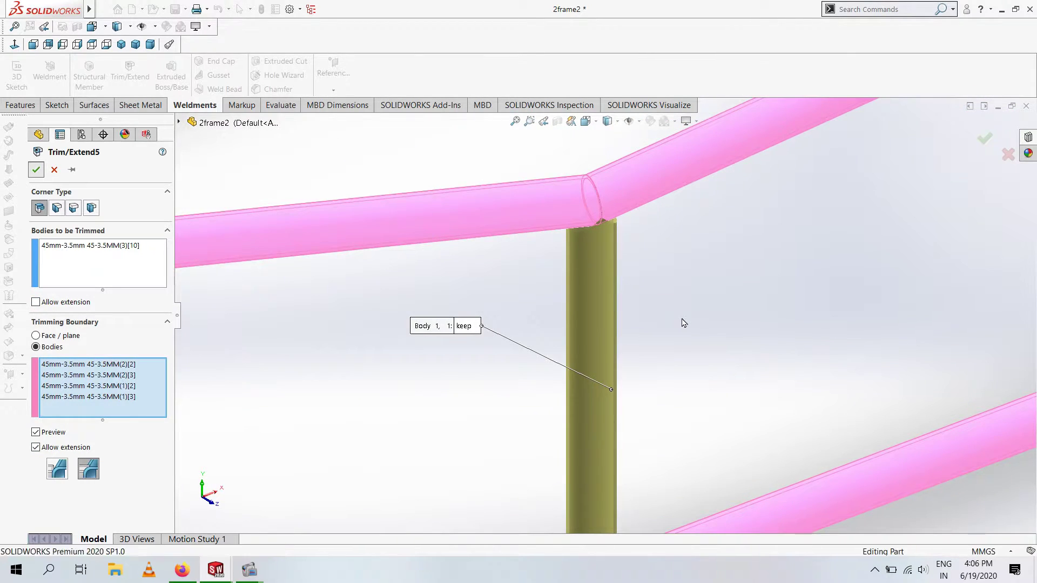
key(Return)
middle_drag(683, 322, 701, 380)
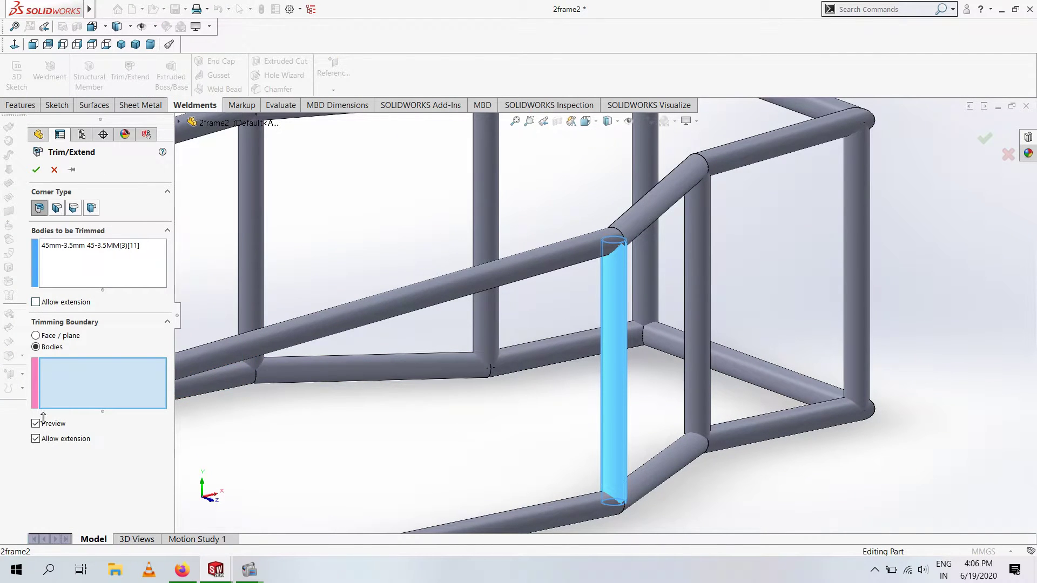
Create Trim/Extend6 against three rail tubes with boundary extension allowed
click(567, 254)
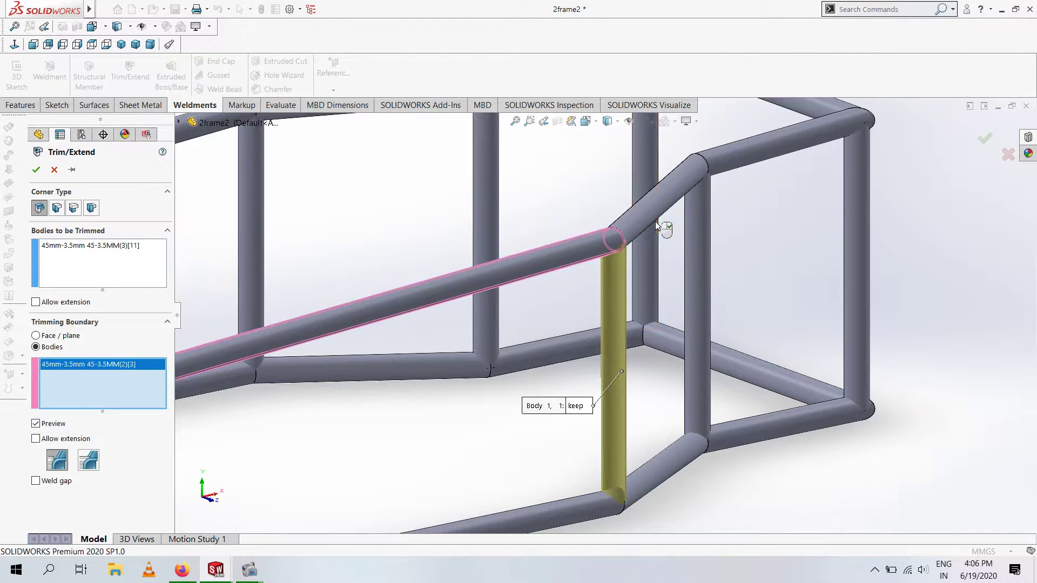
click(648, 201)
click(660, 486)
click(36, 442)
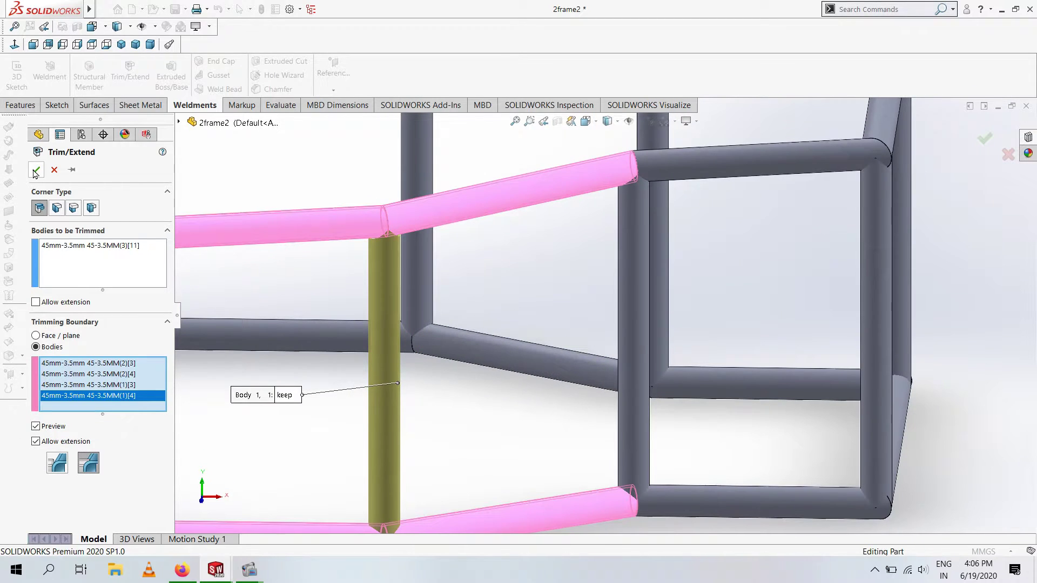
click(35, 171)
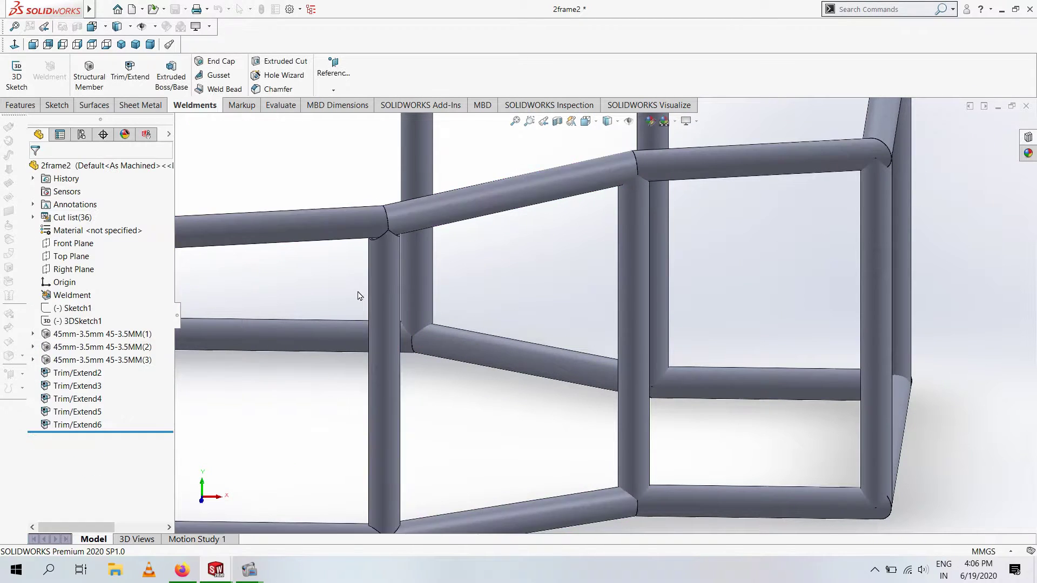
Reopen Trim/Extend6, inspect the trimmed joint, and confirm it
scroll(572, 229, up, 5)
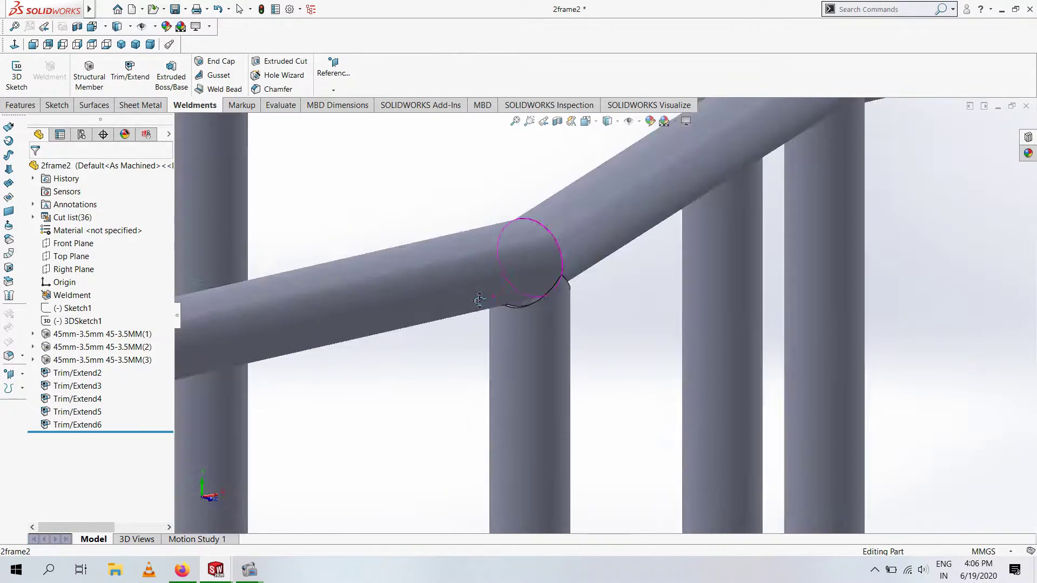
click(75, 390)
scroll(591, 310, down, 3)
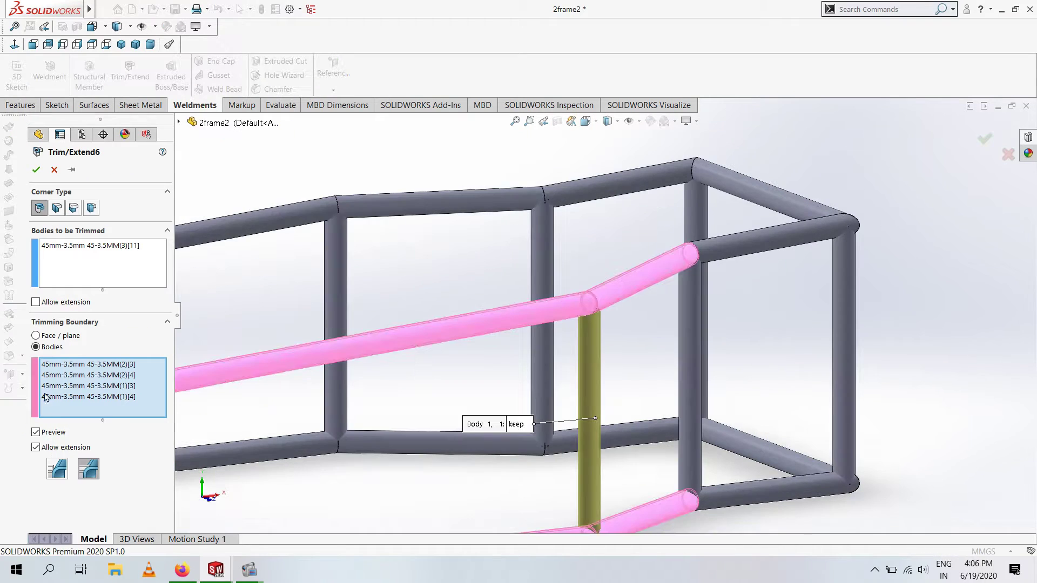
scroll(595, 294, down, 5)
middle_drag(595, 294, 590, 261)
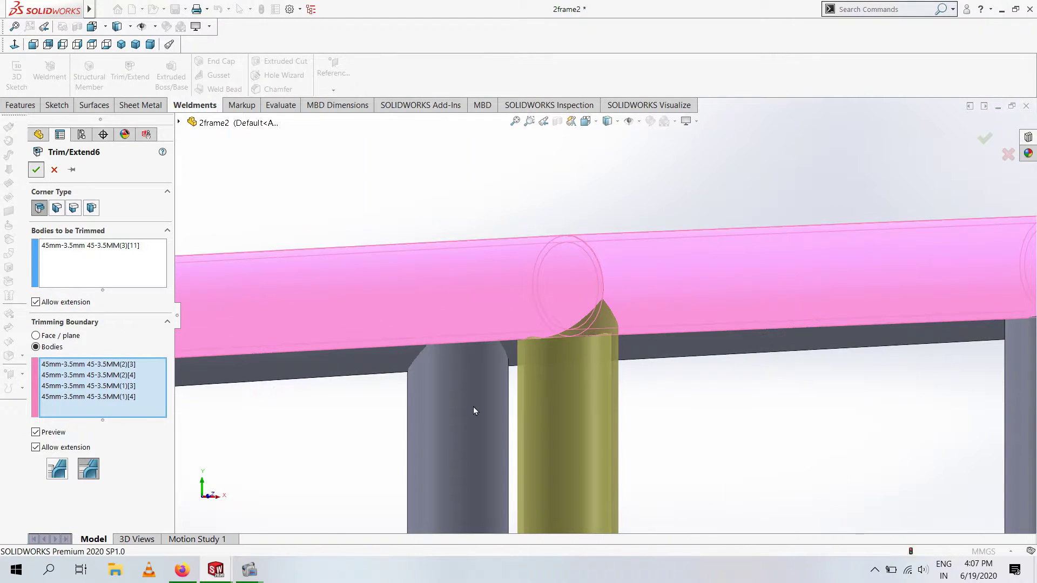
key(Return)
mouse_move(601, 402)
middle_down()
mouse_move(722, 383)
mouse_move(555, 300)
mouse_move(491, 303)
middle_up()
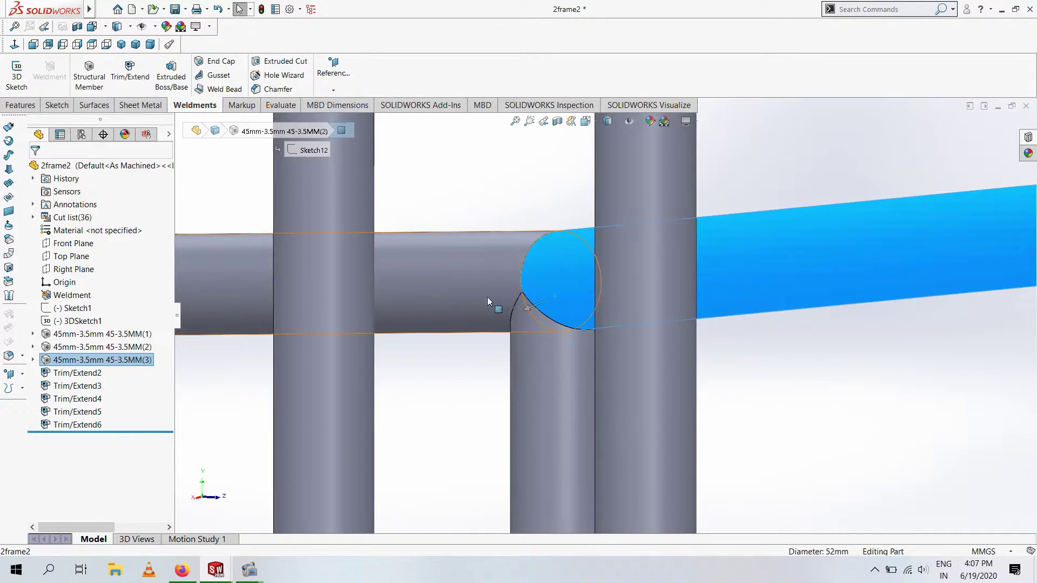
scroll(463, 410, up, 3)
scroll(732, 434, up, 3)
middle_drag(733, 437, 665, 335)
Trim the next vertical tube against two bottom rails as Trim/Extend7
key(Return)
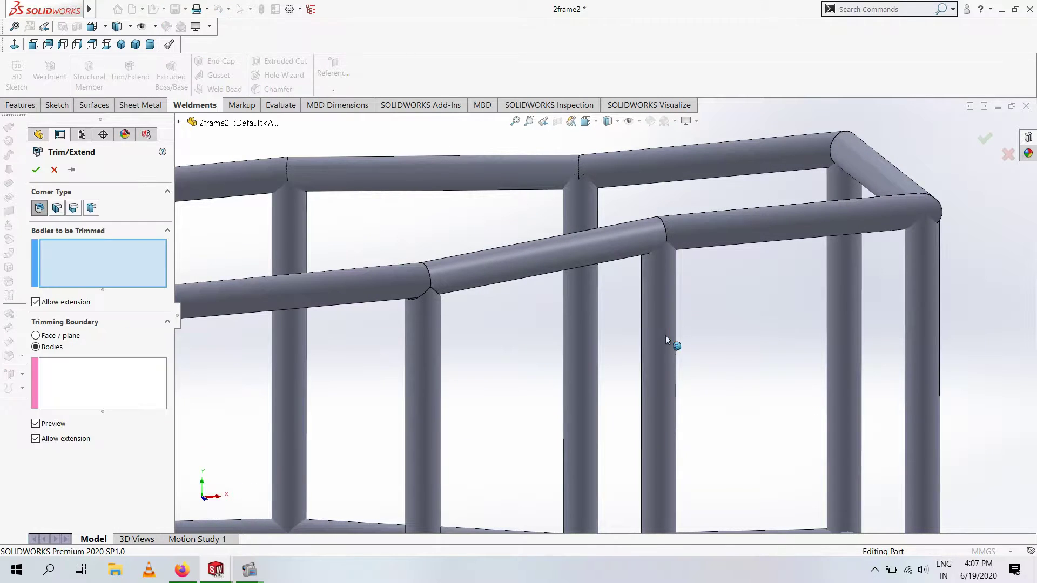
click(665, 335)
scroll(741, 344, up, 3)
click(594, 494)
click(671, 498)
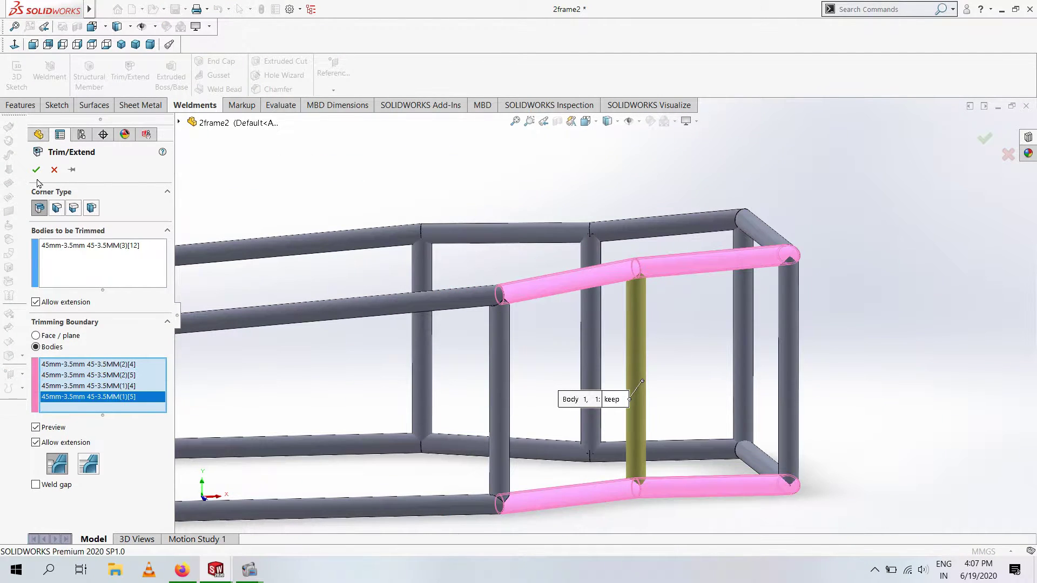
key(Return)
scroll(809, 309, down, 3)
middle_drag(809, 310, 567, 413)
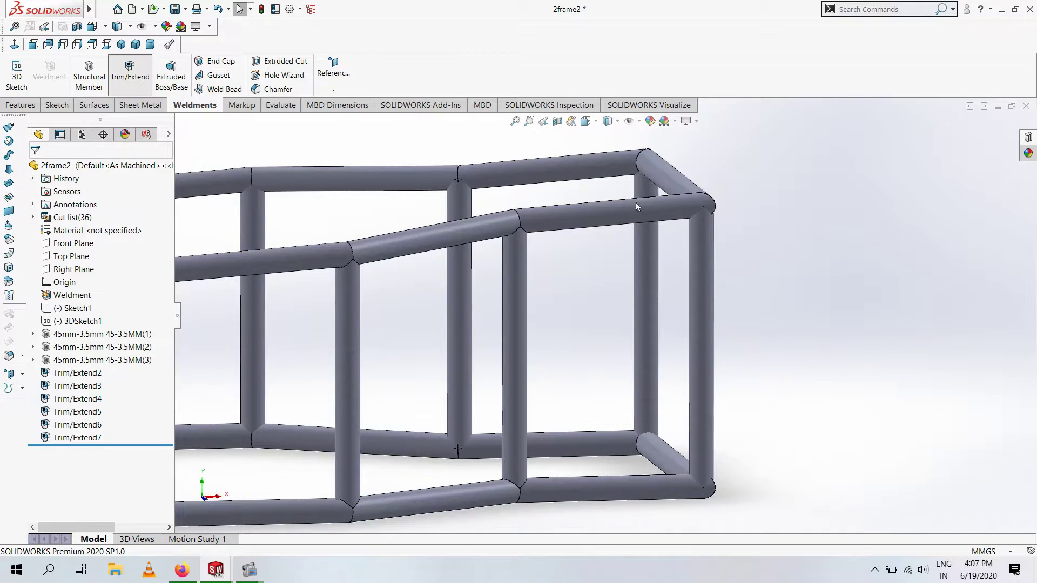
Set up a trim of the right-end vertical tube against four rail tubes
key(Return)
click(711, 350)
click(605, 208)
click(675, 175)
click(600, 489)
click(667, 454)
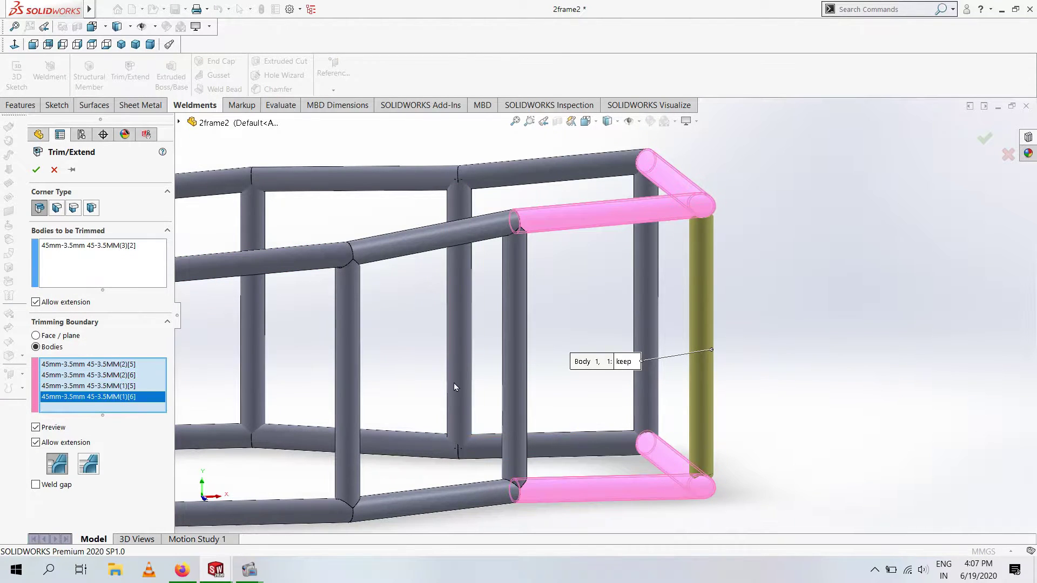
scroll(454, 386, up, 2)
scroll(710, 225, down, 5)
Turn off extension for both the trimmed tube and the boundaries, then confirm Trim/Extend8
click(36, 303)
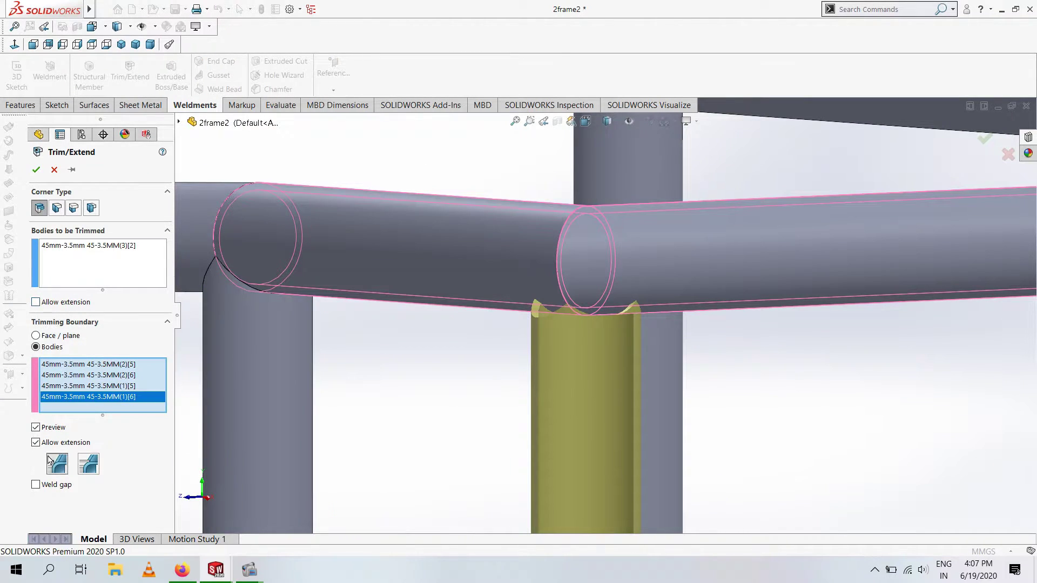
click(36, 442)
scroll(613, 377, up, 5)
mouse_move(454, 312)
middle_down()
mouse_move(250, 305)
mouse_move(394, 351)
mouse_move(278, 296)
middle_up()
click(35, 441)
scroll(319, 270, down, 3)
scroll(355, 388, down, 3)
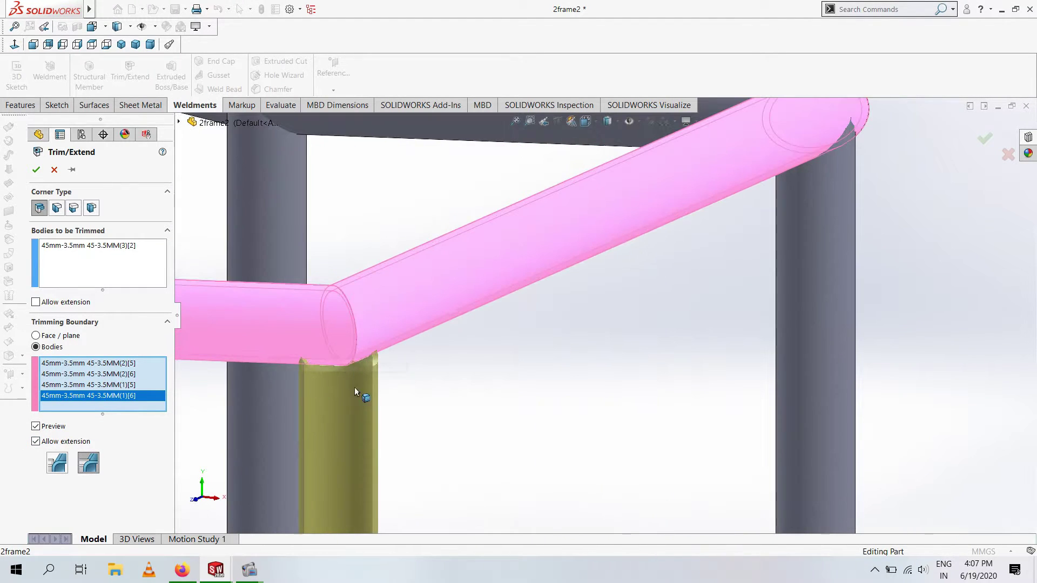
click(35, 302)
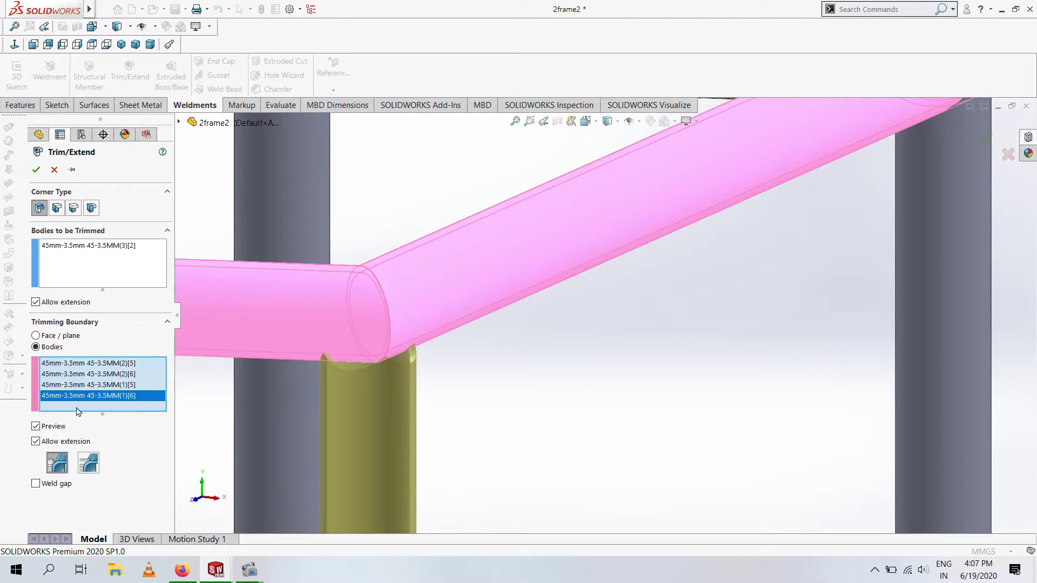
click(35, 441)
scroll(310, 348, up, 5)
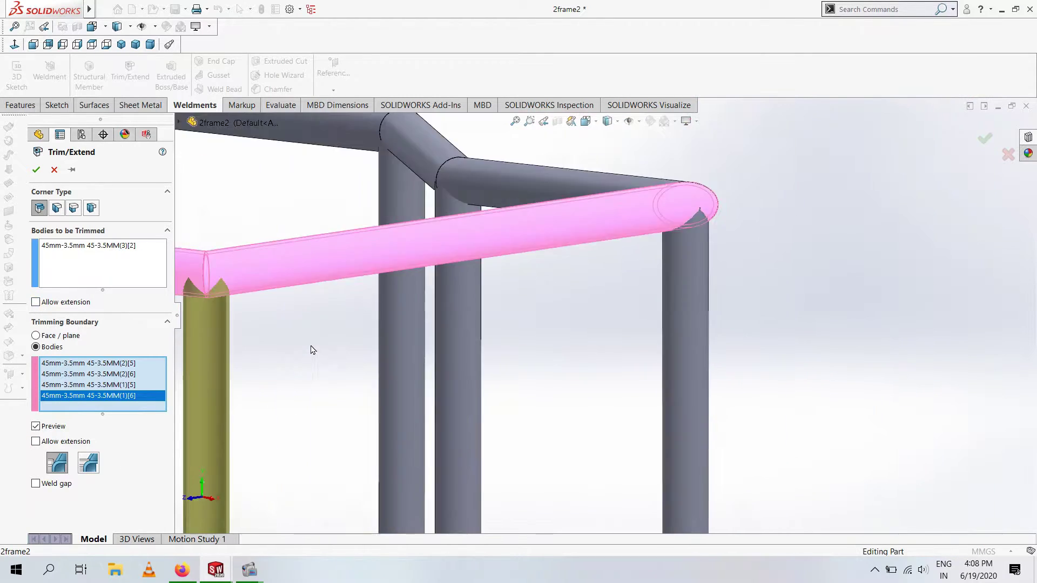
scroll(277, 479, up, 2)
key(Return)
scroll(365, 347, down, 5)
middle_drag(365, 347, 251, 303)
scroll(374, 387, up, 3)
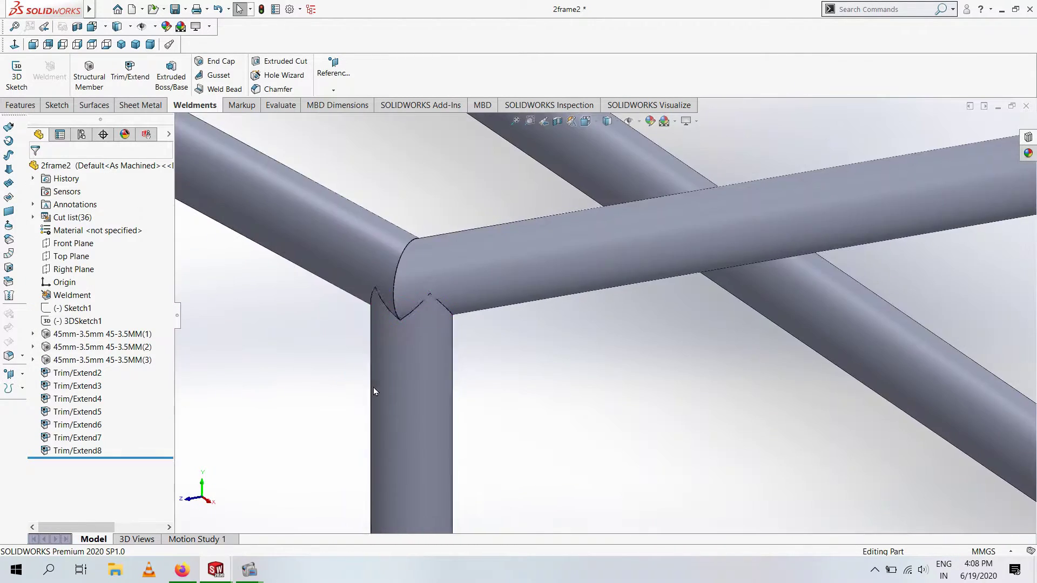
scroll(373, 387, up, 4)
Delete the unwanted vertical tube from the frame
click(552, 339)
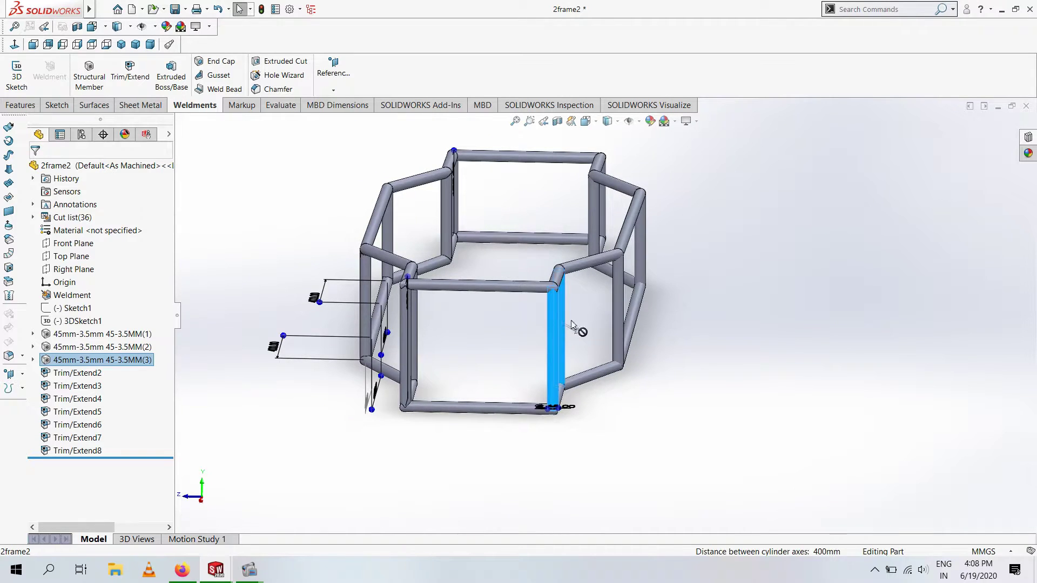
key(Delete)
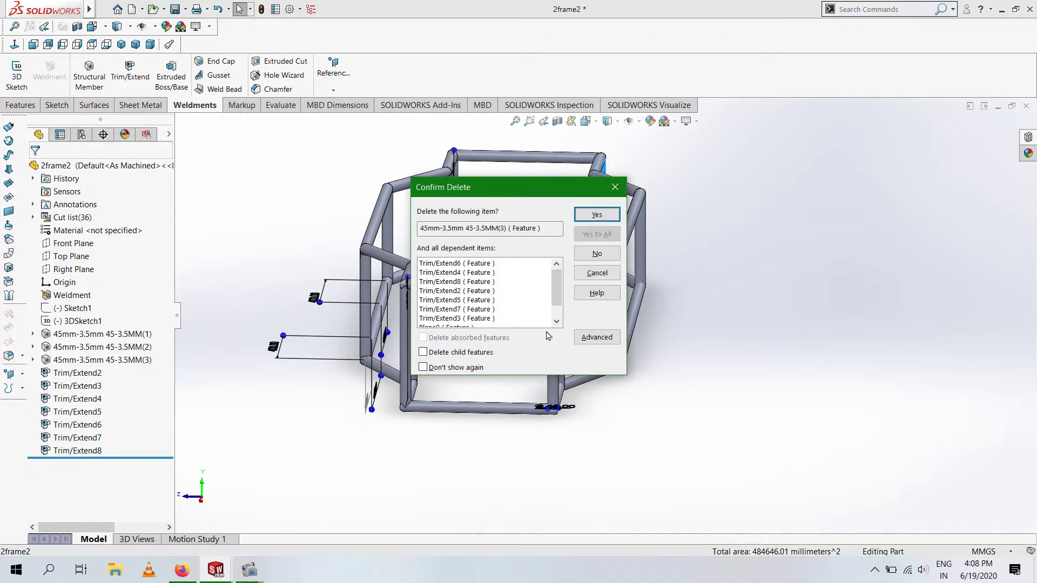
click(596, 212)
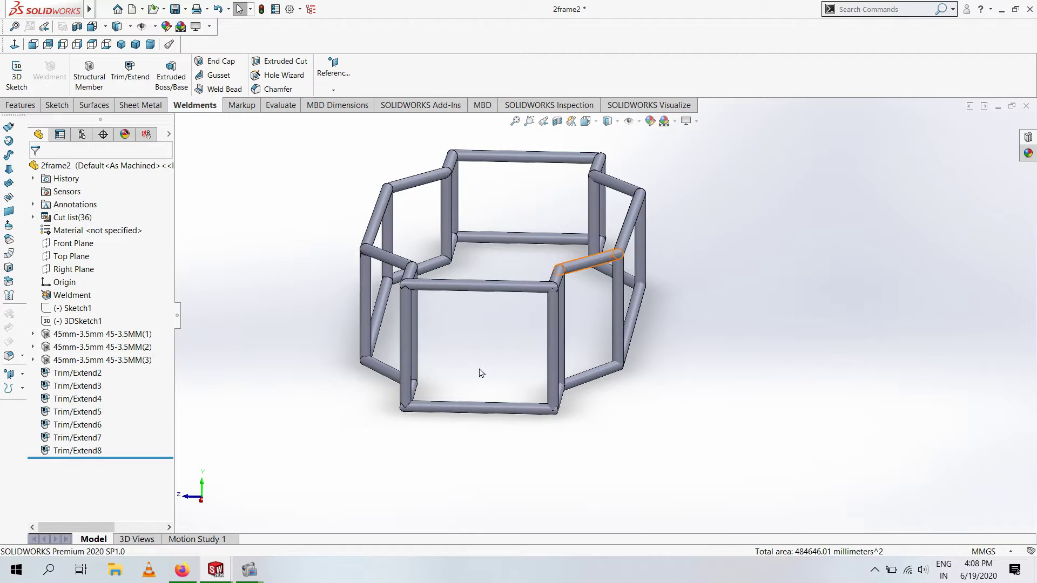
Edit the structural member to remove two vertical tubes from its path
right_click(70, 357)
click(77, 303)
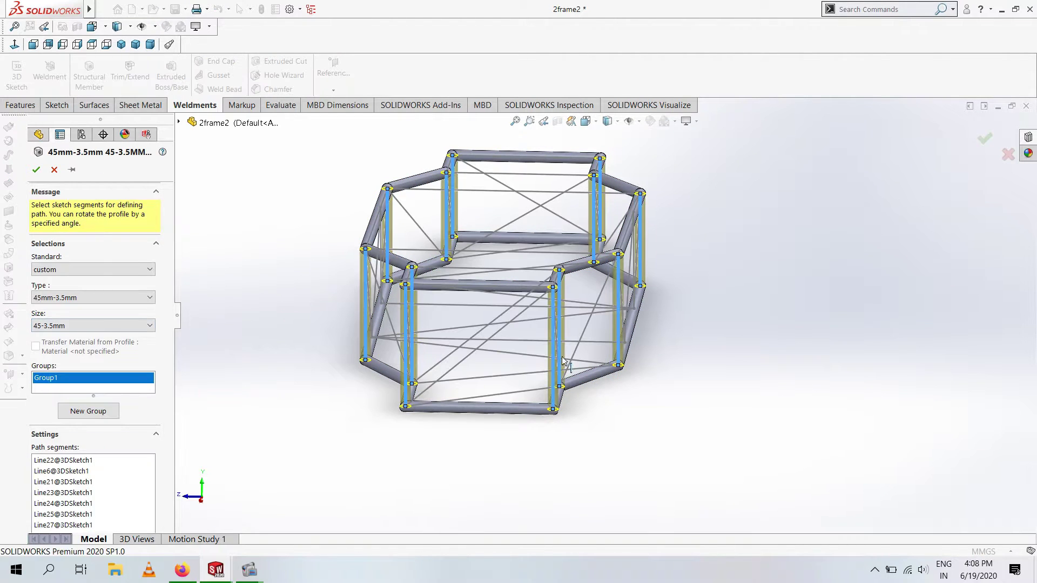
scroll(646, 247, down, 5)
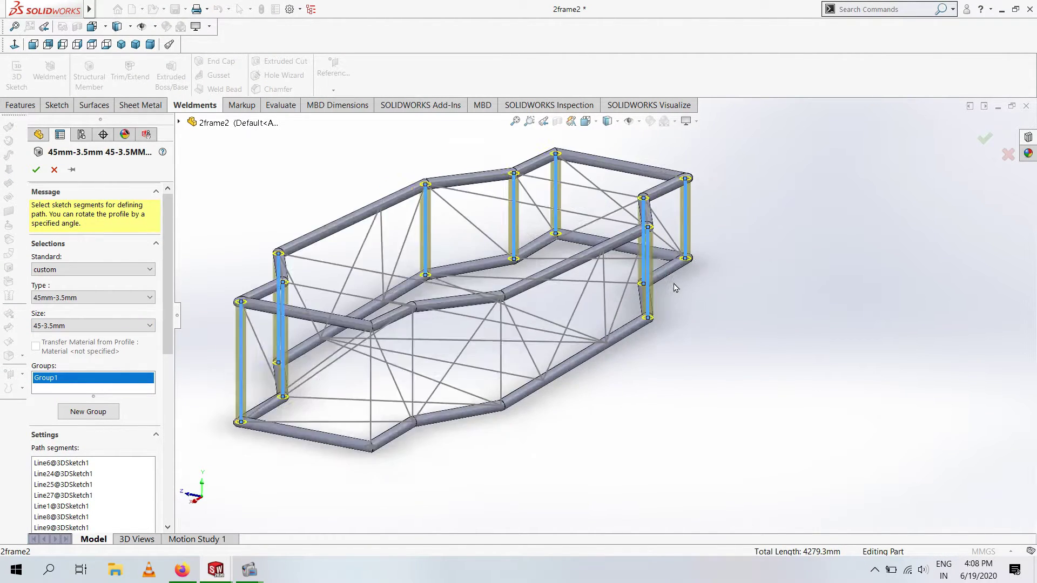
click(637, 243)
click(639, 258)
scroll(697, 257, down, 3)
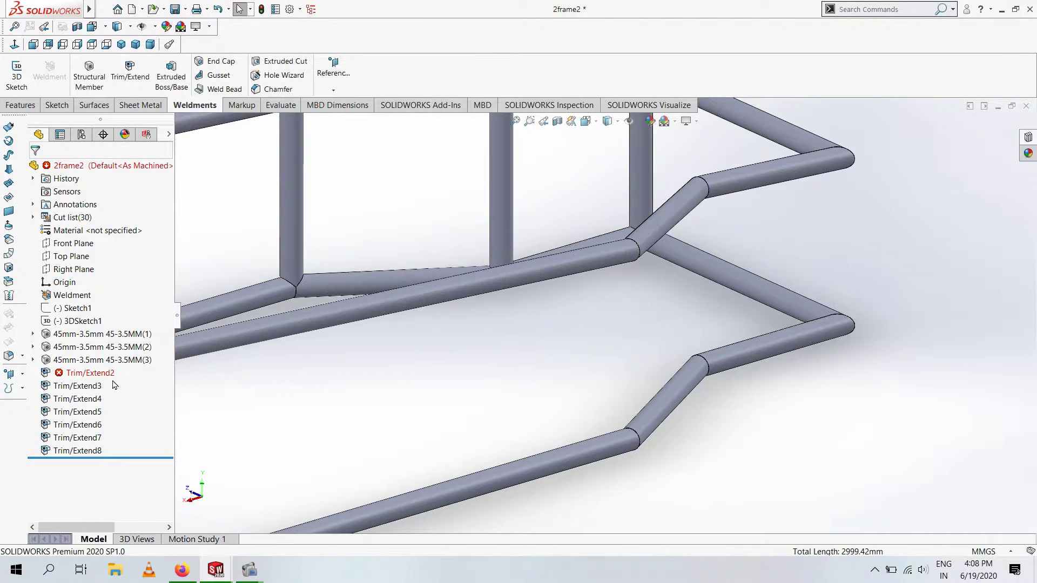
Delete the failed Trim/Extend2 feature
click(100, 378)
key(Delete)
key(Return)
Mirror the trimmed tube bodies about the Front Plane to create Mirror1
key(f)
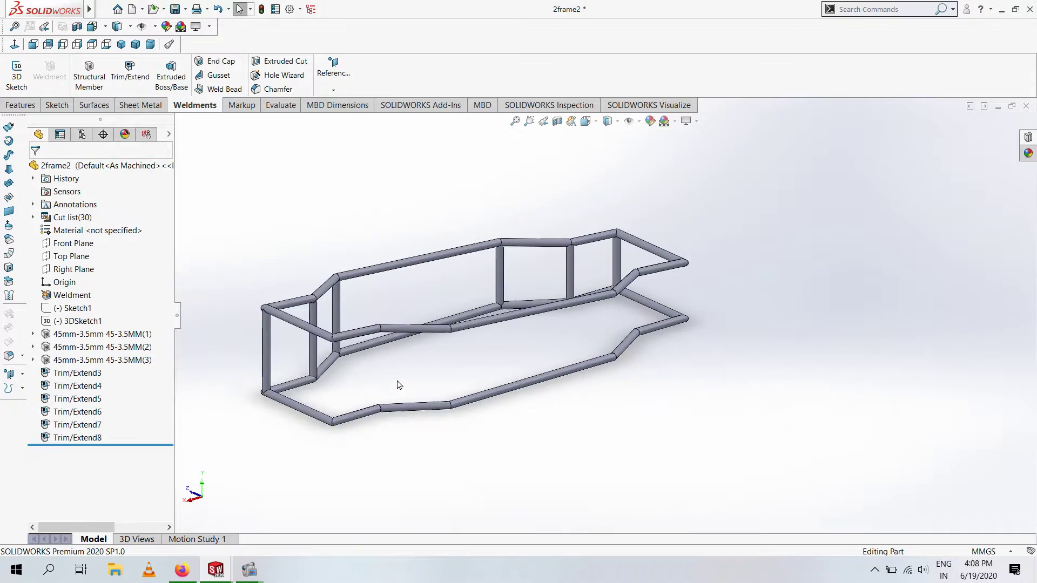
click(20, 105)
click(488, 90)
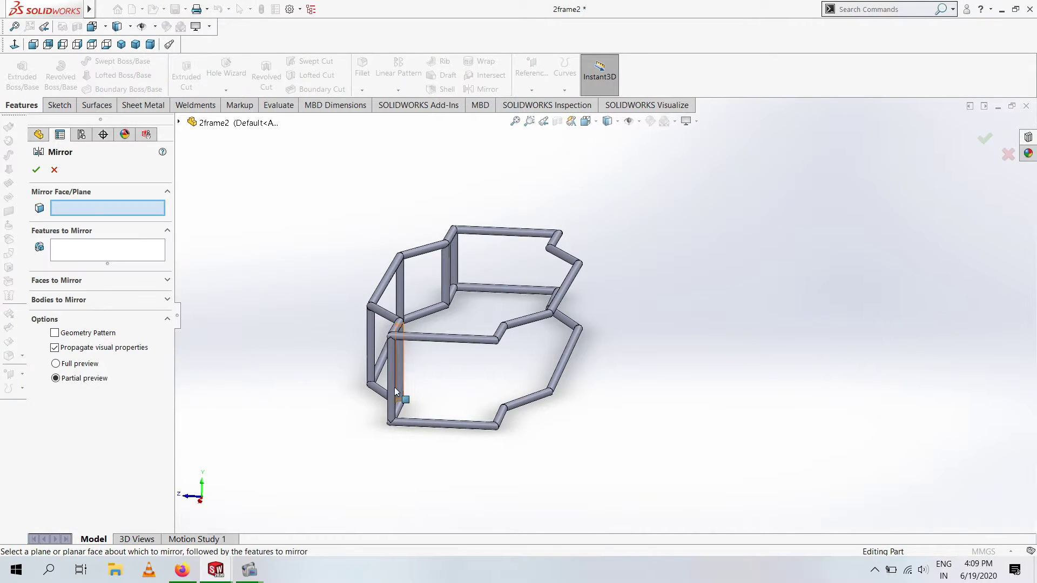
click(231, 200)
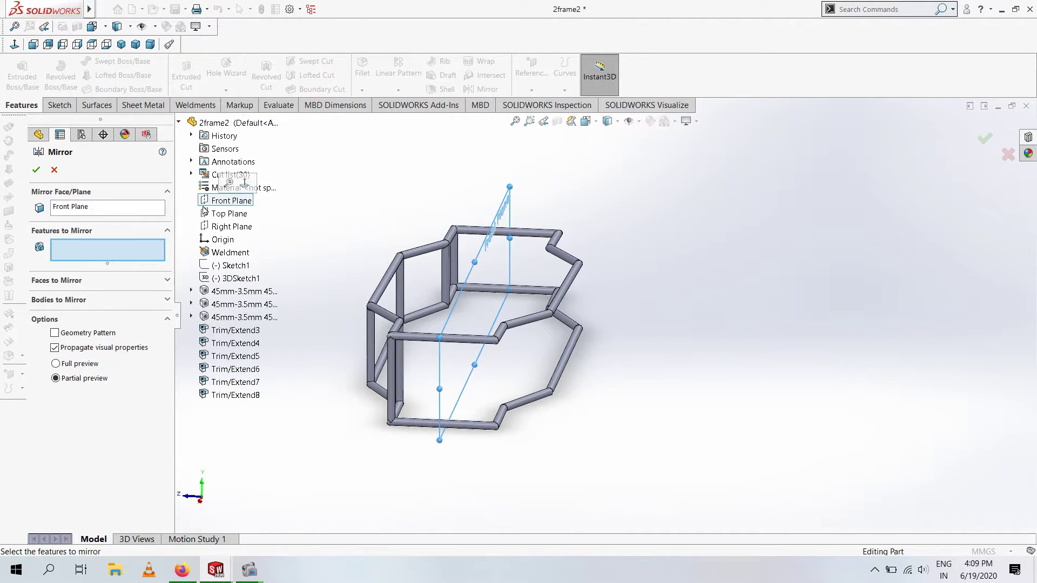
click(107, 302)
click(402, 369)
click(371, 348)
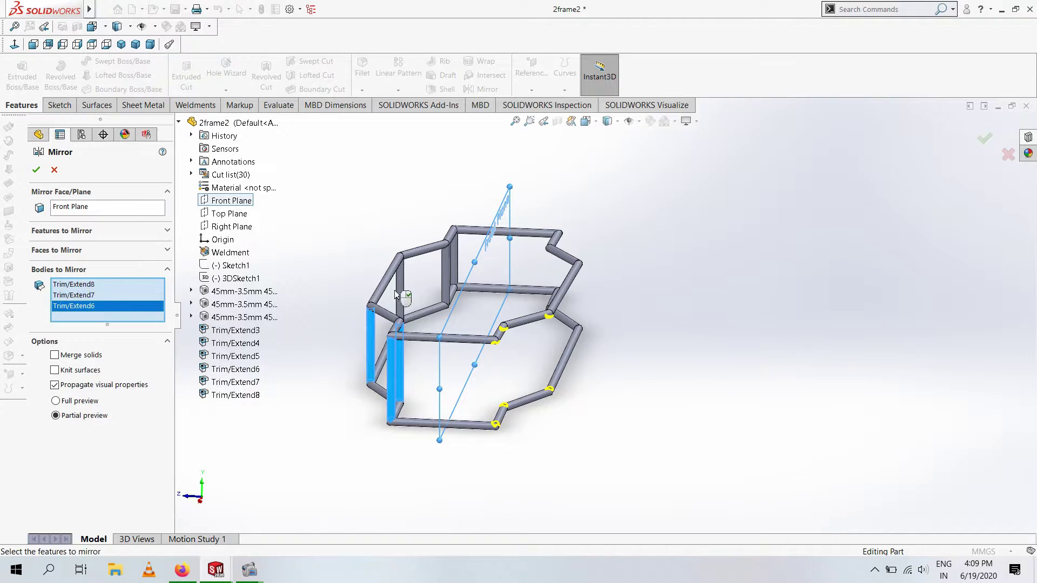
click(452, 265)
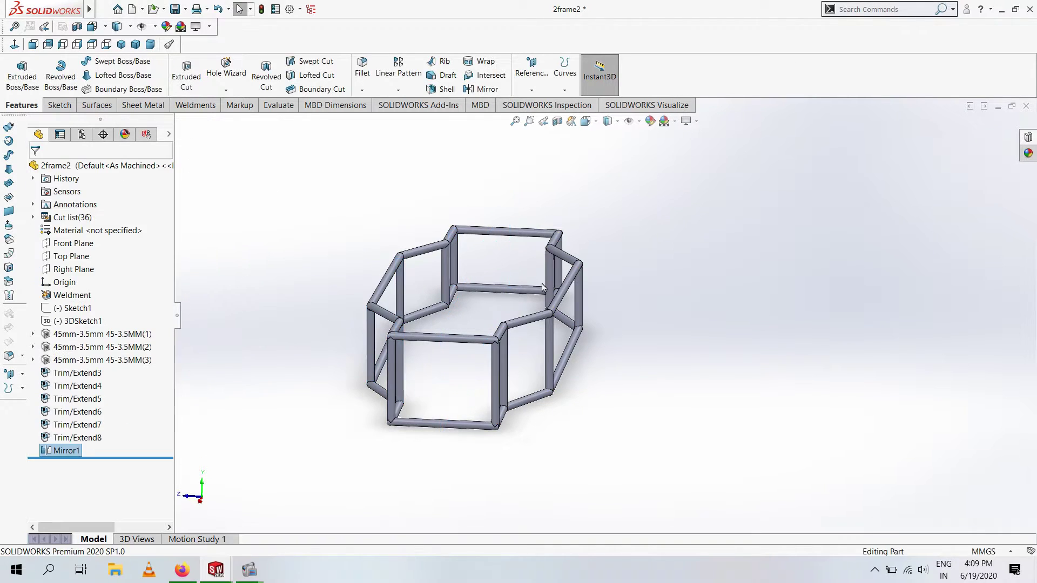
Orbit and zoom to inspect the full frame and 3DSketch1's bracing lines
mouse_move(674, 228)
middle_down()
mouse_move(489, 354)
mouse_move(441, 371)
middle_up()
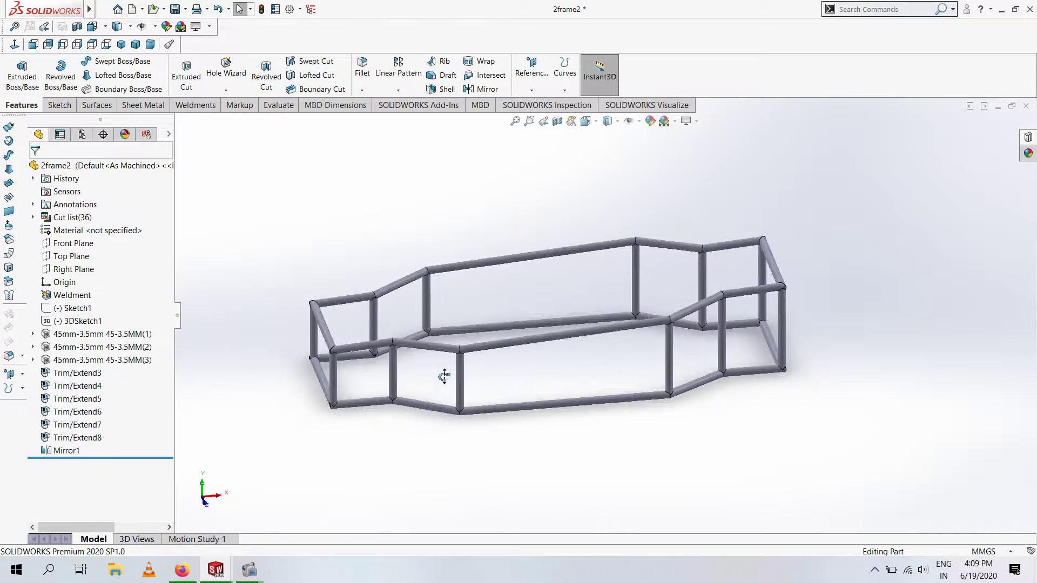
click(64, 452)
click(236, 140)
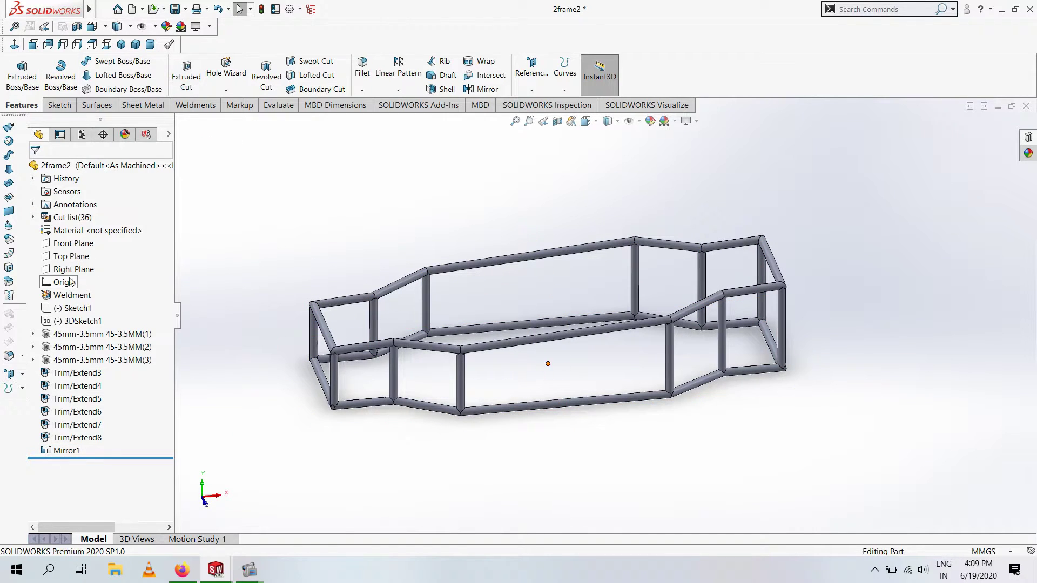
click(81, 321)
middle_drag(302, 259, 359, 231)
click(364, 419)
scroll(363, 419, up, 3)
mouse_move(363, 419)
middle_down()
mouse_move(444, 378)
mouse_move(378, 351)
mouse_move(410, 324)
middle_up()
Cancel the structural member command and create a new blank part, Part5
click(194, 105)
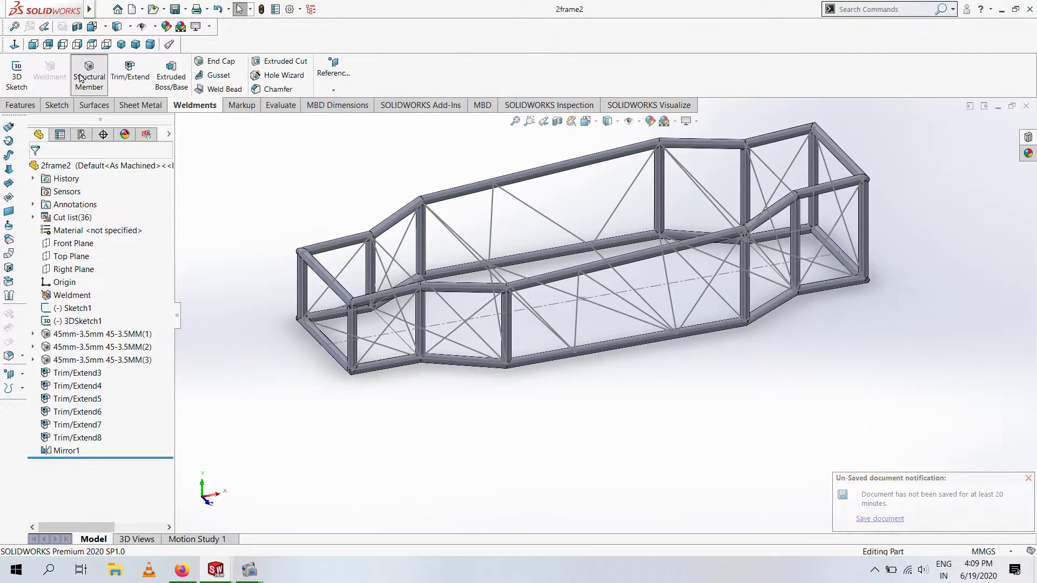
click(80, 77)
key(Escape)
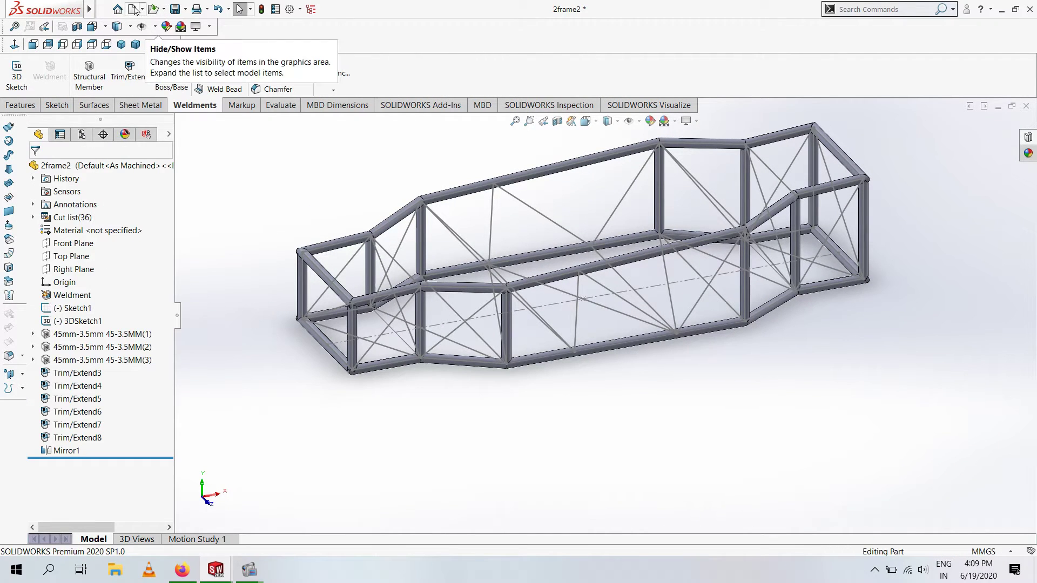
click(132, 9)
click(432, 422)
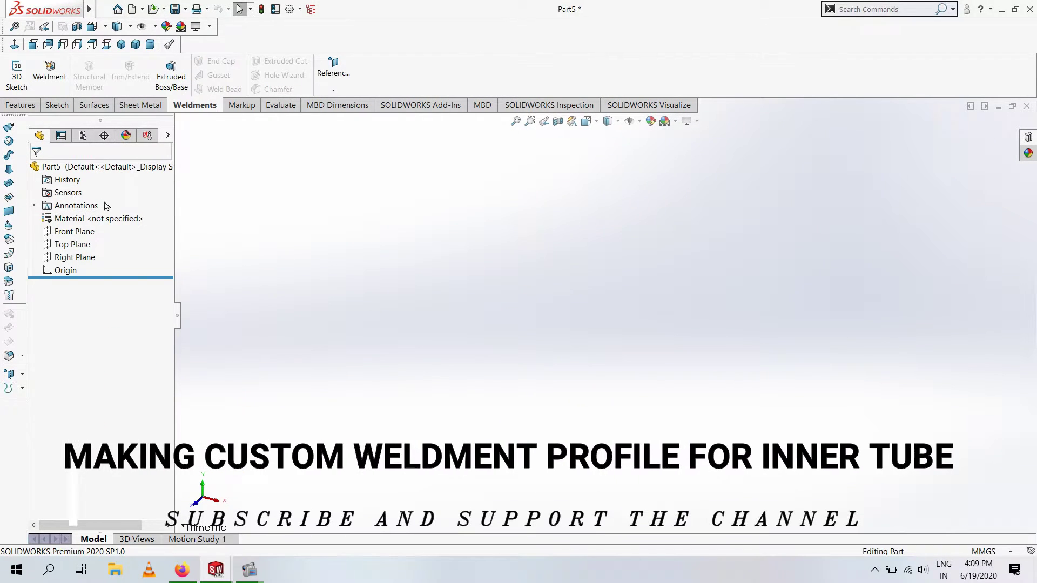
Sketch a Ø40 mm circle on the Front Plane with a 3.5 mm inward offset
click(123, 61)
click(605, 314)
click(636, 345)
key(Escape)
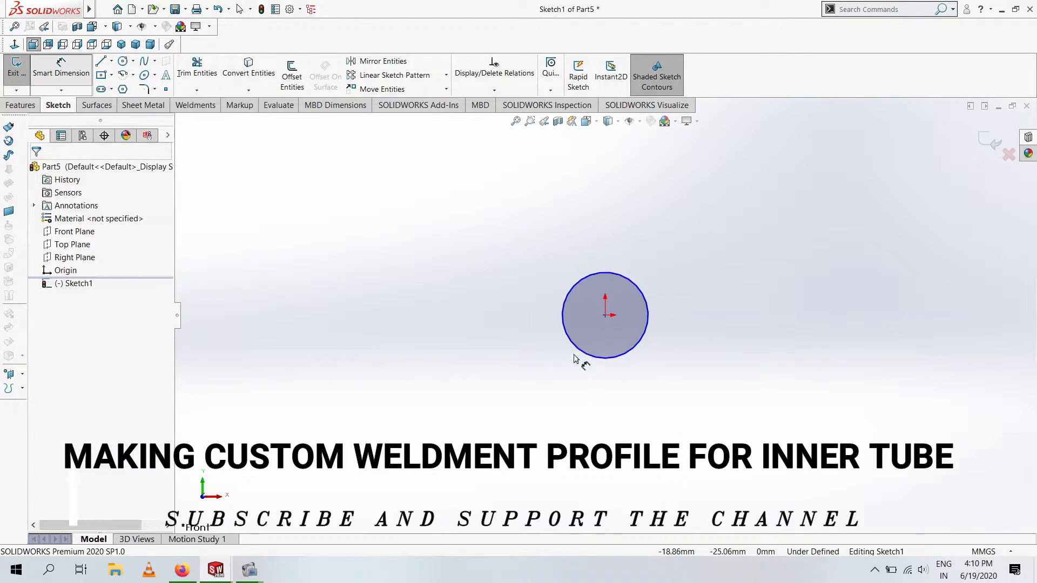
click(531, 345)
text(40)
key(Return)
click(292, 75)
text(3.50mm)
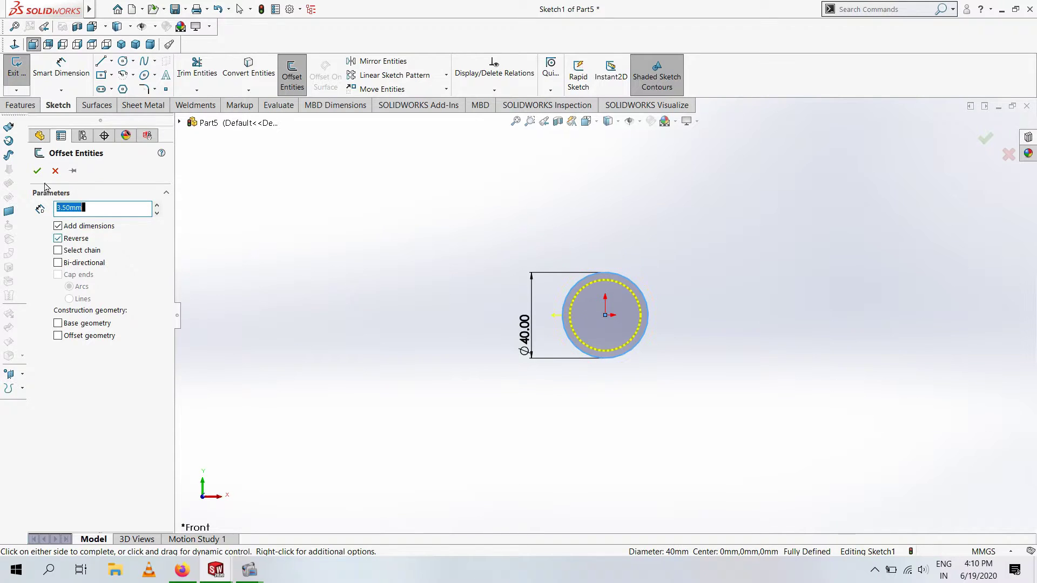
click(984, 141)
click(62, 285)
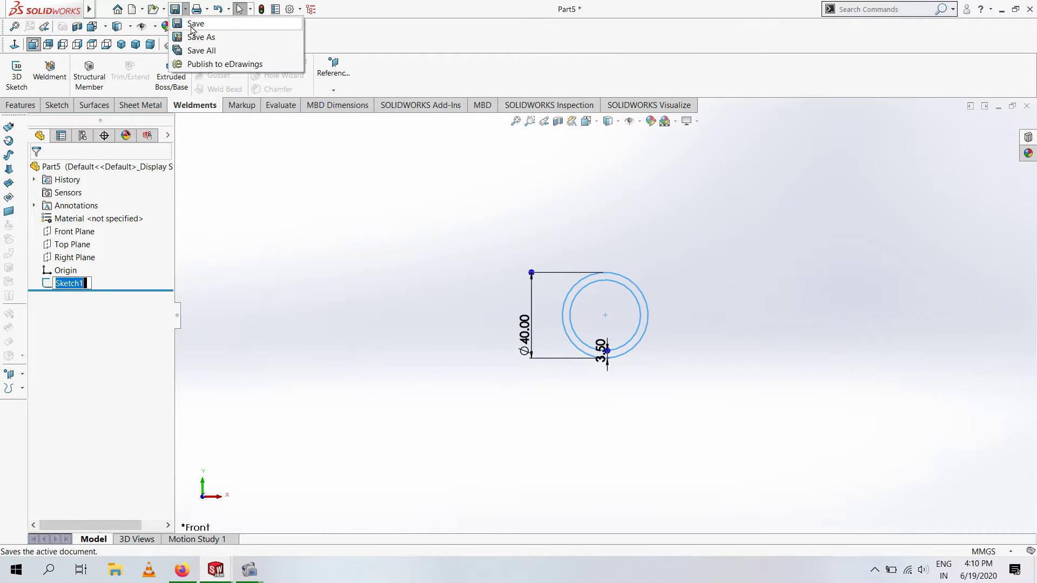
Save the profile as library feature part 40-3.5mm.SLDLFP
key(ctrl+s)
click(610, 311)
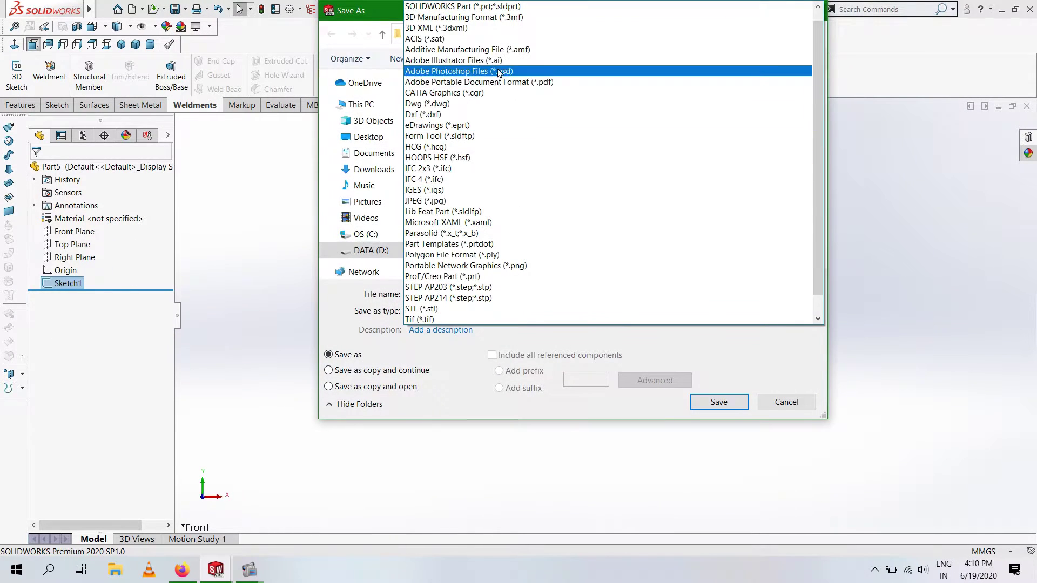
click(507, 214)
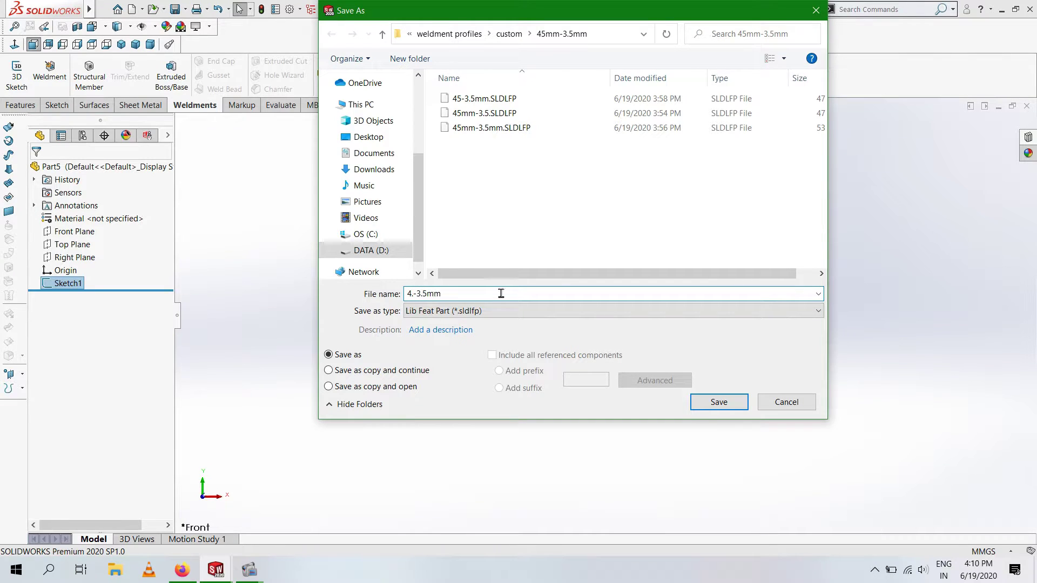
key(Return)
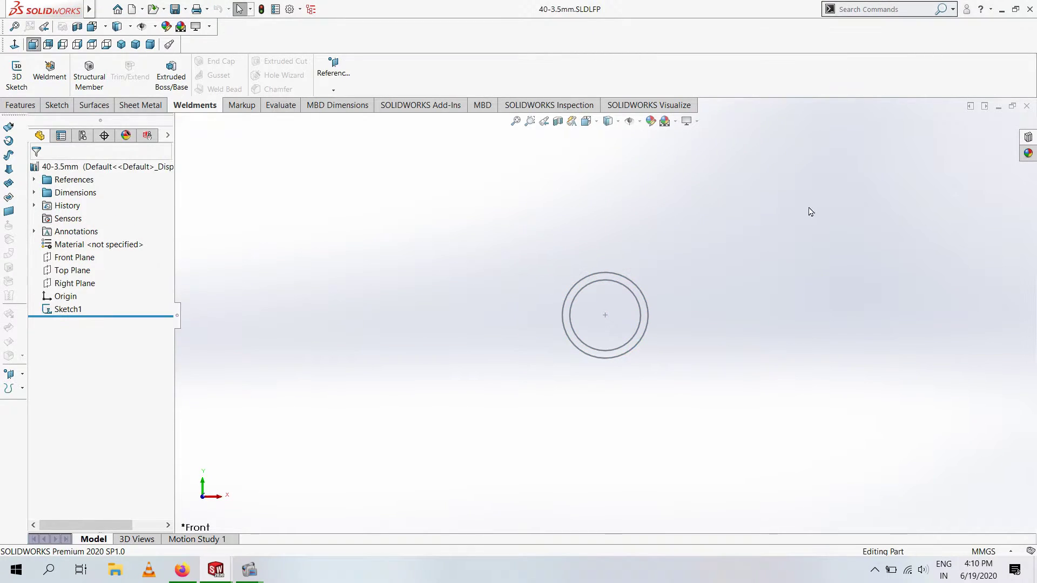
click(996, 107)
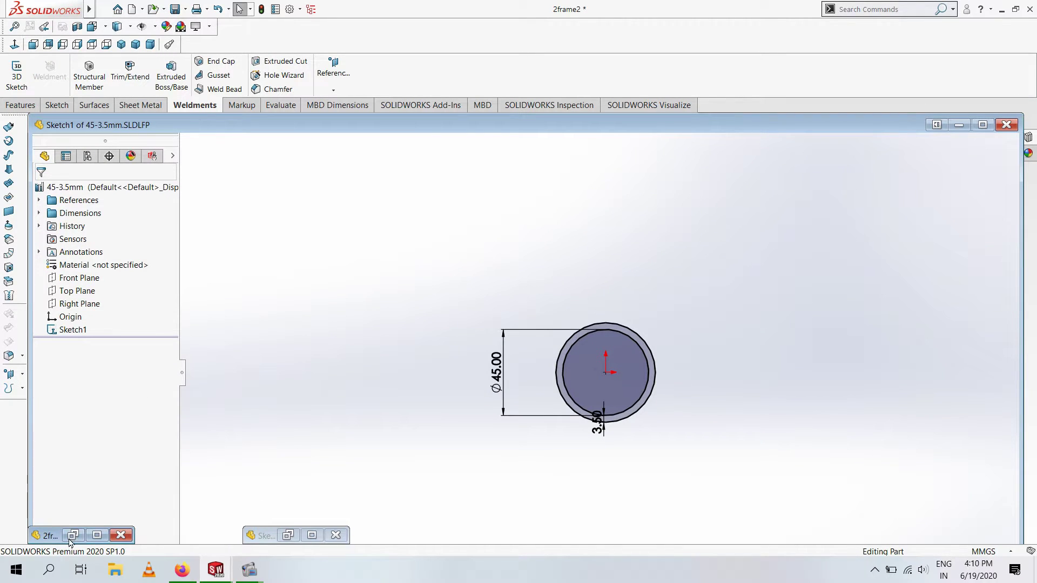
In 2frame2, start a 40-3.5mm structural member along the first diagonal bracing lines
key(ctrl+Tab)
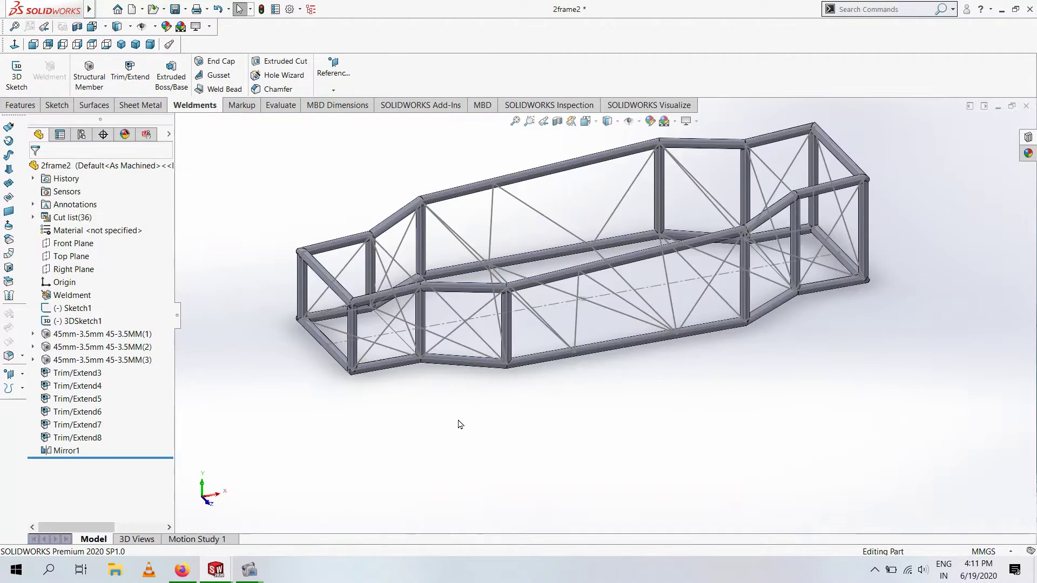
click(94, 306)
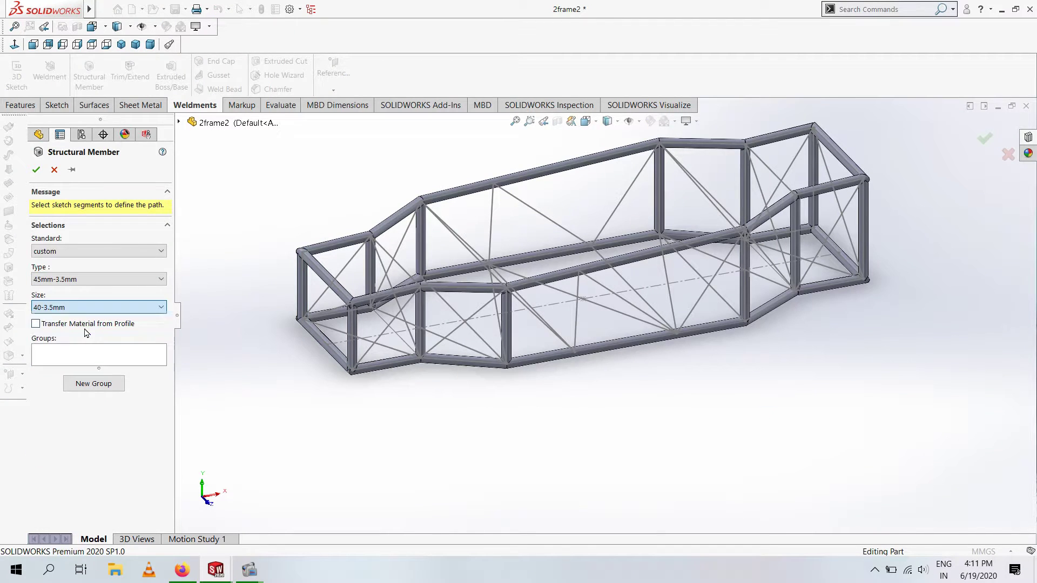
click(386, 330)
mouse_move(386, 330)
middle_down()
mouse_move(452, 301)
mouse_move(435, 276)
middle_up()
click(88, 412)
click(419, 281)
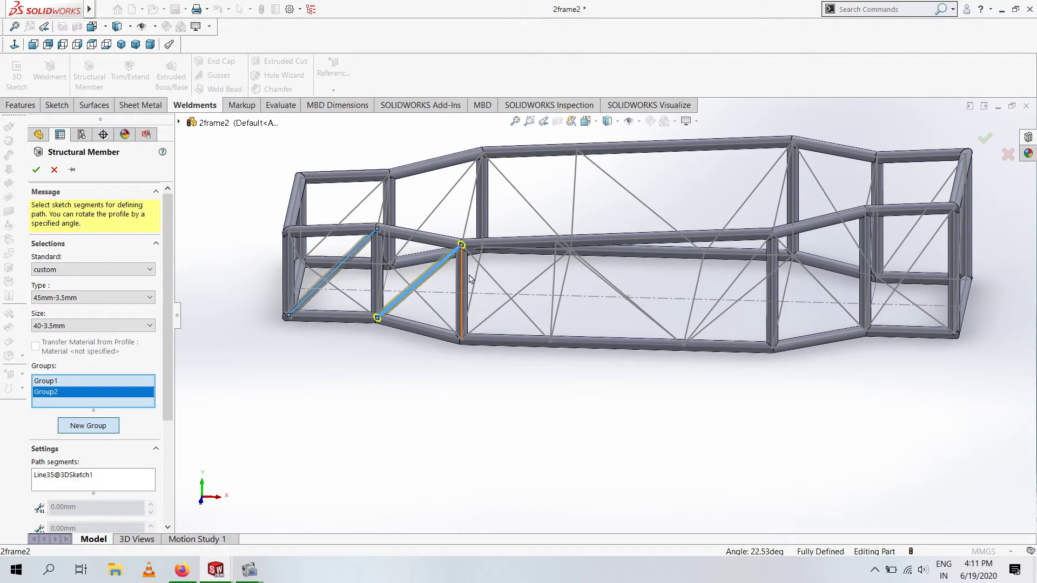
click(505, 293)
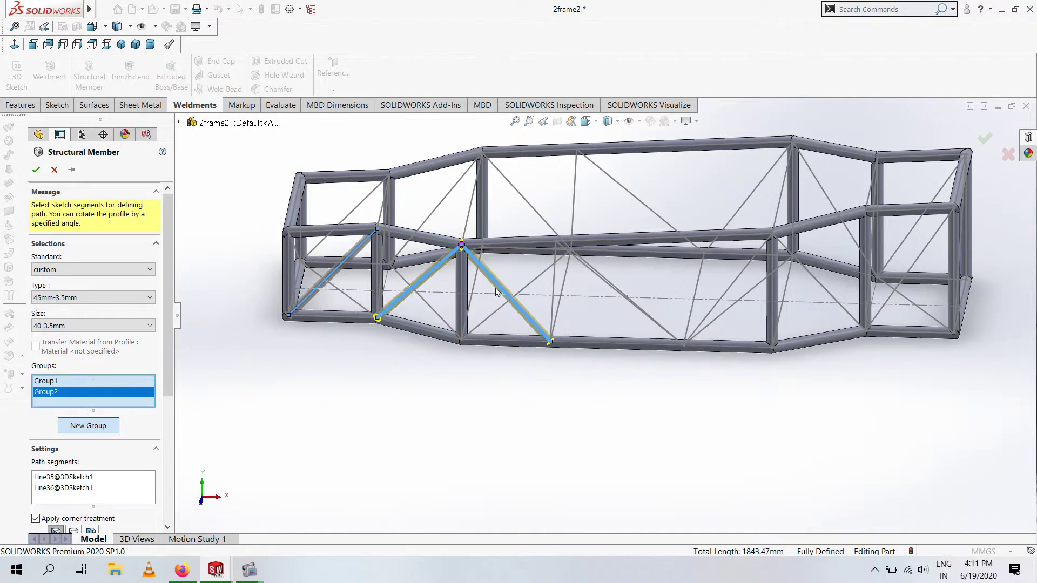
click(556, 287)
middle_drag(556, 287, 556, 306)
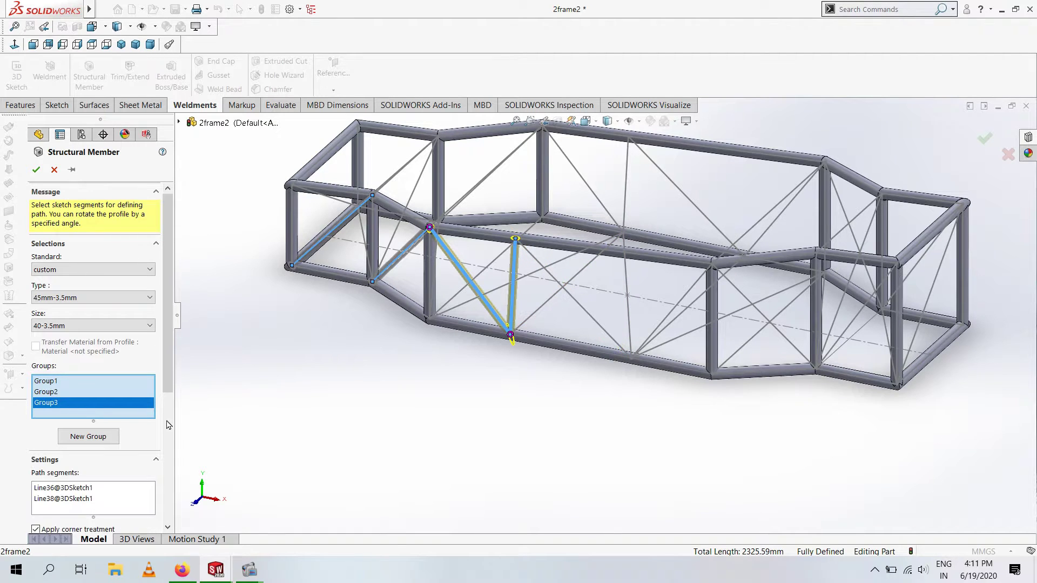
middle_drag(622, 316, 598, 295)
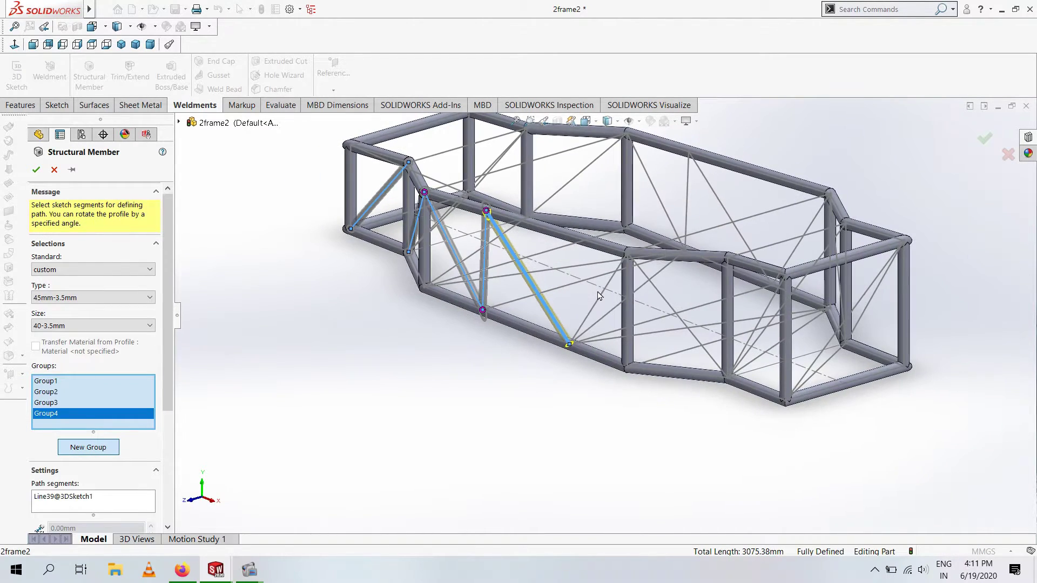
Add separate groups for the remaining side-bay diagonals of 3DSketch1
click(88, 448)
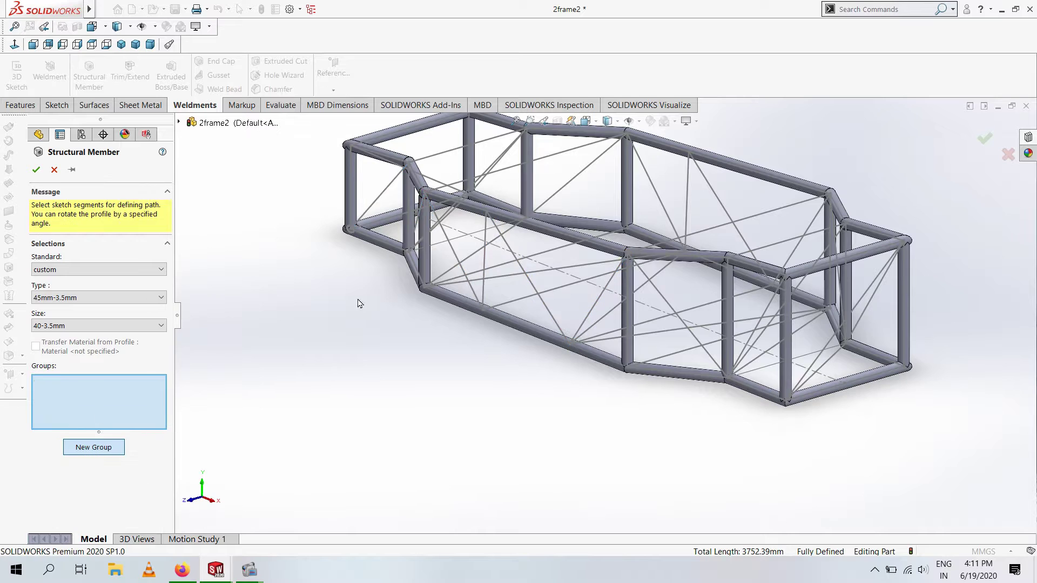
mouse_move(359, 301)
middle_down()
mouse_move(342, 169)
mouse_move(336, 178)
middle_up()
click(331, 172)
click(94, 412)
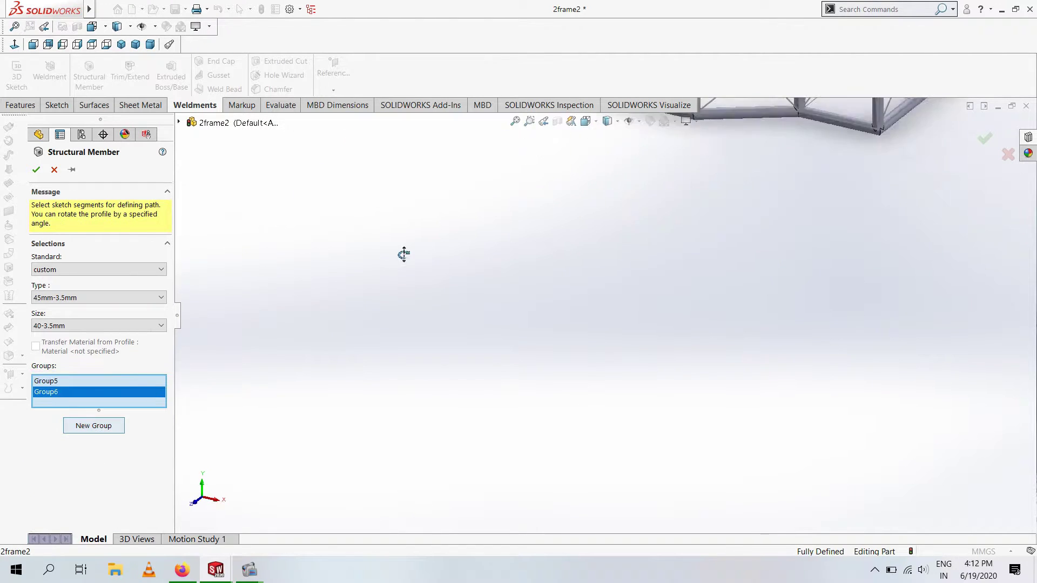
middle_drag(403, 255, 540, 324)
scroll(599, 254, up, 3)
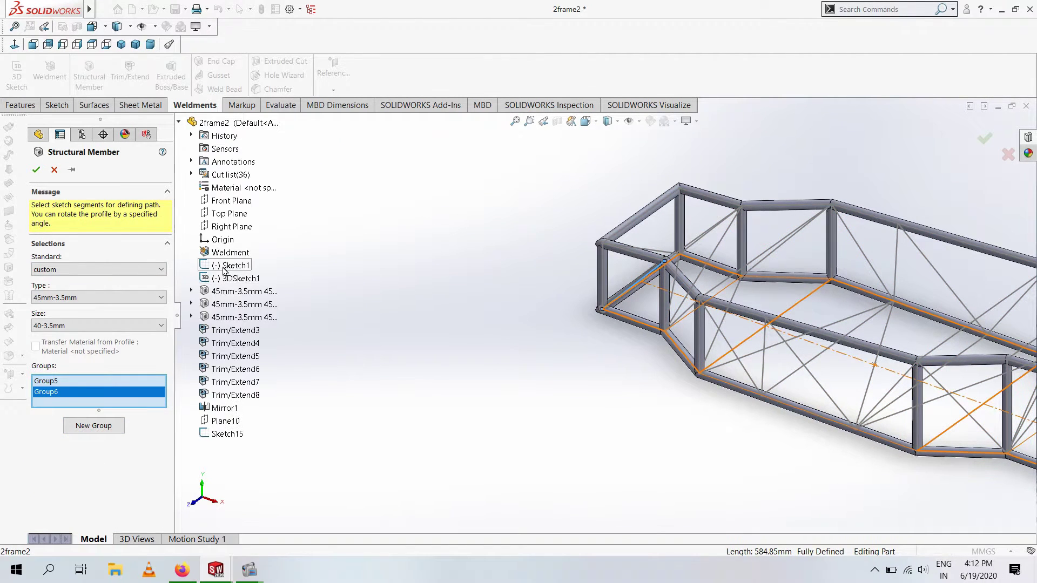
scroll(704, 322, down, 3)
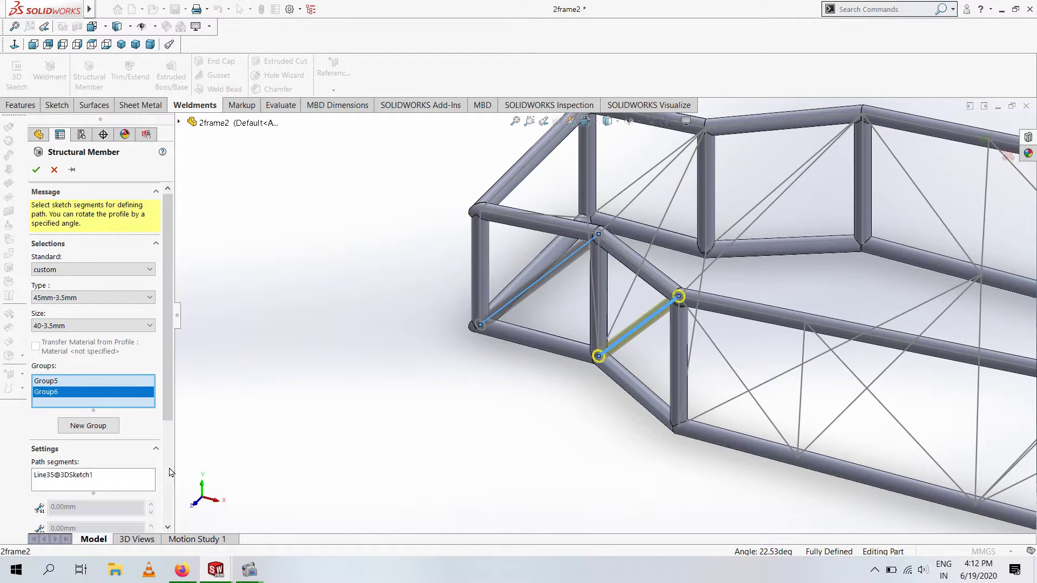
click(679, 377)
key(f)
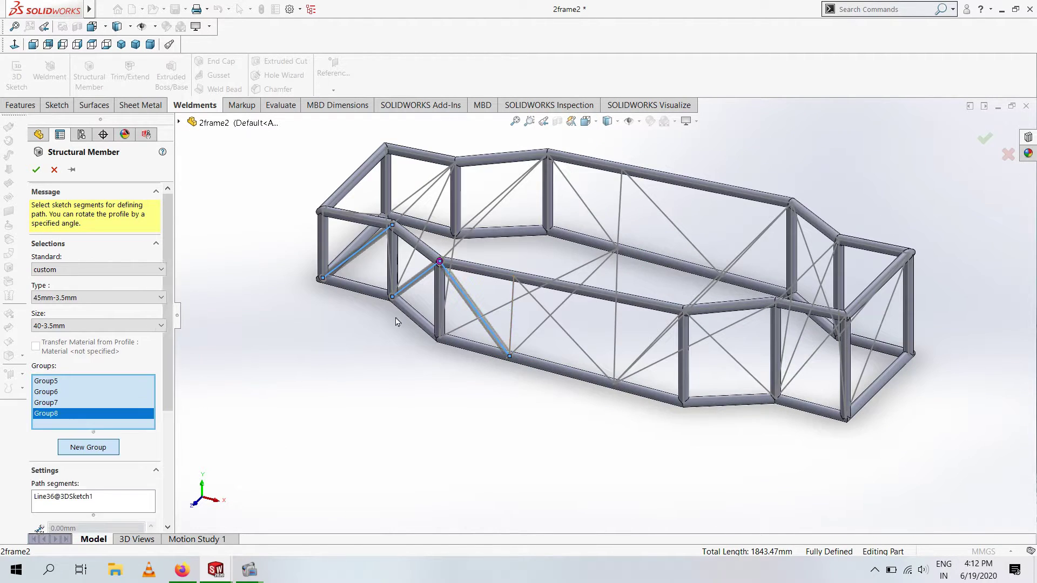
middle_drag(616, 359, 599, 382)
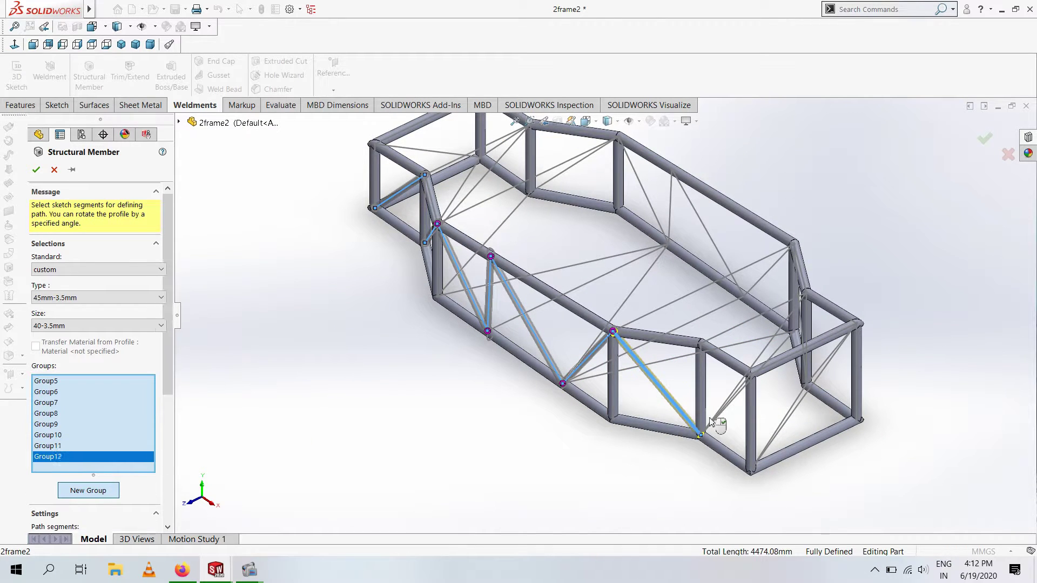
scroll(713, 423, up, 5)
click(104, 491)
click(715, 417)
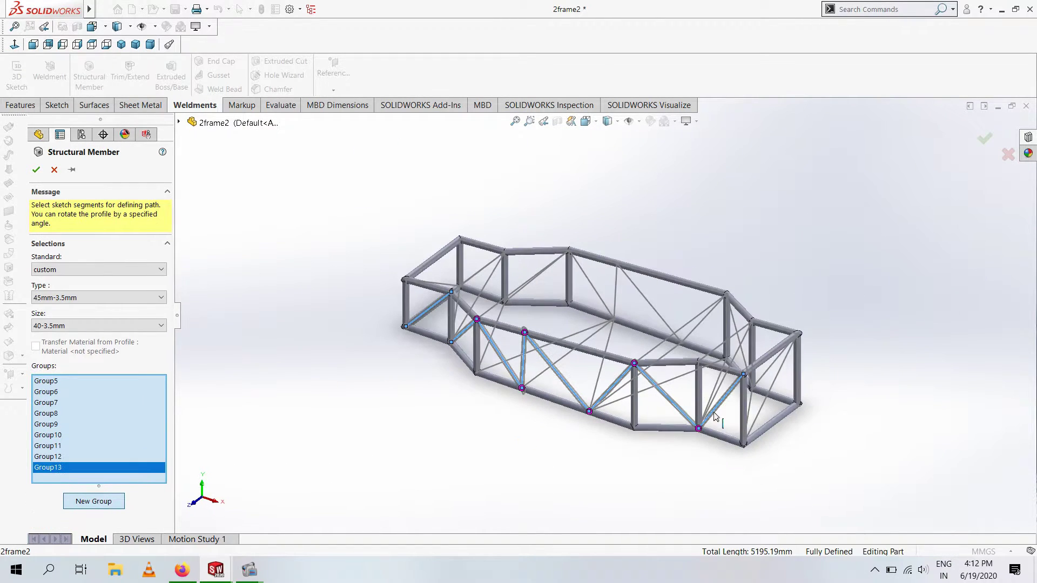
middle_drag(340, 325, 482, 460)
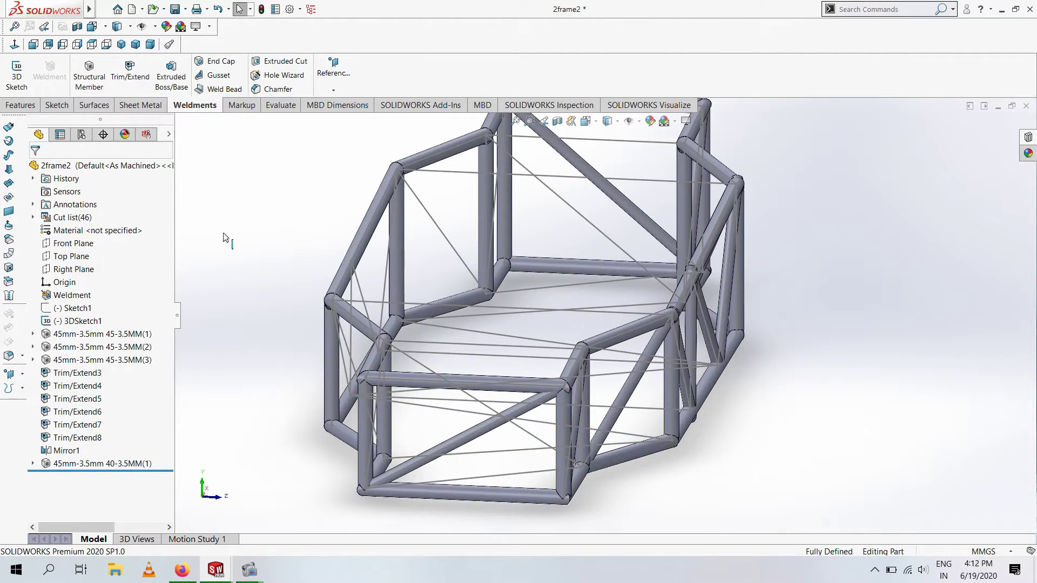
Hide the 3D sketch lines and trim the first 40 mm diagonal brace against the frame
click(229, 296)
click(481, 429)
click(36, 301)
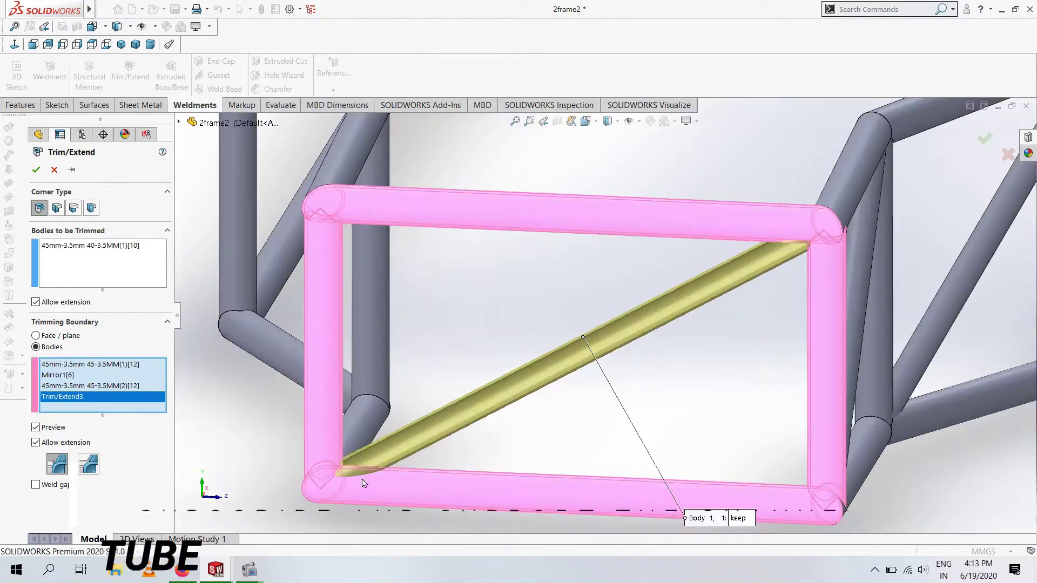
middle_drag(549, 402, 295, 406)
key(Return)
Zoom and orbit to inspect the first diagonal's trimmed end and the side bracing
scroll(294, 406, down, 5)
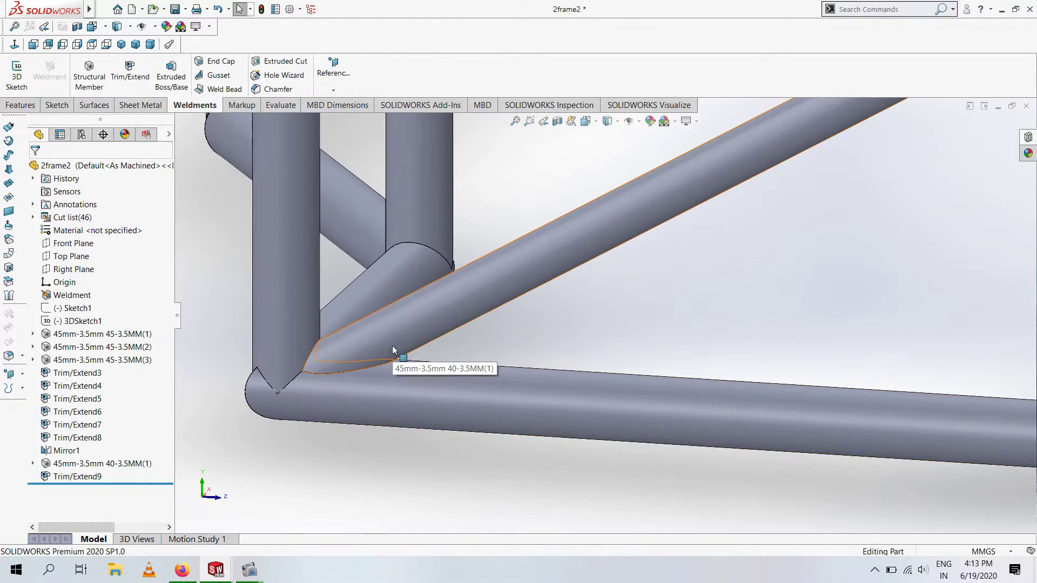
middle_drag(392, 346, 712, 319)
click(713, 319)
click(826, 370)
scroll(826, 371, up, 5)
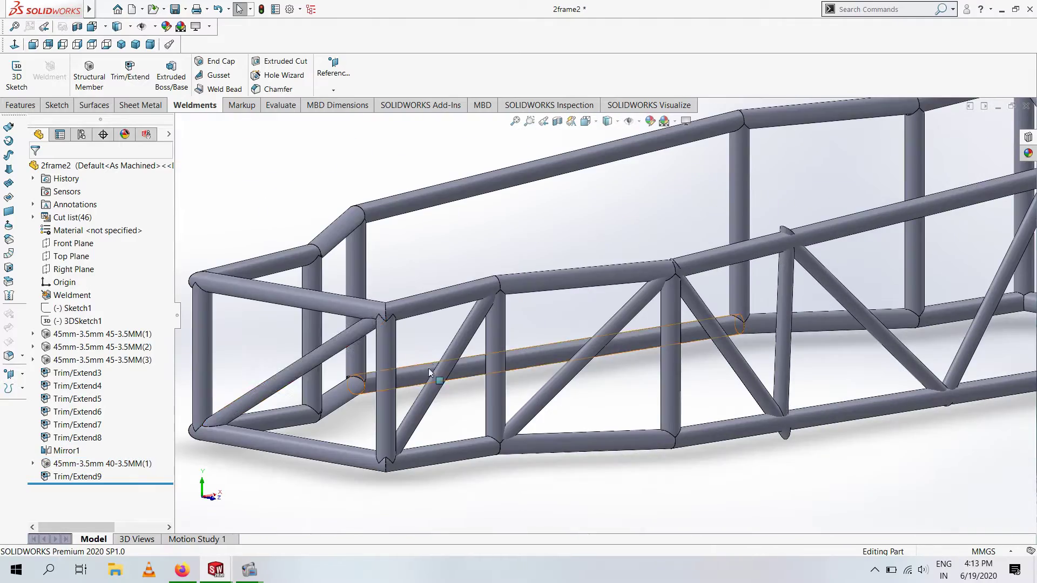
middle_drag(588, 362, 475, 76)
Trim the next side diagonal, using its surrounding 45 mm tubes as trim boundaries
key(Return)
click(371, 387)
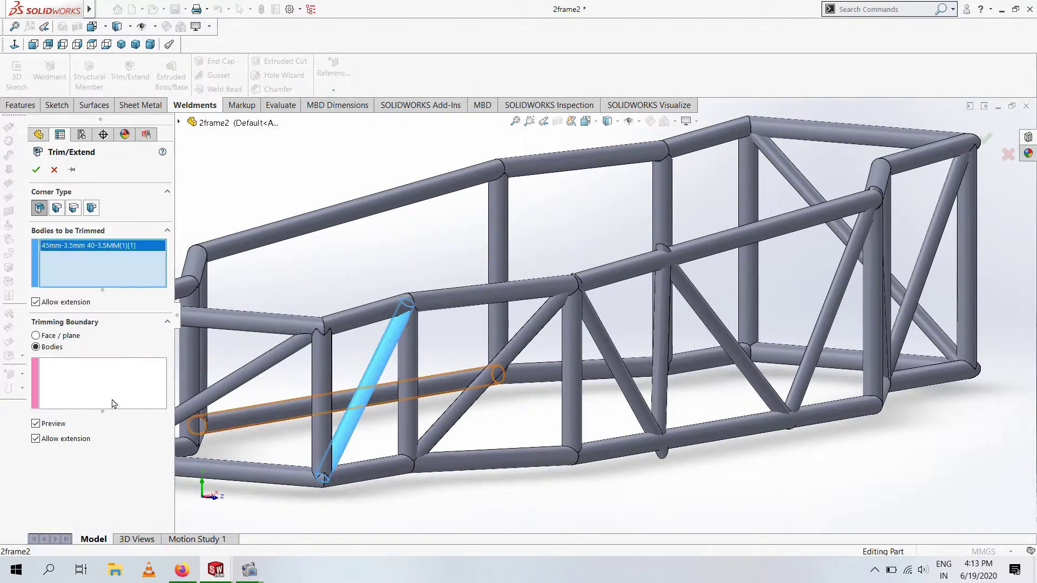
click(323, 399)
scroll(297, 465, down, 4)
click(427, 312)
mouse_move(297, 465)
middle_down()
mouse_move(428, 312)
mouse_move(508, 339)
middle_up()
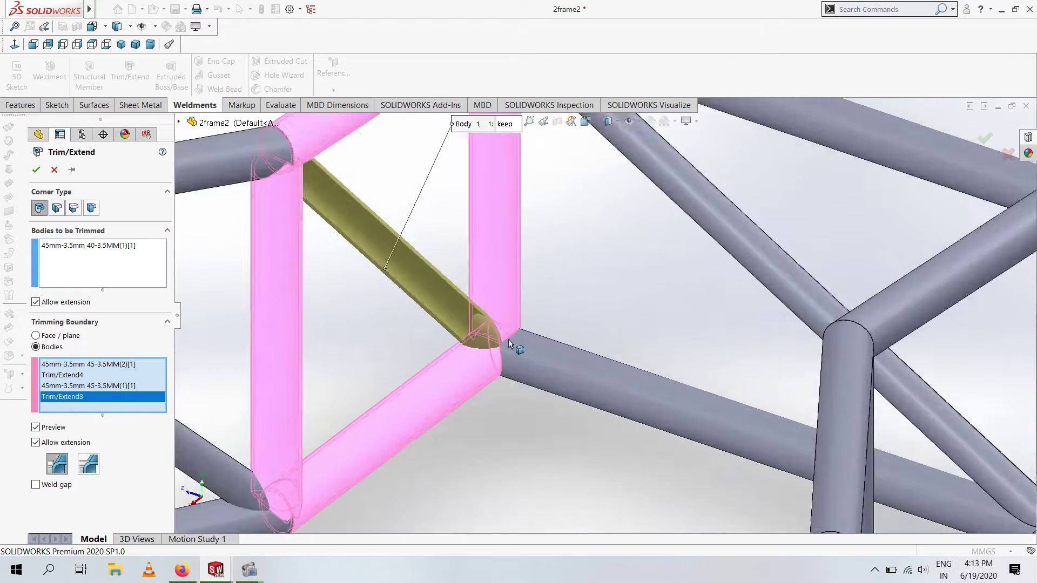
scroll(575, 374, down, 3)
click(575, 374)
scroll(406, 355, up, 5)
middle_drag(406, 354, 567, 352)
scroll(567, 352, down, 4)
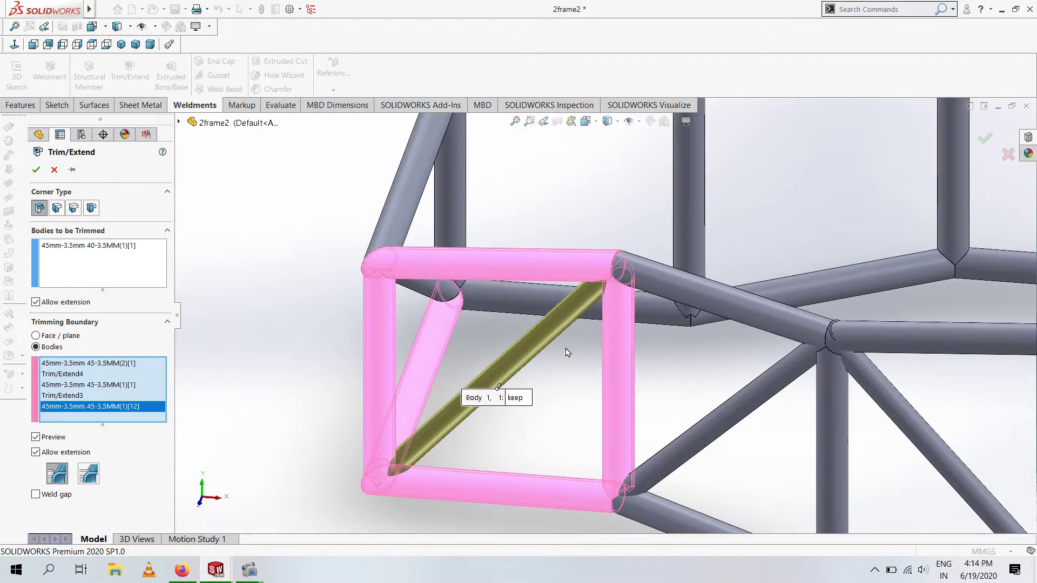
key(Return)
Trim the following diagonal brace against its three adjoining frame tubes
scroll(517, 324, up, 5)
middle_drag(517, 325, 594, 335)
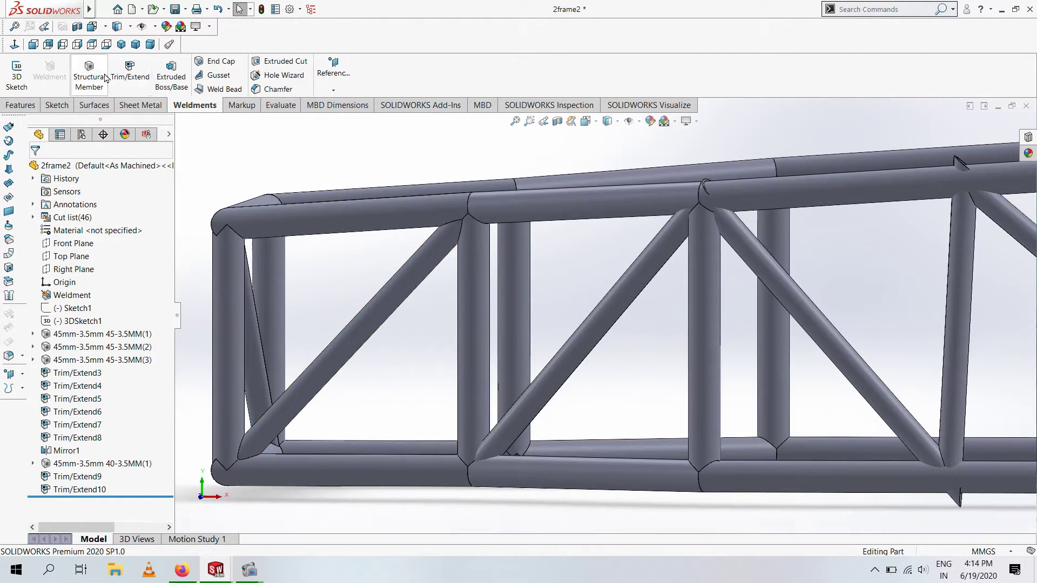
click(594, 324)
click(594, 211)
click(672, 324)
scroll(546, 468, up, 2)
click(547, 467)
middle_drag(547, 467, 552, 350)
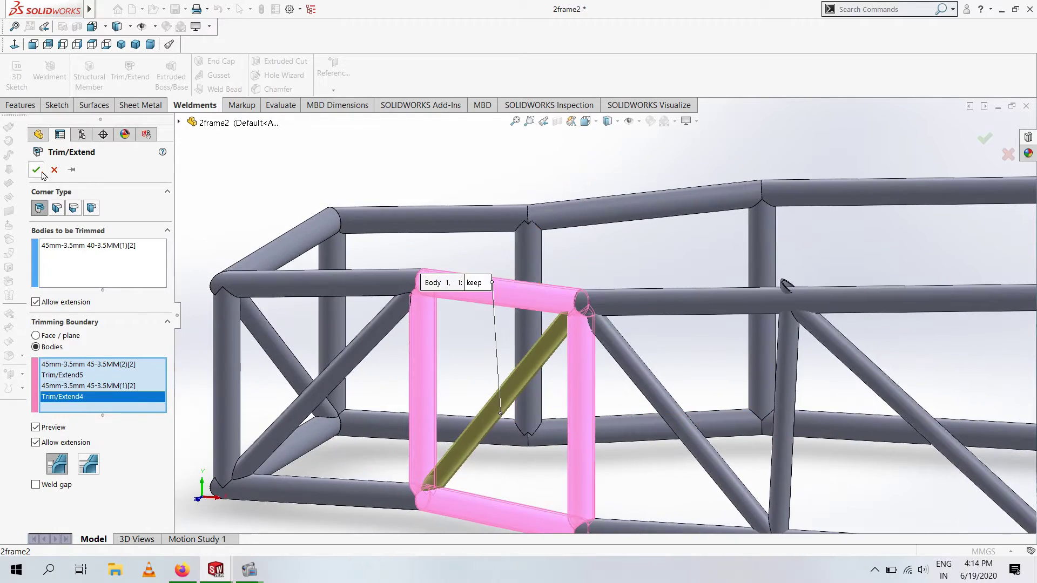
key(Return)
scroll(552, 350, up, 3)
Trim another diagonal brace against three boundary tubes
key(Return)
click(681, 394)
click(864, 275)
click(592, 389)
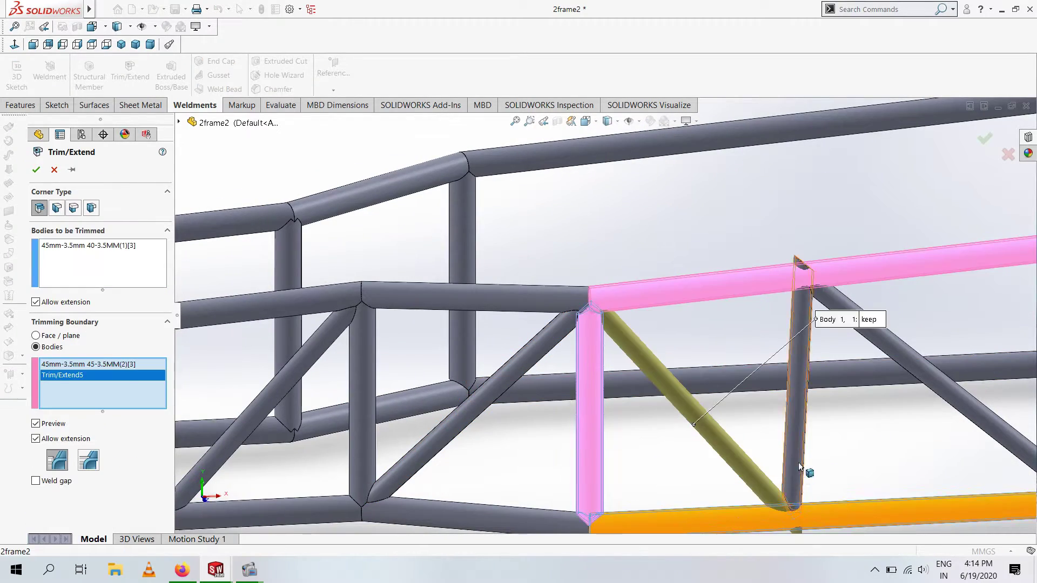
click(798, 462)
scroll(670, 391, up, 3)
scroll(680, 351, down, 3)
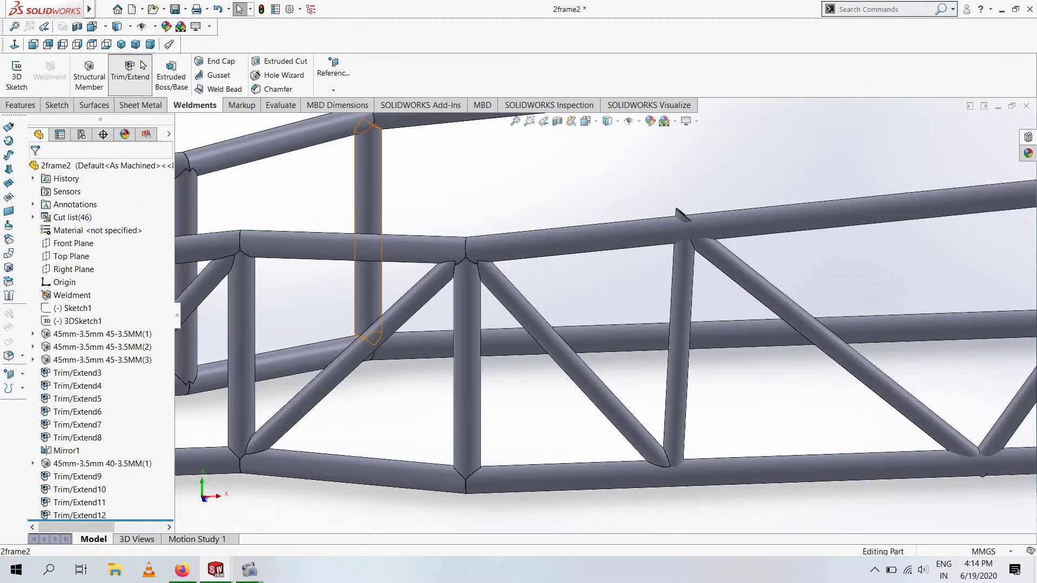
key(Return)
Trim the vertical tube against the bottom, top and middle tubes
click(680, 351)
click(594, 474)
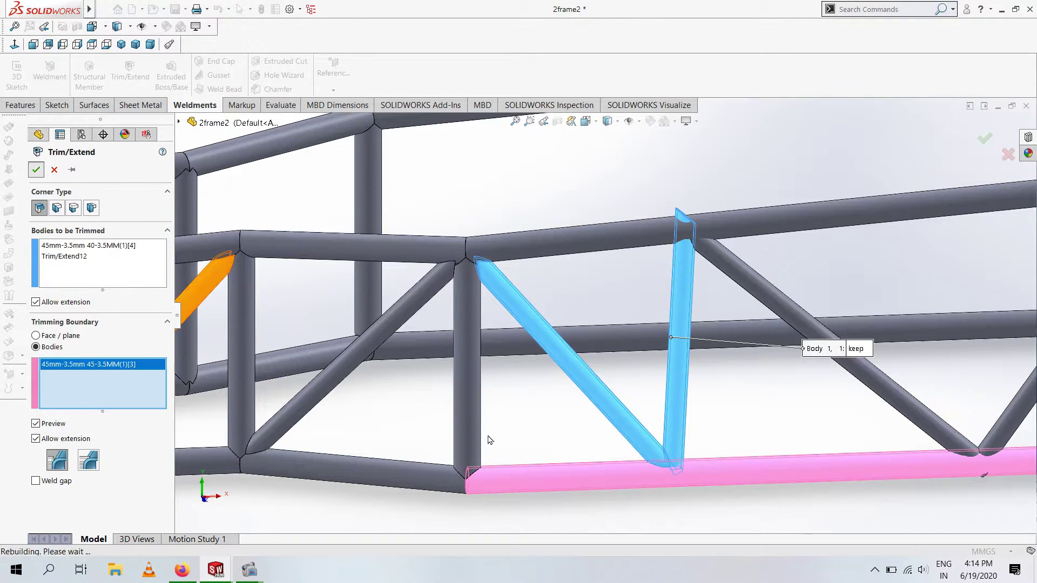
click(683, 225)
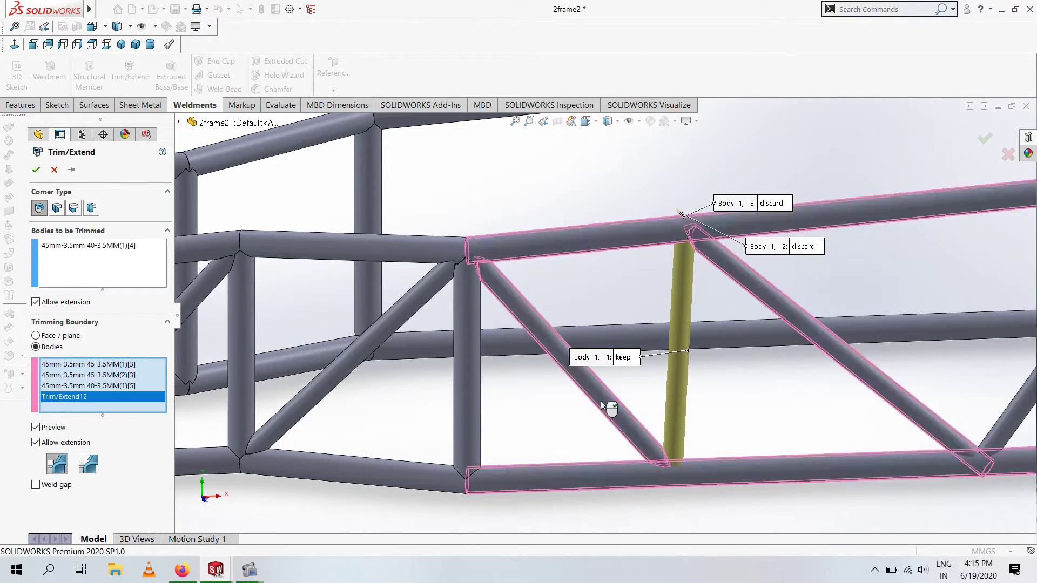
click(674, 340)
key(Return)
scroll(674, 346, up, 5)
scroll(564, 349, down, 5)
Trim the next two diagonal braces against their adjoining frame tubes
key(Return)
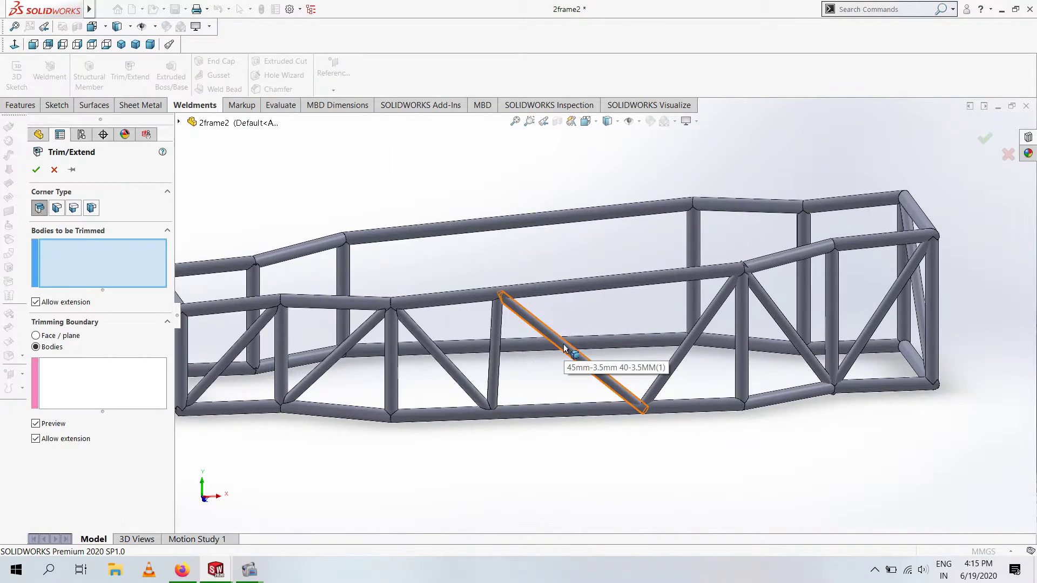
click(507, 321)
scroll(668, 389, down, 3)
key(Return)
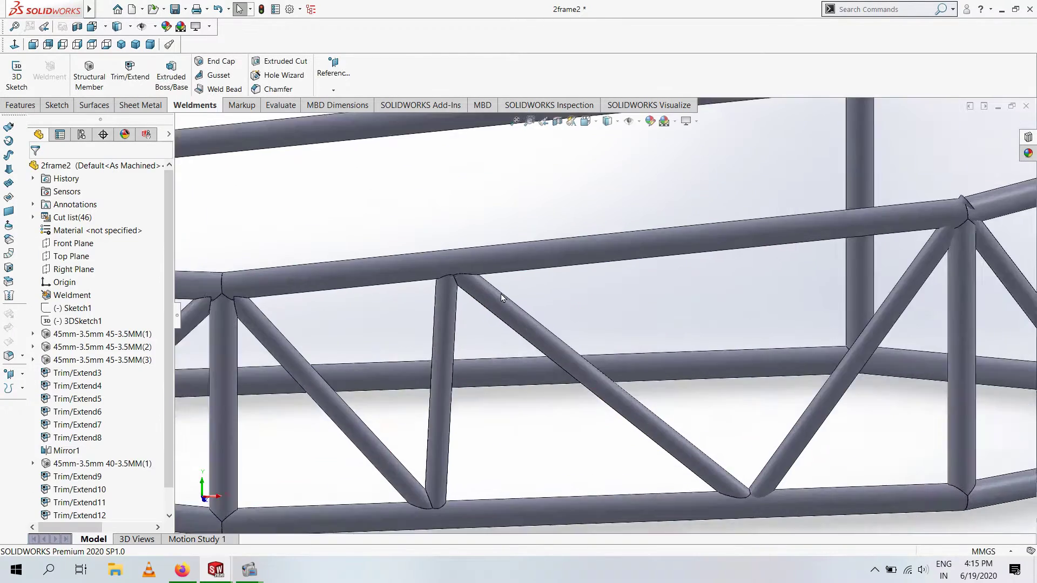
scroll(746, 323, down, 2)
click(696, 310)
key(Return)
scroll(611, 348, down, 2)
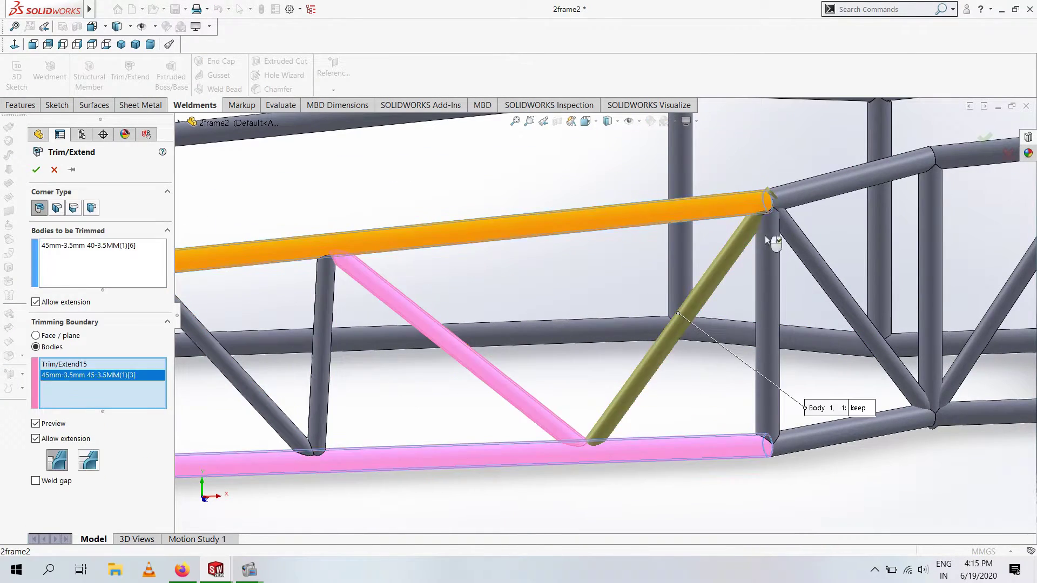
scroll(610, 347, down, 1)
key(Return)
Trim two further diagonal braces in the remaining bays
scroll(815, 254, up, 3)
click(620, 376)
key(Return)
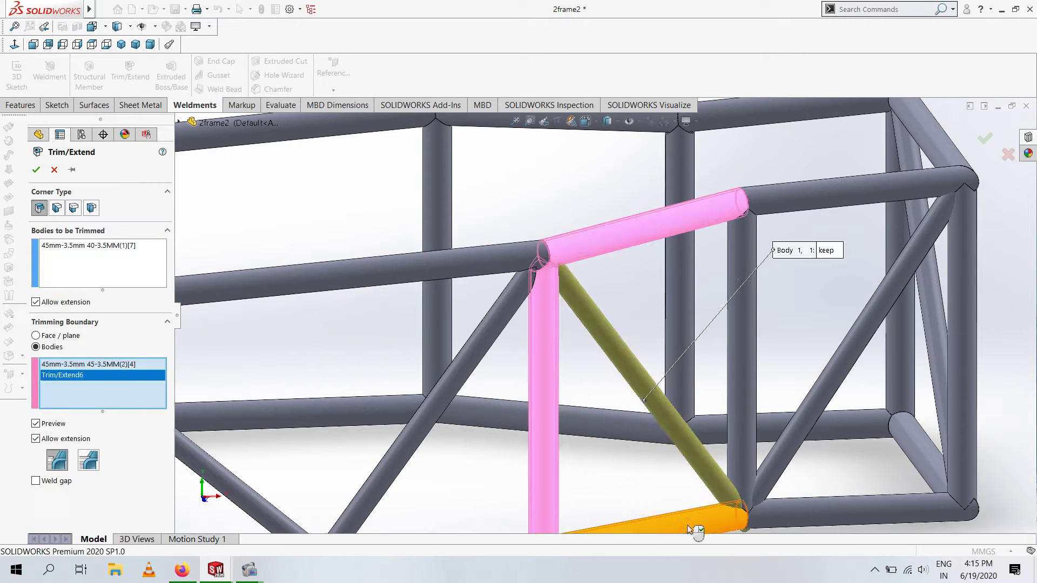
scroll(694, 527, down, 3)
click(36, 170)
scroll(695, 333, down, 2)
click(729, 357)
key(Return)
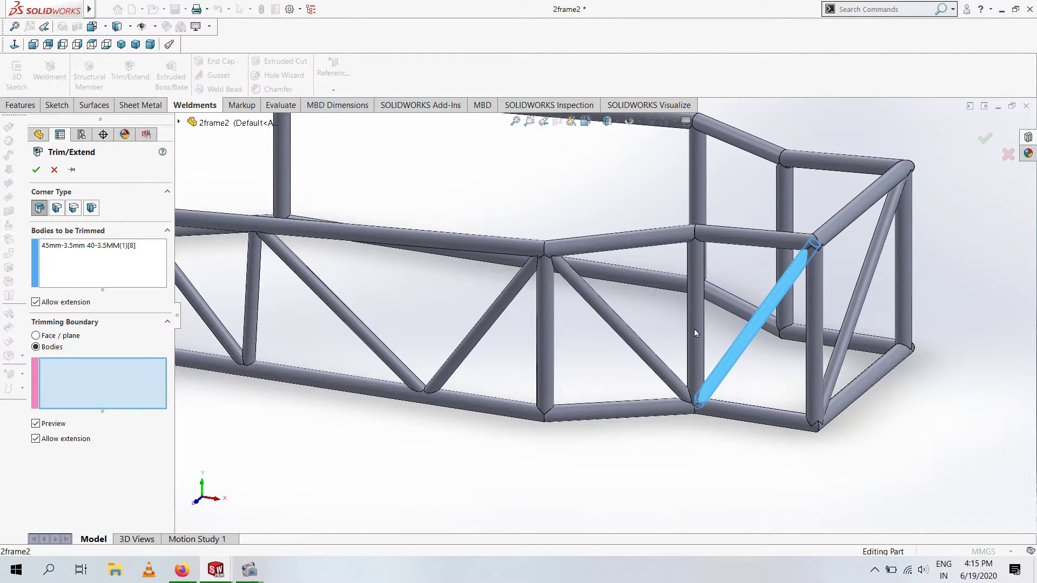
key(Return)
scroll(758, 447, up, 3)
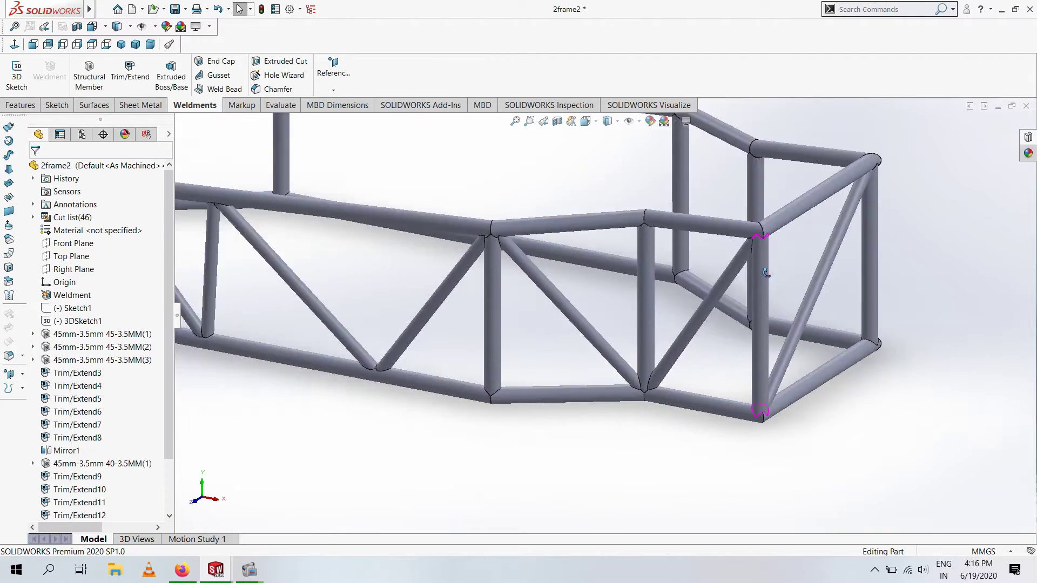
Trim the last diagonal brace in the end bay
middle_drag(758, 448, 706, 308)
click(705, 308)
key(Return)
scroll(594, 265, down, 3)
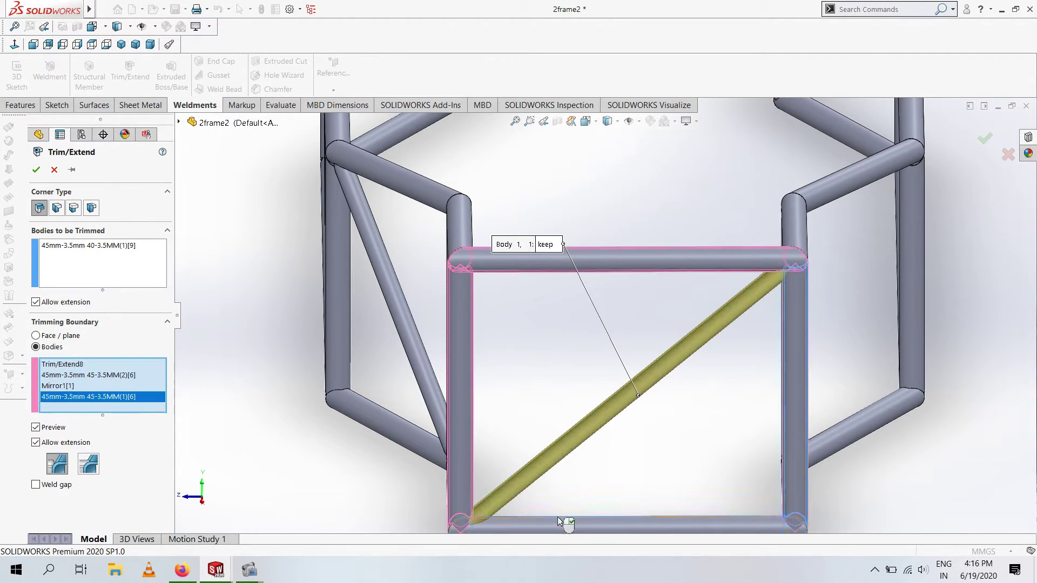
scroll(559, 521, up, 3)
Open Mirror1 and drag it below the bracing trims in the feature tree
middle_drag(556, 411, 410, 399)
scroll(670, 435, down, 3)
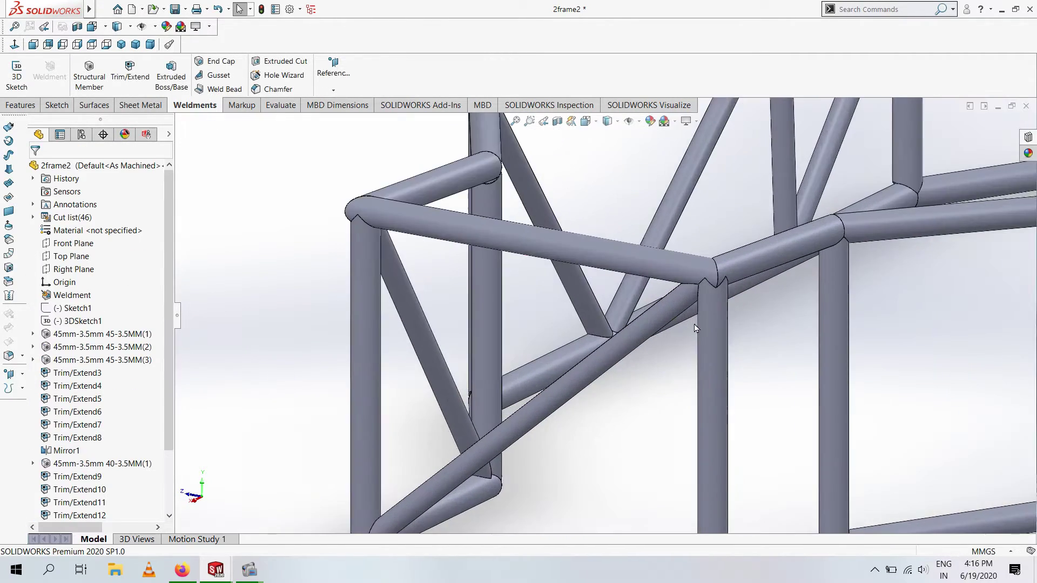
middle_drag(594, 378, 486, 351)
click(76, 454)
click(87, 428)
key(f)
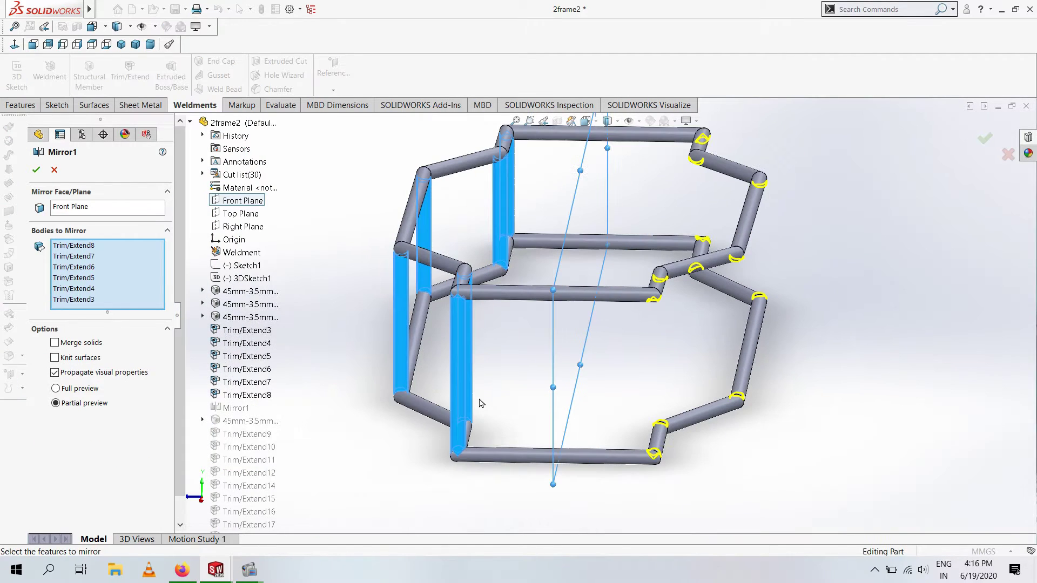
drag(80, 502, 74, 534)
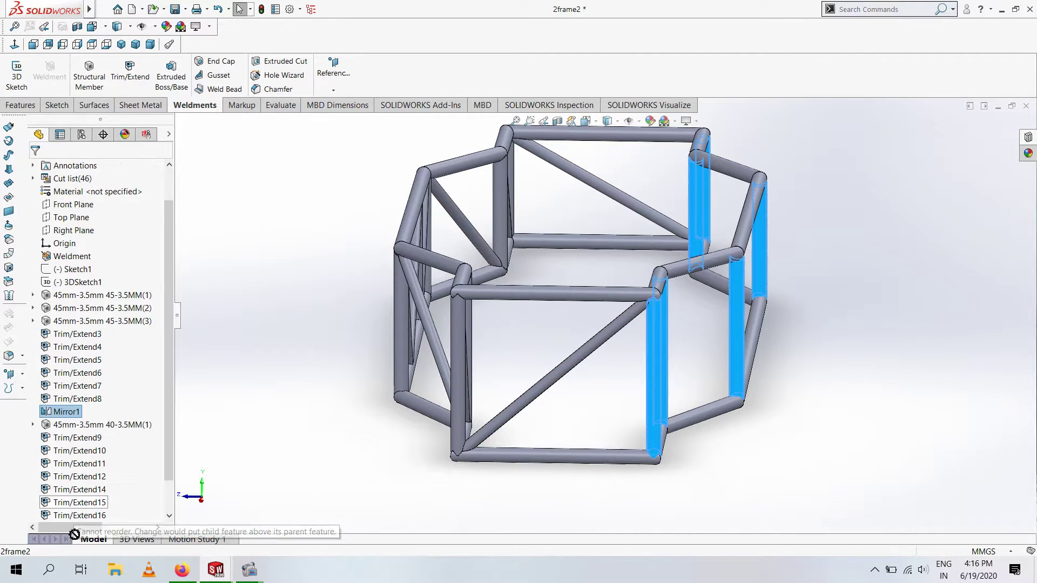
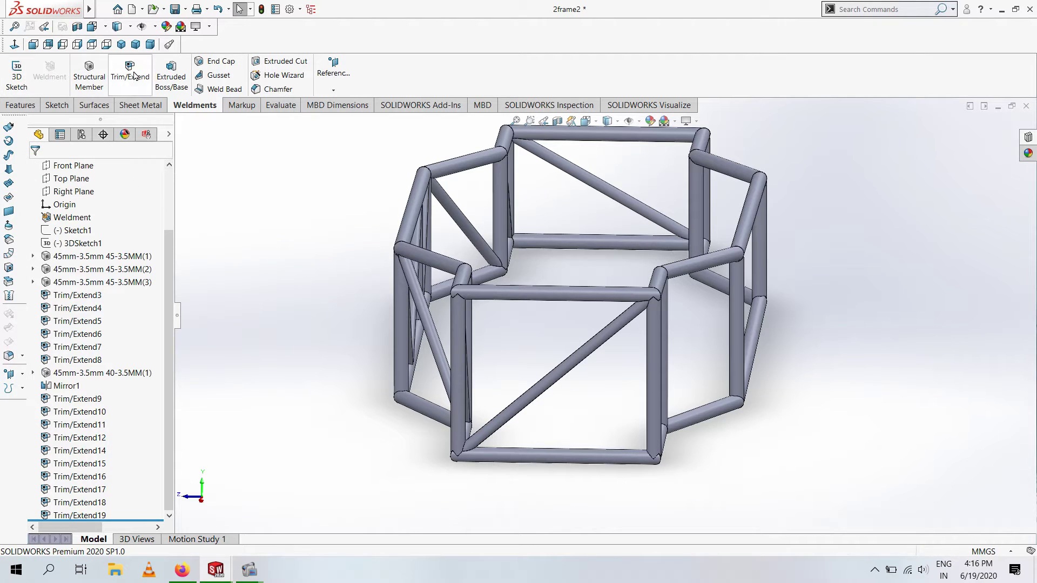
Mirror the diagonal braces across the Front Plane so both long sides are braced
click(482, 89)
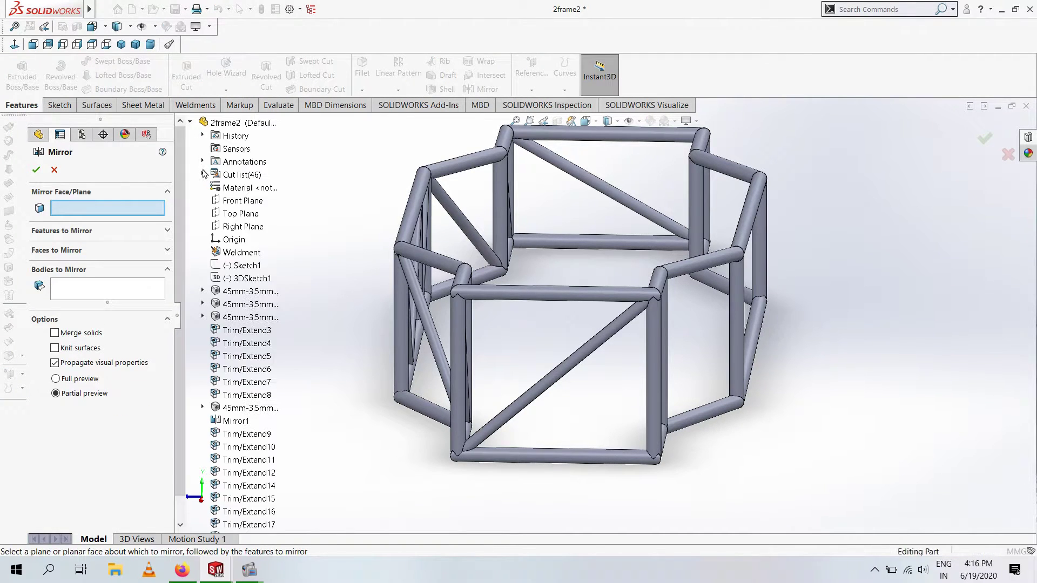
middle_drag(346, 298, 190, 125)
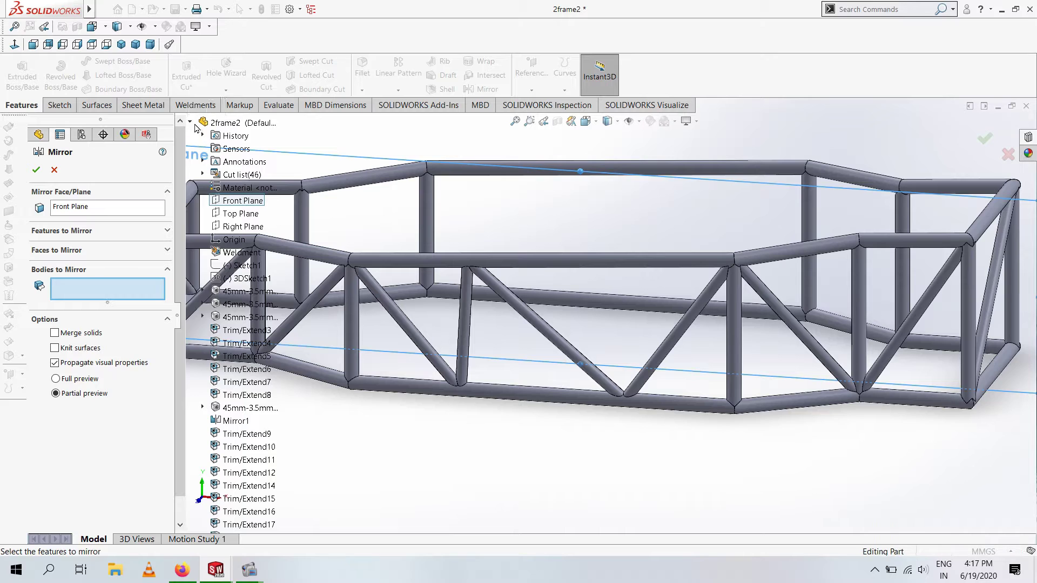
middle_drag(264, 272, 469, 346)
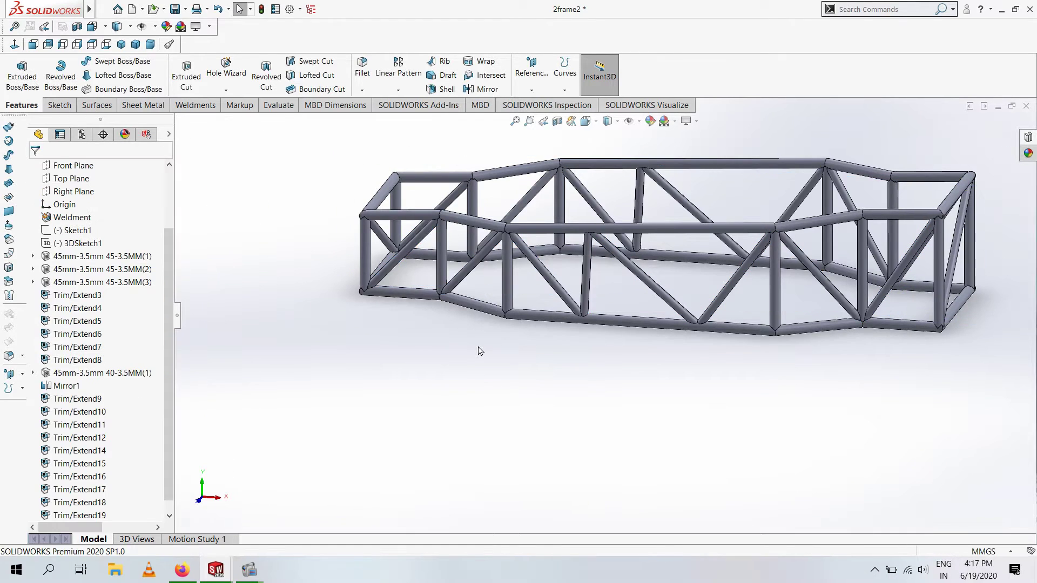
Add 45-3.5mm tube members along the four vertical sketch lines linking upper and lower rails
key(ctrl+5)
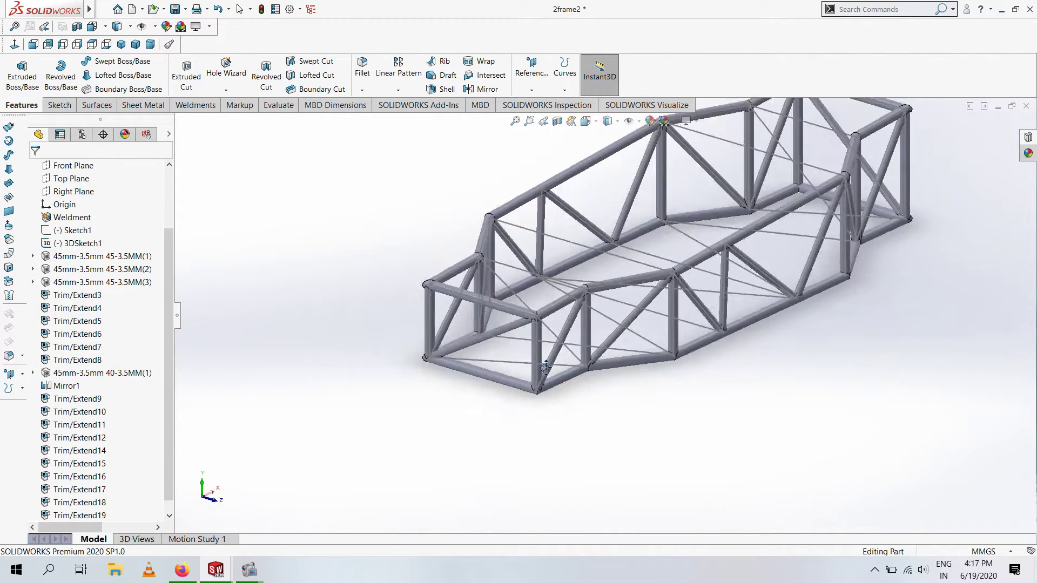
middle_drag(458, 420, 205, 68)
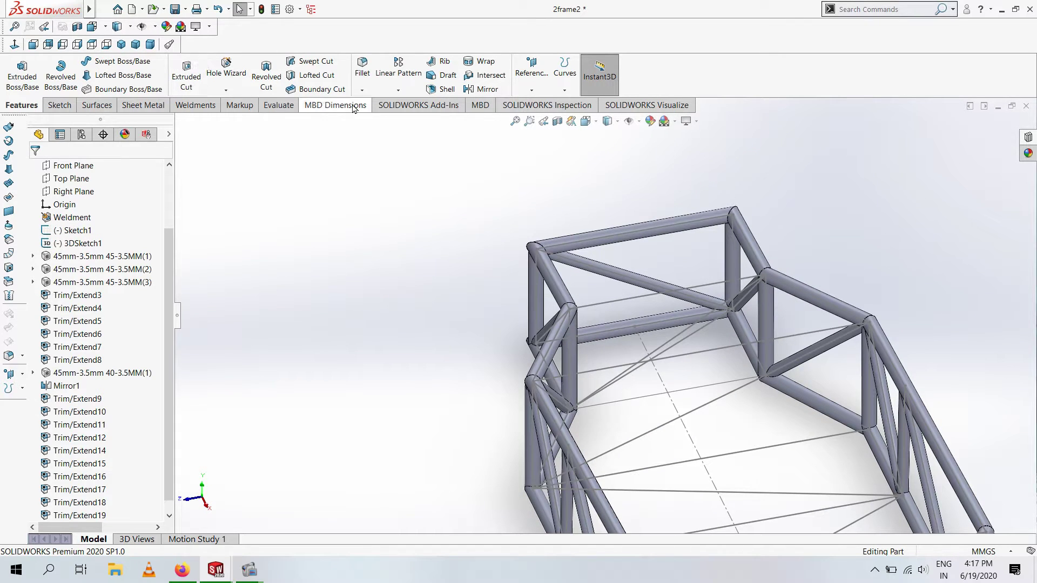
click(86, 88)
middle_drag(531, 290, 620, 288)
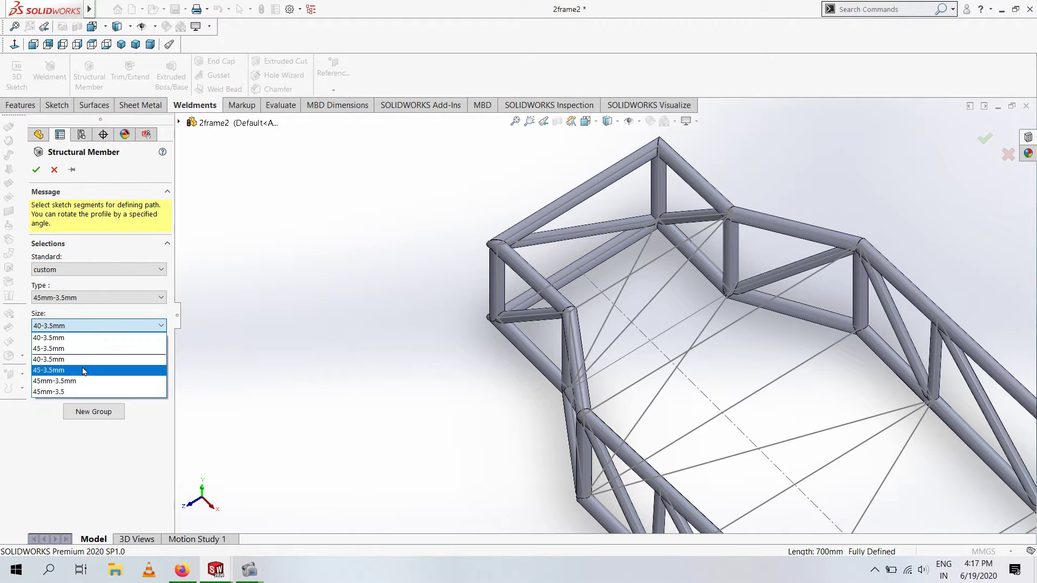
click(622, 286)
mouse_move(622, 286)
middle_down()
mouse_move(675, 324)
mouse_move(705, 467)
mouse_move(729, 400)
middle_up()
click(675, 324)
click(697, 410)
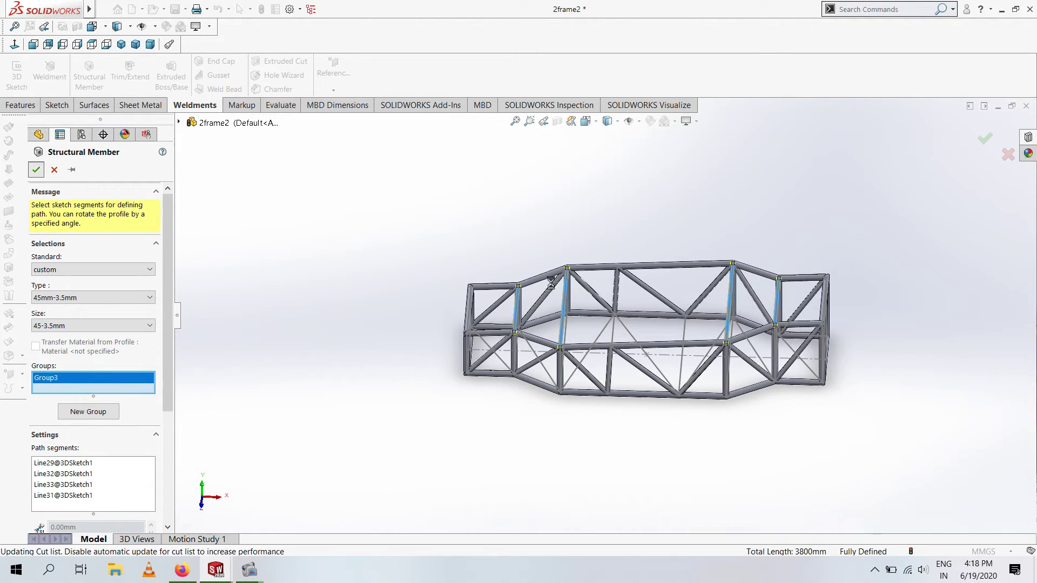
scroll(336, 293, up, 5)
click(129, 76)
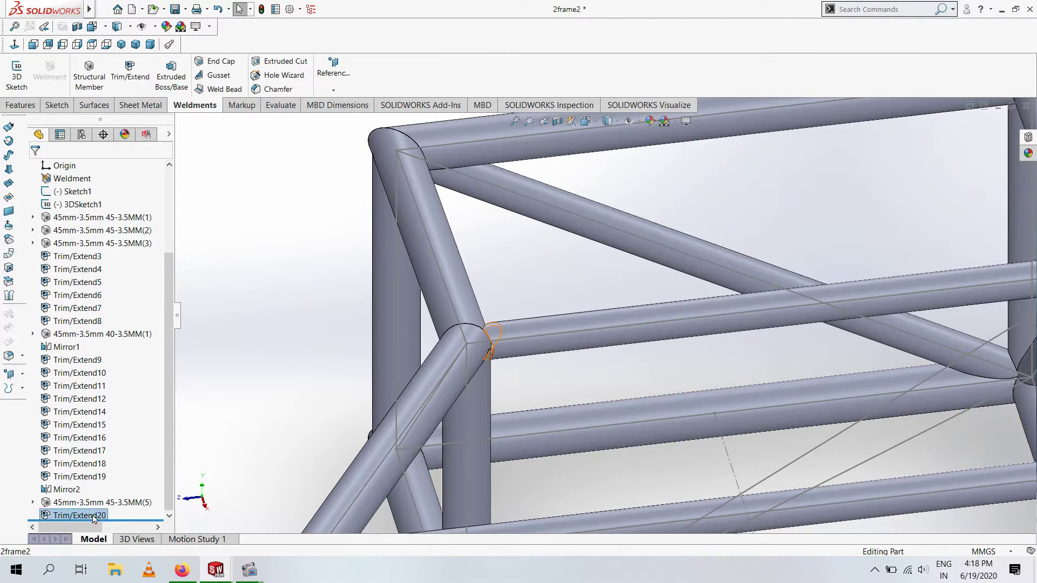
Edit the first vertical tube's trim, toggling Allow extension off and back on
click(94, 518)
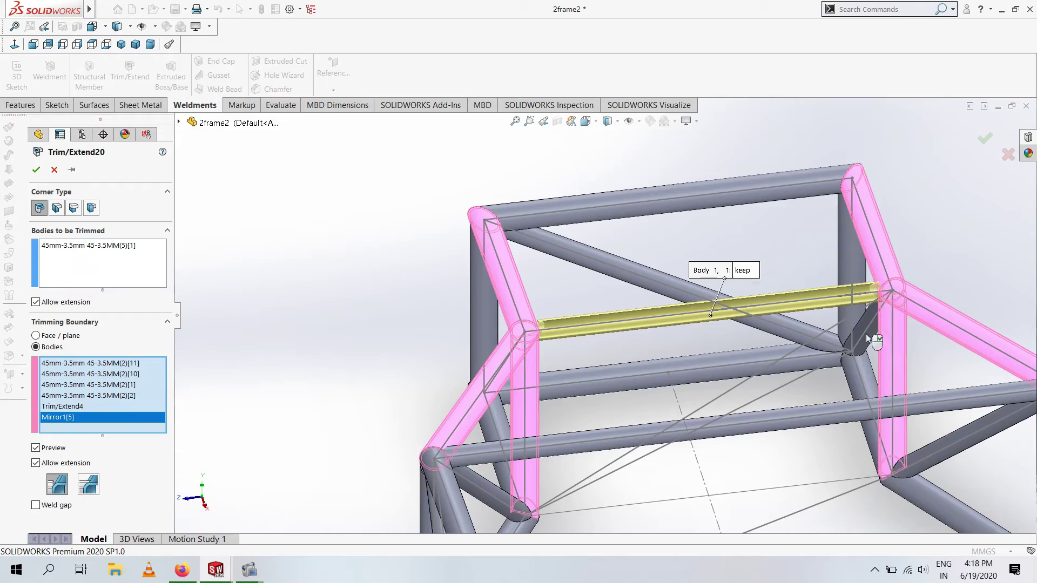
scroll(867, 338, up, 3)
mouse_move(867, 338)
middle_down()
mouse_move(542, 171)
mouse_move(540, 232)
middle_up()
click(36, 302)
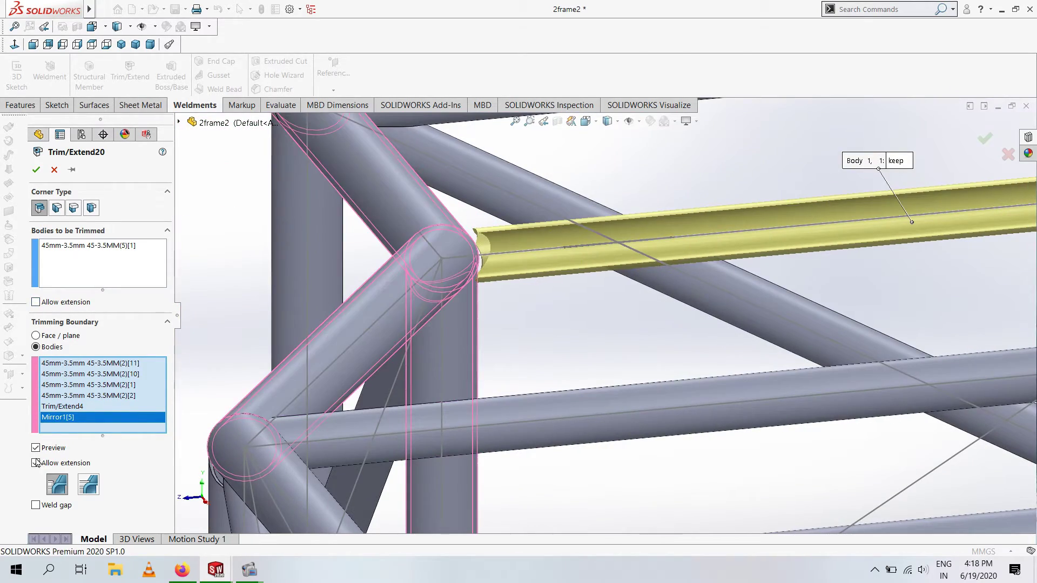
click(36, 302)
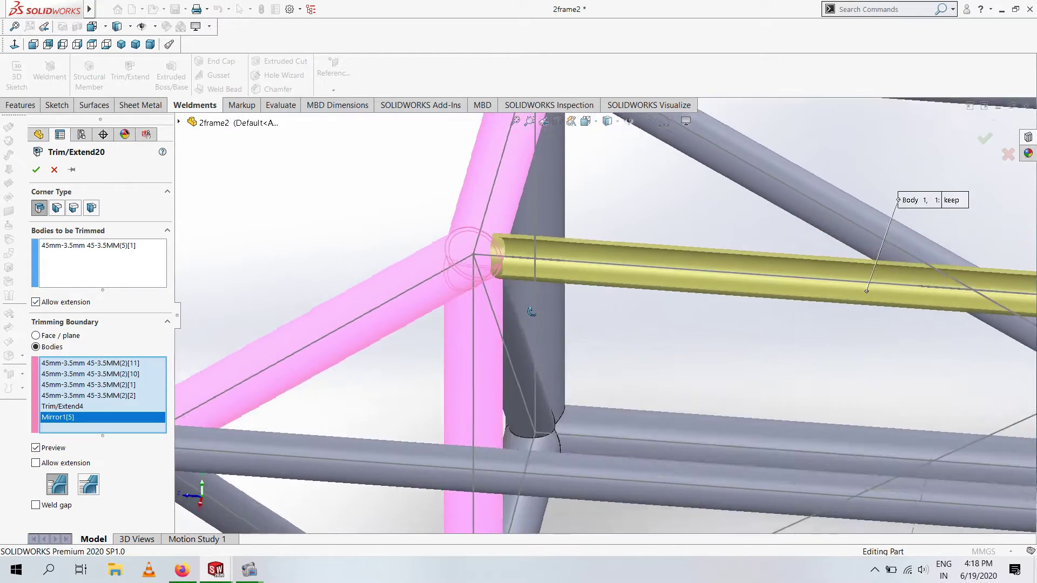
scroll(529, 273, up, 3)
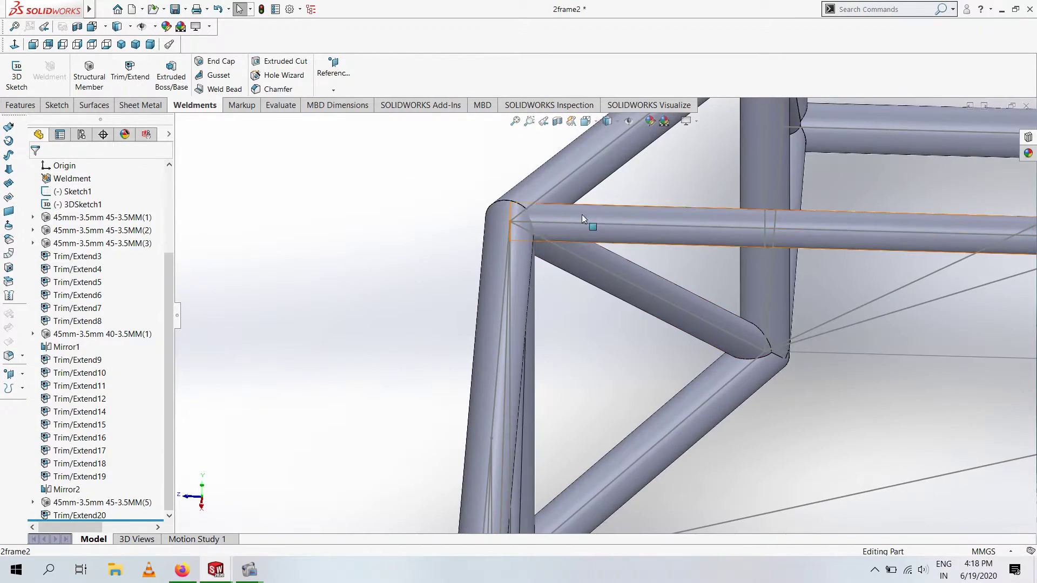
mouse_move(591, 225)
middle_down()
mouse_move(695, 196)
mouse_move(629, 230)
mouse_move(537, 352)
mouse_move(530, 345)
middle_up()
scroll(629, 230, down, 5)
scroll(530, 345, down, 3)
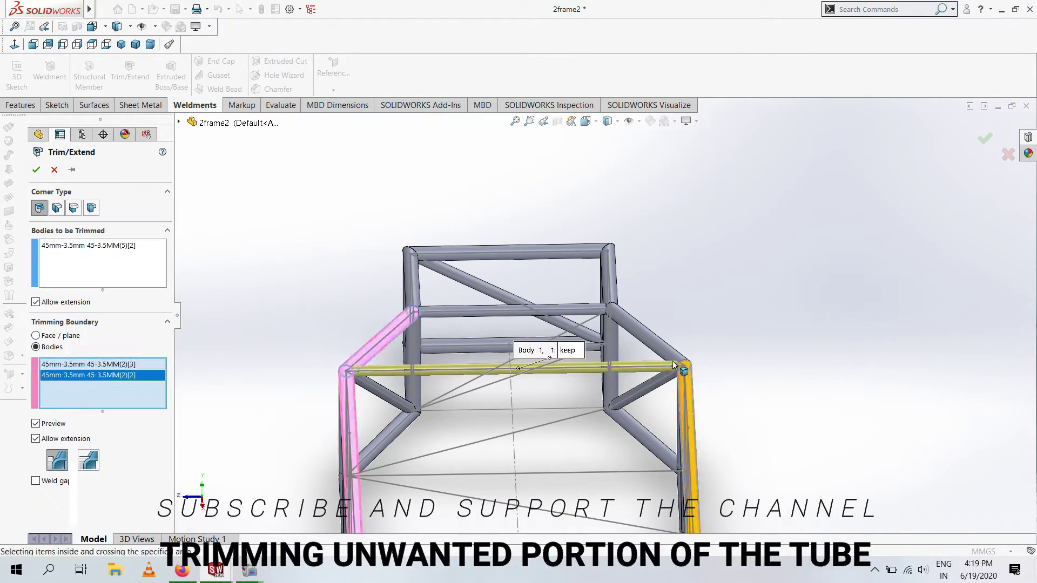
Set the second vertical tube to be trimmed against its adjoining and mirrored tubes
click(478, 371)
scroll(478, 371, up, 5)
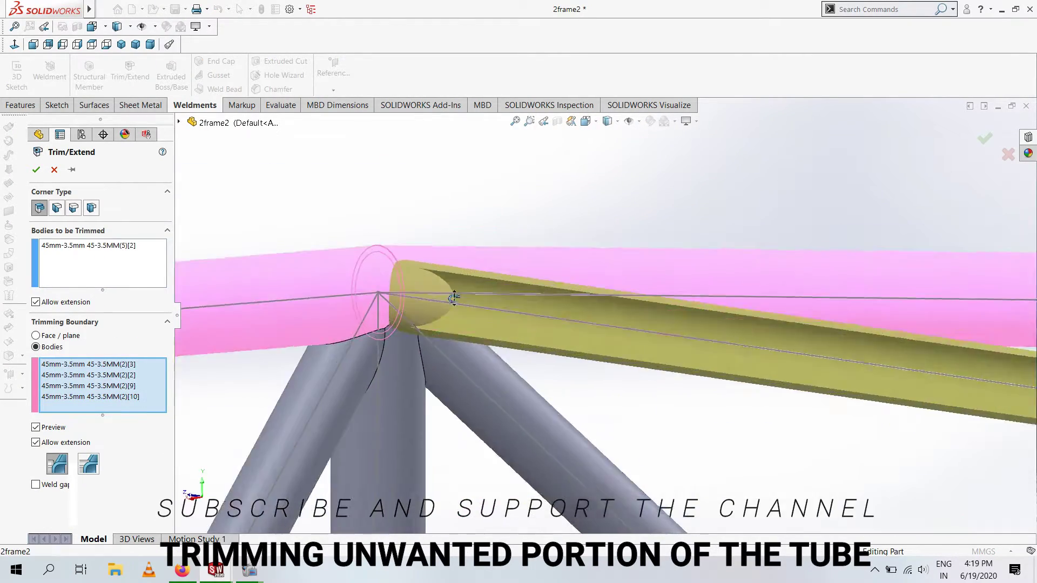
click(454, 294)
click(463, 455)
middle_drag(463, 456, 496, 416)
scroll(496, 416, down, 5)
click(477, 474)
middle_drag(477, 475, 655, 319)
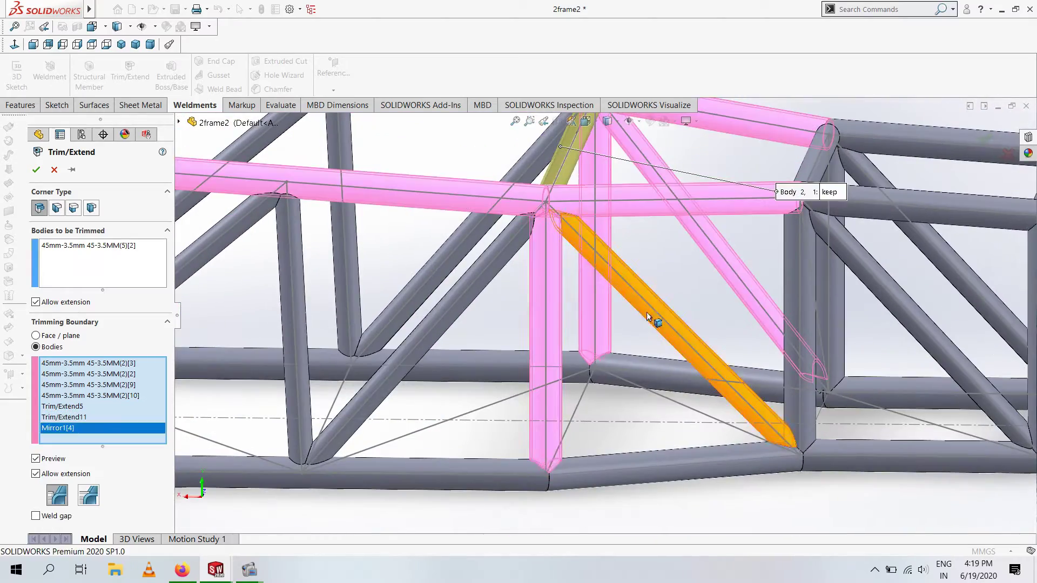
click(655, 319)
Clear Allow extension on that trim and review the trimmed joint in the full frame
scroll(463, 143, up, 3)
scroll(526, 208, up, 4)
scroll(490, 328, down, 3)
scroll(505, 354, down, 3)
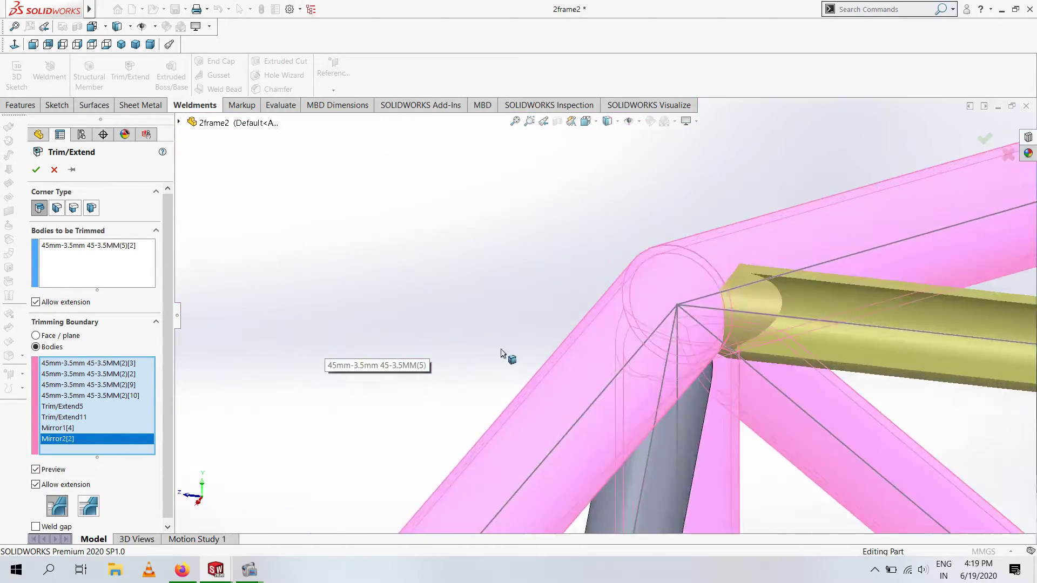
middle_drag(505, 354, 324, 405)
click(36, 484)
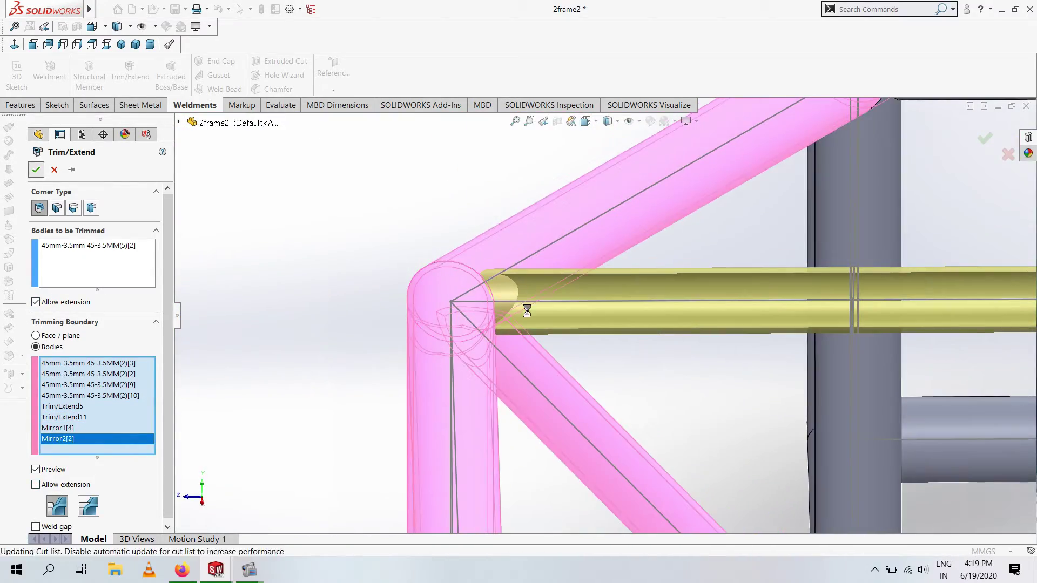
mouse_move(526, 311)
middle_down()
mouse_move(502, 234)
mouse_move(432, 270)
middle_up()
scroll(432, 270, down, 3)
scroll(318, 276, down, 3)
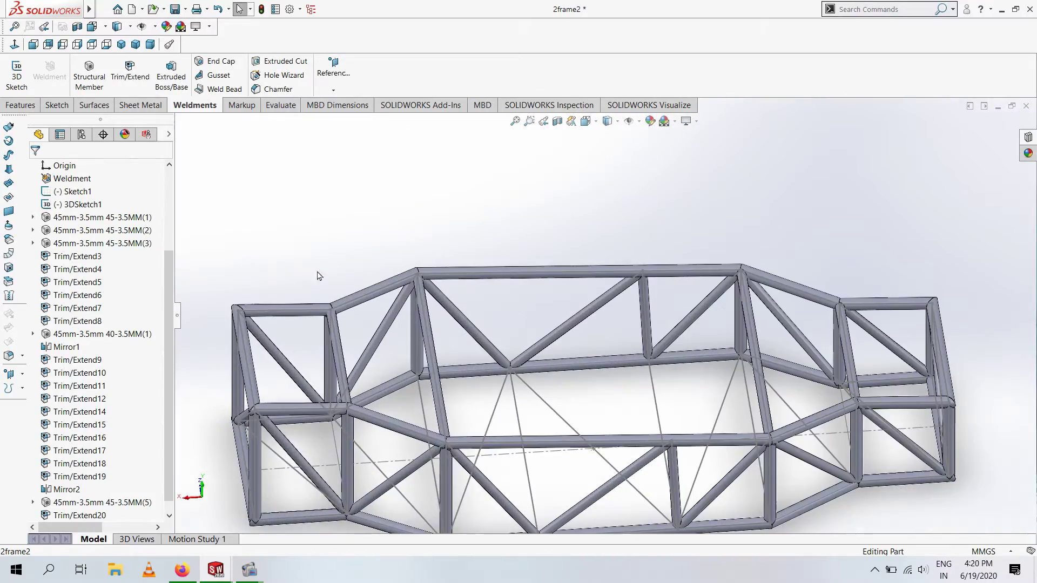
Trim the third vertical tube against its bounding tubes and both mirrored tubes
key(Return)
click(438, 441)
scroll(432, 302, up, 3)
scroll(514, 312, up, 3)
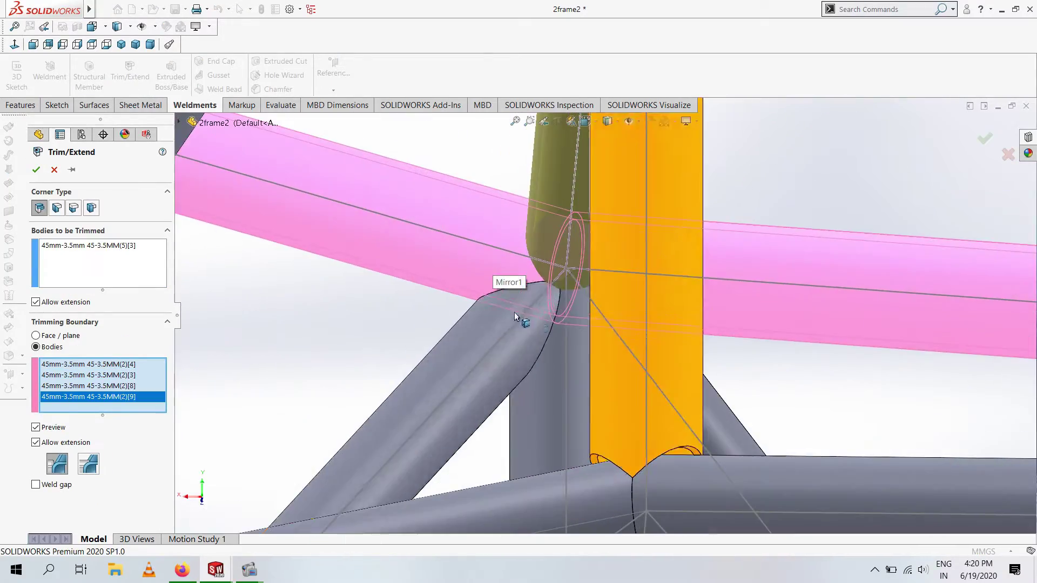
click(514, 312)
click(522, 353)
scroll(500, 401, down, 3)
click(501, 400)
scroll(543, 183, up, 3)
scroll(555, 196, up, 5)
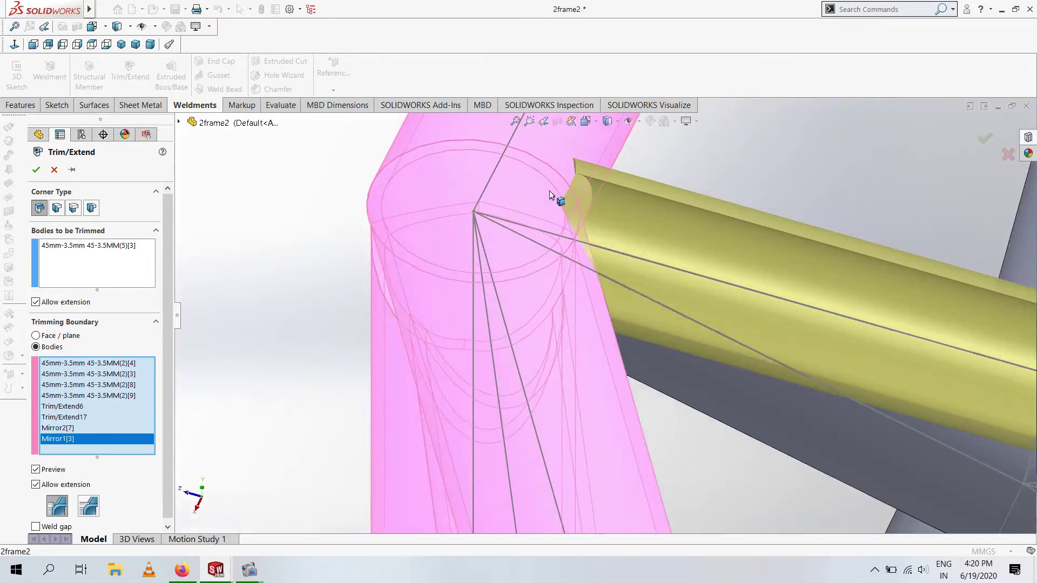
click(500, 241)
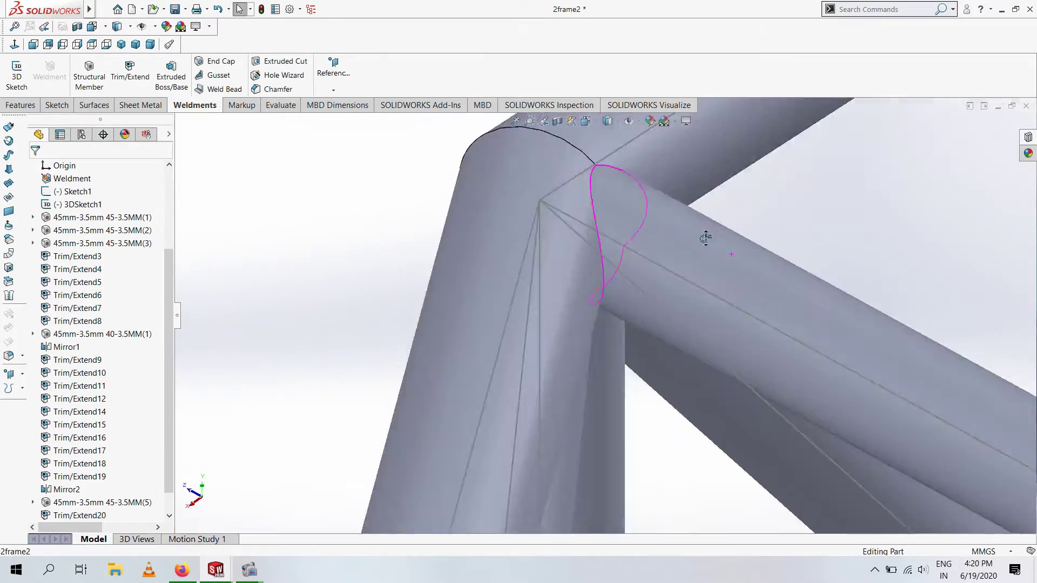
scroll(540, 270, down, 10)
scroll(432, 292, up, 5)
scroll(429, 290, up, 3)
Trim the next new tube against the adjoining vertical tube and apply it
key(Return)
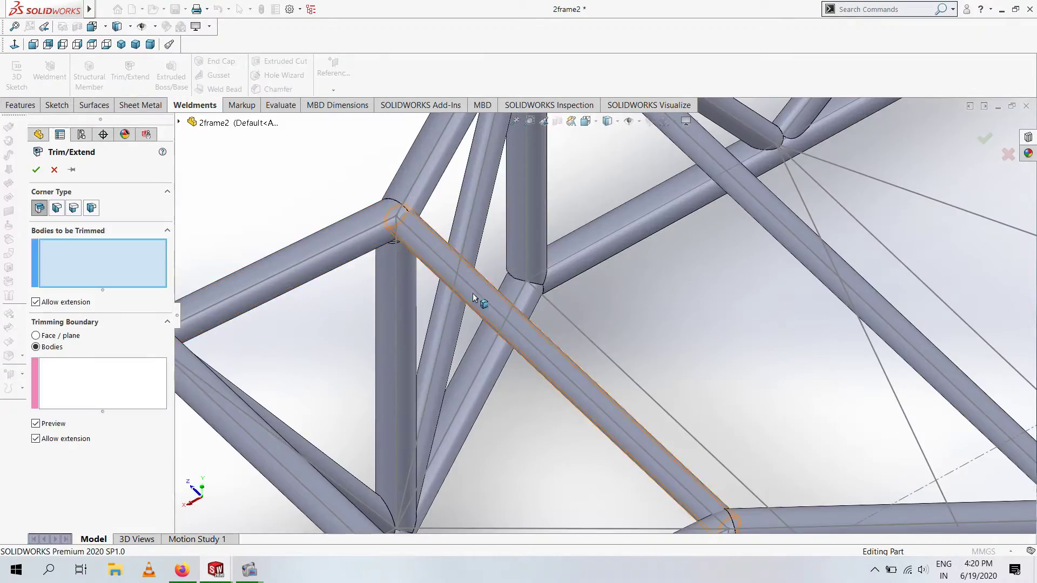
click(472, 294)
scroll(507, 356, up, 5)
click(507, 355)
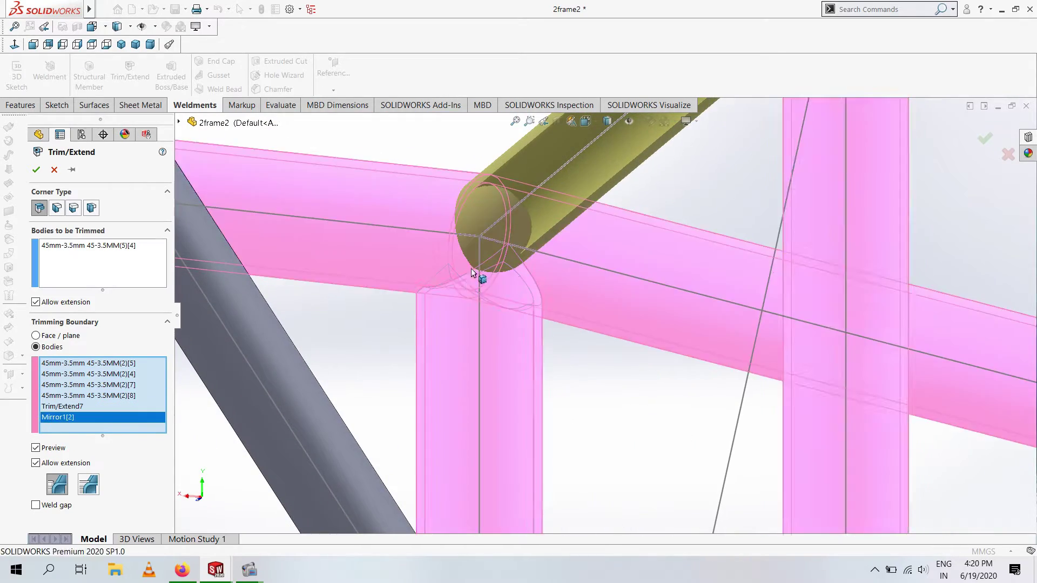
mouse_move(474, 280)
middle_down()
mouse_move(583, 211)
mouse_move(636, 420)
mouse_move(777, 324)
middle_up()
key(Return)
scroll(636, 421, down, 5)
scroll(685, 336, up, 3)
middle_drag(684, 335, 616, 313)
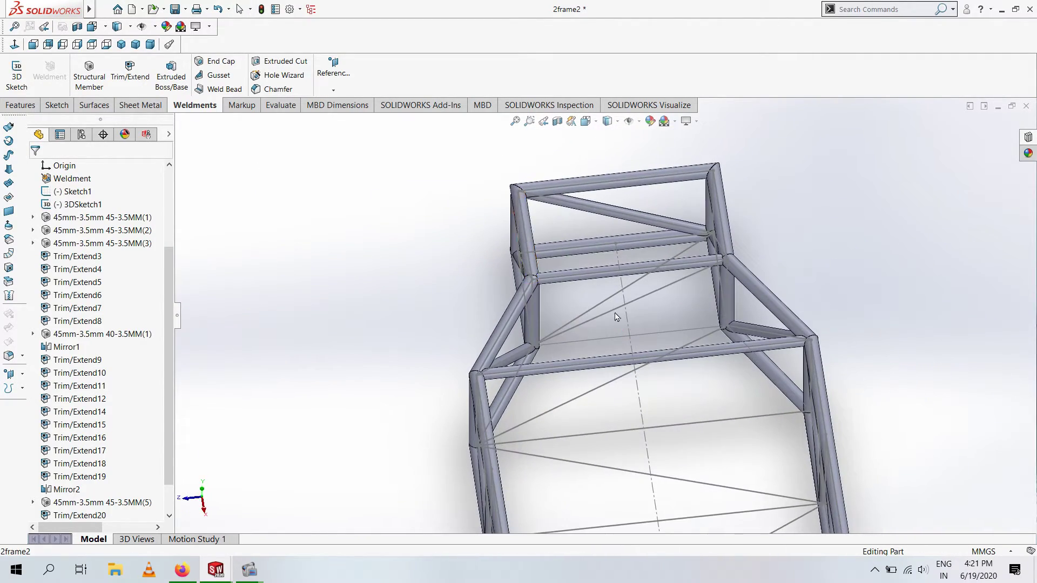
click(89, 76)
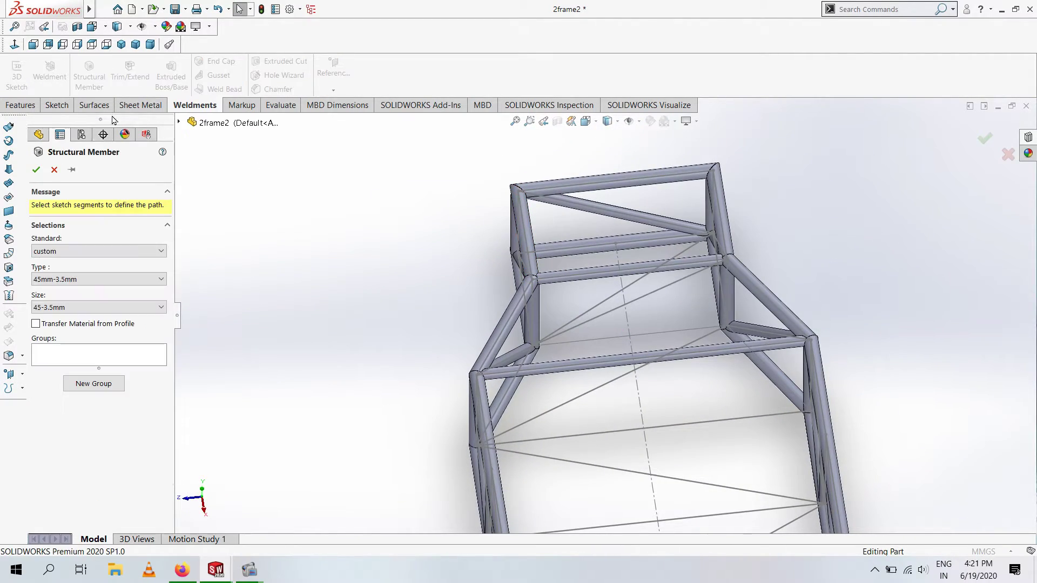
Start a new group and select the cross sketch line as a 45-3.5mm crossbar path
click(116, 359)
scroll(483, 315, up, 2)
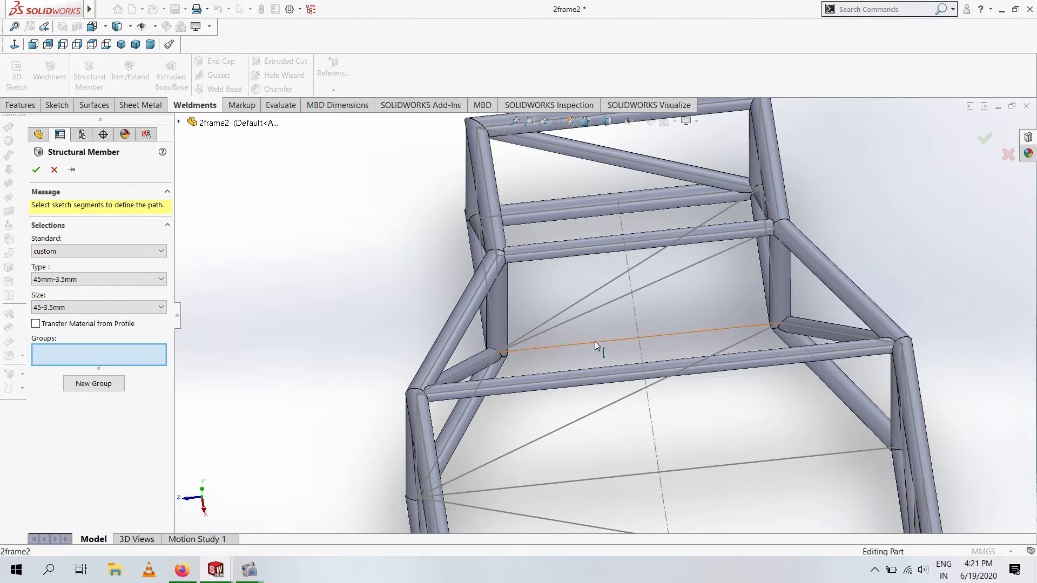
click(629, 402)
scroll(630, 401, down, 3)
scroll(621, 470, down, 3)
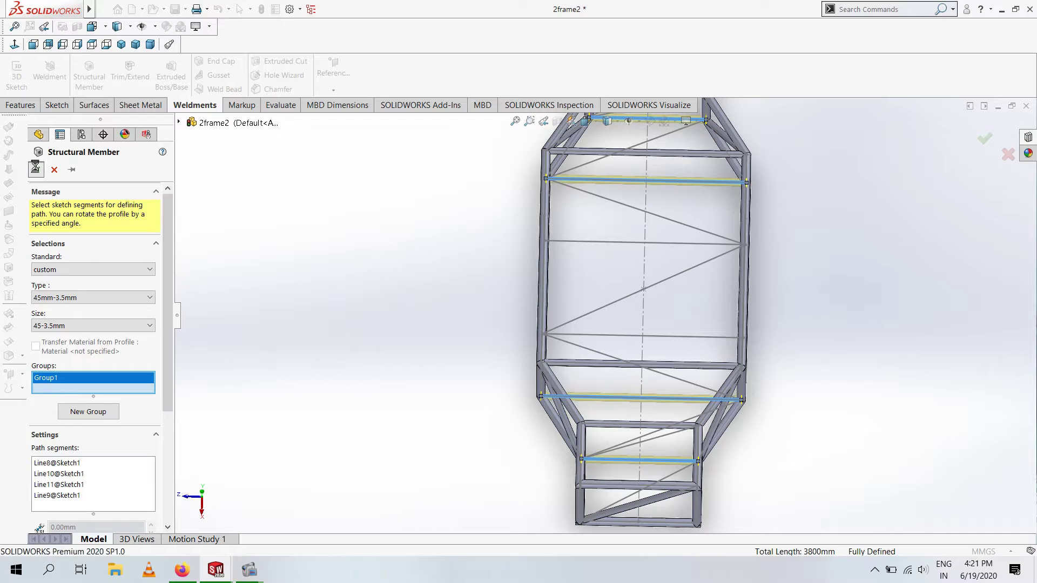
scroll(567, 179, up, 5)
Trim the first crossbar against the side, meeting and mirrored side tubes
click(129, 76)
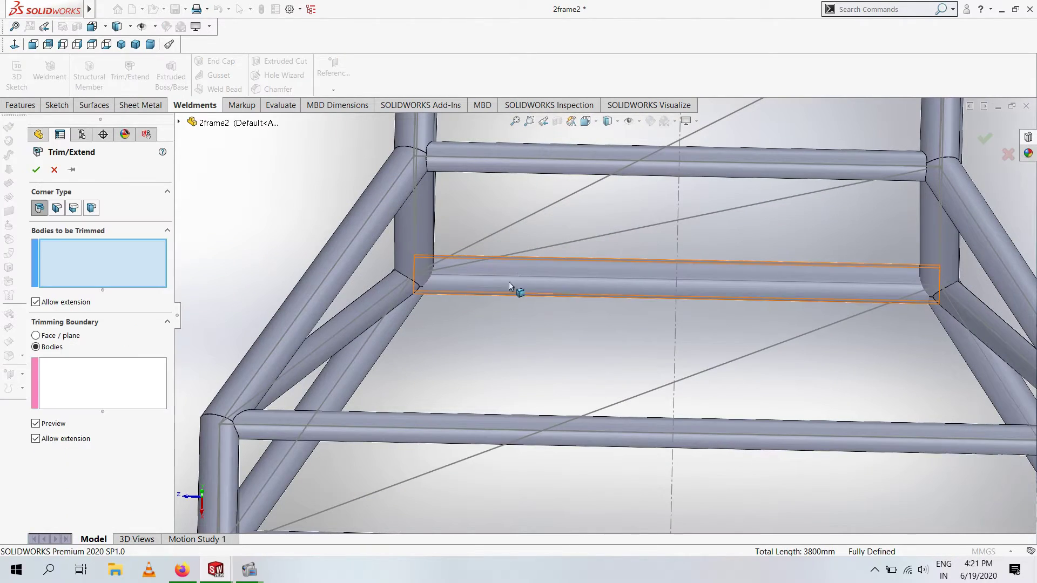
click(486, 279)
click(413, 256)
scroll(414, 255, down, 3)
click(452, 308)
middle_drag(452, 308, 540, 270)
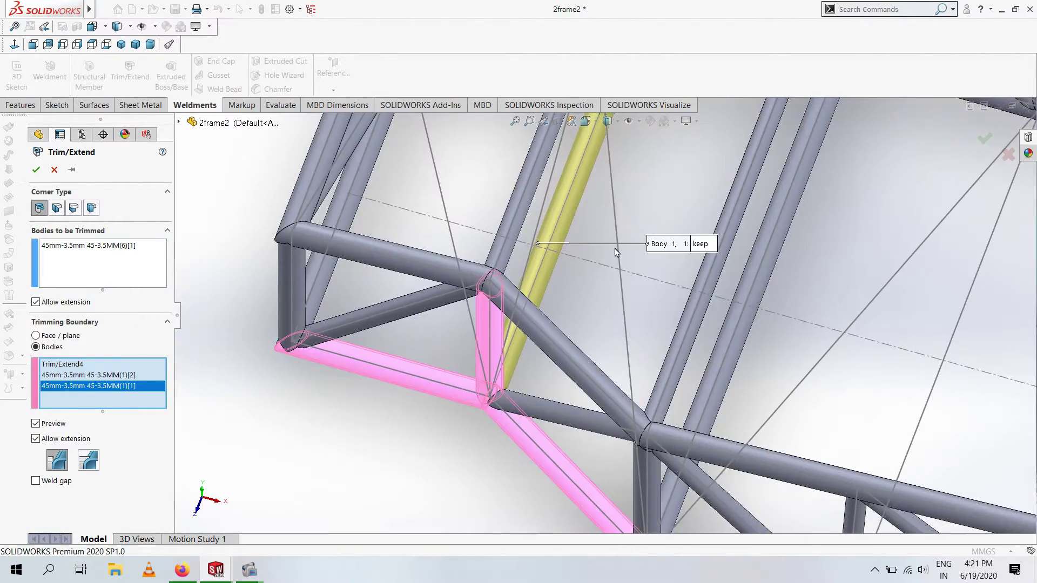
click(574, 246)
click(595, 250)
scroll(596, 250, up, 2)
scroll(595, 250, up, 3)
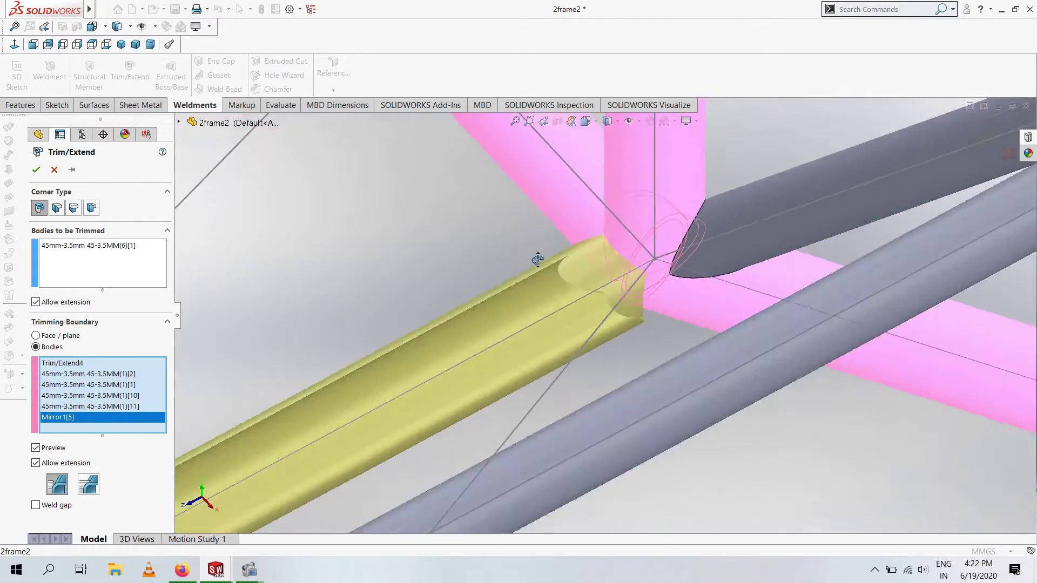
scroll(595, 250, up, 3)
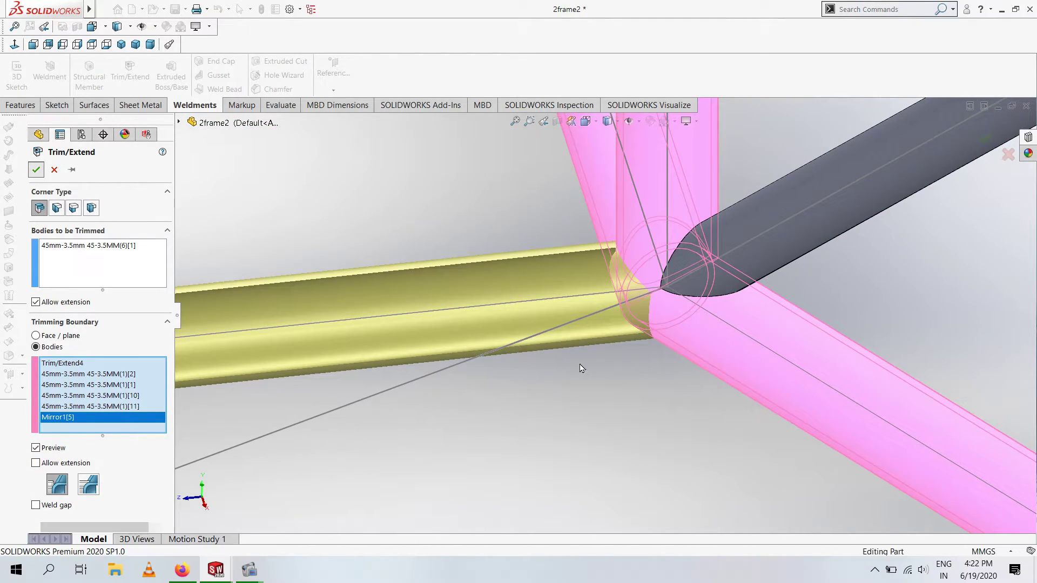
key(Return)
scroll(532, 319, down, 3)
mouse_move(533, 319)
middle_down()
mouse_move(509, 261)
mouse_move(474, 297)
mouse_move(565, 404)
mouse_move(475, 378)
middle_up()
Trim the next crossbar against its side, adjoining and mirrored tubes without extension
click(130, 70)
click(540, 397)
click(346, 373)
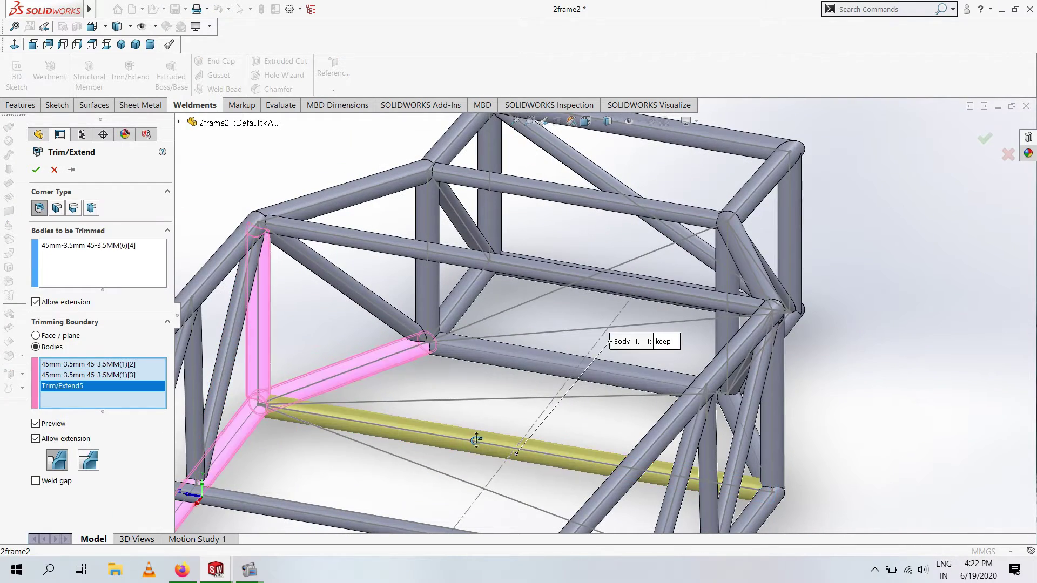
middle_drag(475, 440, 655, 347)
click(621, 318)
click(721, 243)
click(745, 360)
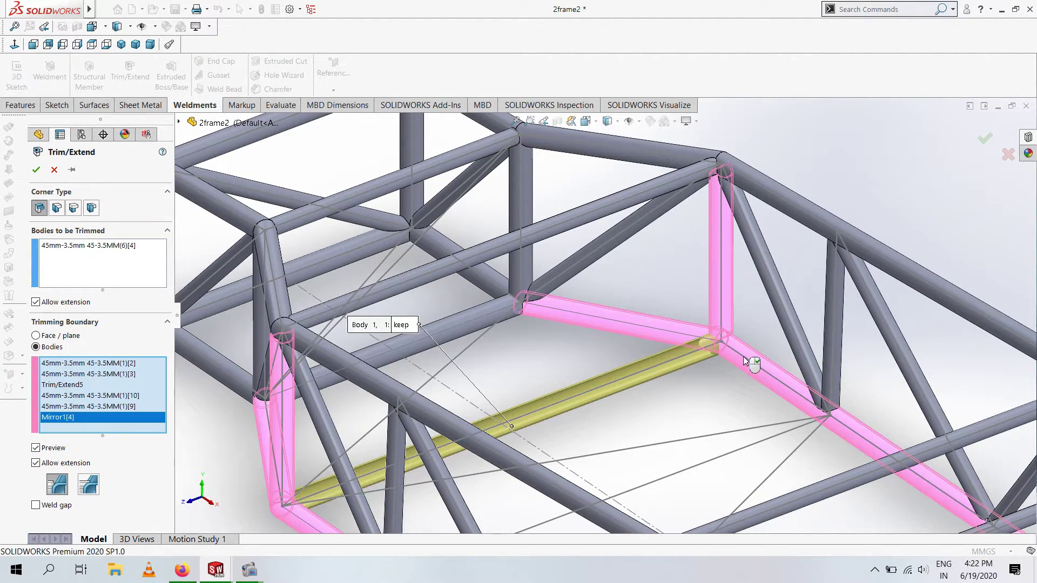
click(42, 464)
scroll(688, 353, down, 5)
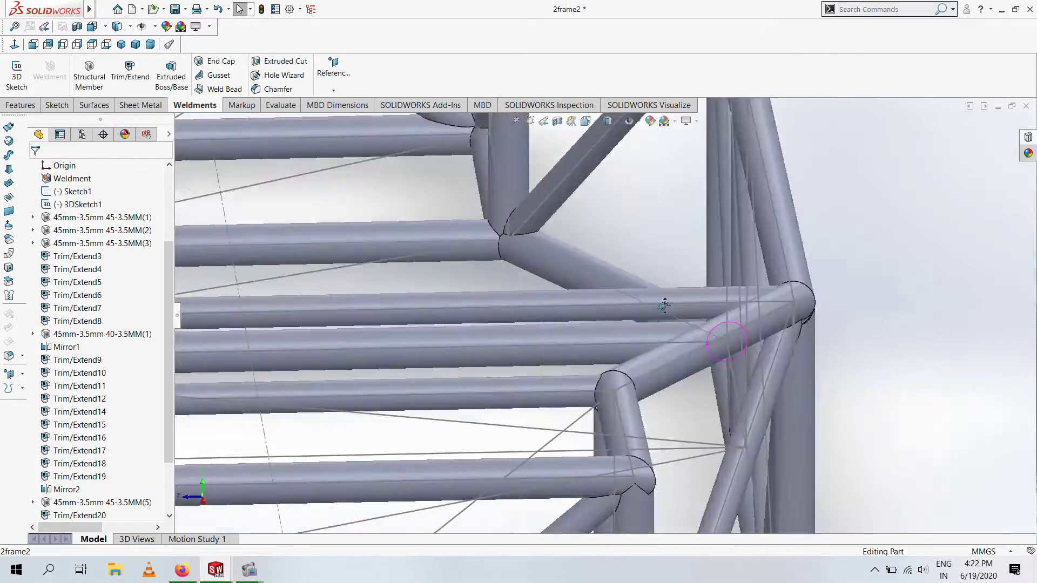
mouse_move(689, 353)
middle_down()
mouse_move(679, 286)
mouse_move(675, 361)
mouse_move(621, 302)
middle_up()
scroll(679, 286, up, 5)
scroll(675, 360, down, 5)
Trim the lower crossbar against the corner tubes with Allow extension cleared
click(130, 70)
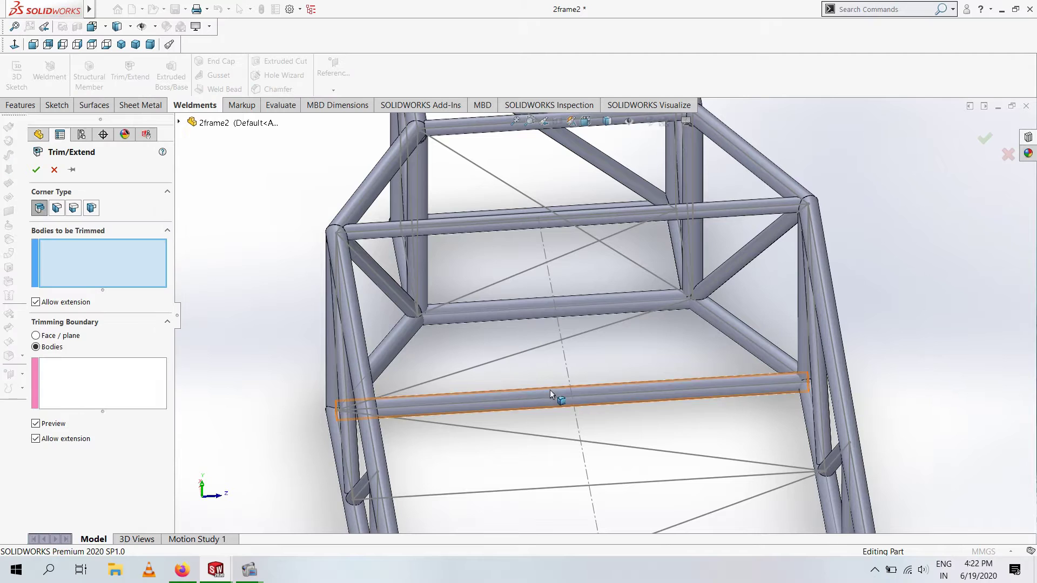
click(35, 438)
middle_drag(227, 443, 346, 450)
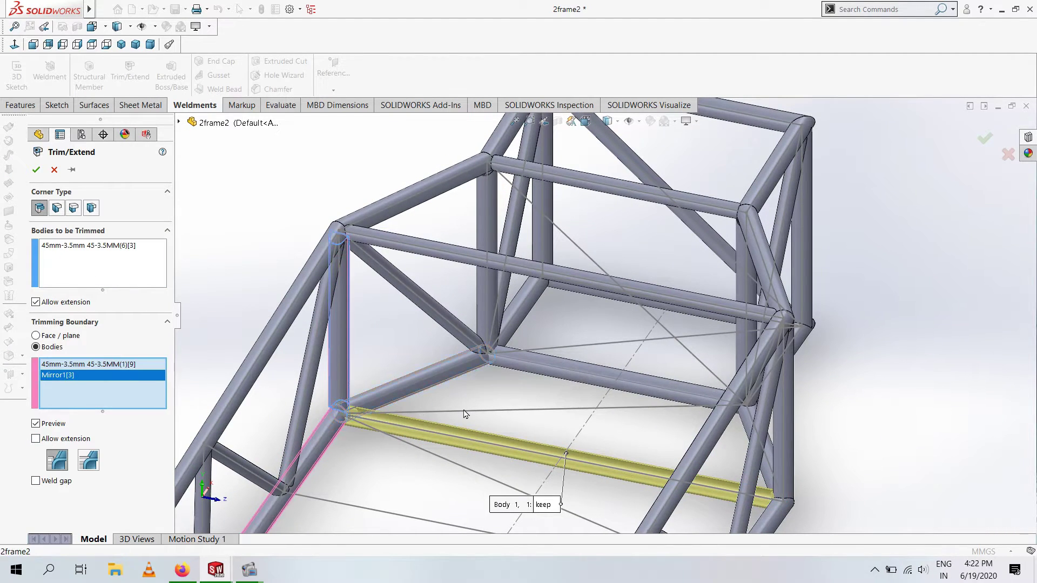
middle_drag(464, 414, 684, 343)
click(685, 343)
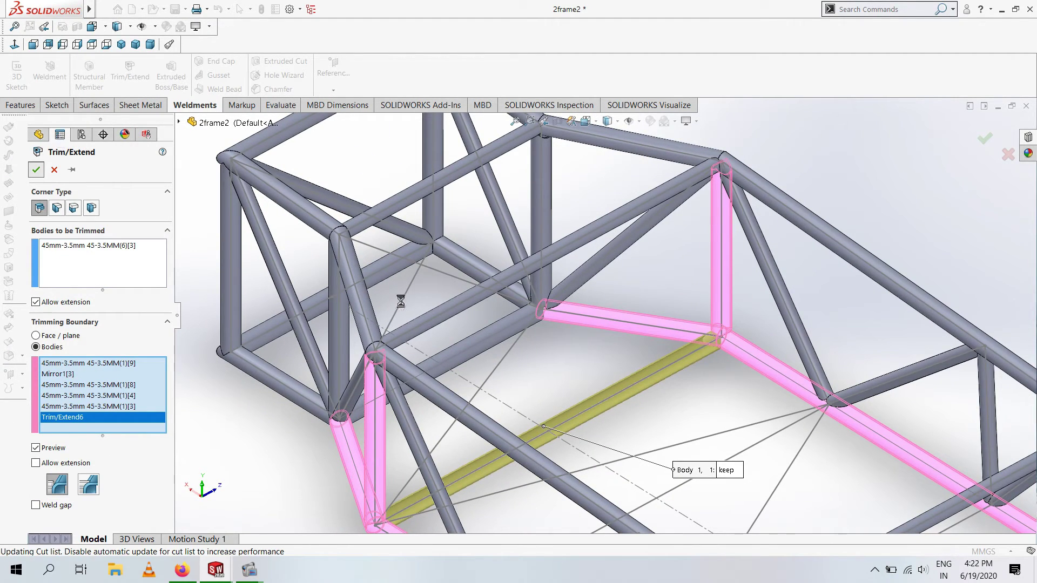
middle_drag(401, 301, 302, 378)
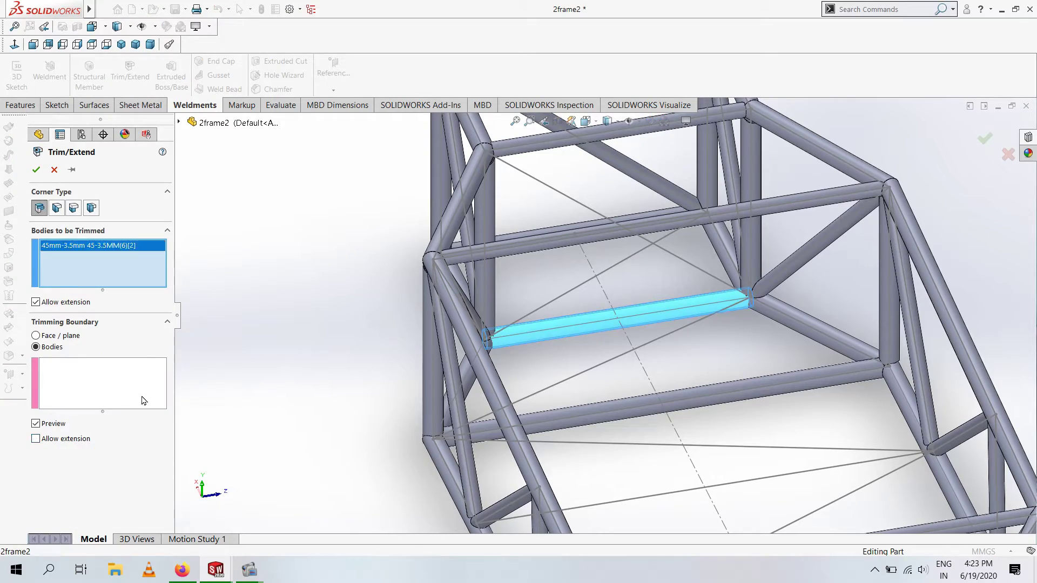
Select the middle crossbar to trim, with its two meeting tubes as boundaries
click(144, 400)
middle_drag(486, 335, 583, 324)
click(583, 324)
click(621, 346)
scroll(629, 352, down, 3)
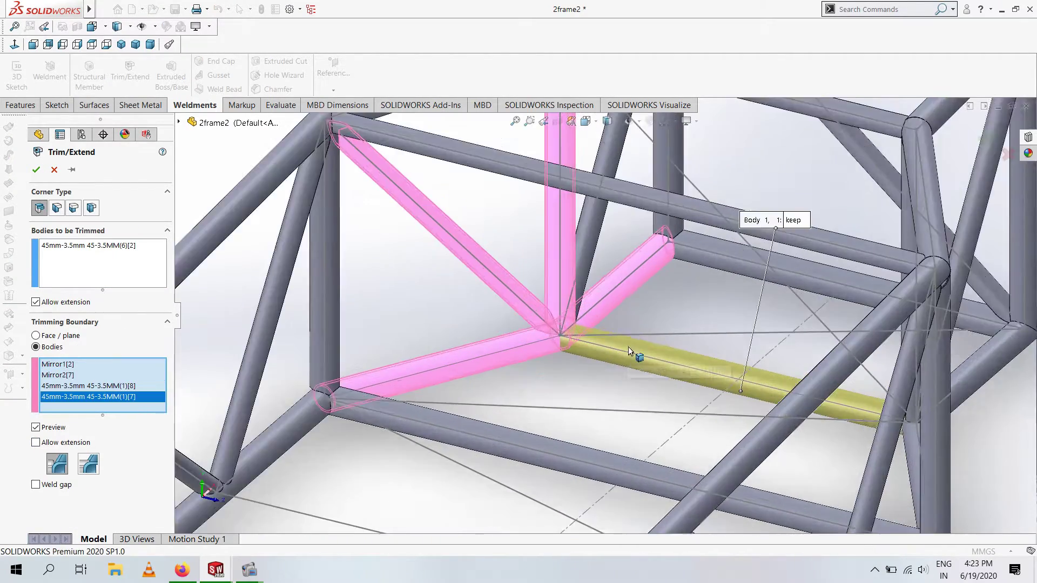
Add the short angled and upright tubes as boundaries, confirm the trim and fit the frame
middle_drag(629, 352, 851, 268)
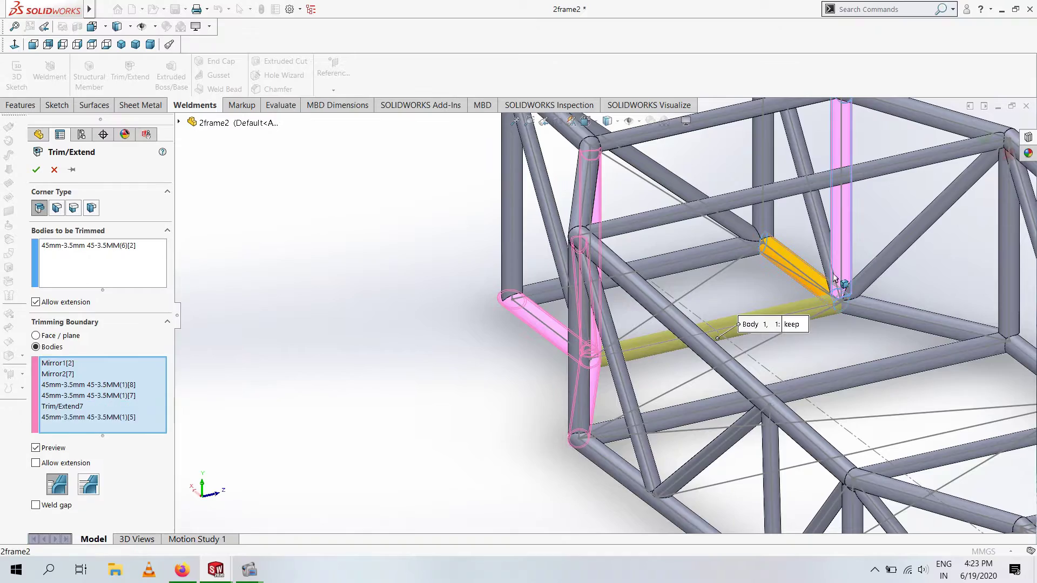
click(835, 278)
middle_drag(826, 308, 848, 324)
click(847, 324)
scroll(594, 271, down, 3)
scroll(620, 209, down, 3)
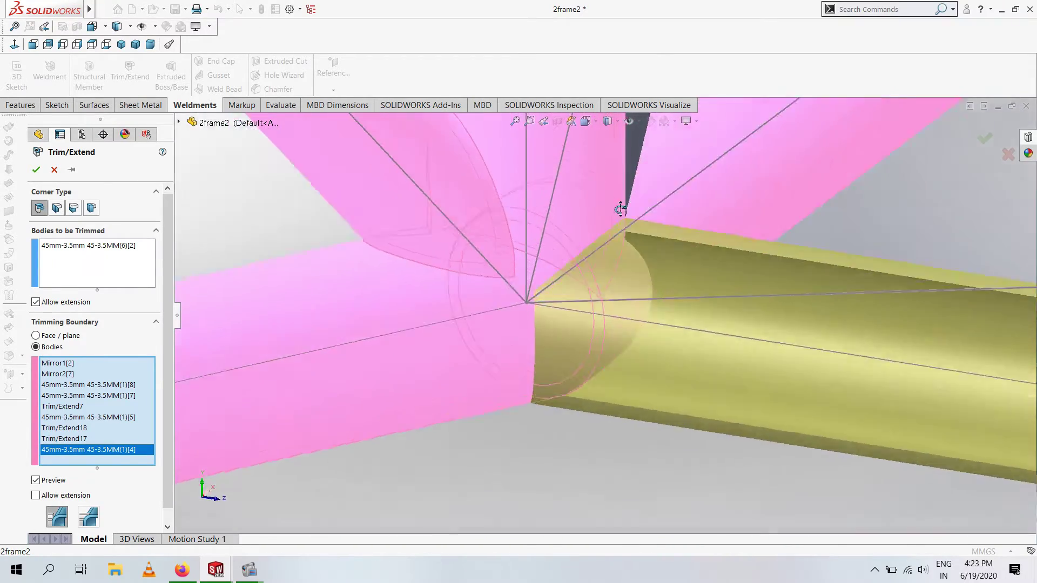
middle_drag(620, 209, 732, 241)
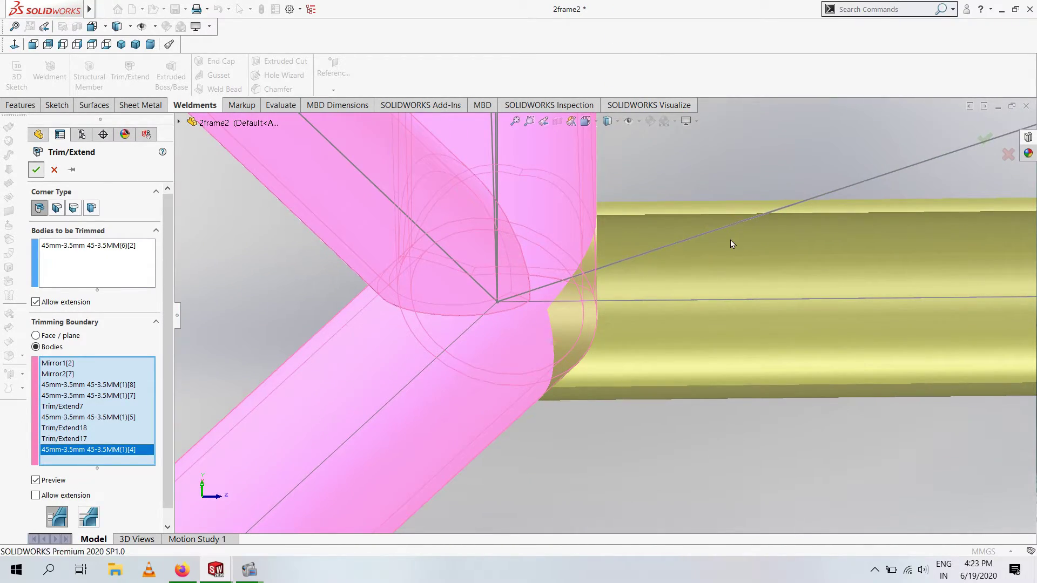
key(Return)
key(f)
mouse_move(731, 244)
middle_down()
mouse_move(495, 236)
mouse_move(529, 243)
middle_up()
click(90, 76)
Set size 40-3.5mm and select the diagonal brace lines in eight groups, totalling 11670.08mm
click(64, 309)
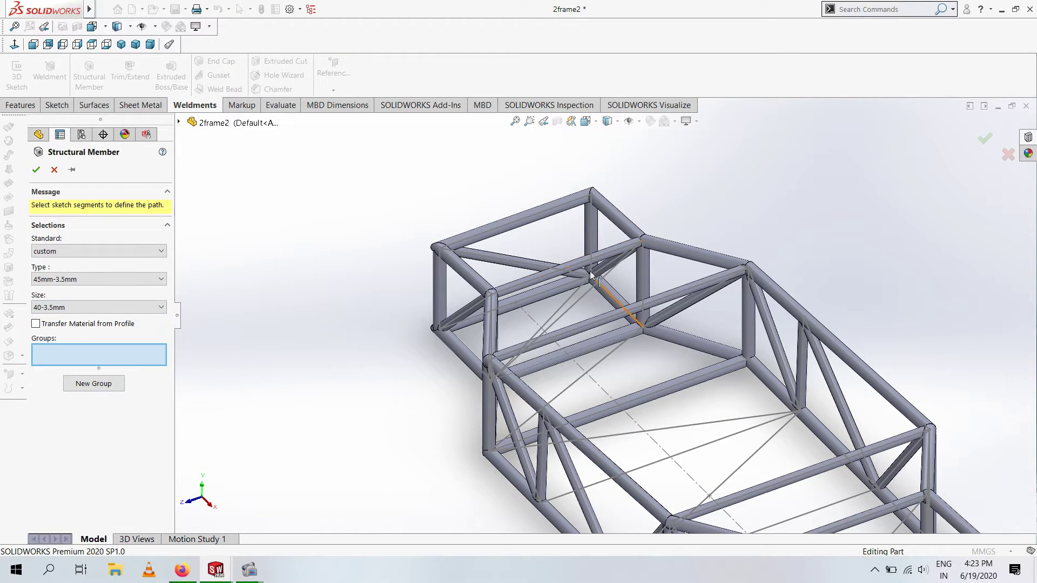
middle_drag(591, 276, 558, 245)
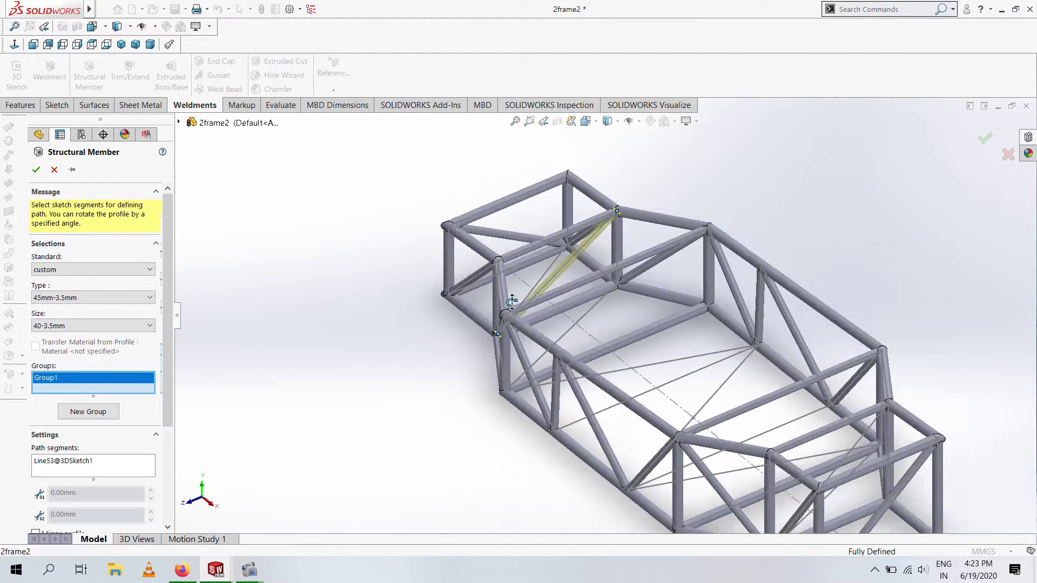
middle_drag(507, 277, 593, 312)
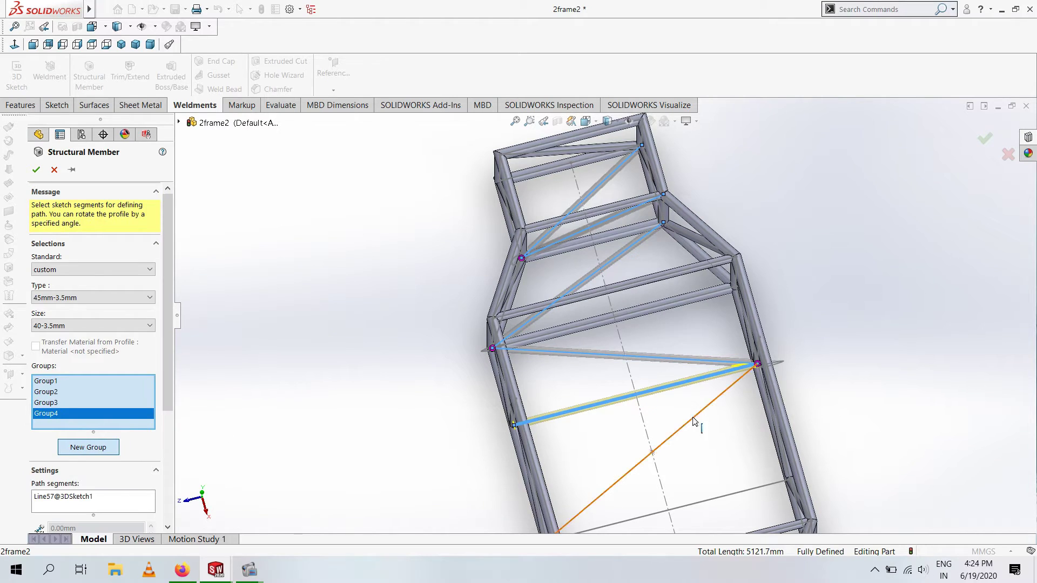
scroll(637, 416, up, 2)
click(671, 435)
scroll(621, 434, down, 2)
scroll(629, 333, up, 2)
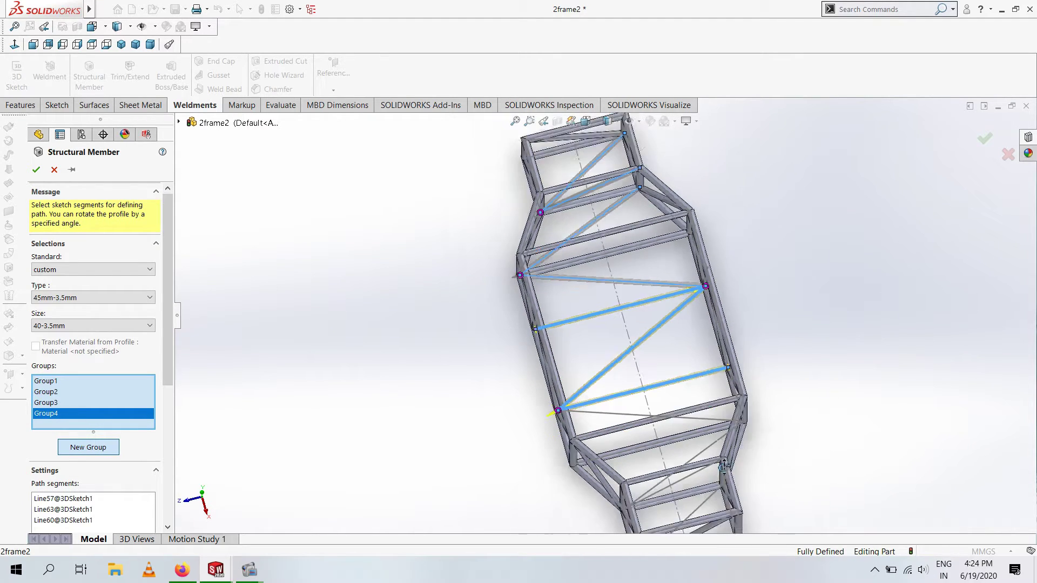
middle_drag(629, 334, 238, 480)
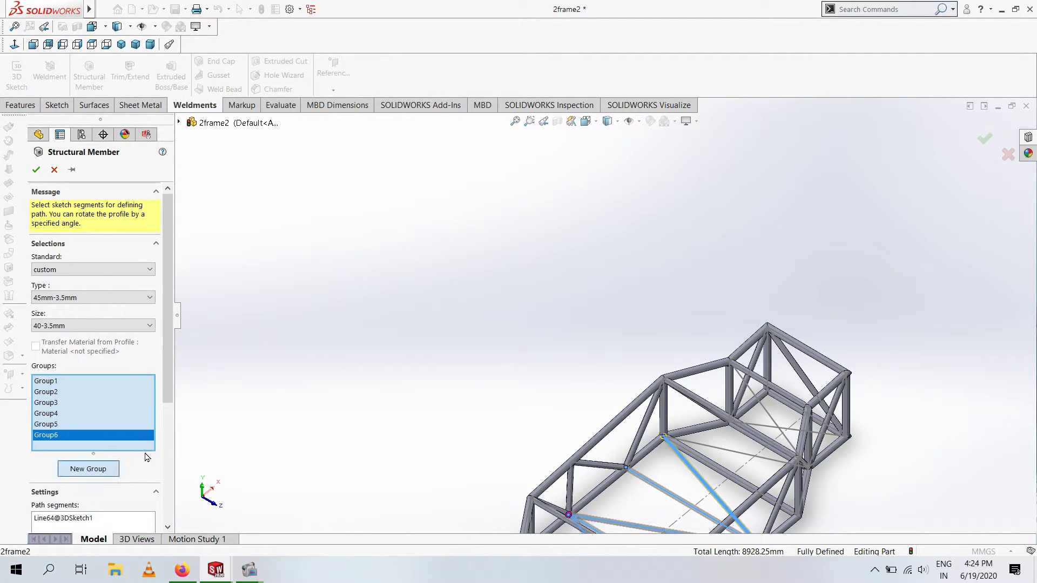
scroll(808, 413, down, 3)
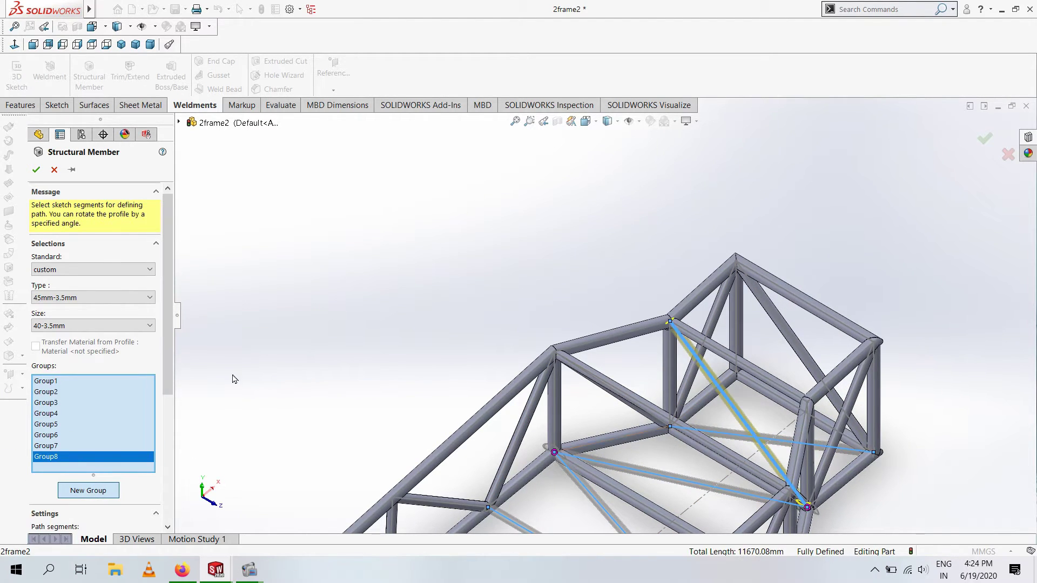
Start Trim/Extend with the new diagonal brace as the body to trim
scroll(451, 401, up, 3)
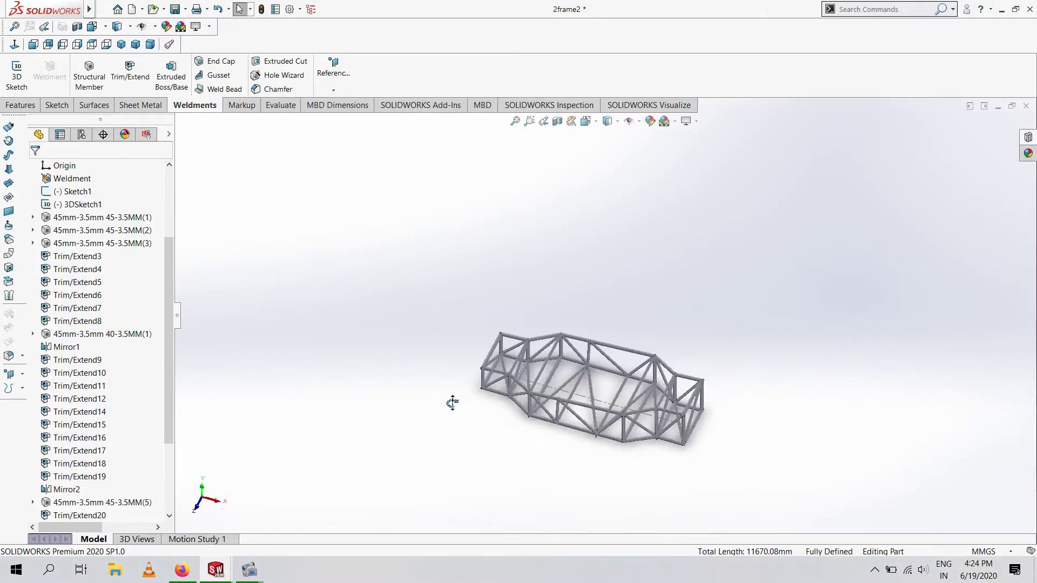
scroll(513, 378, down, 2)
scroll(576, 346, down, 3)
scroll(576, 345, up, 2)
scroll(556, 351, down, 4)
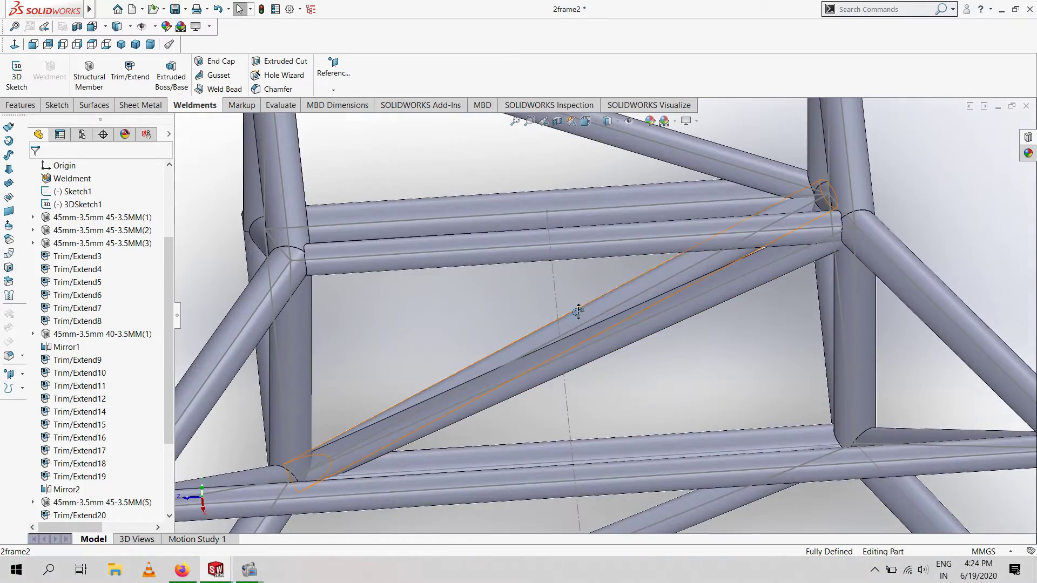
click(130, 70)
click(540, 343)
click(60, 400)
Trim the brace against the corner tube and the crossing diagonal tube
scroll(540, 324, up, 3)
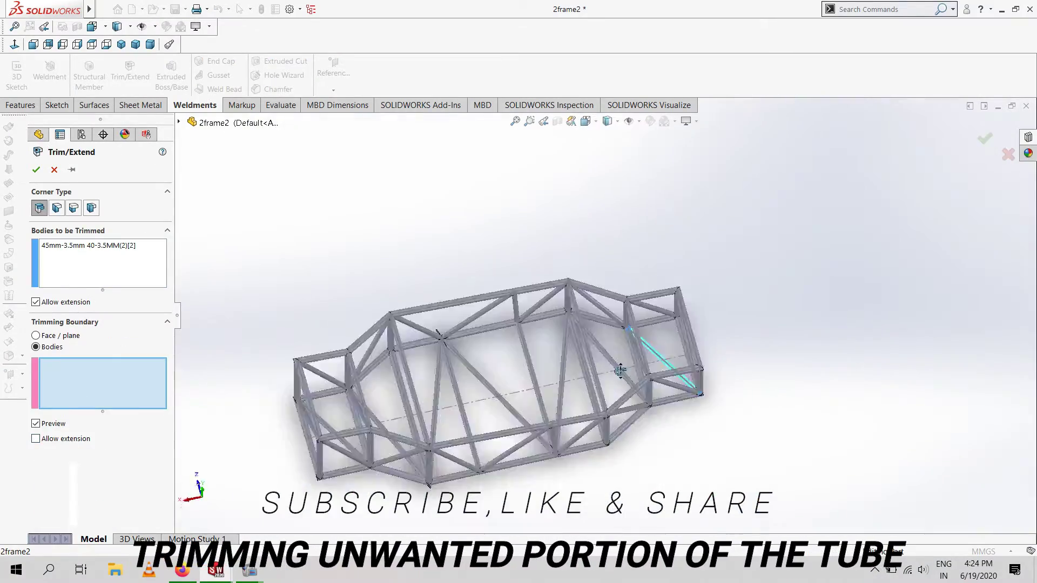
scroll(648, 346, down, 3)
scroll(689, 355, down, 2)
click(689, 355)
scroll(584, 356, up, 5)
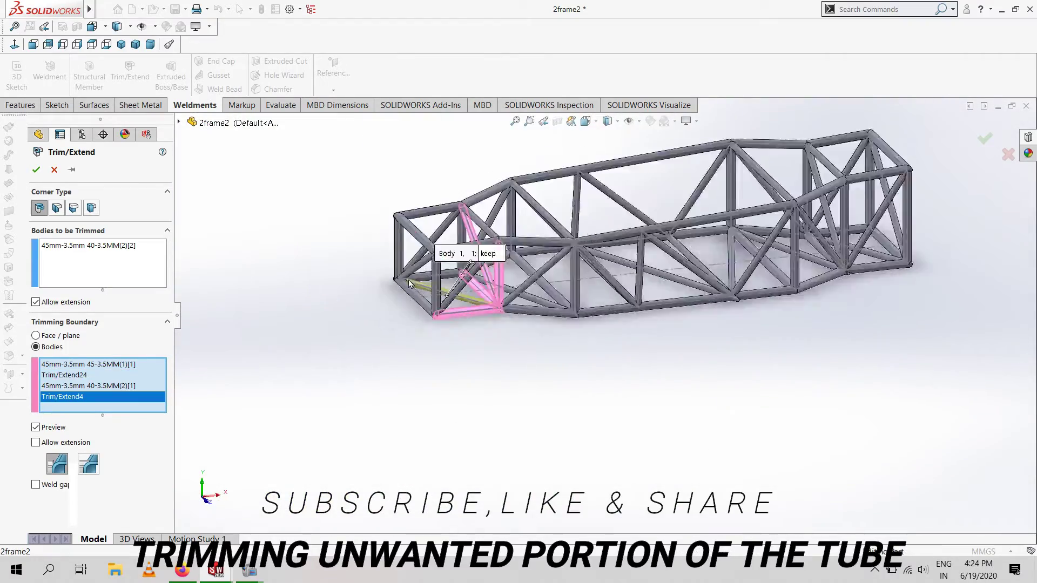
scroll(477, 271, down, 5)
click(497, 208)
scroll(498, 208, up, 3)
scroll(540, 270, down, 3)
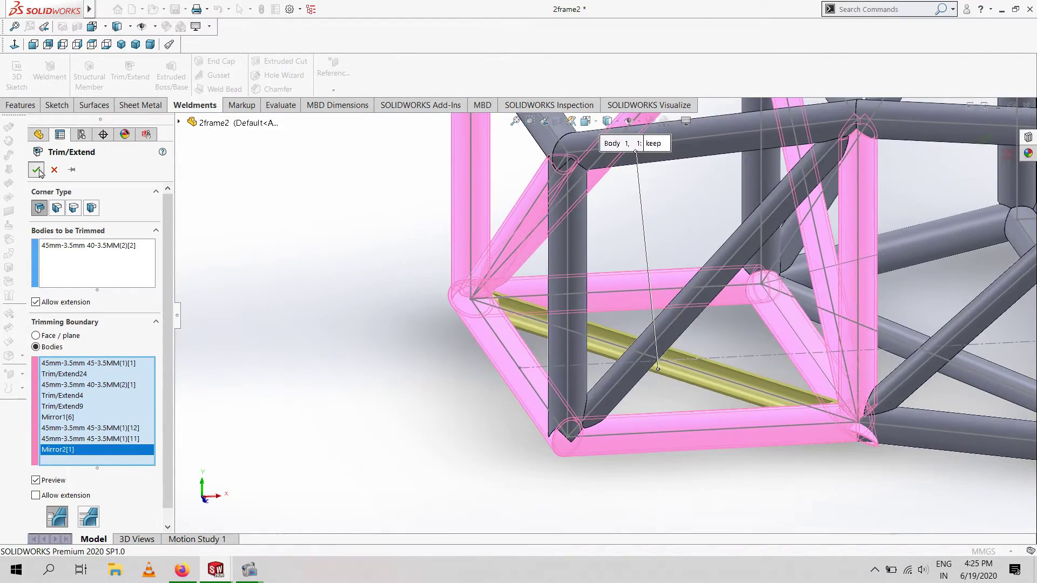
key(Return)
Start a trim on the next diagonal brace, adding its meeting tubes as boundaries
scroll(606, 370, up, 3)
middle_drag(540, 324, 502, 270)
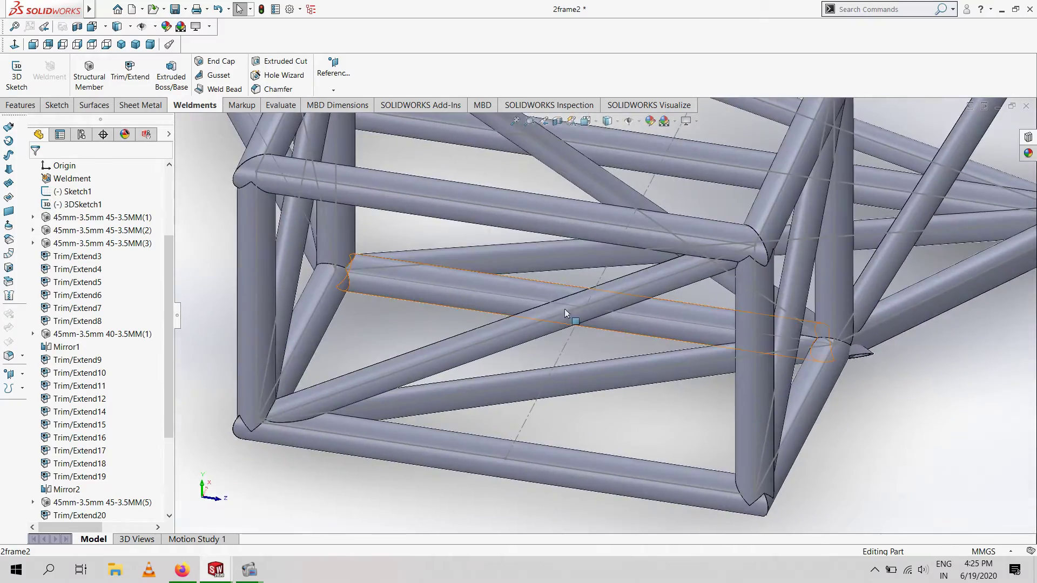
scroll(501, 263, down, 4)
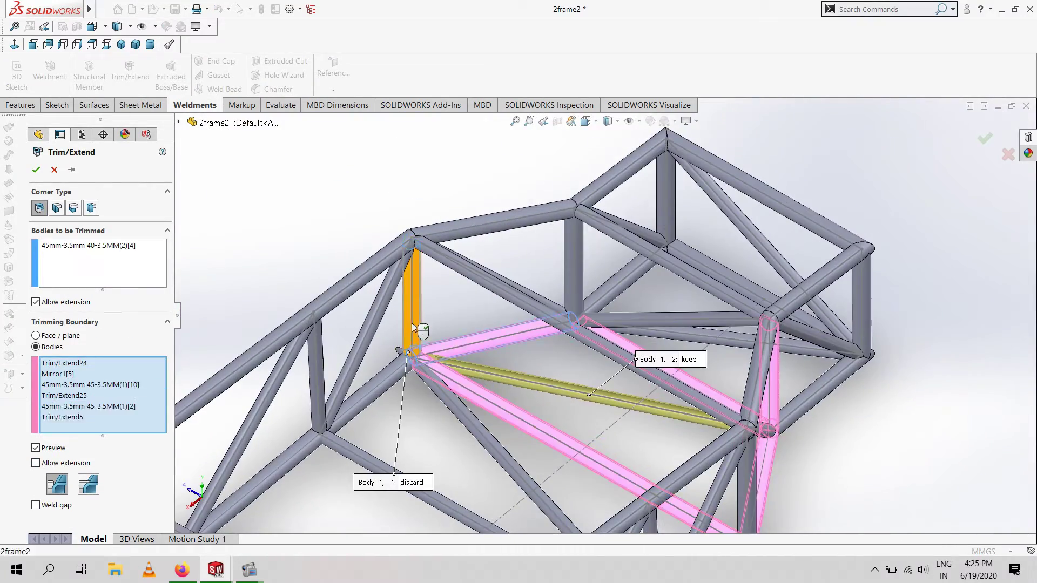
middle_drag(413, 328, 378, 281)
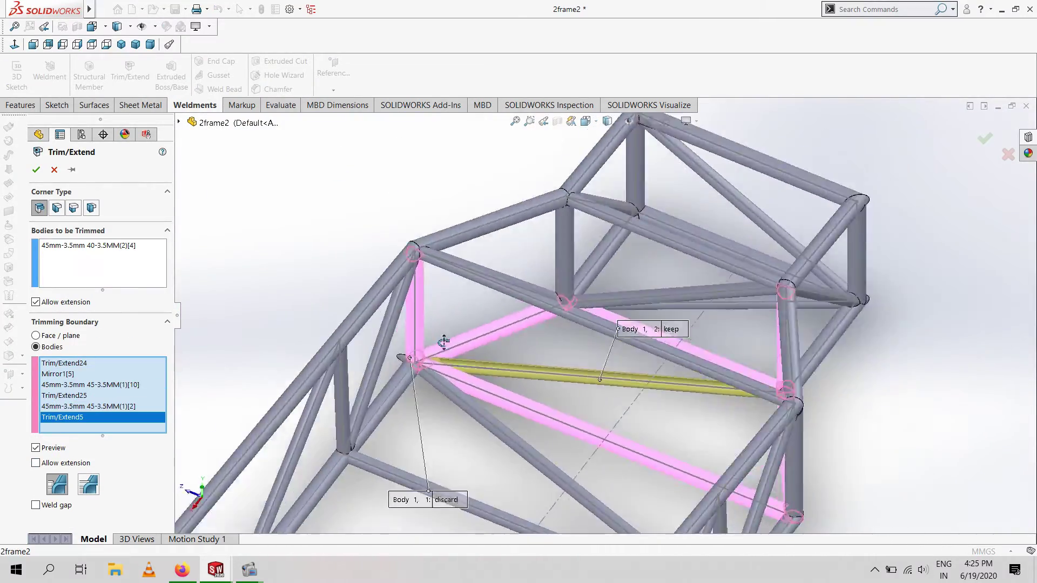
scroll(423, 343, down, 4)
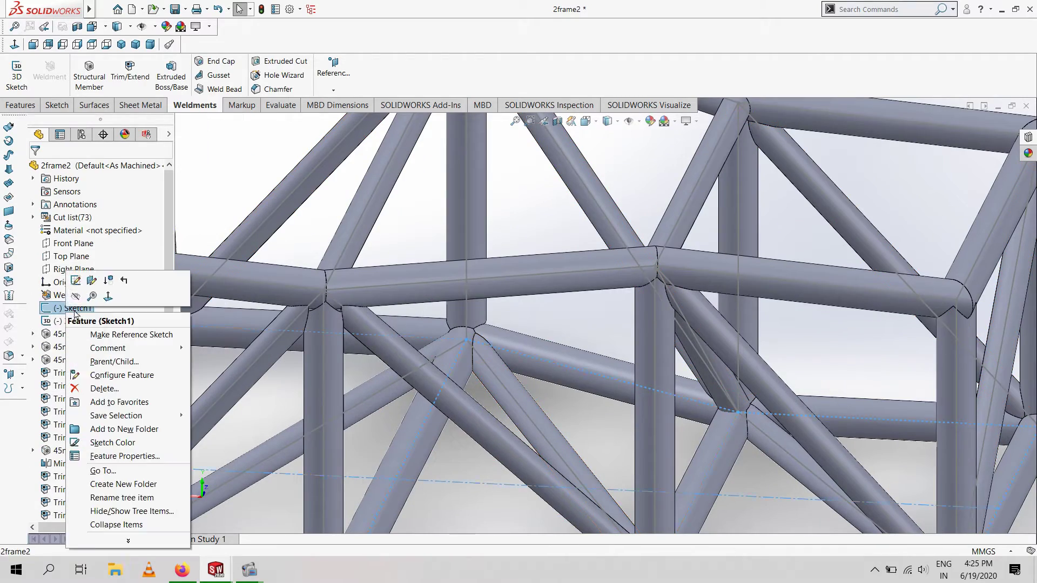
middle_drag(188, 338, 324, 345)
click(130, 75)
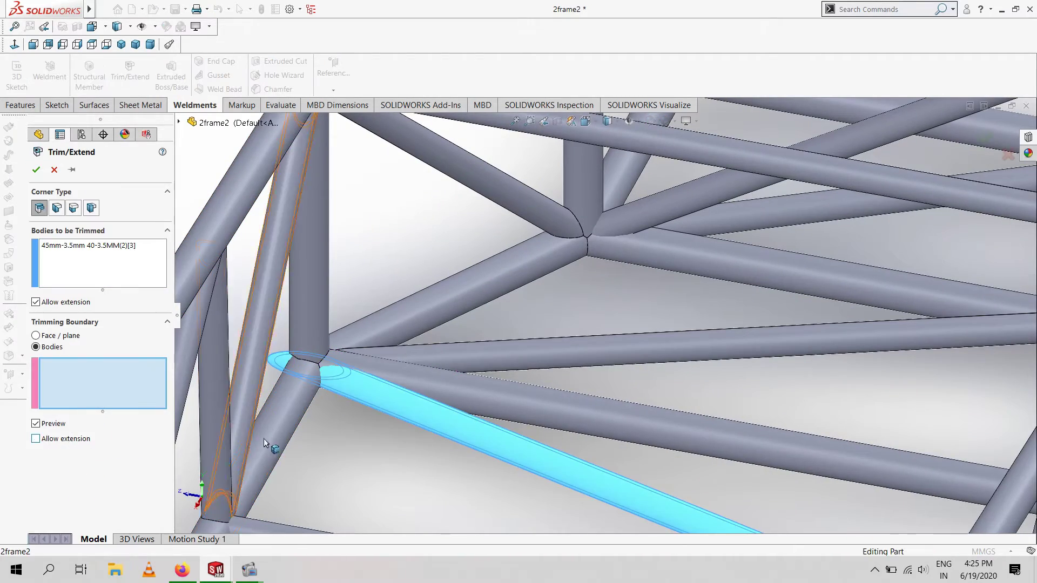
click(301, 322)
scroll(359, 374, up, 3)
scroll(809, 284, down, 3)
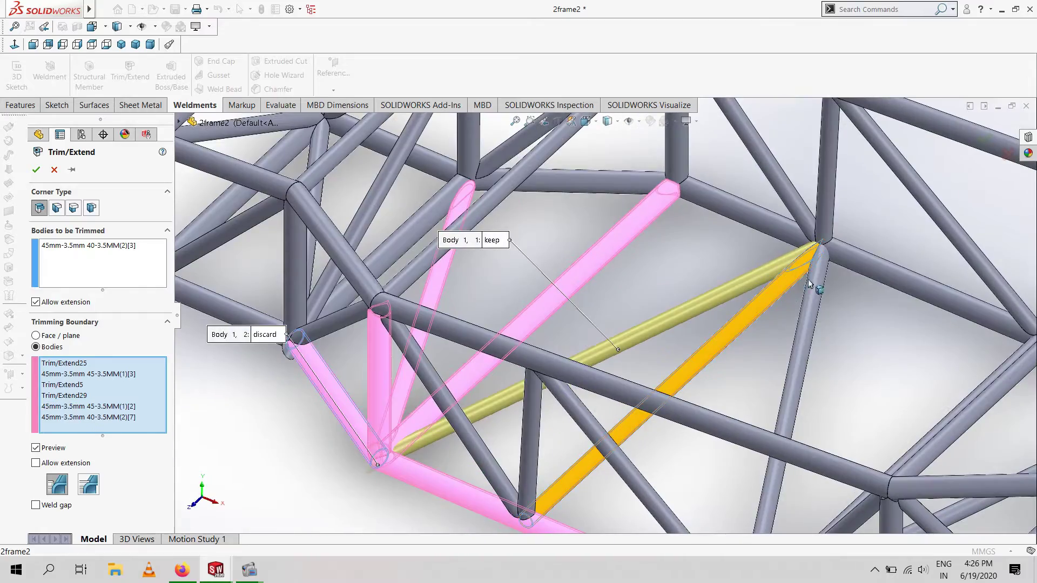
middle_drag(792, 285, 863, 249)
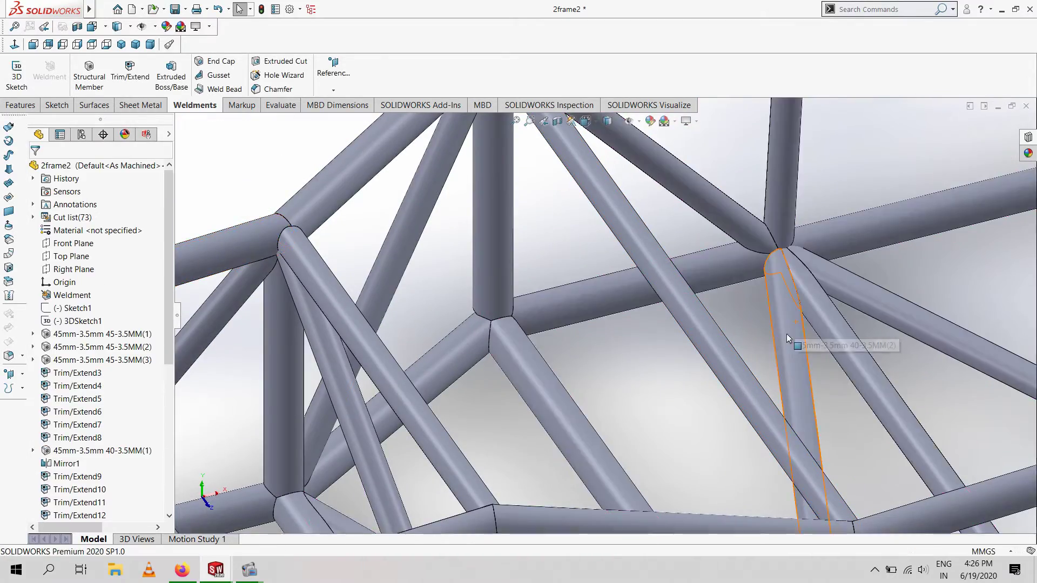
middle_drag(786, 341, 766, 409)
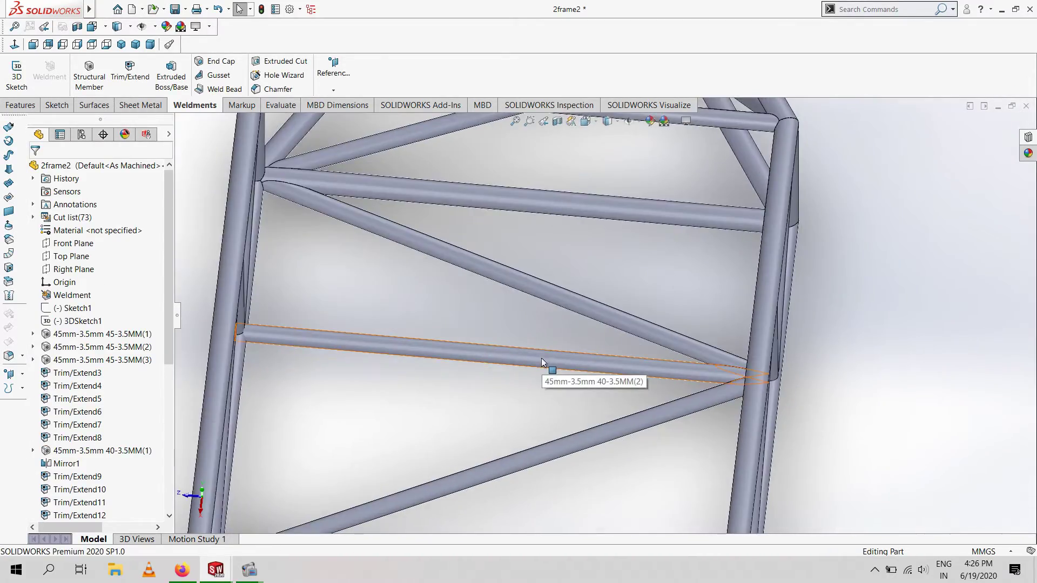
middle_drag(542, 365, 492, 349)
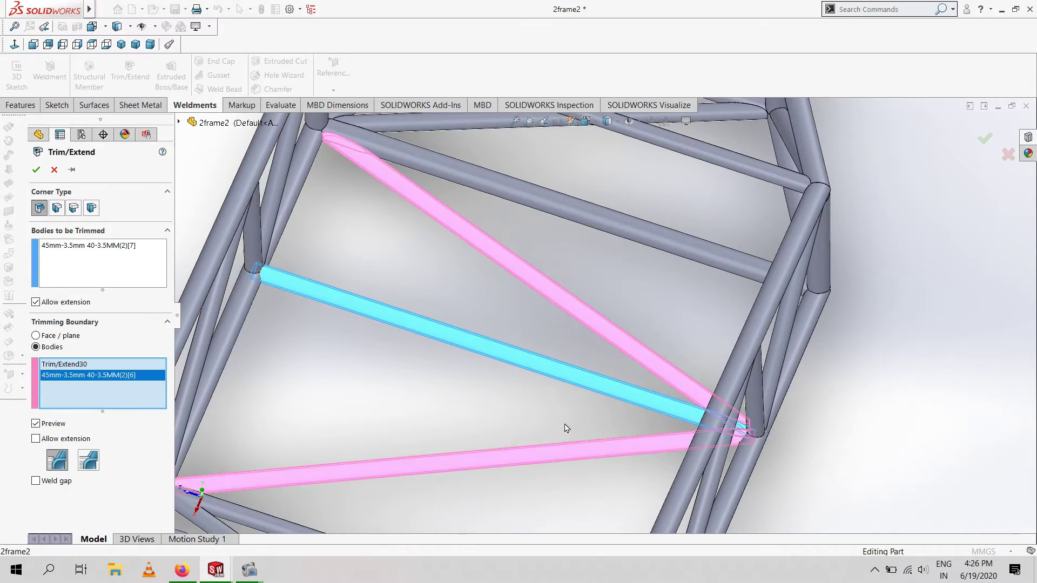
Add the tubes meeting the brace's other joint as trimming boundaries
middle_drag(566, 429, 359, 375)
click(440, 227)
scroll(479, 313, up, 5)
click(479, 312)
mouse_move(479, 312)
middle_down()
mouse_move(664, 344)
mouse_move(688, 215)
middle_up()
click(687, 215)
mouse_move(849, 363)
middle_down()
mouse_move(812, 347)
mouse_move(582, 317)
mouse_move(594, 171)
middle_up()
scroll(581, 317, up, 3)
scroll(594, 171, down, 3)
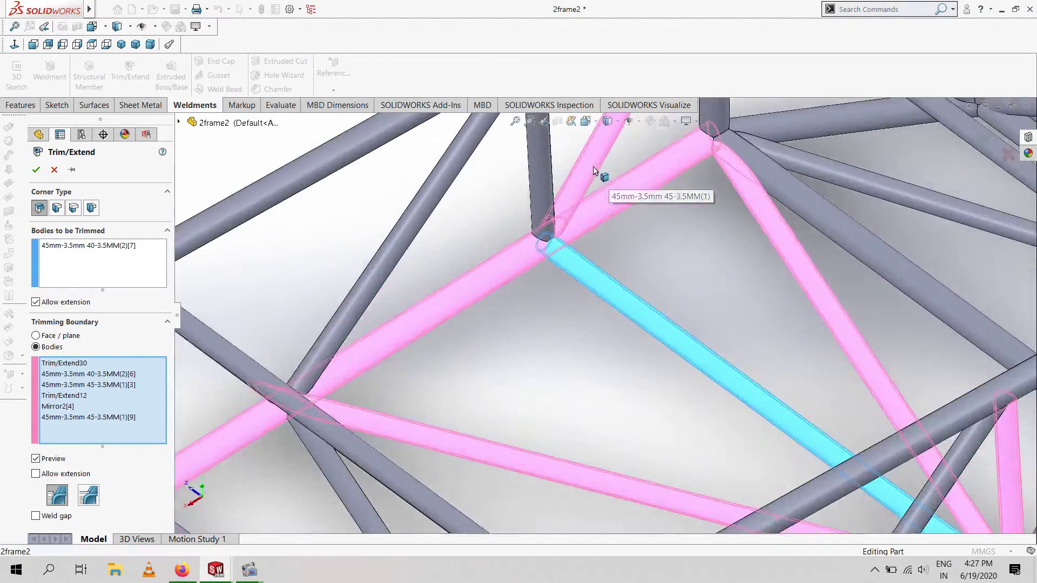
scroll(594, 170, down, 3)
Keep the long horizontal tube as a boundary, drop the vertical tube, and apply the trim
click(589, 235)
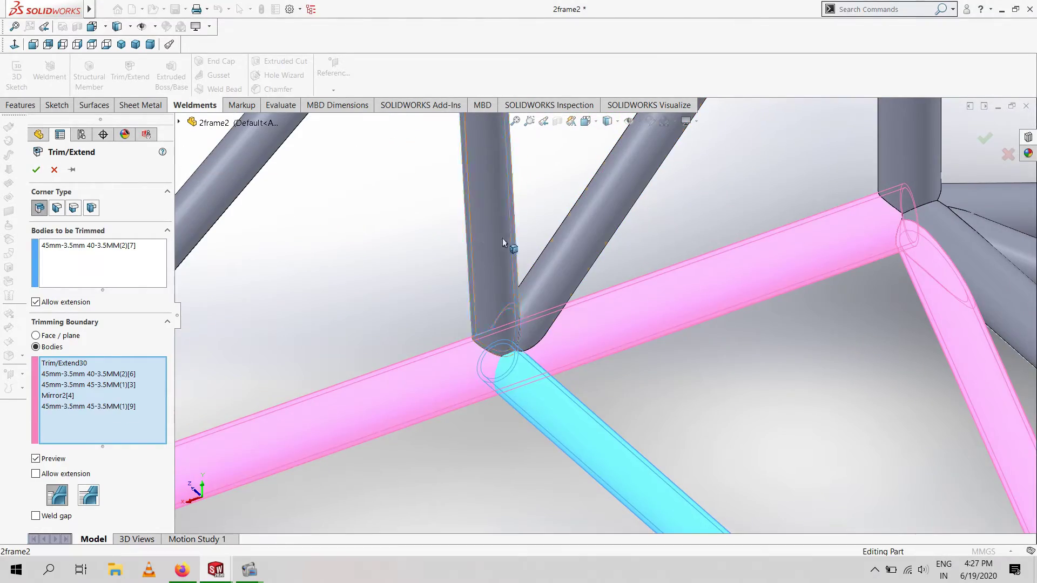
scroll(503, 243, up, 3)
click(935, 294)
mouse_move(935, 294)
middle_down()
mouse_move(896, 257)
mouse_move(605, 148)
mouse_move(756, 307)
middle_up()
scroll(605, 149, down, 3)
click(756, 308)
click(753, 337)
click(597, 254)
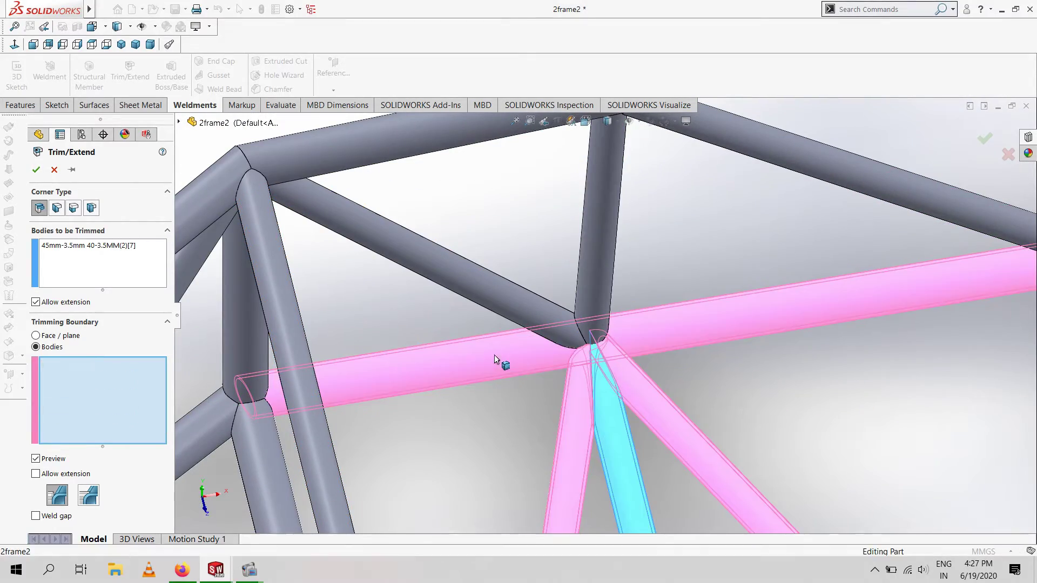
scroll(187, 249, up, 3)
scroll(526, 451, down, 3)
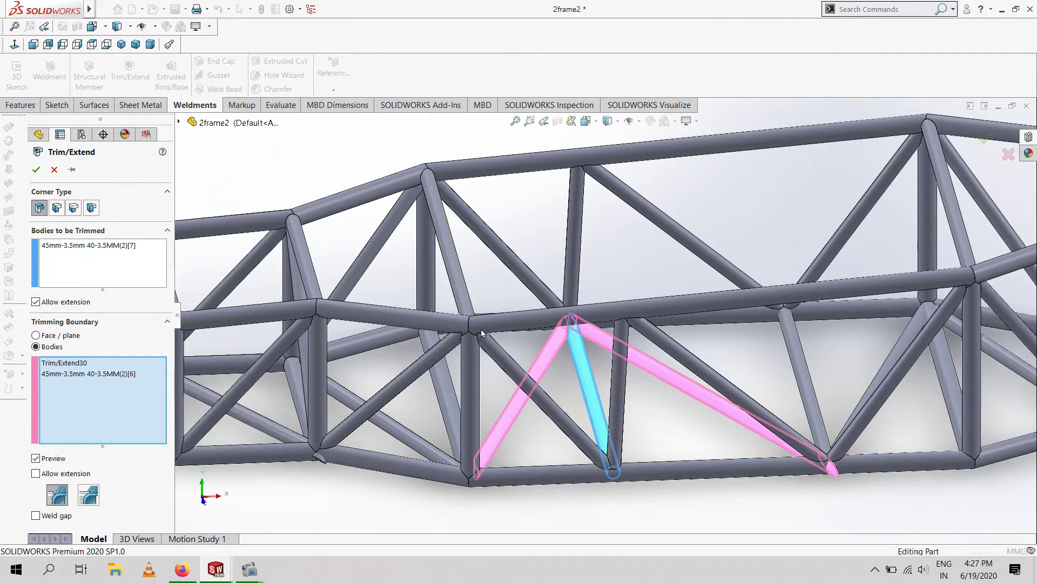
scroll(567, 323, down, 5)
click(36, 170)
Open Edit Feature on the 40-3.5MM structural member and close it unchanged
right_click(51, 278)
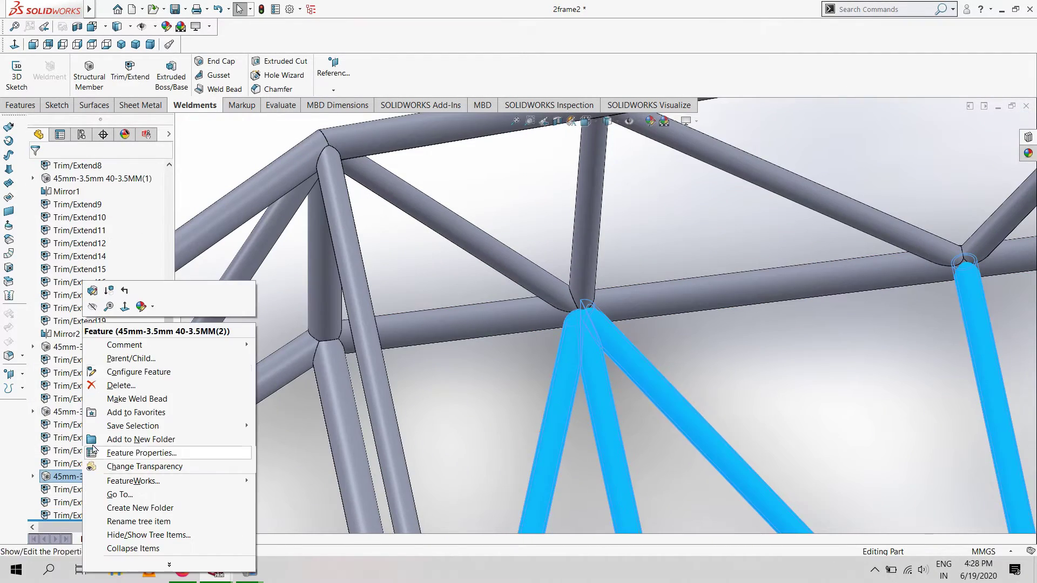
click(65, 296)
scroll(610, 415, down, 2)
scroll(614, 402, up, 3)
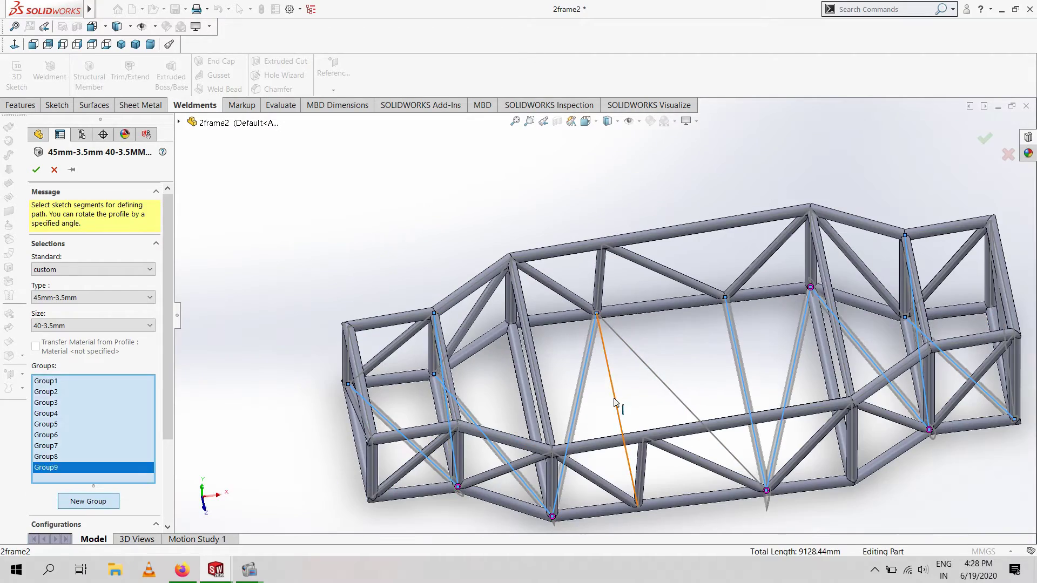
key(Return)
scroll(614, 337, down, 3)
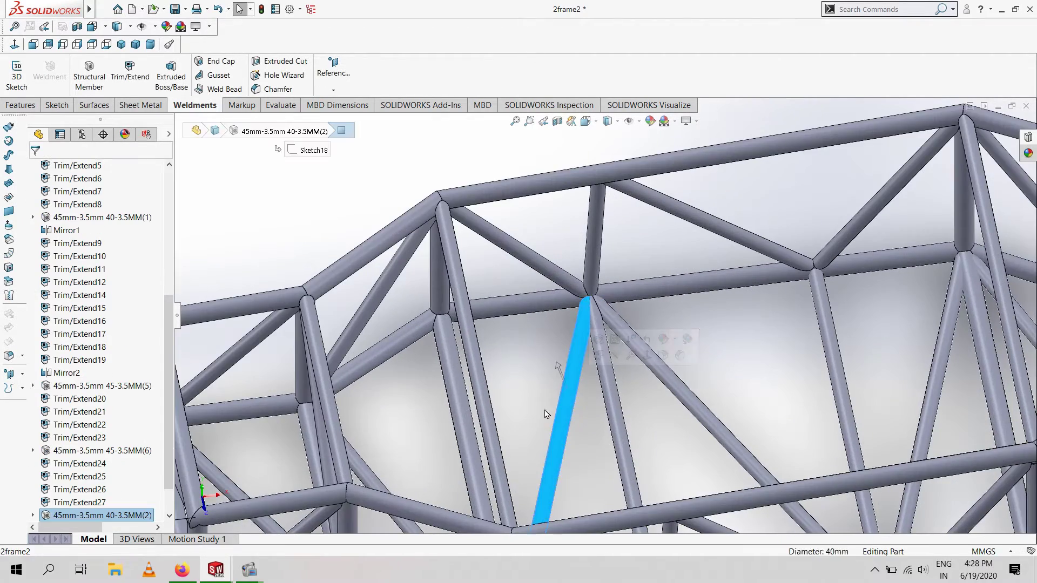
Add four tubes meeting the next brace as trimming boundaries
middle_drag(614, 337, 400, 284)
click(75, 400)
scroll(523, 382, up, 2)
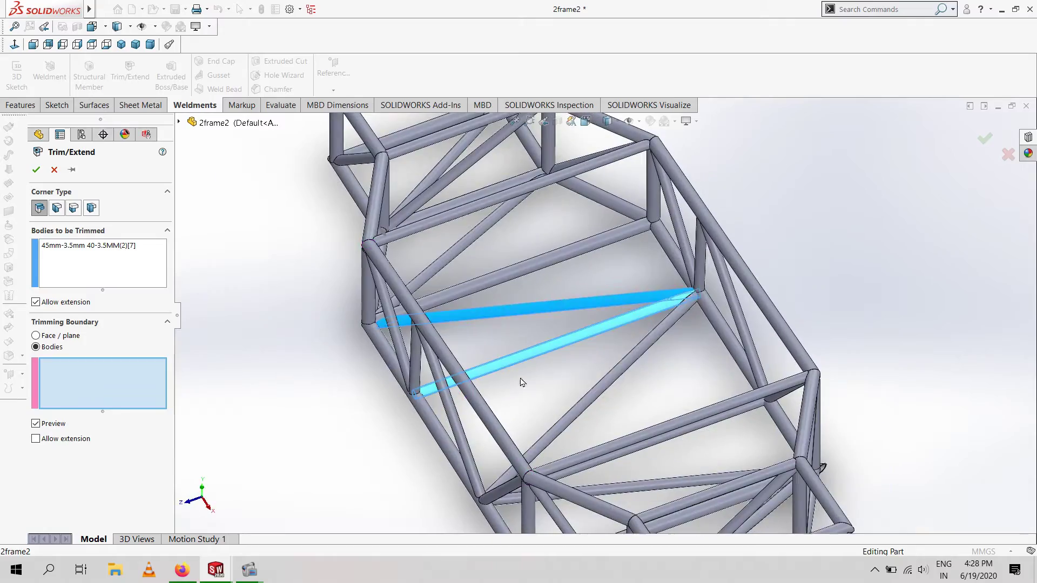
middle_drag(526, 370, 540, 378)
click(540, 378)
scroll(459, 319, down, 5)
click(459, 319)
click(592, 396)
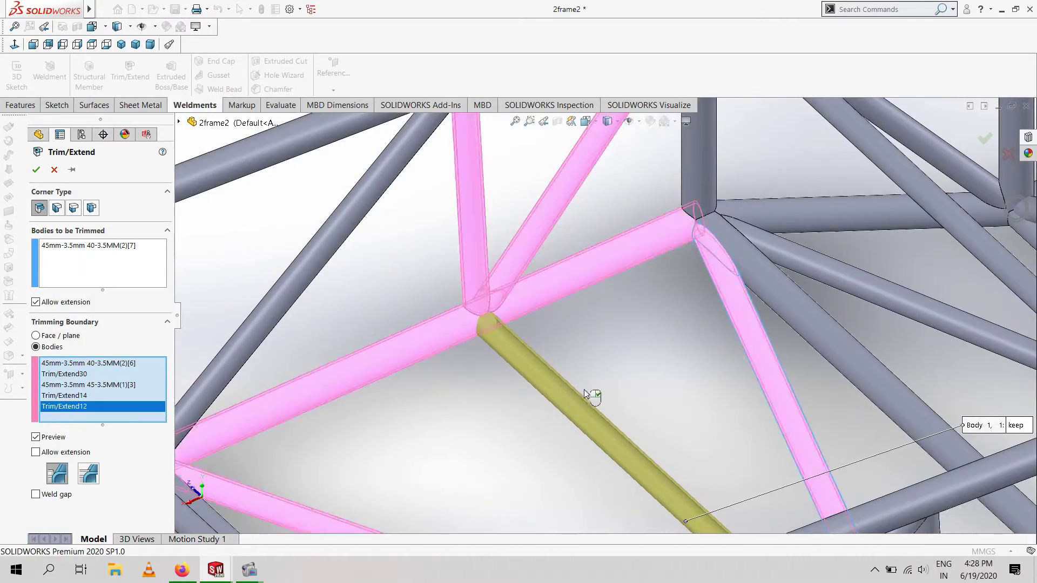
click(594, 473)
Add three more tubes at the joint as boundaries and apply the trim
scroll(594, 473, down, 5)
click(548, 259)
click(618, 254)
mouse_move(548, 259)
middle_down()
mouse_move(618, 254)
mouse_move(532, 286)
middle_up()
click(532, 287)
scroll(532, 286, up, 3)
key(Return)
Inspect the truss joints from the side and add a diagonal tube as a trim boundary
mouse_move(366, 281)
middle_down()
mouse_move(301, 369)
mouse_move(504, 389)
middle_up()
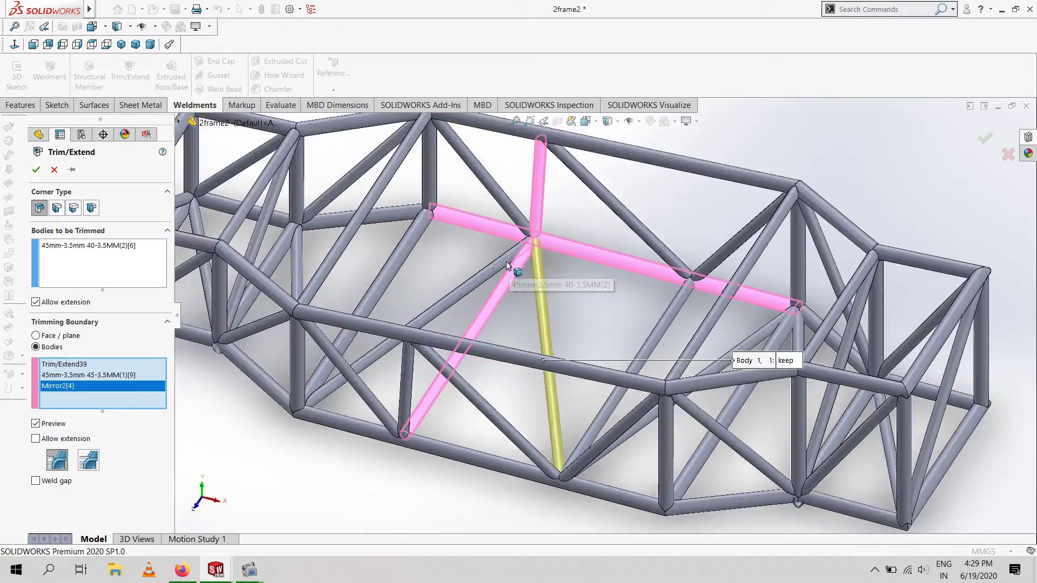
middle_drag(509, 266, 556, 174)
scroll(556, 174, down, 5)
scroll(519, 285, down, 3)
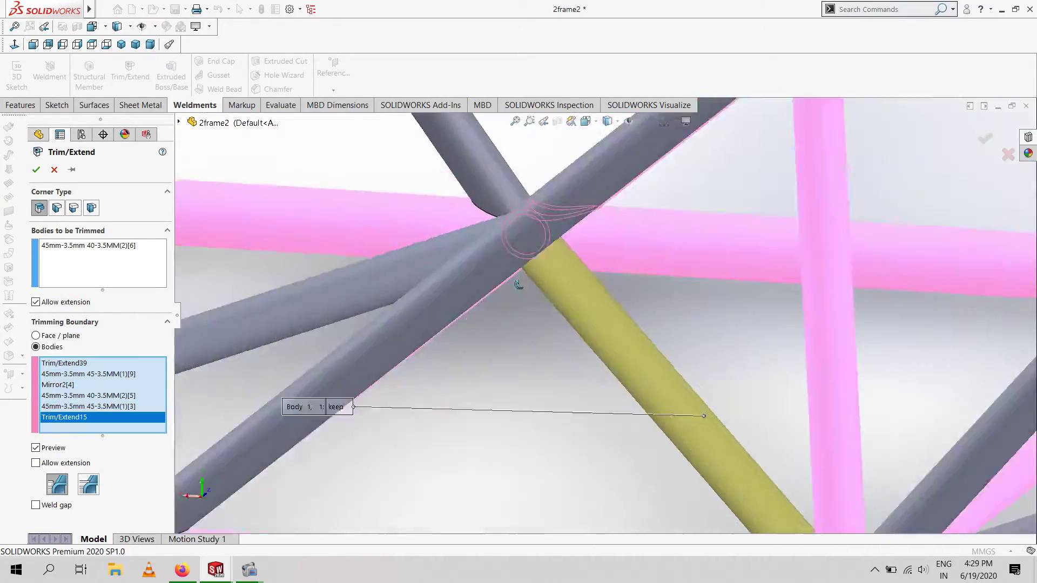
middle_drag(519, 285, 717, 264)
scroll(570, 267, up, 5)
scroll(592, 380, down, 5)
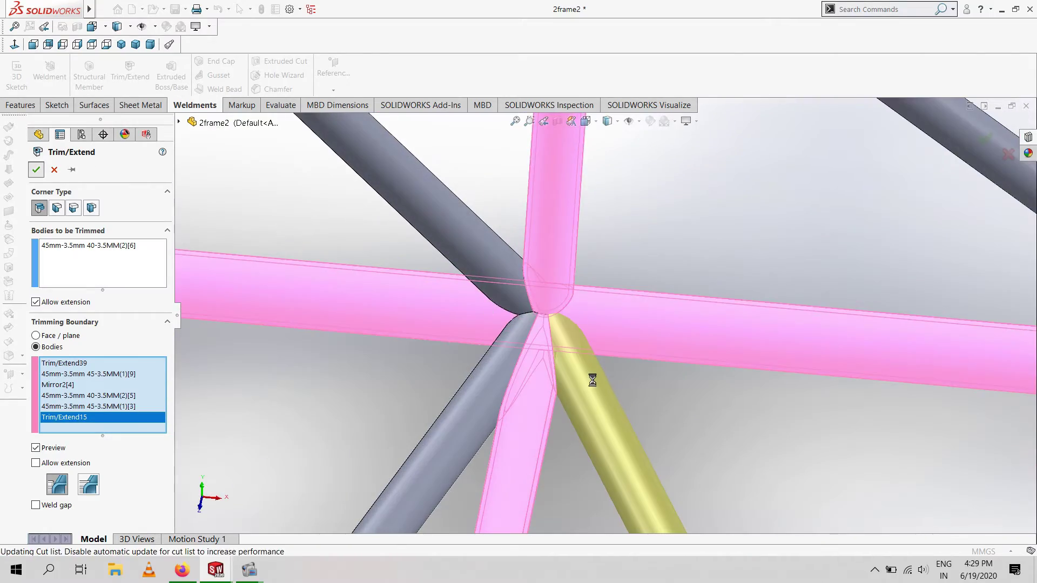
scroll(600, 427, up, 5)
scroll(540, 297, down, 5)
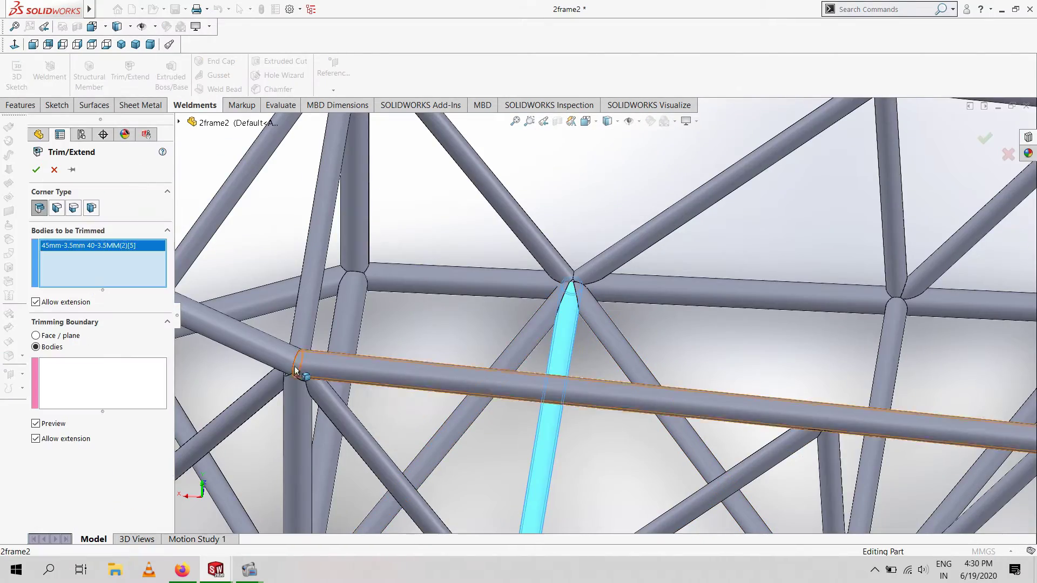
scroll(576, 332, up, 5)
middle_drag(576, 331, 689, 461)
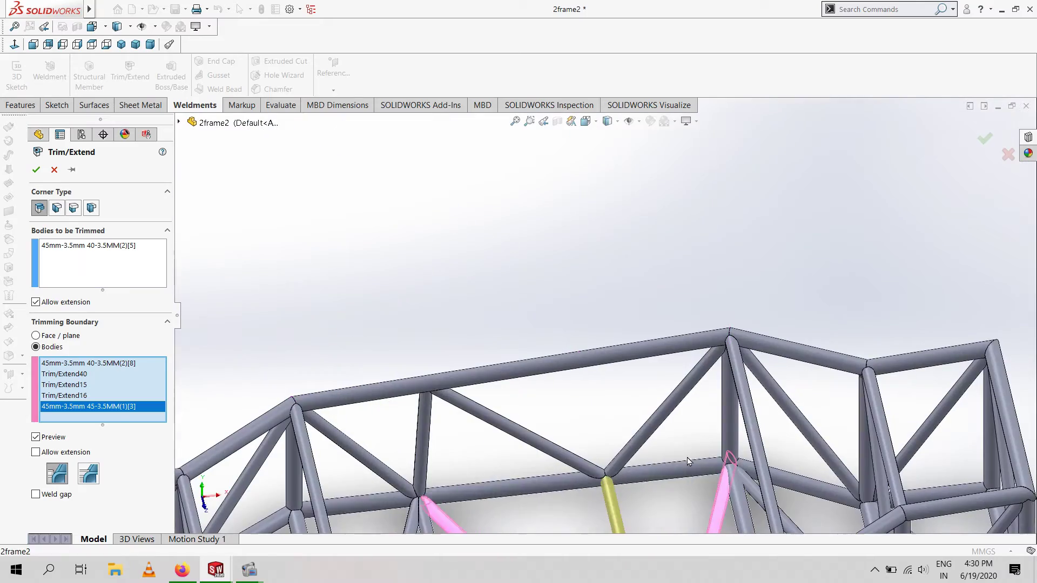
click(575, 470)
scroll(616, 481, up, 5)
scroll(477, 293, down, 10)
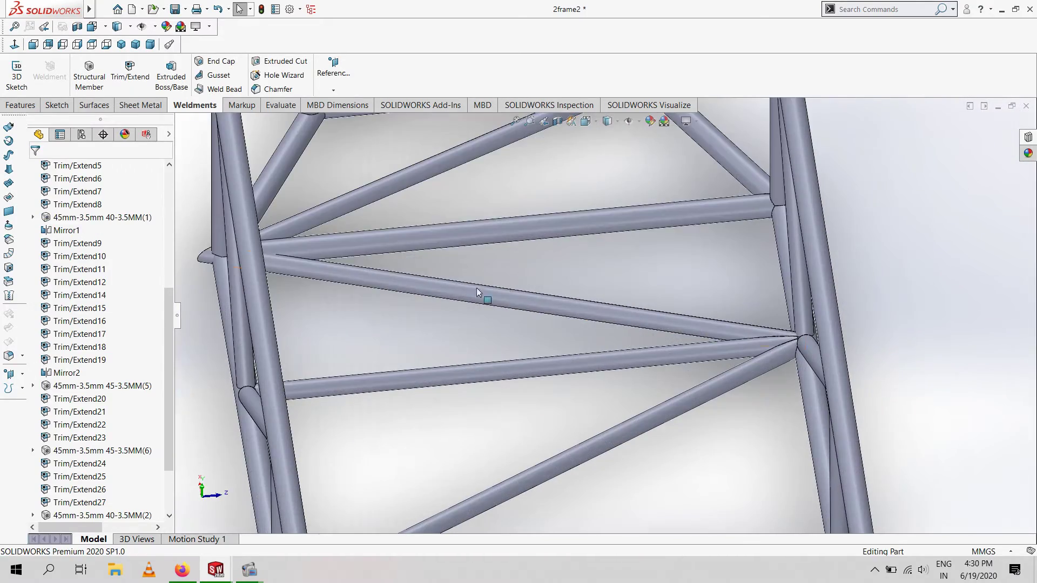
Select the next brace to trim and add its meeting tubes as boundaries
click(451, 294)
scroll(451, 294, up, 3)
middle_drag(450, 294, 438, 342)
click(438, 343)
click(597, 342)
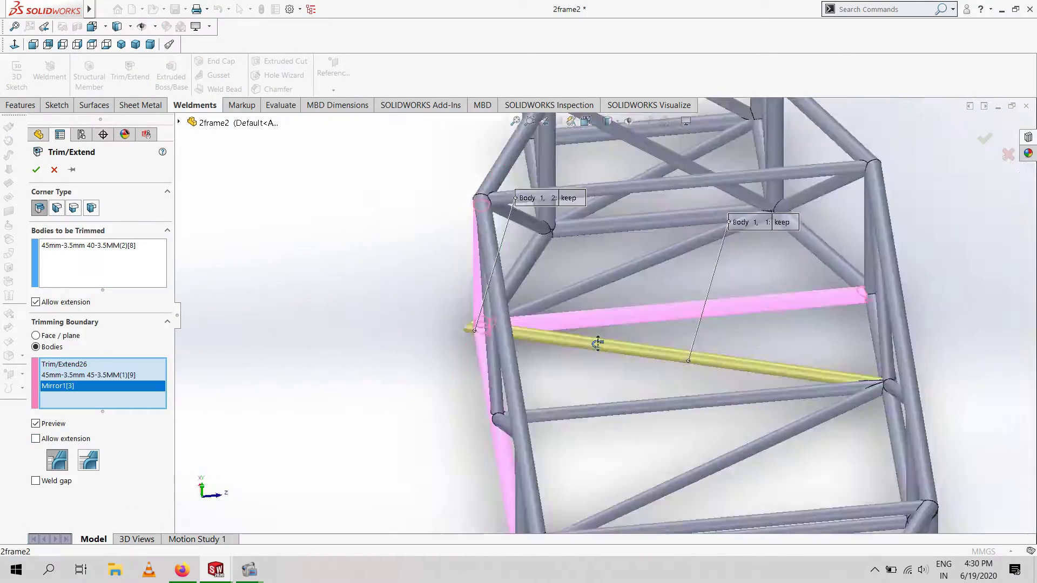
scroll(641, 181, down, 3)
click(641, 182)
mouse_move(717, 173)
middle_down()
mouse_move(724, 47)
mouse_move(568, 118)
middle_up()
click(542, 121)
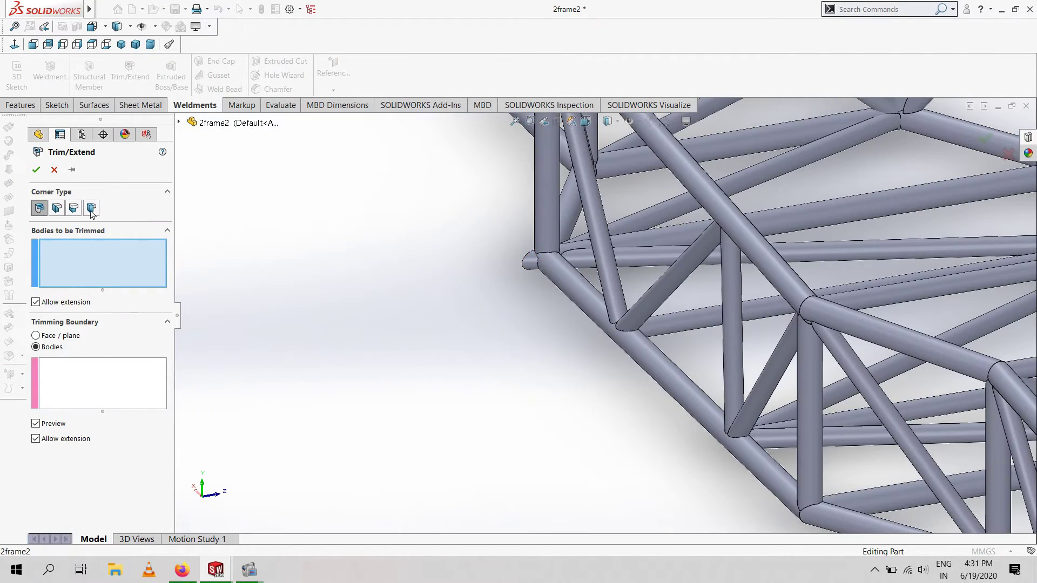
Delete the 40-3.5MM brace member and confirm the deletion
click(528, 270)
key(Delete)
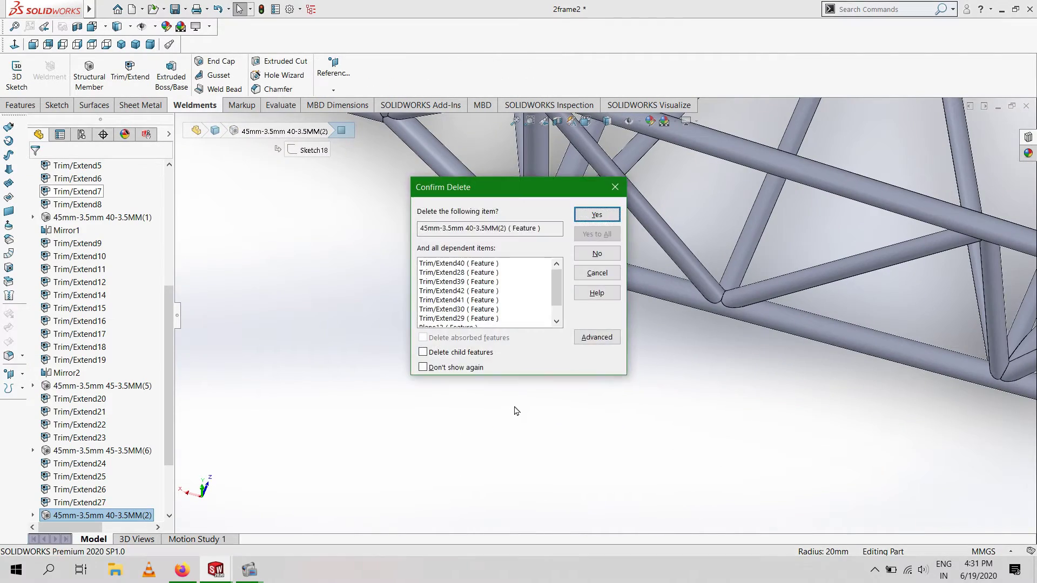
key(Return)
scroll(594, 344, up, 5)
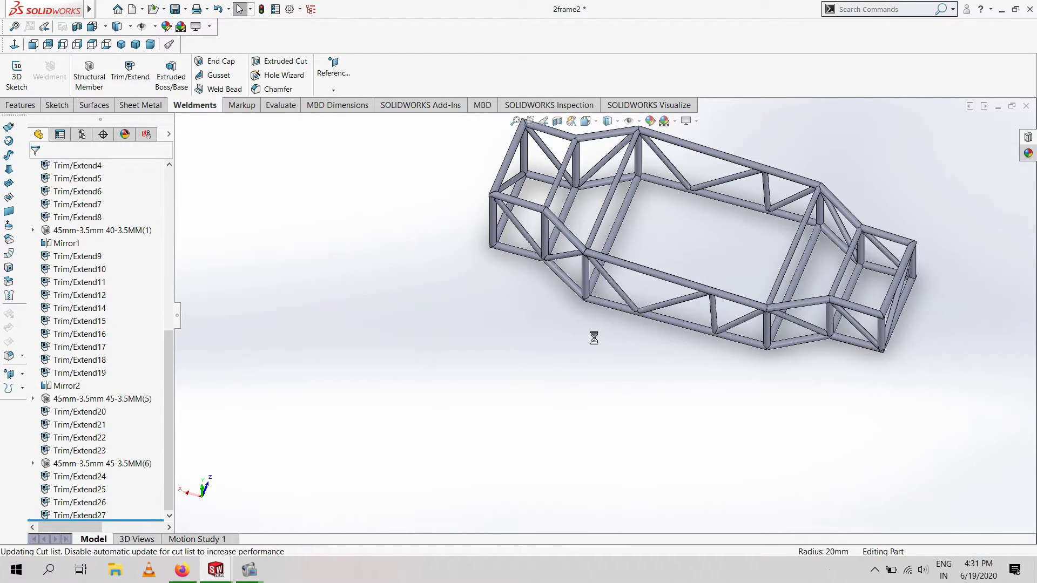
scroll(586, 314, down, 3)
Add the crossing tube and three other meeting tubes as trimming boundaries
mouse_move(605, 259)
middle_down()
mouse_move(620, 278)
mouse_move(739, 278)
middle_up()
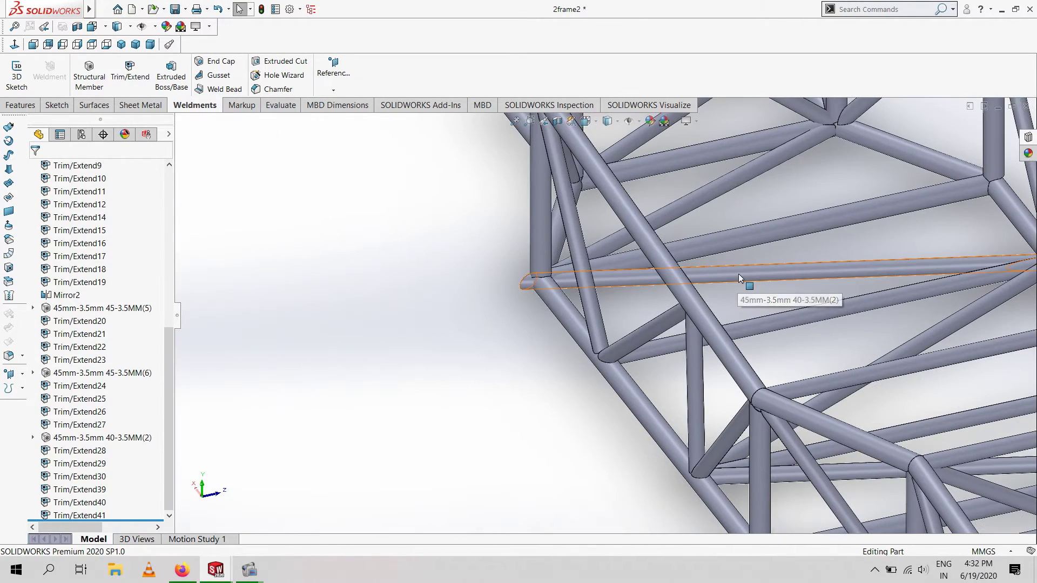
click(551, 311)
click(569, 271)
scroll(579, 357, down, 5)
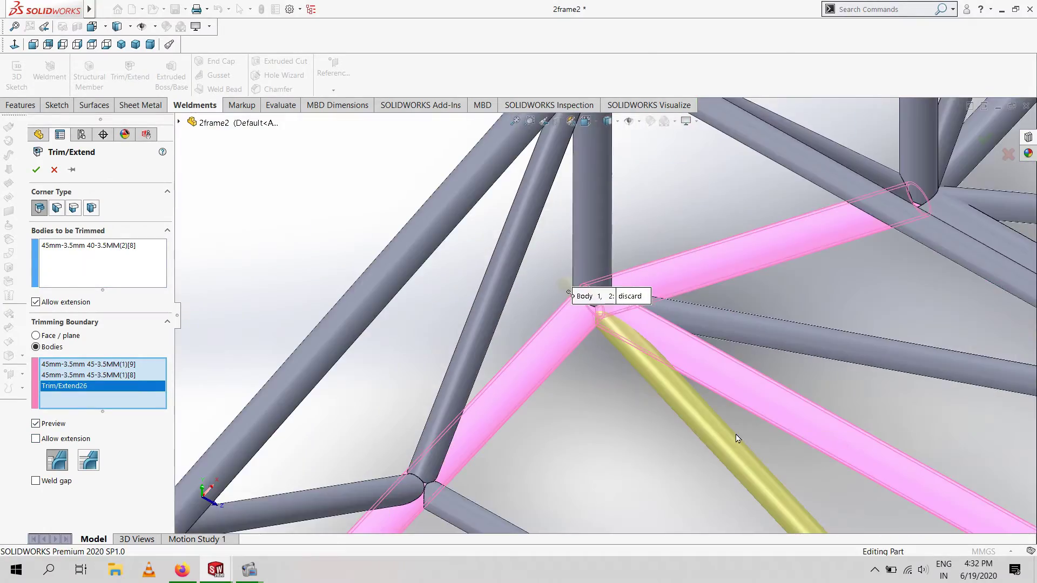
scroll(737, 439, up, 3)
click(636, 300)
click(694, 324)
scroll(694, 324, up, 5)
scroll(696, 333, down, 8)
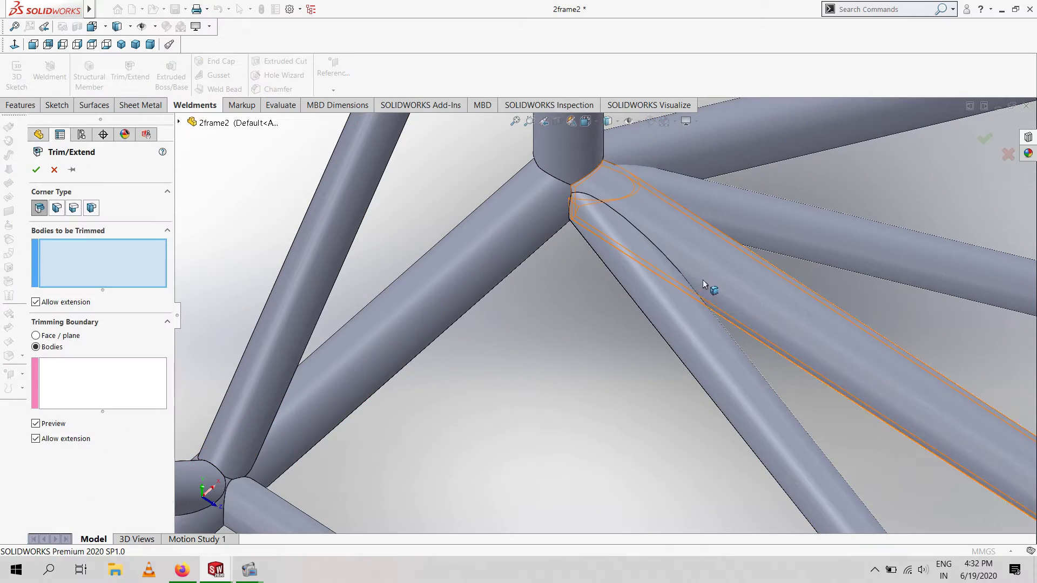
Add one more member, remove an unneeded tube from the boundaries, and apply the trim
click(620, 236)
scroll(620, 236, up, 8)
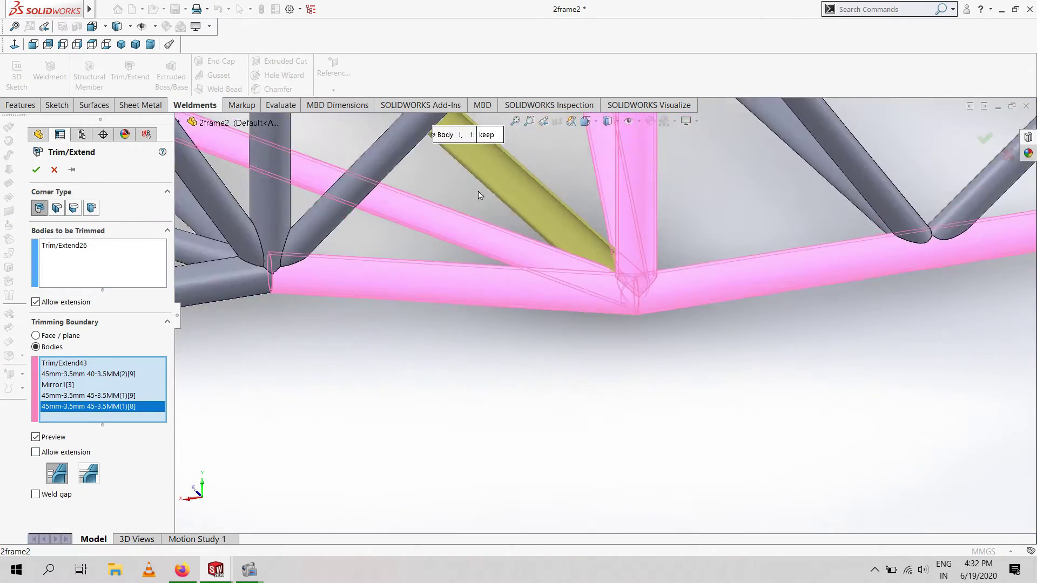
scroll(673, 387, down, 5)
scroll(673, 387, down, 3)
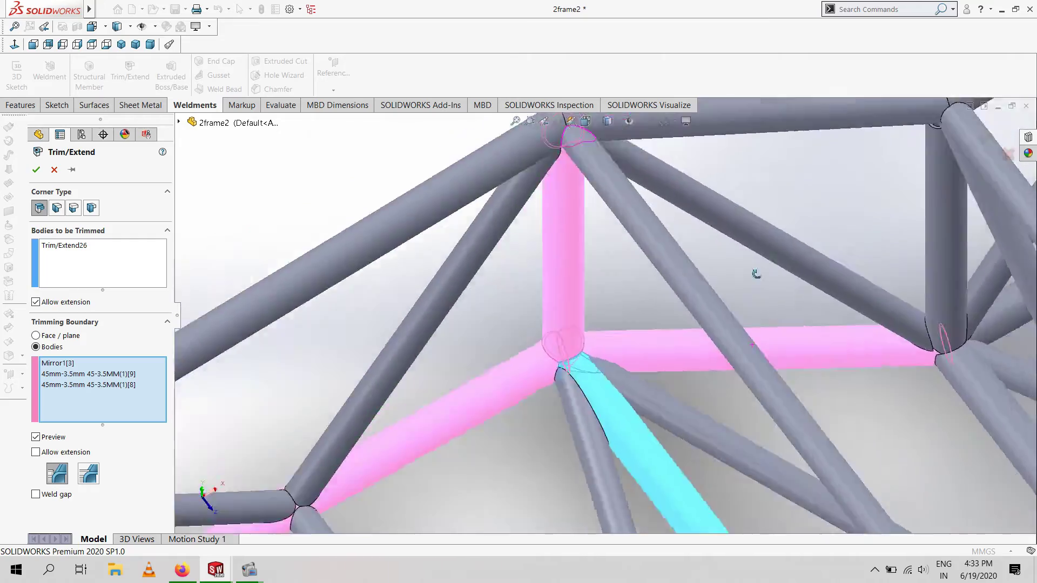
scroll(648, 252, down, 5)
middle_drag(648, 252, 416, 304)
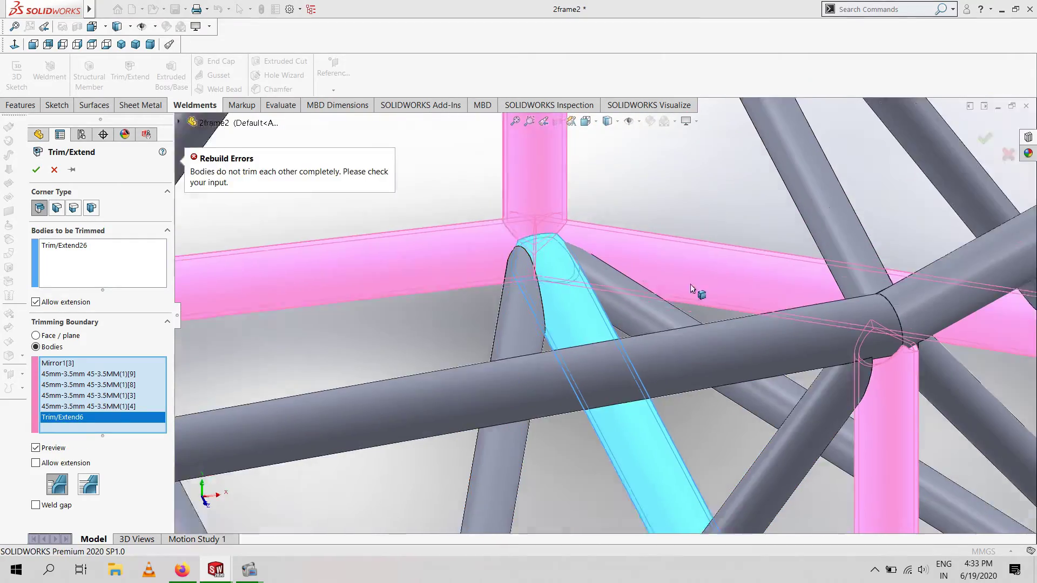
scroll(551, 373, up, 2)
click(604, 262)
scroll(567, 220, down, 3)
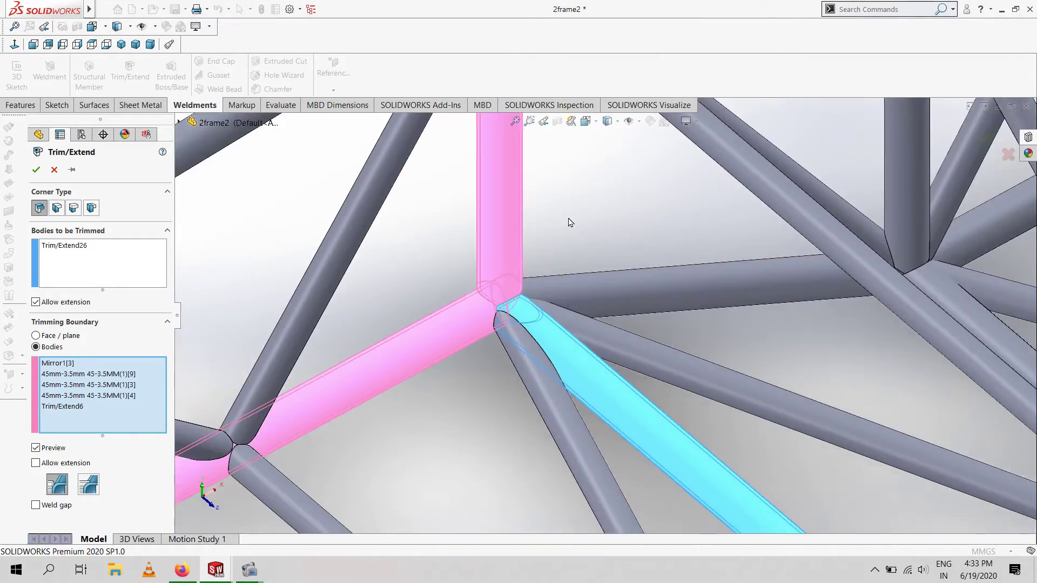
middle_drag(567, 220, 518, 296)
scroll(517, 275, down, 2)
scroll(521, 300, up, 5)
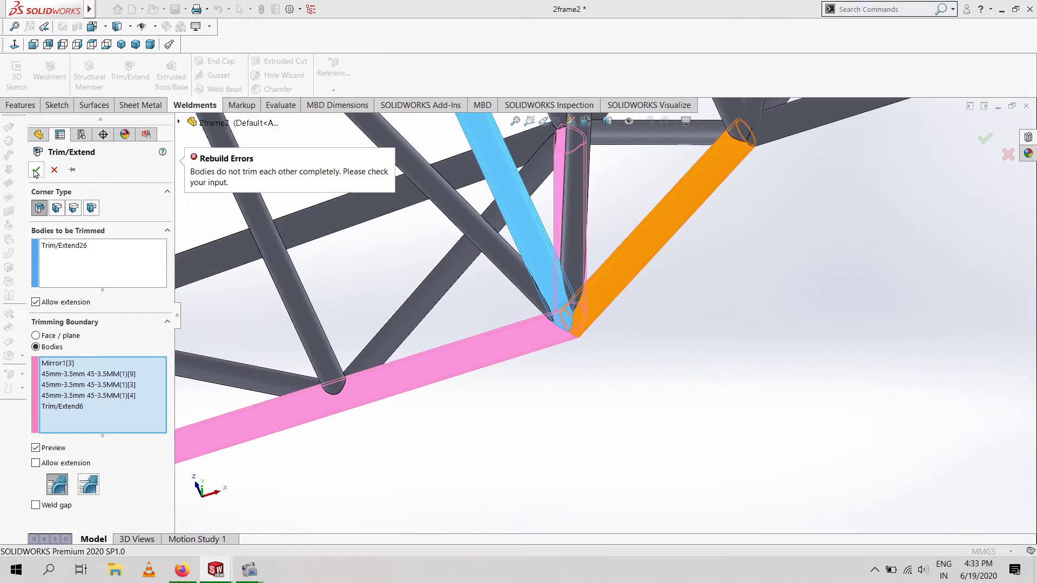
scroll(520, 391, up, 3)
scroll(562, 287, down, 3)
scroll(584, 320, down, 3)
key(Return)
Select the next 40-3.5mm diagonal brace and start a Trim/Extend on it
click(584, 319)
scroll(584, 320, up, 4)
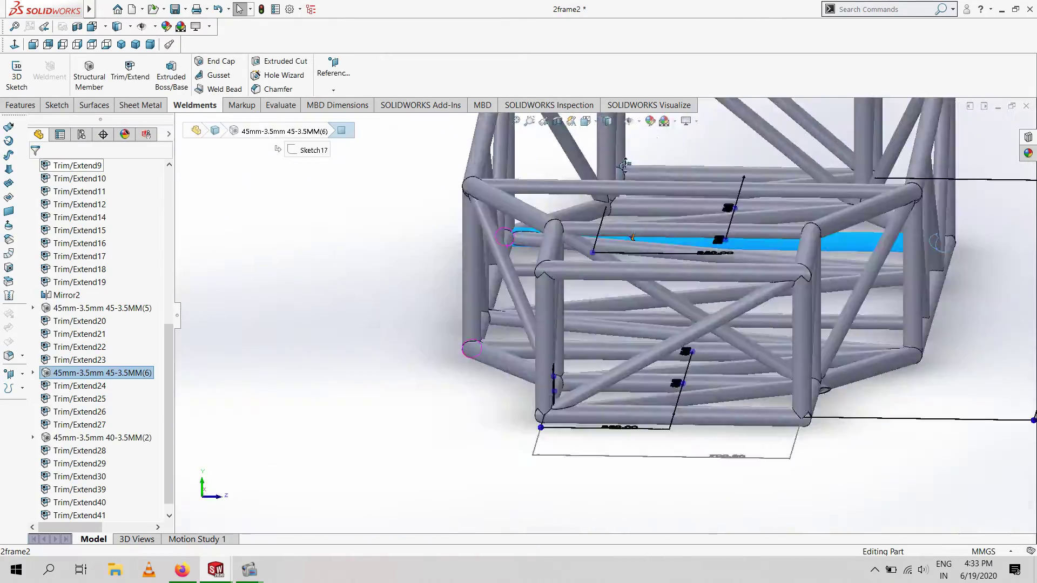
middle_drag(585, 320, 486, 351)
scroll(486, 351, down, 3)
scroll(409, 421, down, 2)
scroll(724, 419, down, 3)
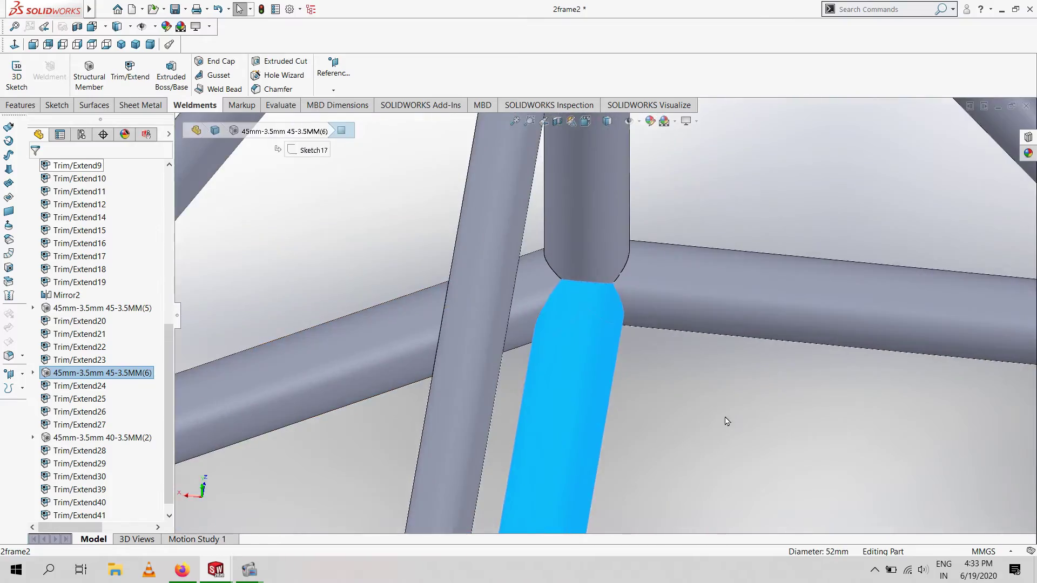
scroll(593, 513, up, 5)
key(Return)
scroll(586, 363, down, 3)
Trim that brace, with the crossing tubes at both its joints as trimming boundaries
middle_drag(585, 363, 496, 303)
scroll(496, 302, down, 3)
click(582, 311)
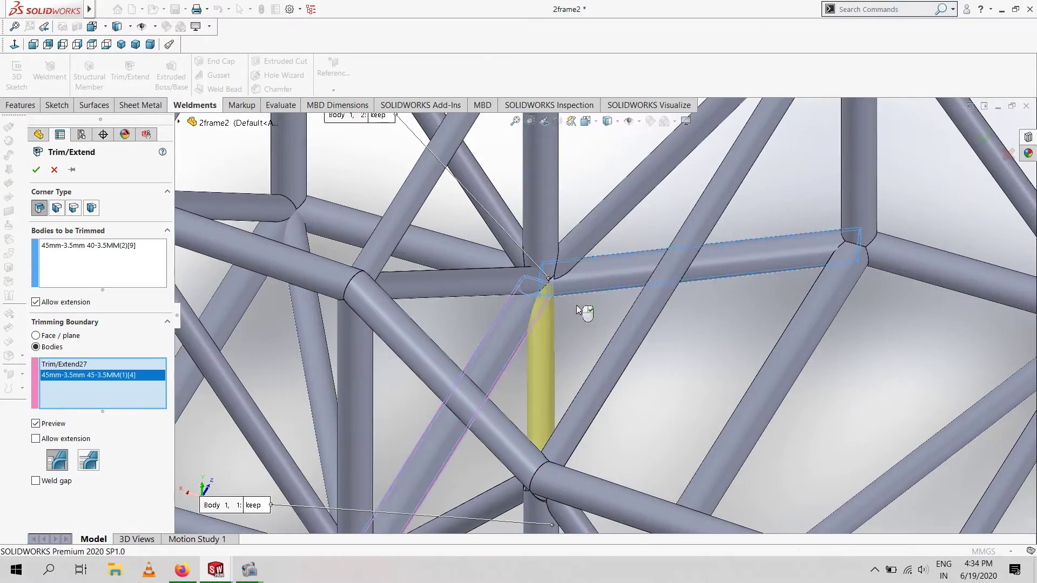
scroll(575, 254, down, 3)
click(575, 251)
scroll(576, 271, down, 3)
scroll(544, 186, up, 3)
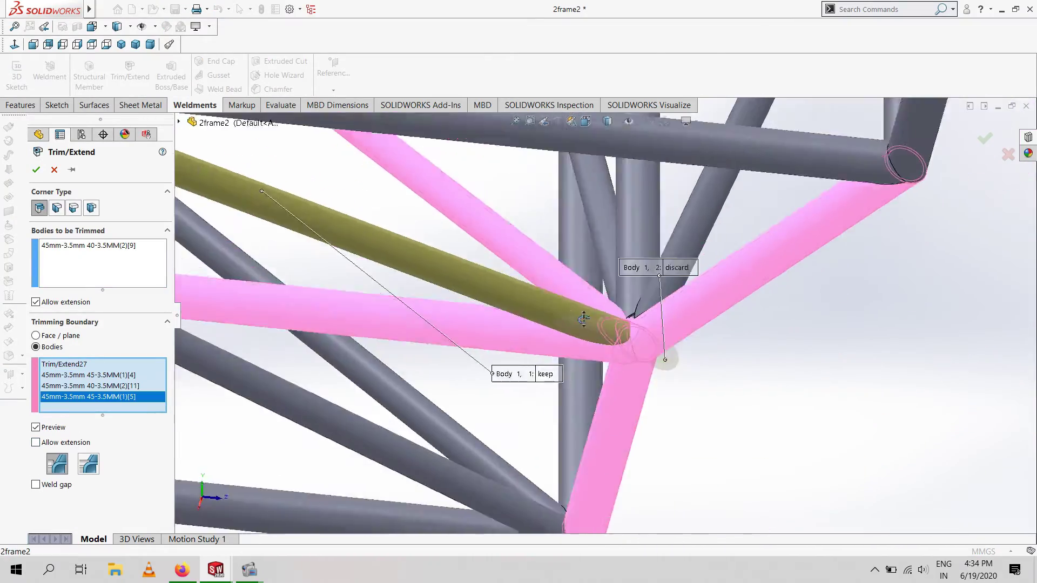
scroll(544, 187, up, 3)
scroll(336, 254, down, 5)
click(576, 184)
scroll(576, 184, up, 2)
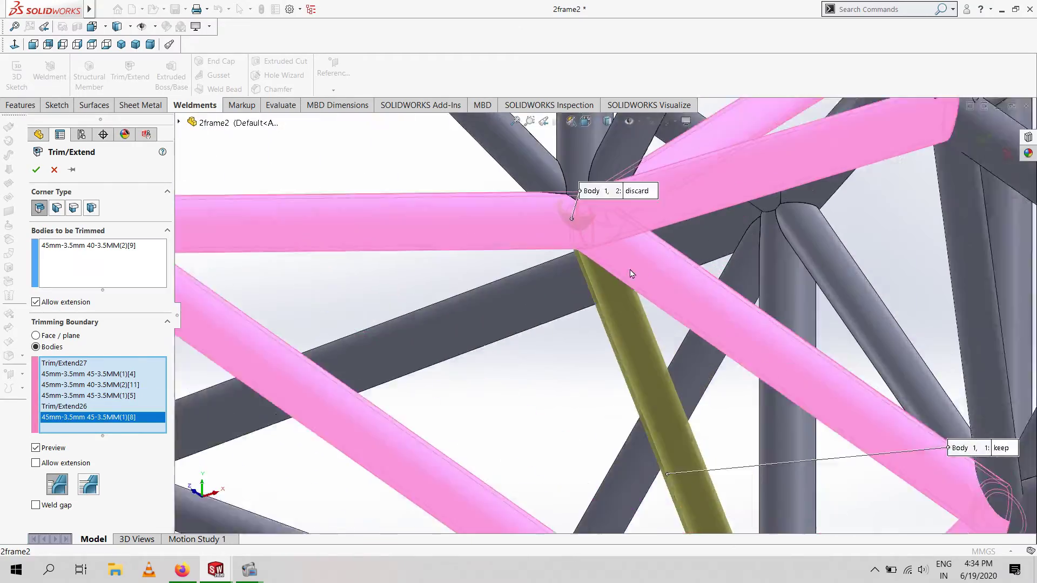
mouse_move(577, 184)
middle_down()
mouse_move(787, 343)
mouse_move(593, 380)
middle_up()
key(Return)
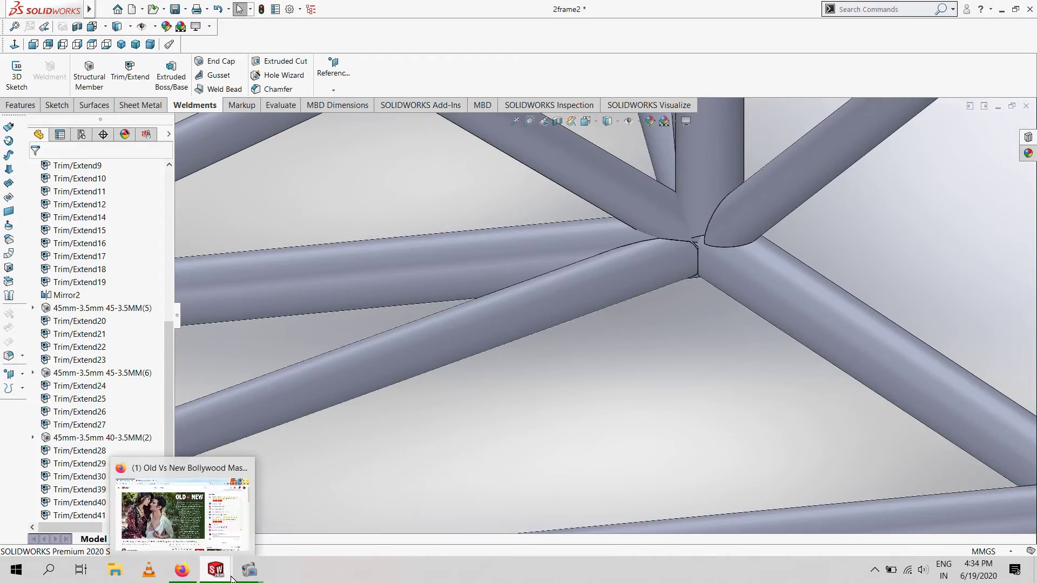
From an overview of the frame, select the front-box diagonal to trim
scroll(759, 246, down, 3)
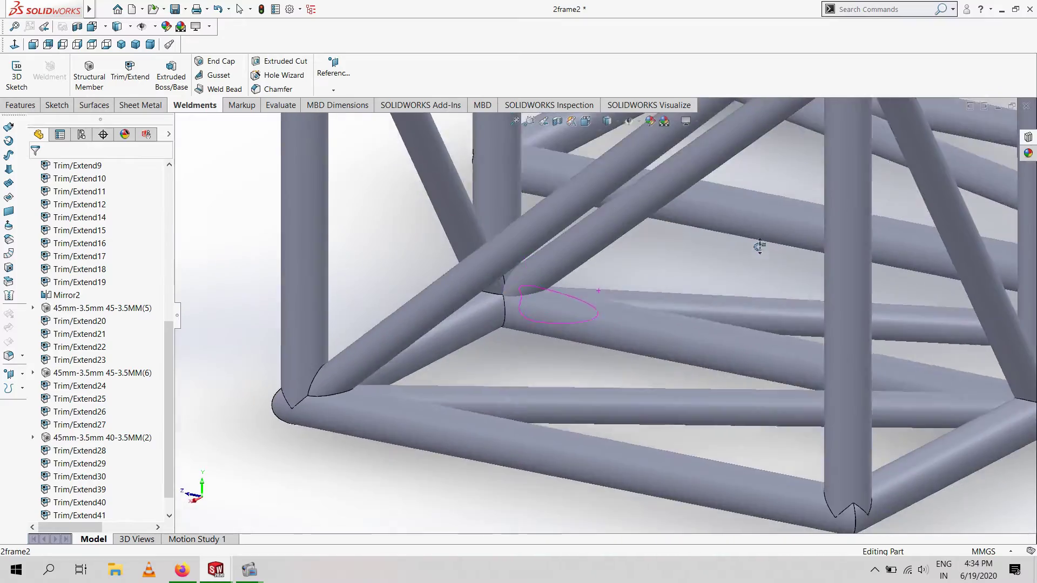
scroll(620, 243, up, 3)
scroll(625, 301, up, 3)
mouse_move(625, 301)
middle_down()
mouse_move(741, 204)
mouse_move(684, 351)
middle_up()
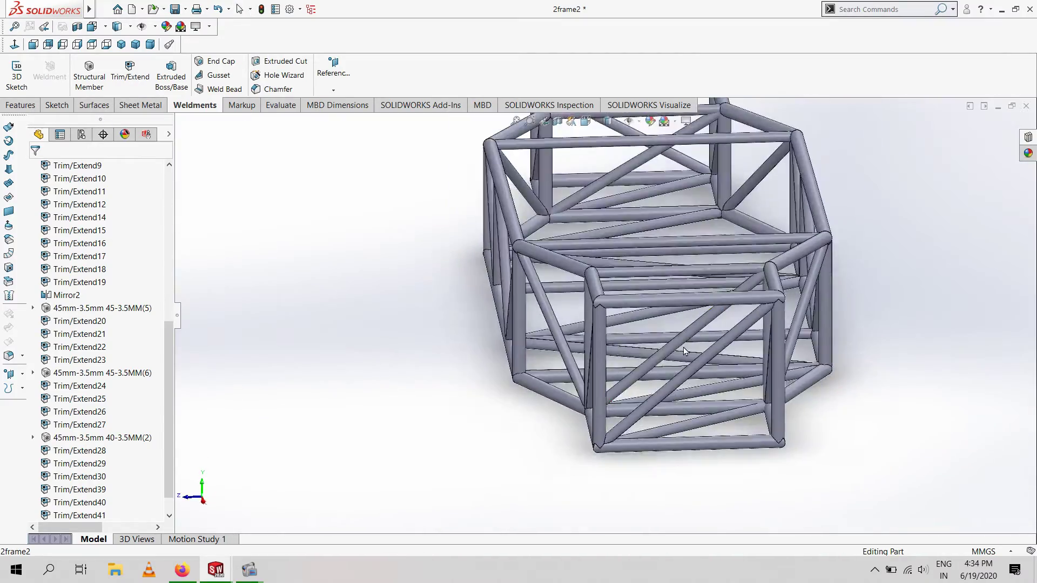
scroll(467, 296, down, 3)
click(84, 410)
click(417, 378)
Trim the front-box diagonal, using the five tubes it meets as trimming boundaries
click(476, 243)
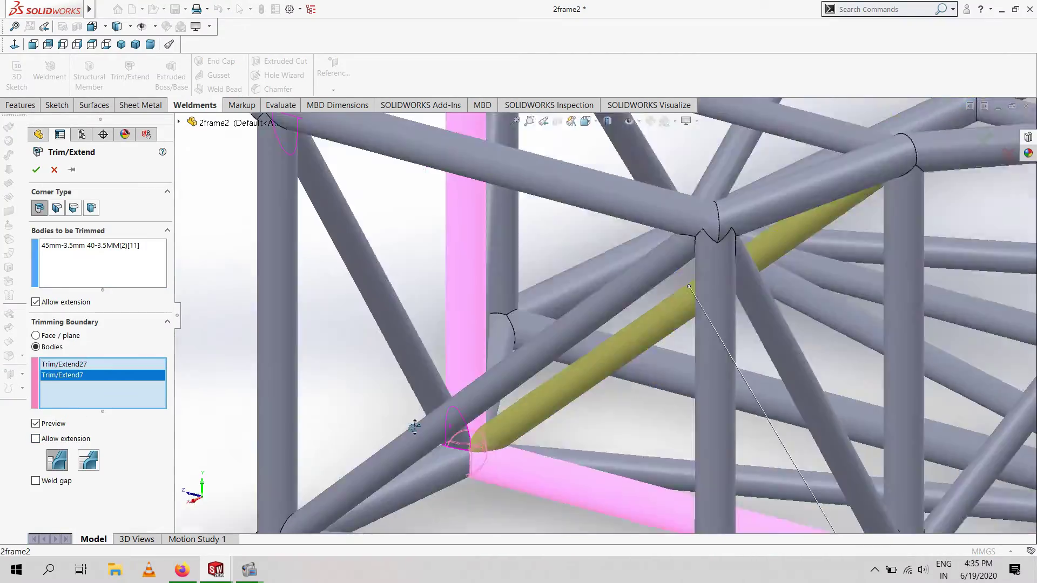
scroll(618, 210, up, 3)
scroll(534, 188, down, 5)
click(535, 188)
scroll(609, 232, up, 3)
click(712, 208)
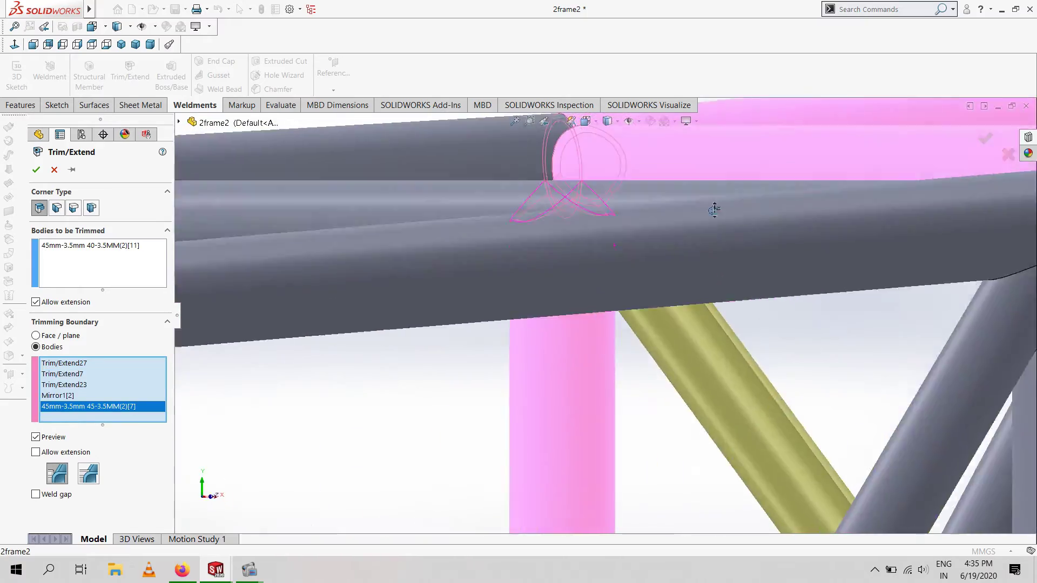
scroll(597, 371, up, 3)
click(598, 371)
click(440, 358)
key(Return)
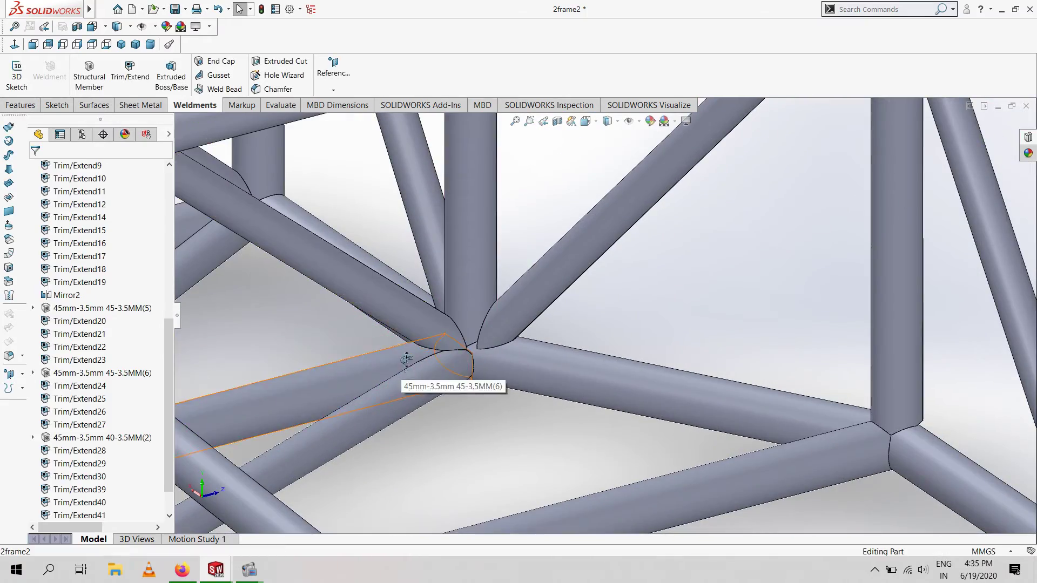
Start another Trim/Extend and add the mirrored tube as a trimming boundary
middle_drag(441, 378, 380, 298)
scroll(379, 297, down, 3)
scroll(379, 297, up, 5)
scroll(695, 296, down, 2)
key(Return)
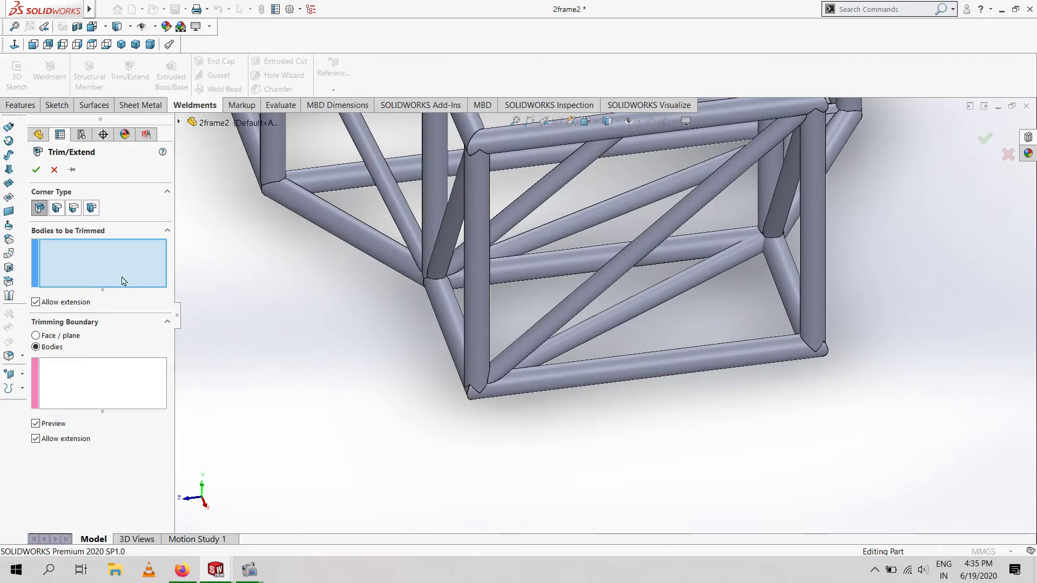
scroll(687, 232, down, 3)
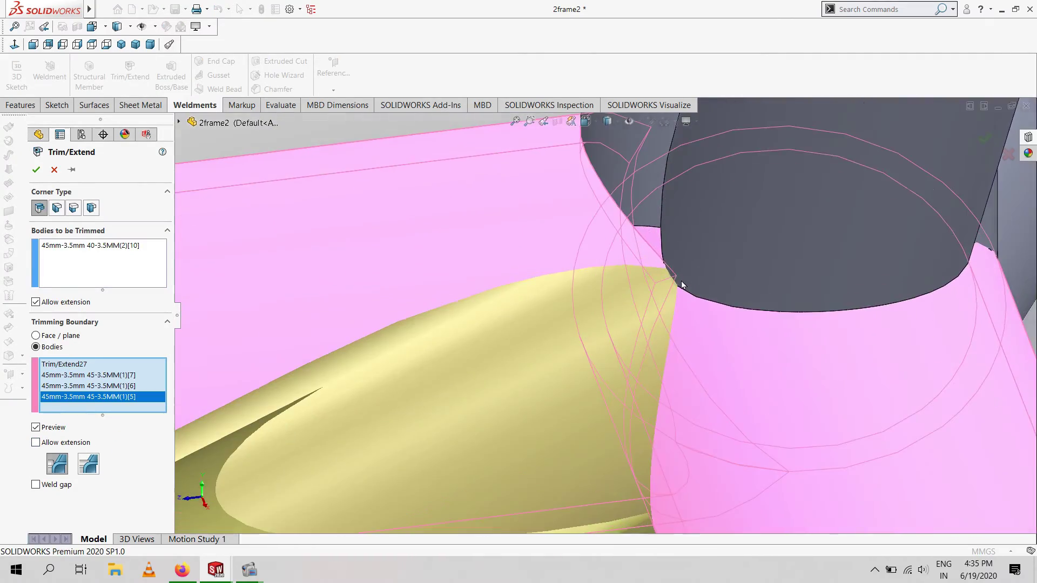
click(659, 294)
mouse_move(660, 294)
middle_down()
mouse_move(525, 262)
mouse_move(447, 326)
middle_up()
scroll(498, 173, up, 3)
Add Trim/Extend19 as the final trimming boundary, then orbit to side and top-down views of the frame
scroll(498, 173, down, 3)
click(470, 267)
scroll(381, 367, up, 5)
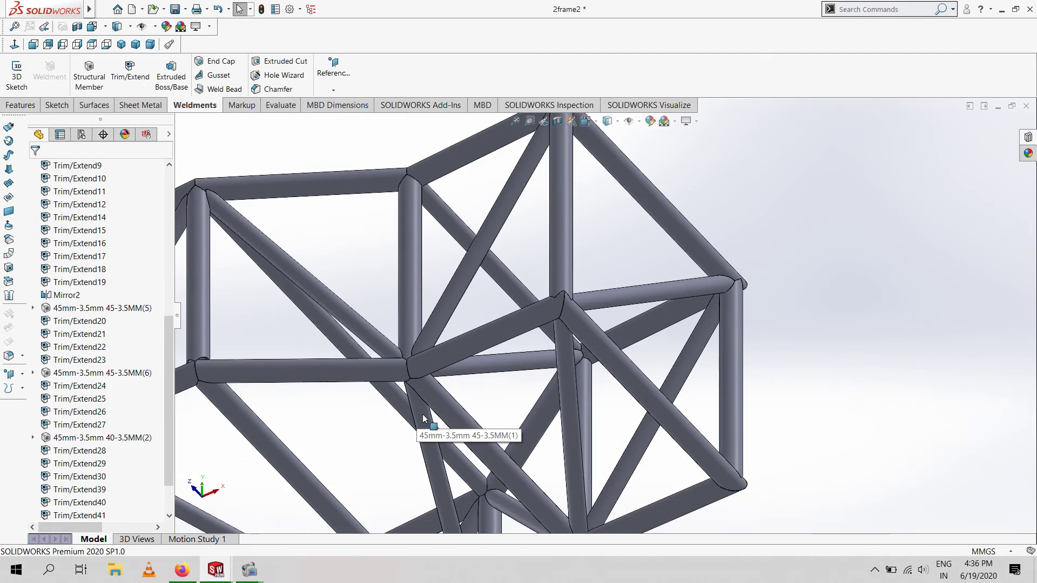
mouse_move(424, 424)
middle_down()
mouse_move(382, 524)
mouse_move(420, 380)
middle_up()
scroll(421, 380, up, 5)
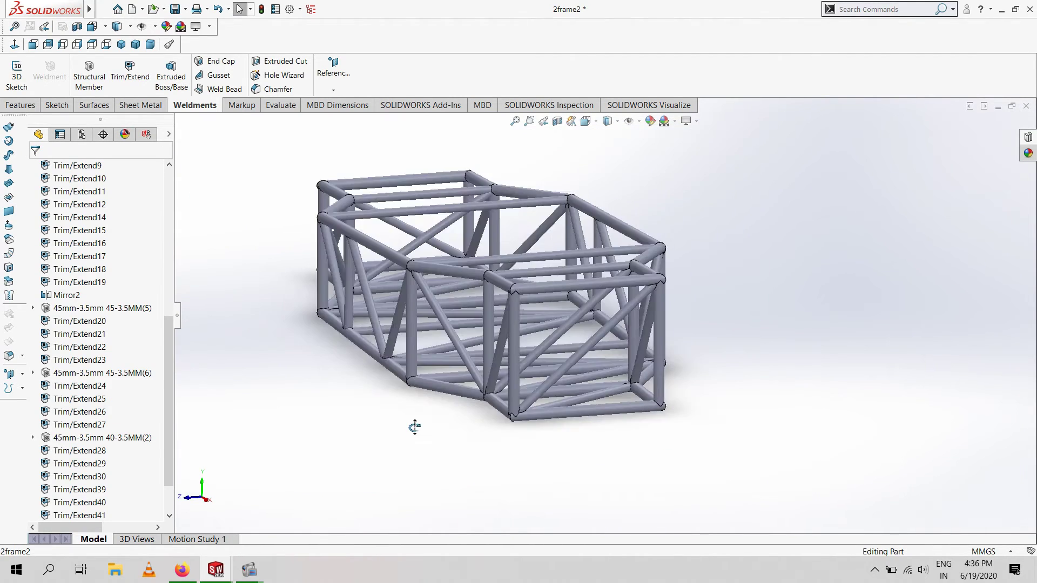
mouse_move(414, 426)
middle_down()
mouse_move(535, 295)
mouse_move(268, 79)
middle_up()
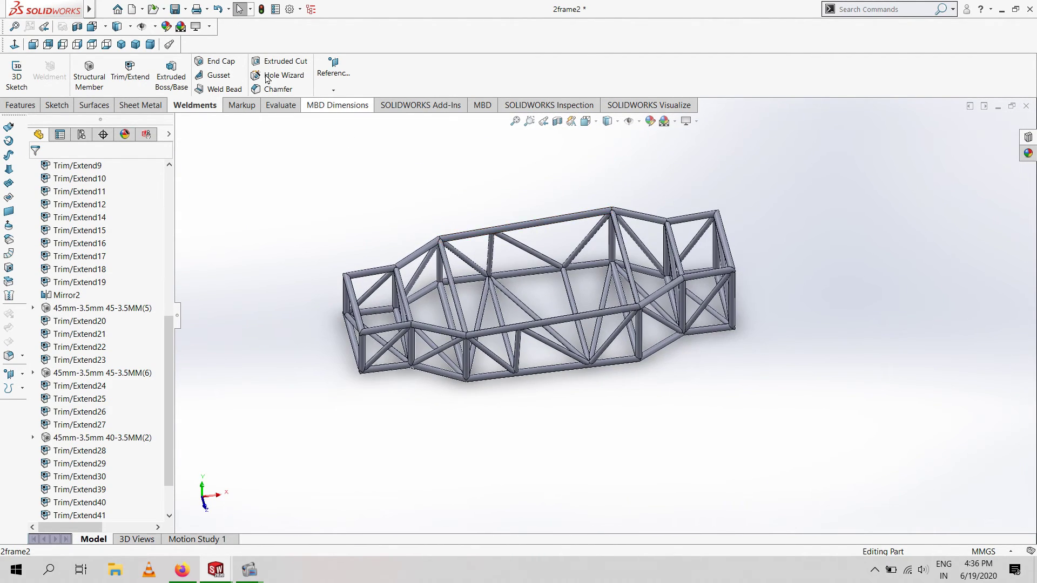